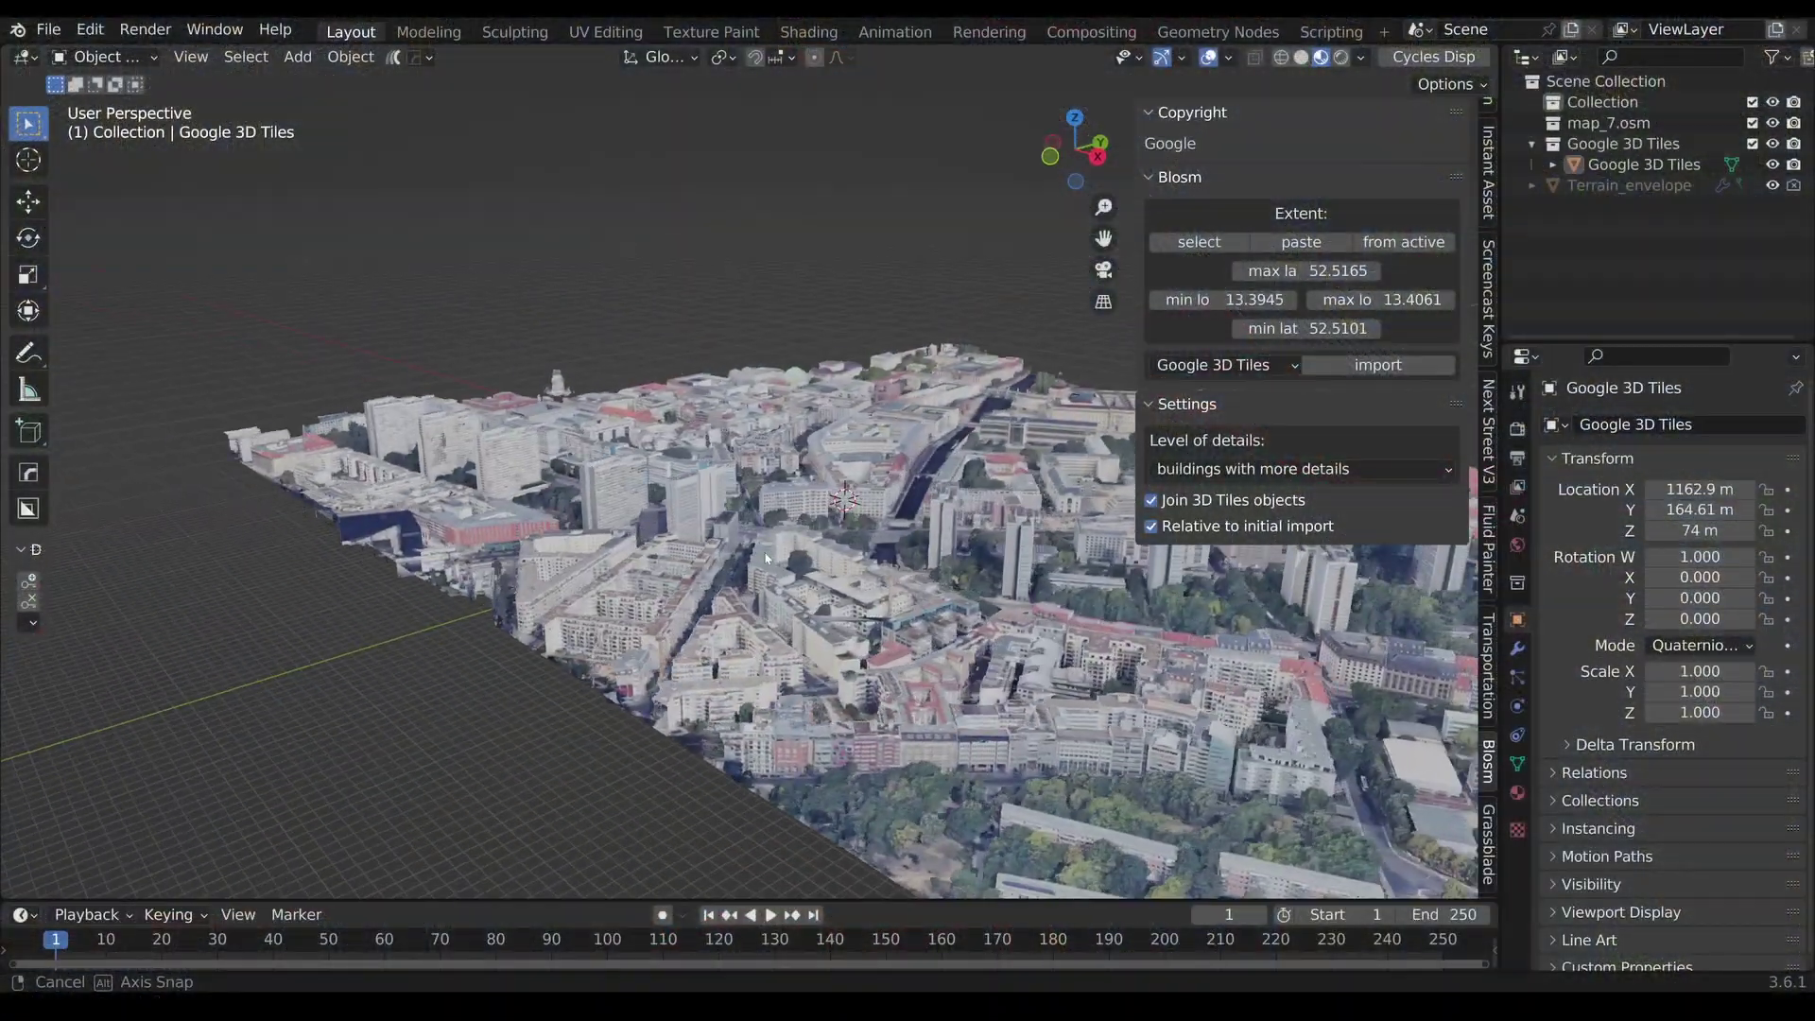
middle_drag(765, 558, 799, 633)
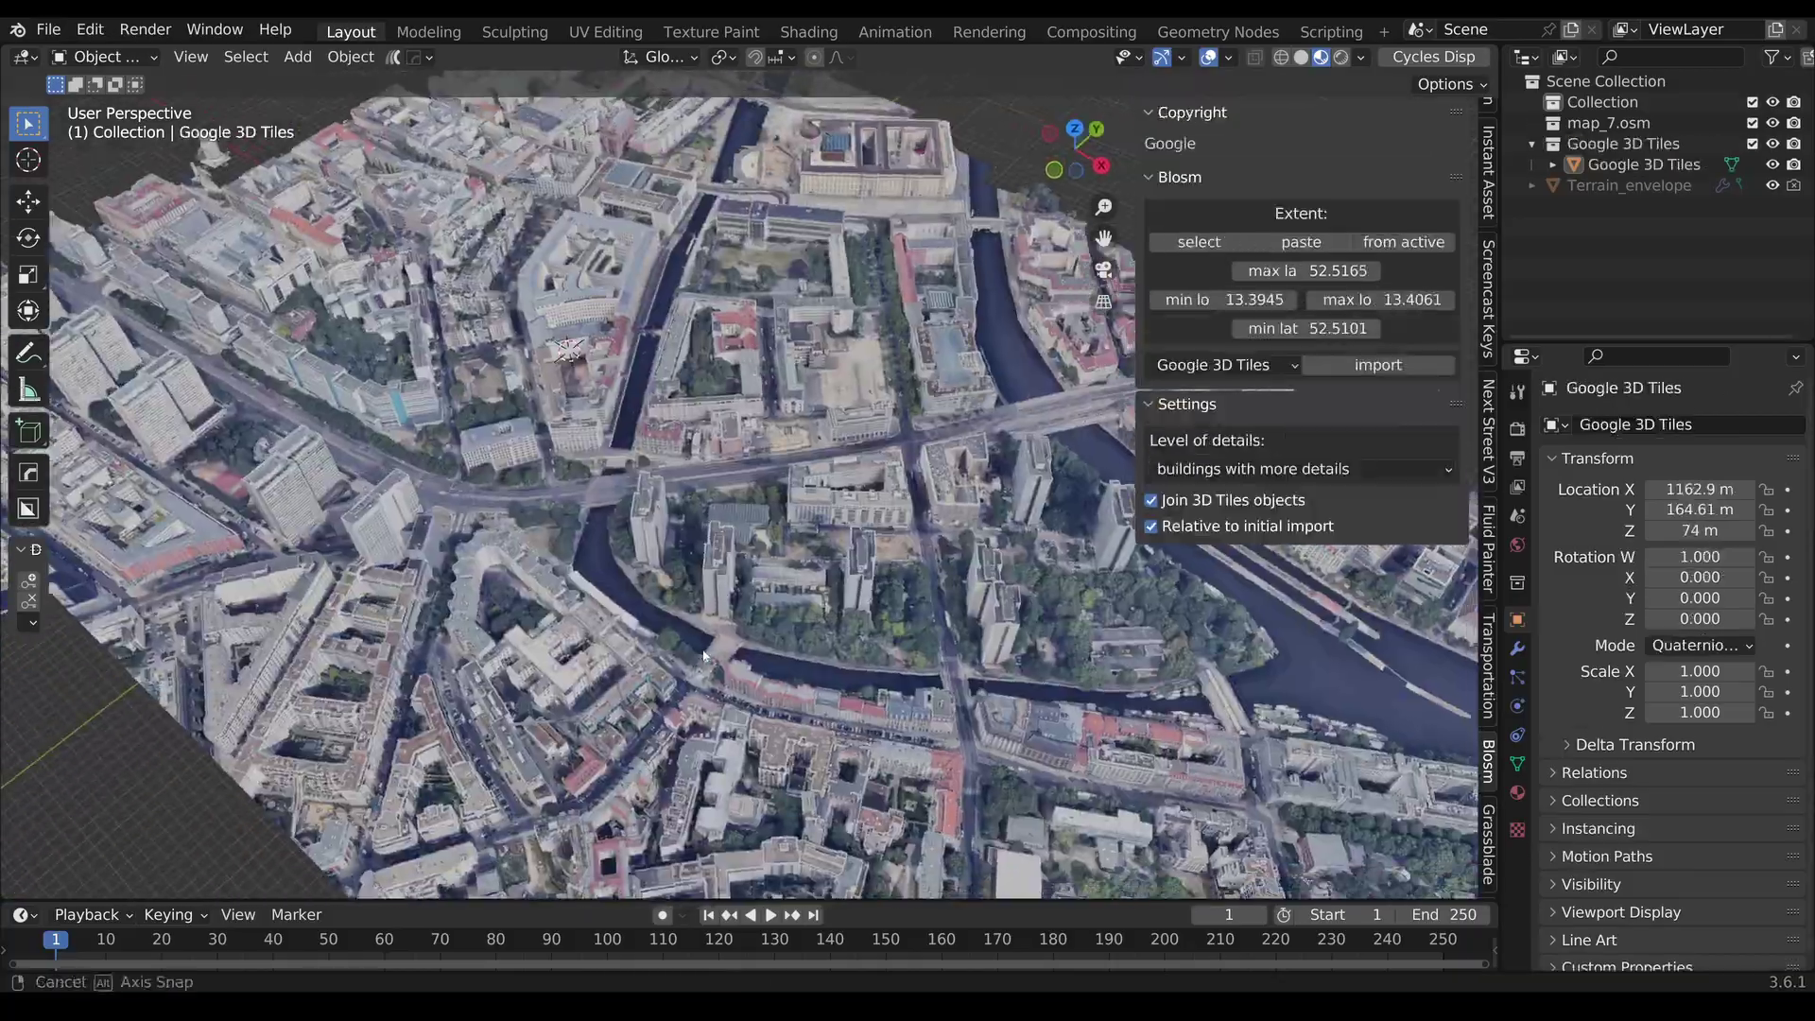
middle_drag(804, 629, 819, 612)
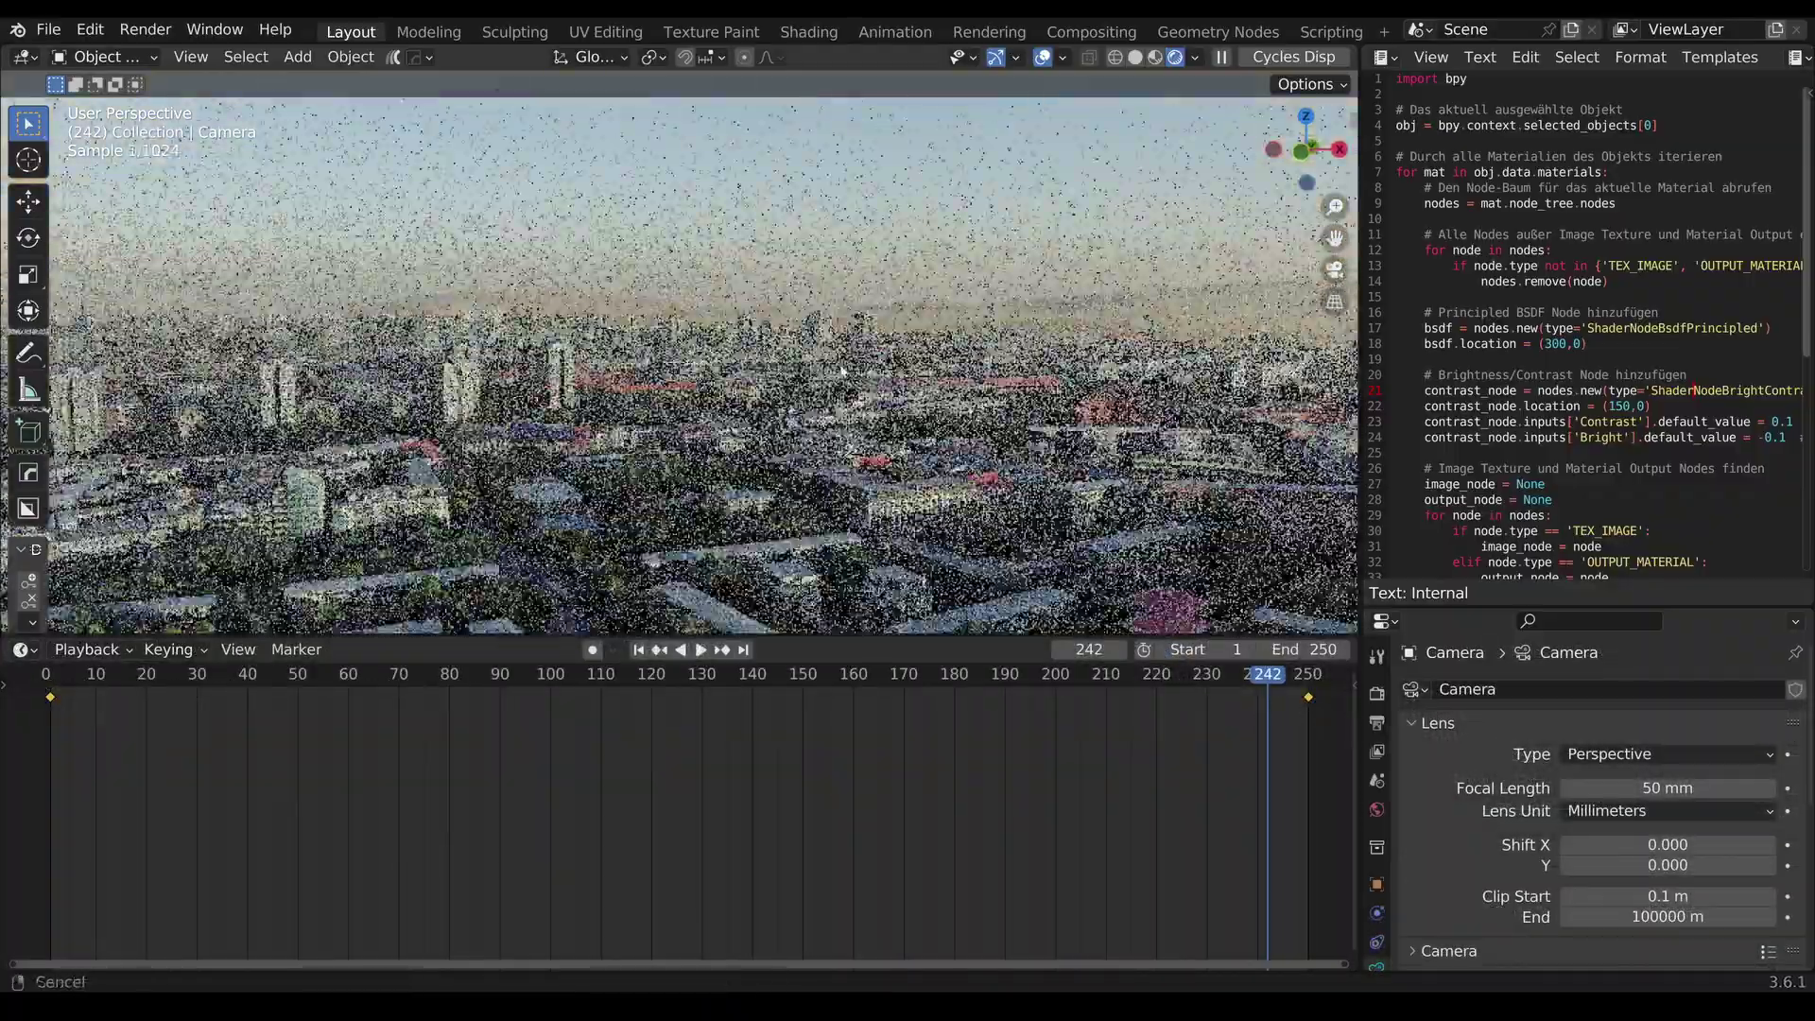
middle_drag(841, 372, 888, 416)
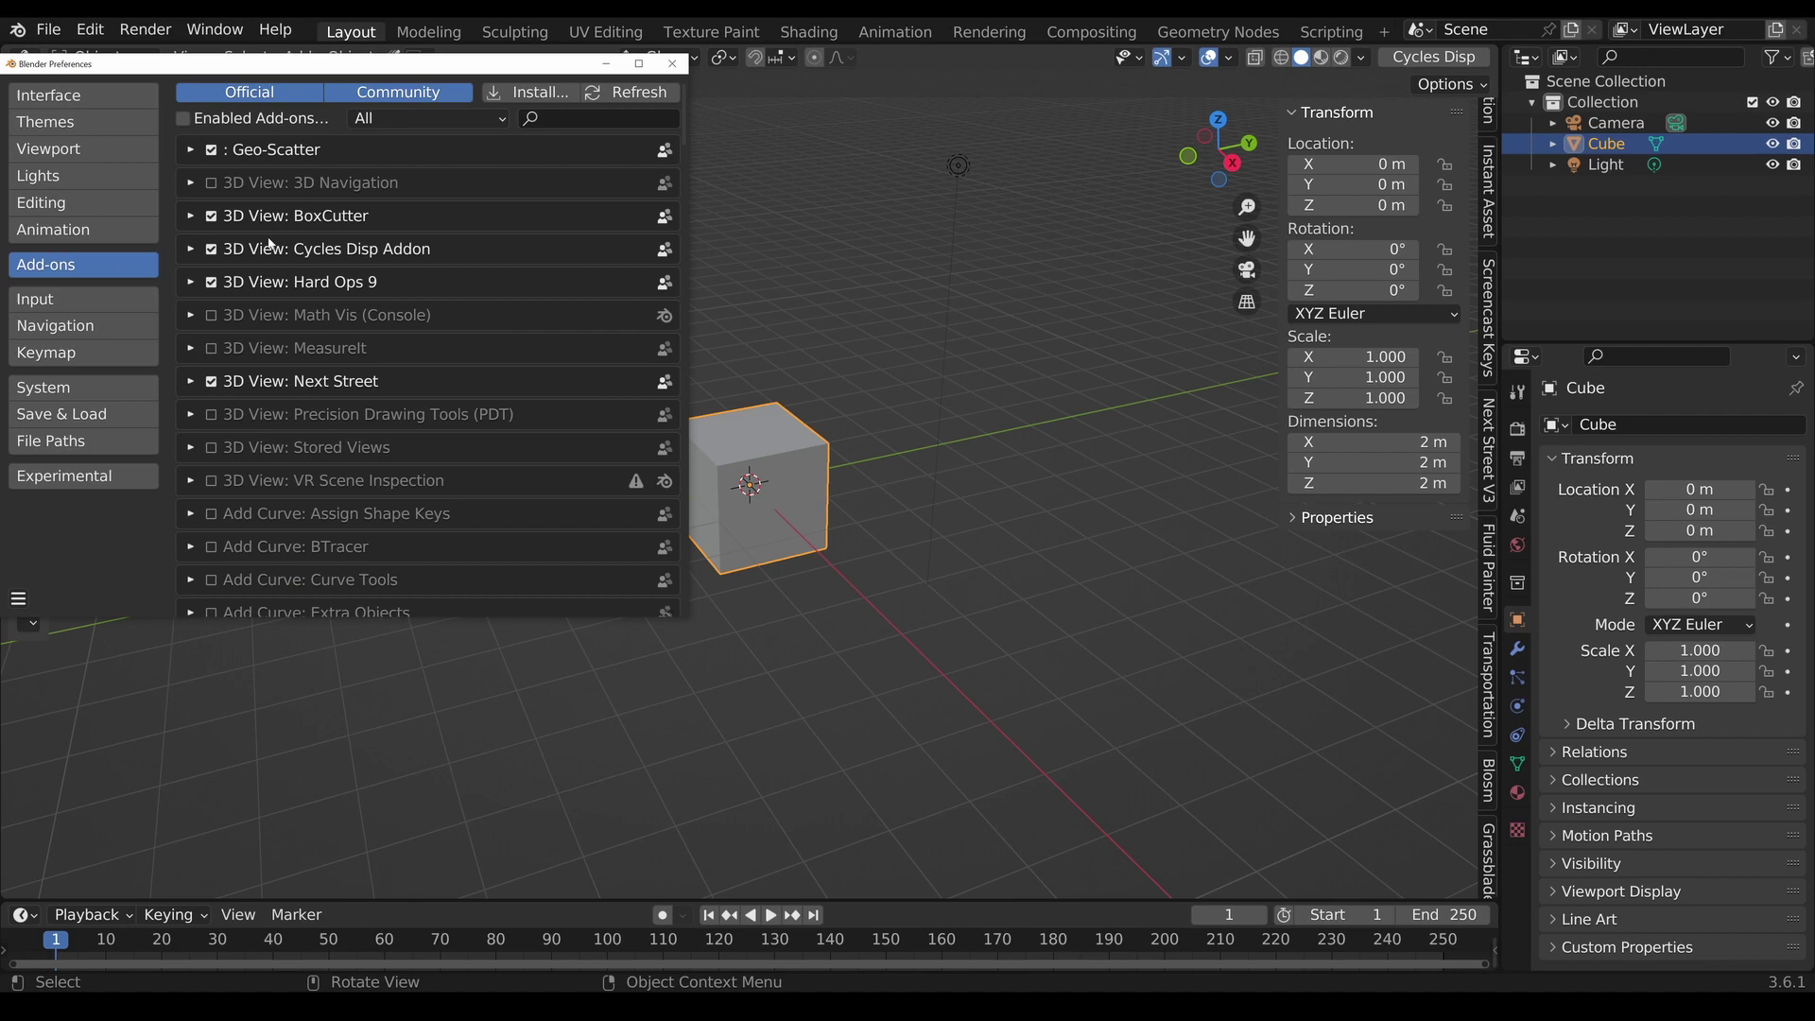
- Find the Blosm add-on in the preferences and review its export directory, assets directory and access token fields
click(602, 120)
text(blos)
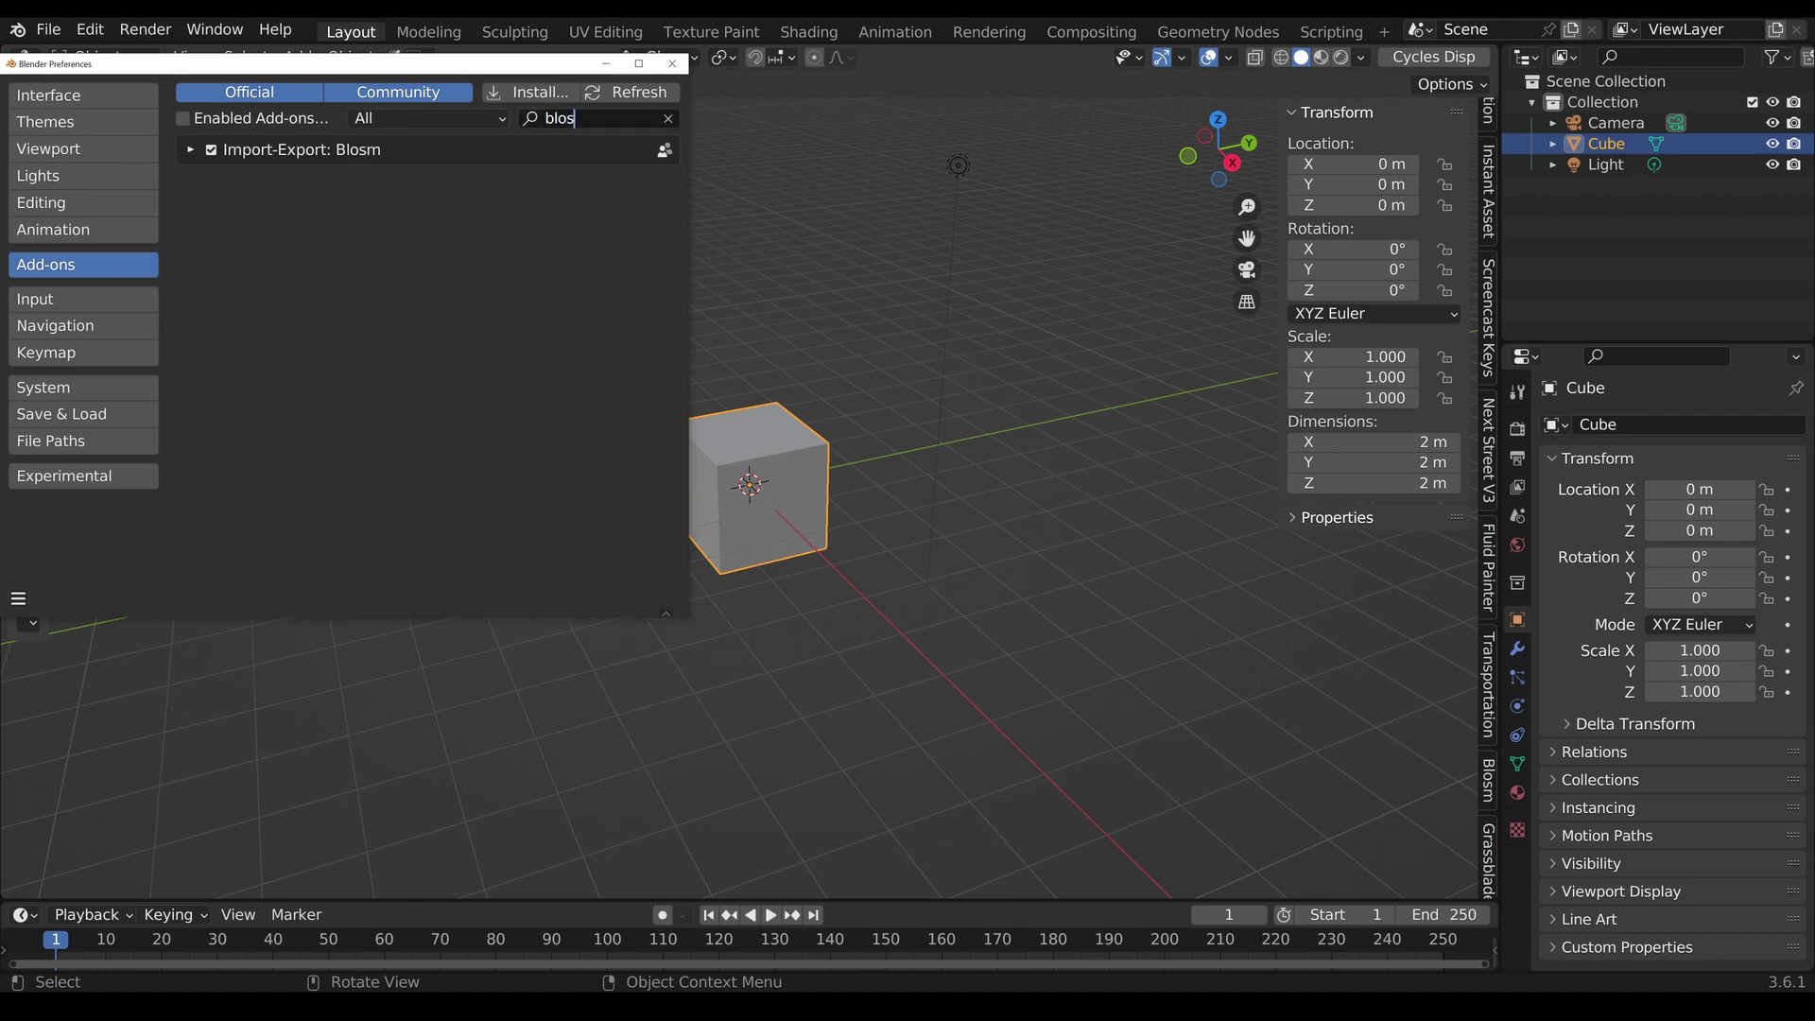
click(190, 149)
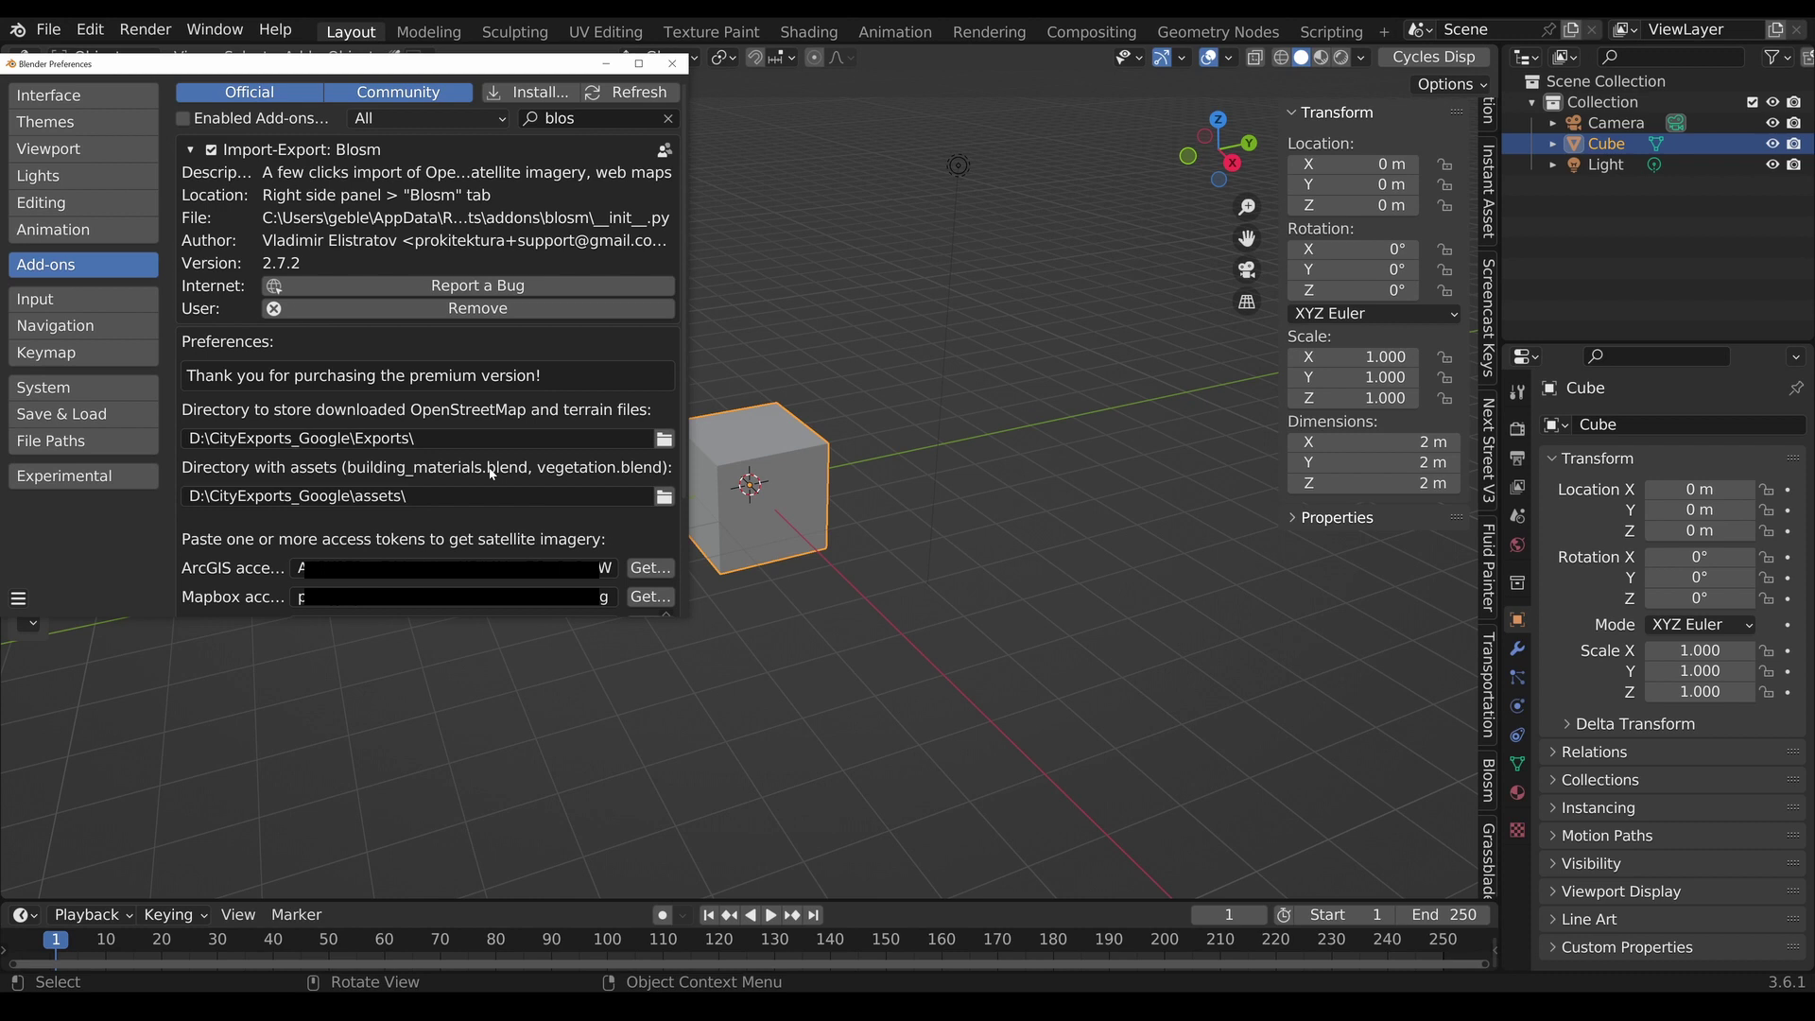
scroll(491, 473, down, 3)
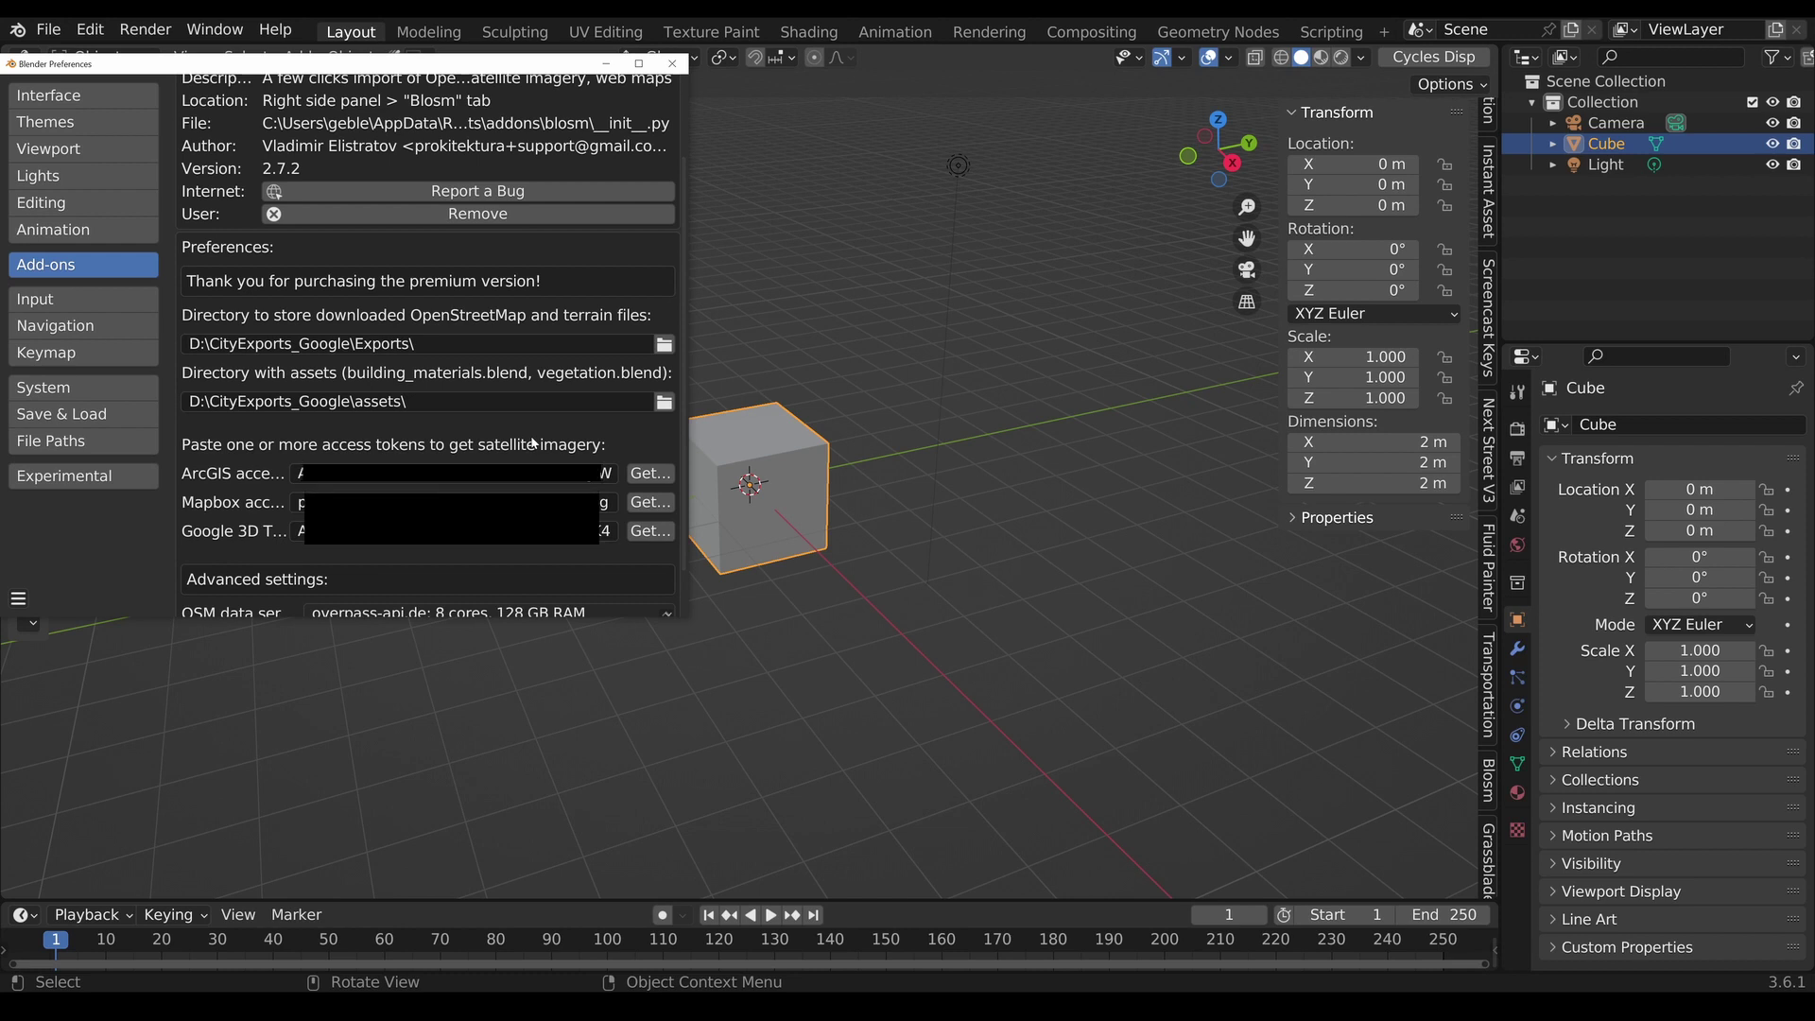
scroll(534, 443, down, 1)
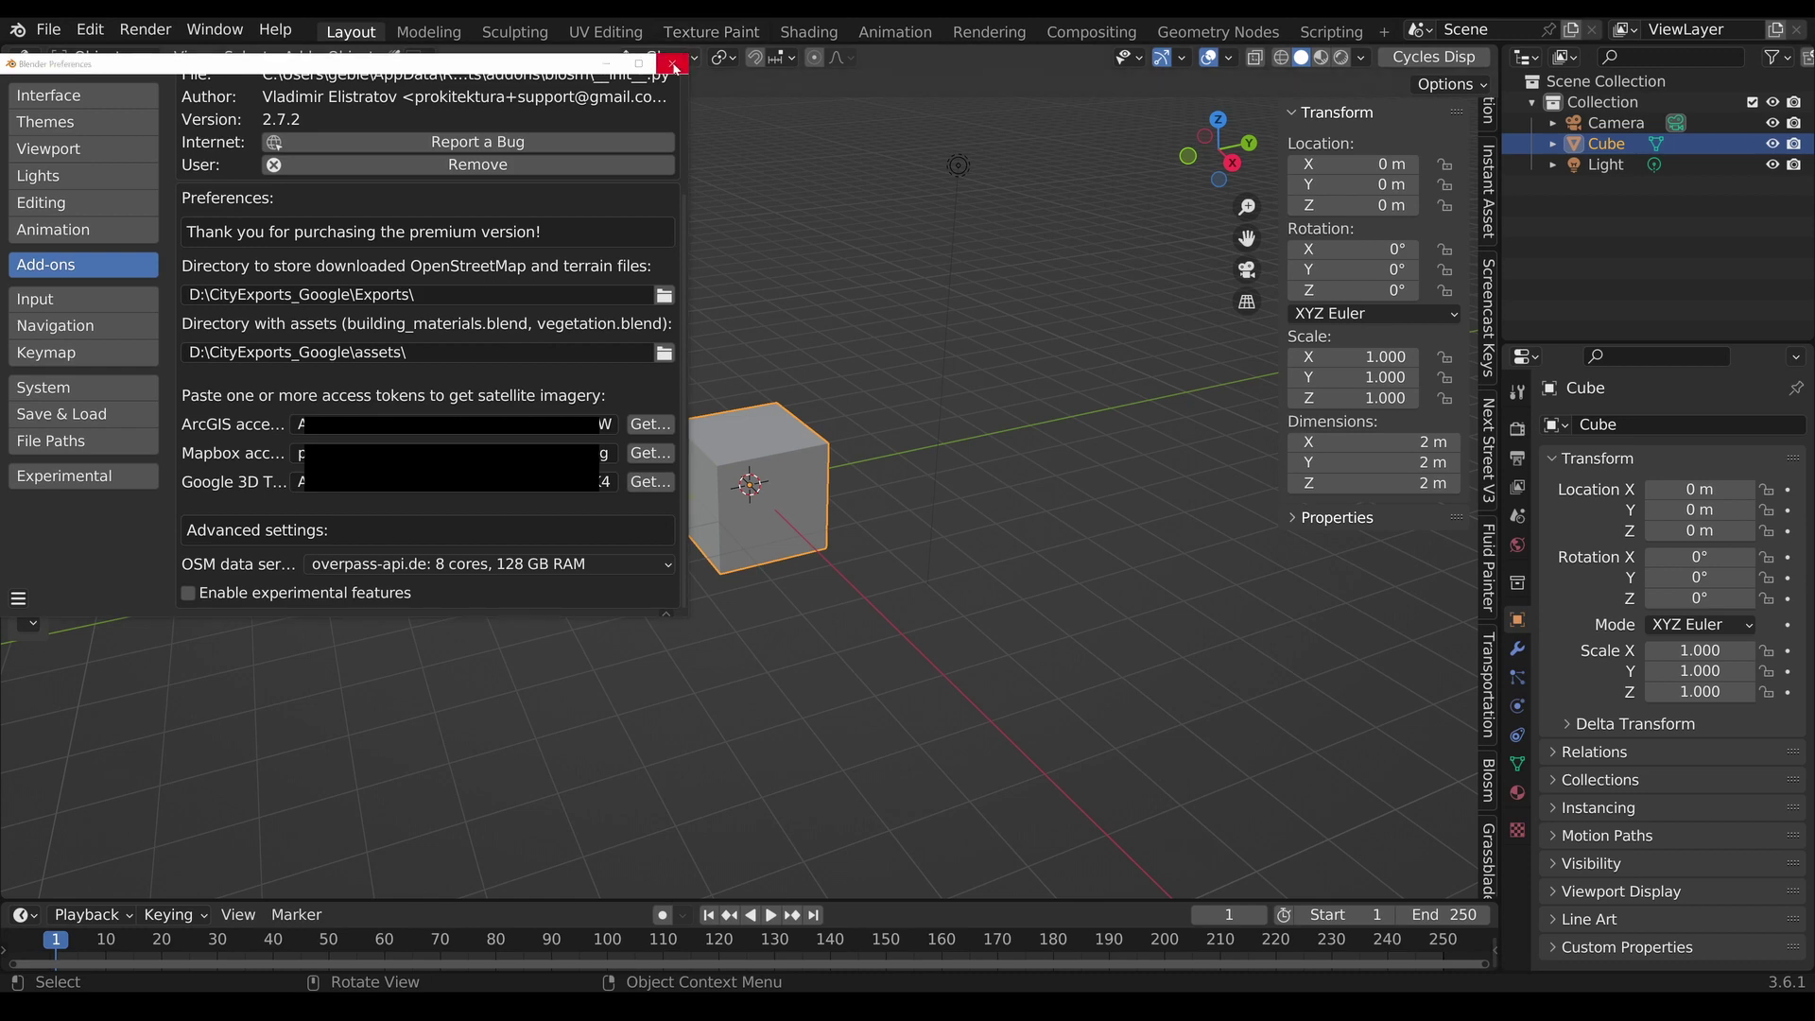
click(672, 64)
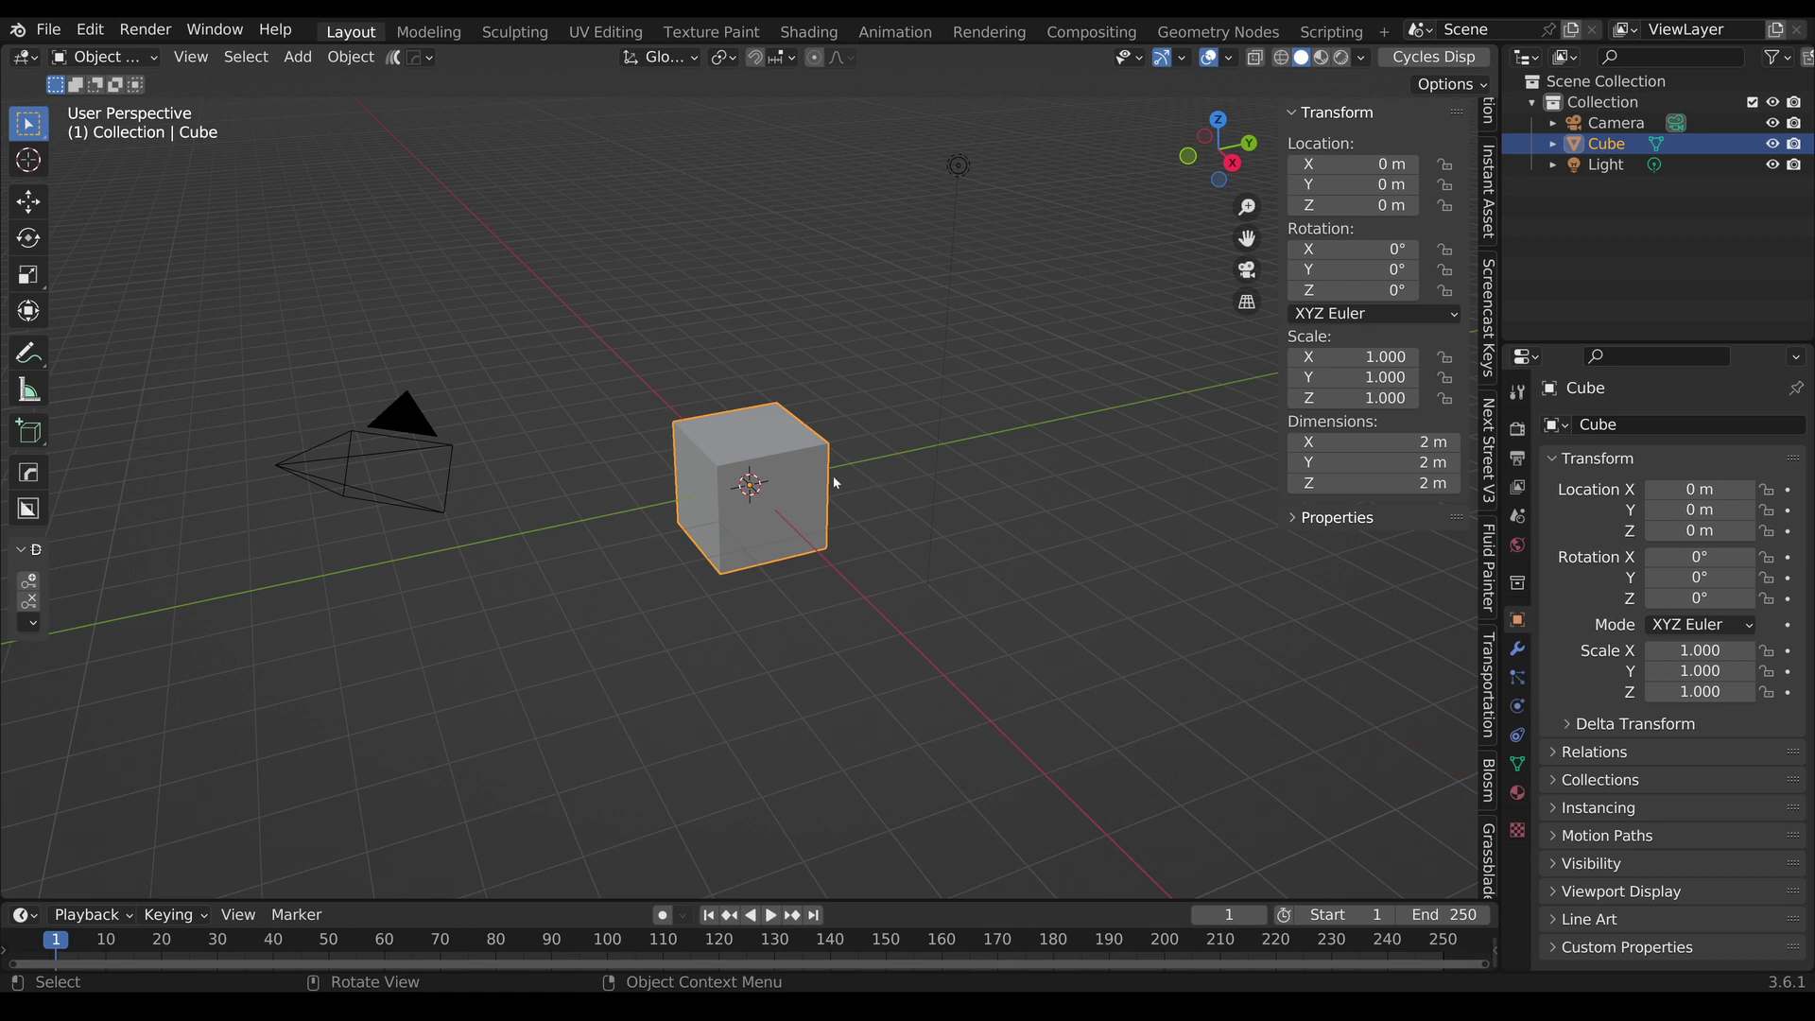
- Delete all default objects from the scene
key(a)
key(x)
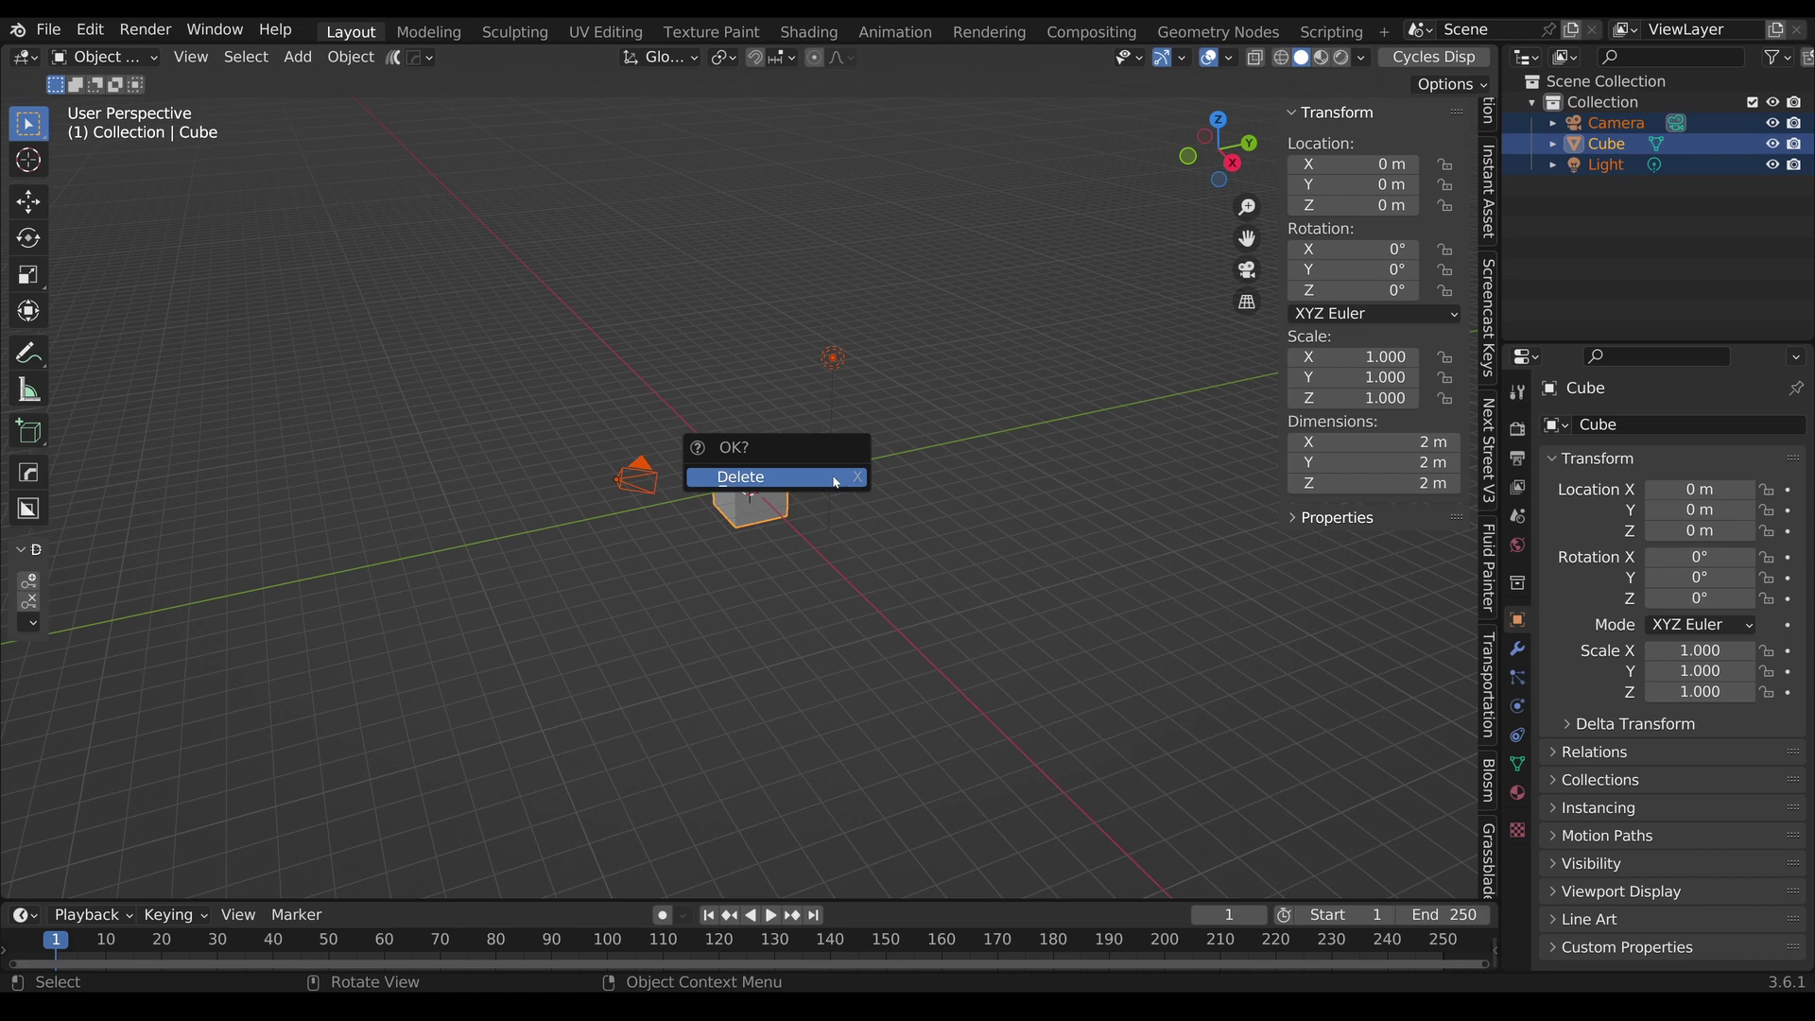
click(837, 478)
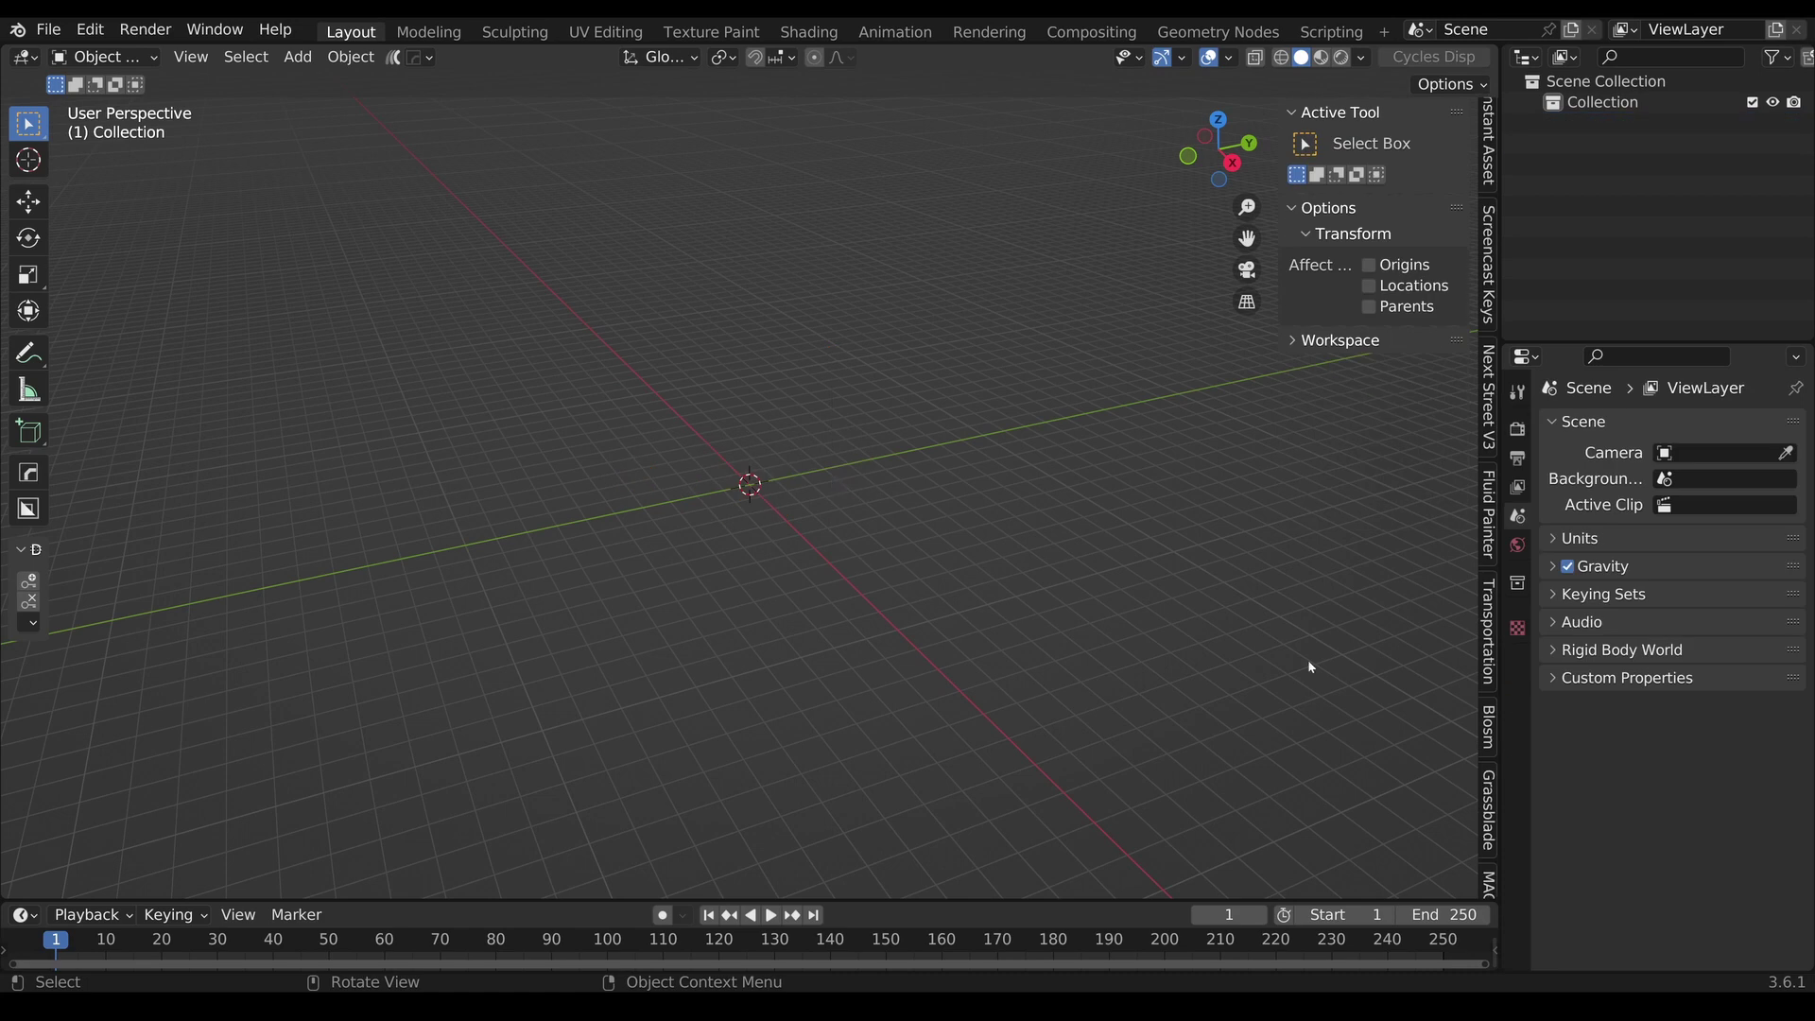
- Open Blosm's web map for selecting the extent and bring central Berlin into view
click(1490, 739)
drag(1283, 614, 1053, 458)
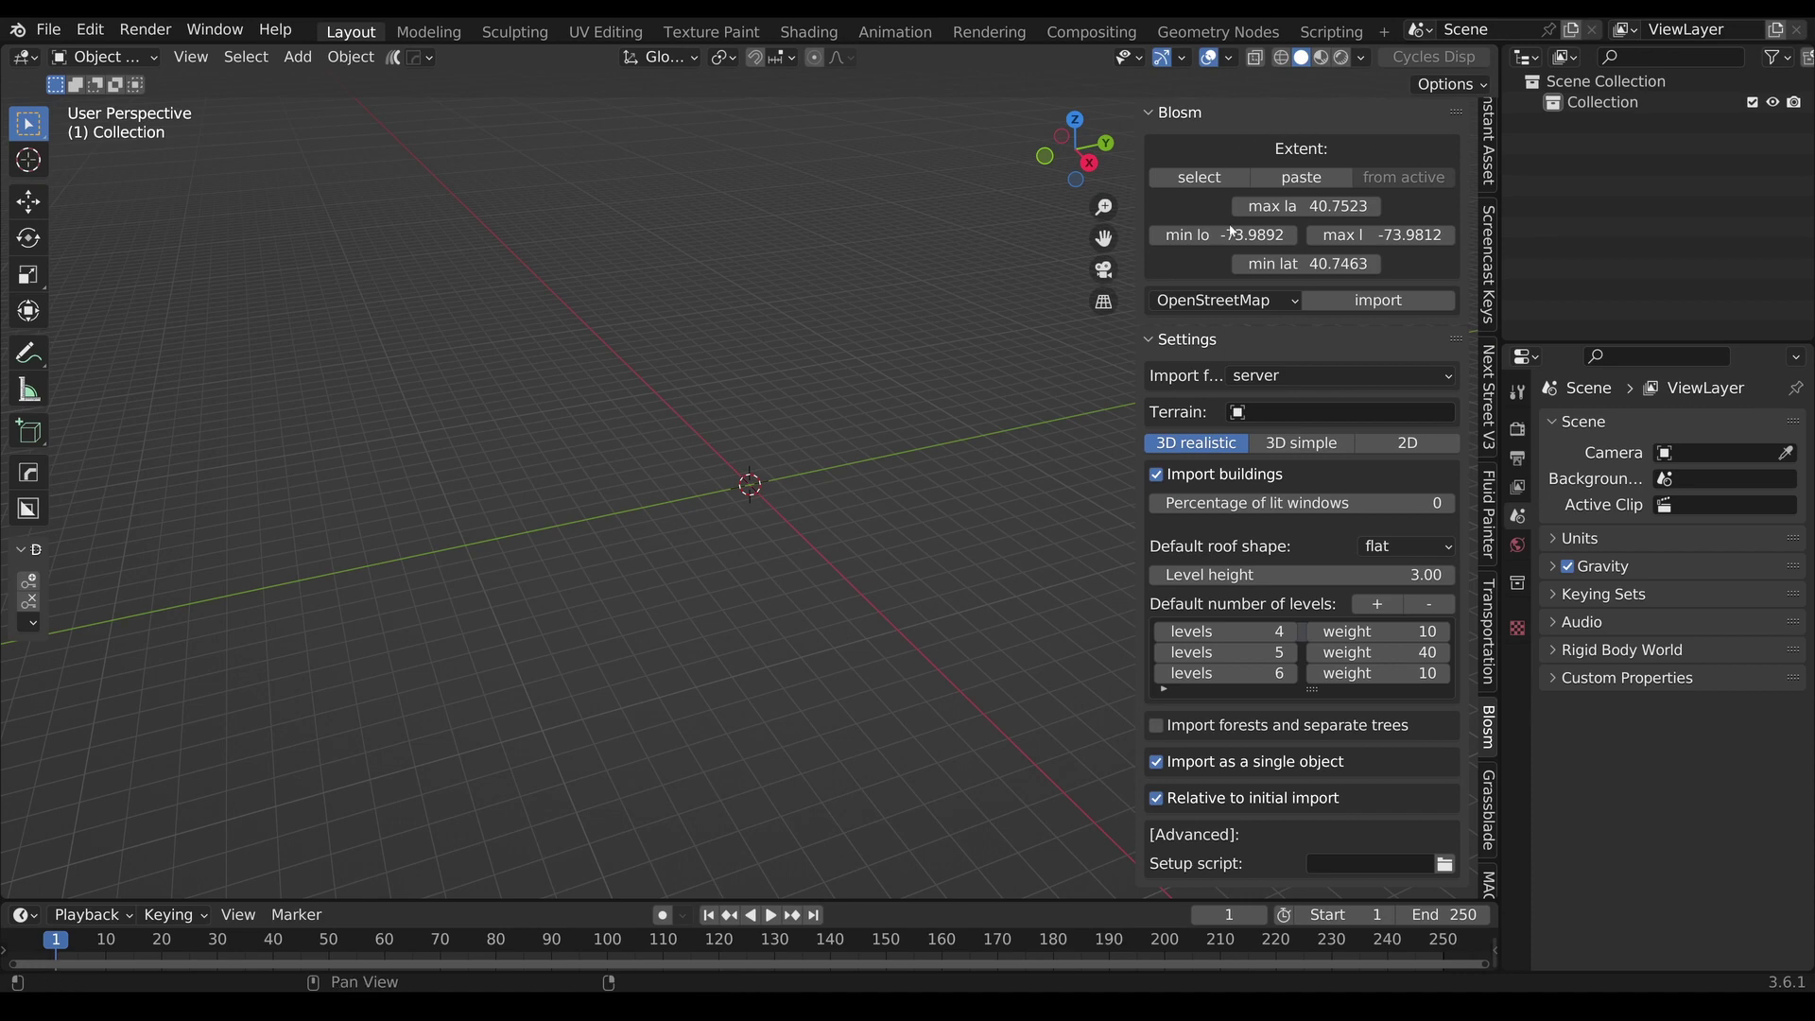
click(1210, 181)
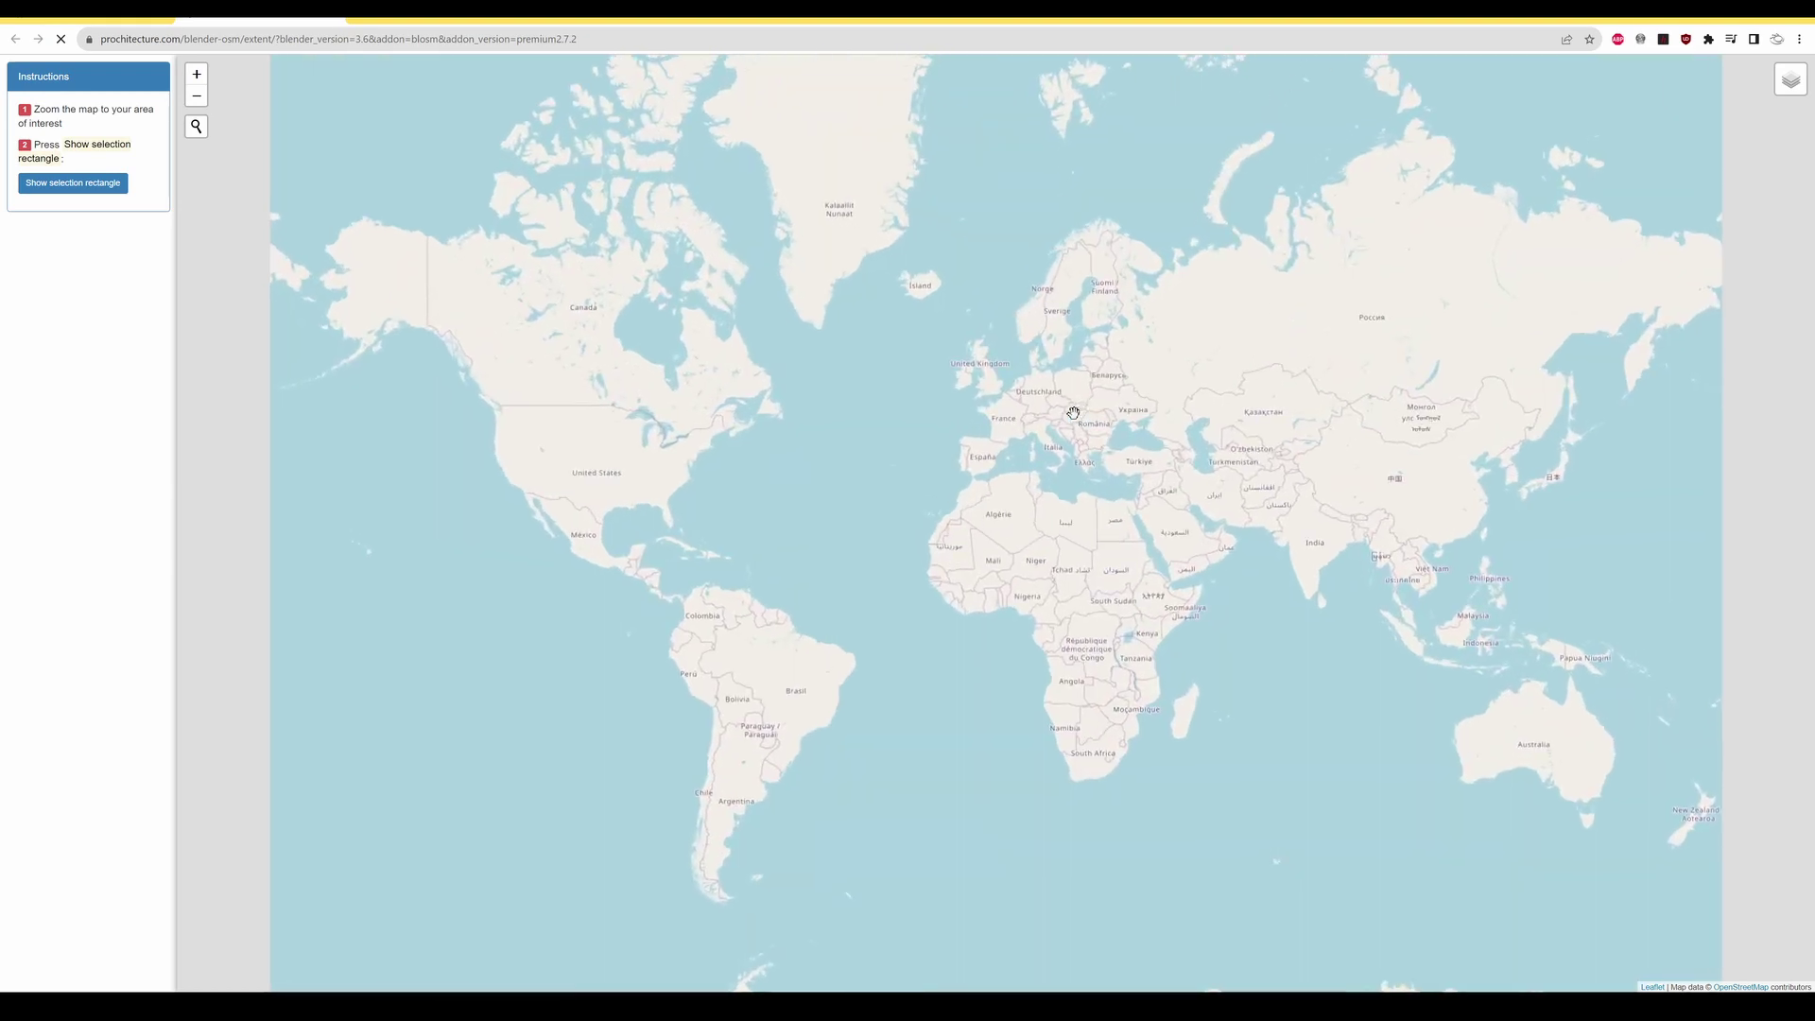
scroll(1074, 407, up, 2)
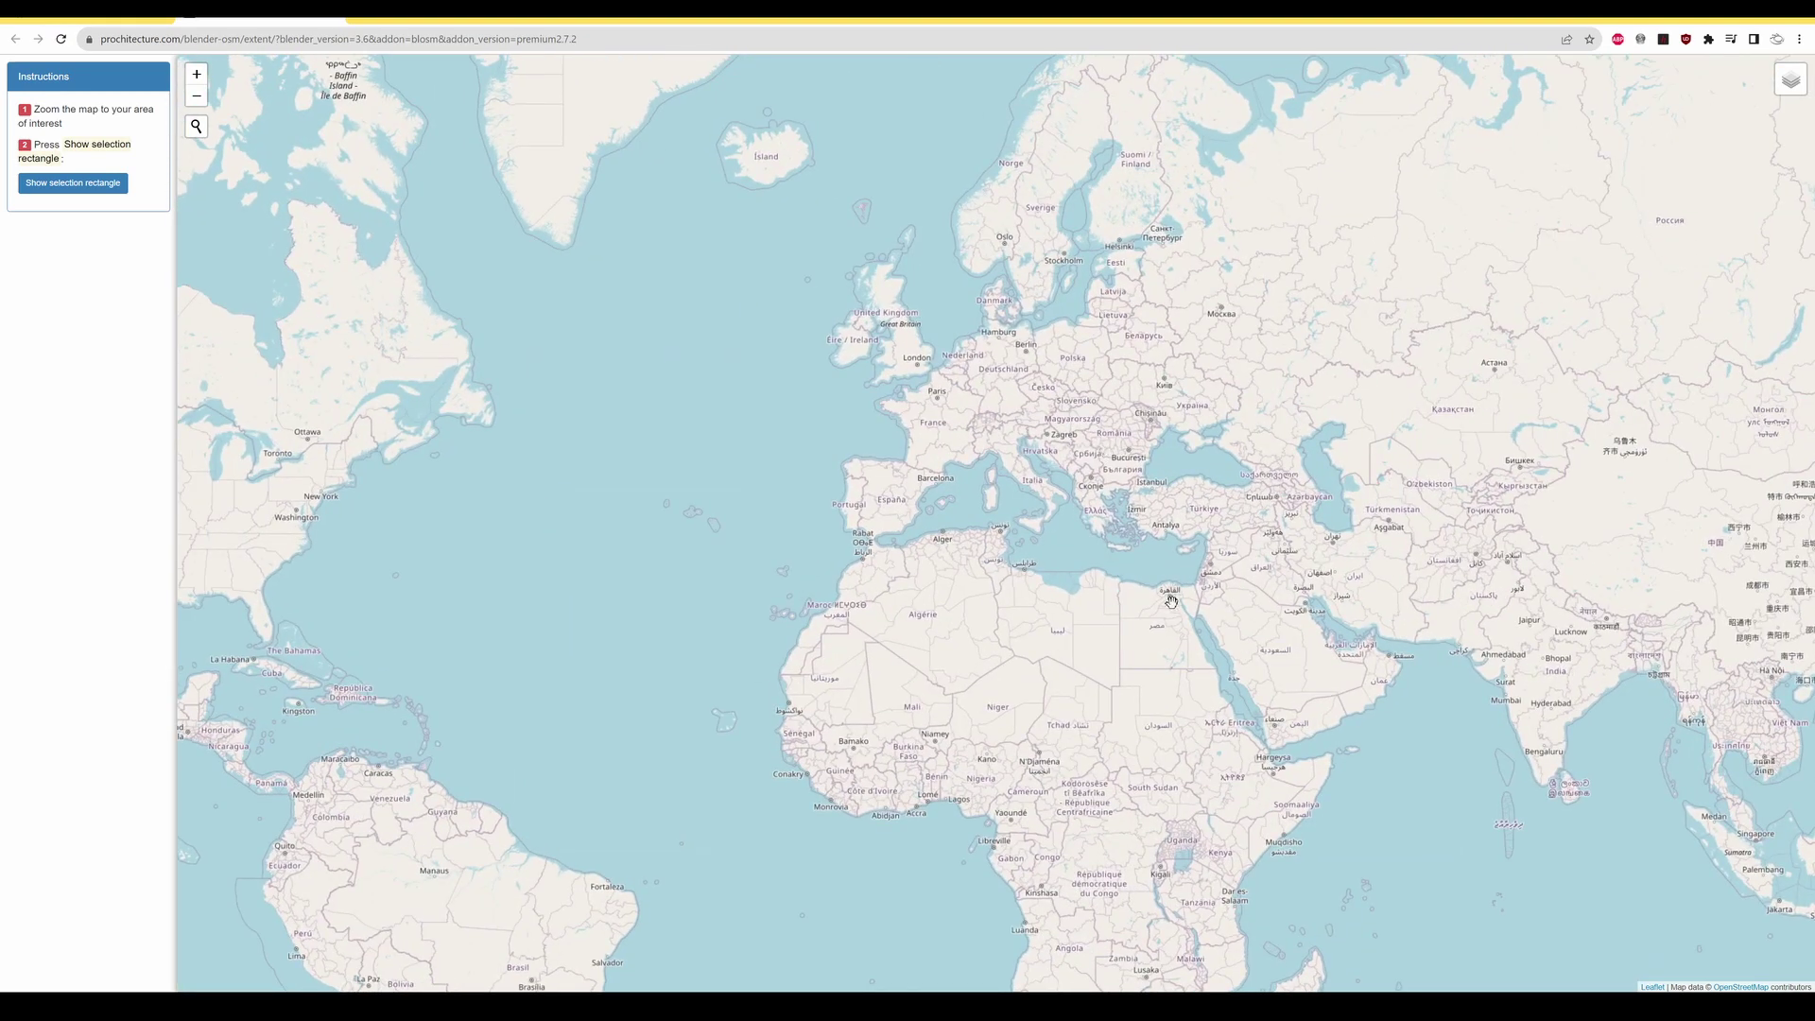
scroll(1048, 339, up, 2)
scroll(947, 378, up, 4)
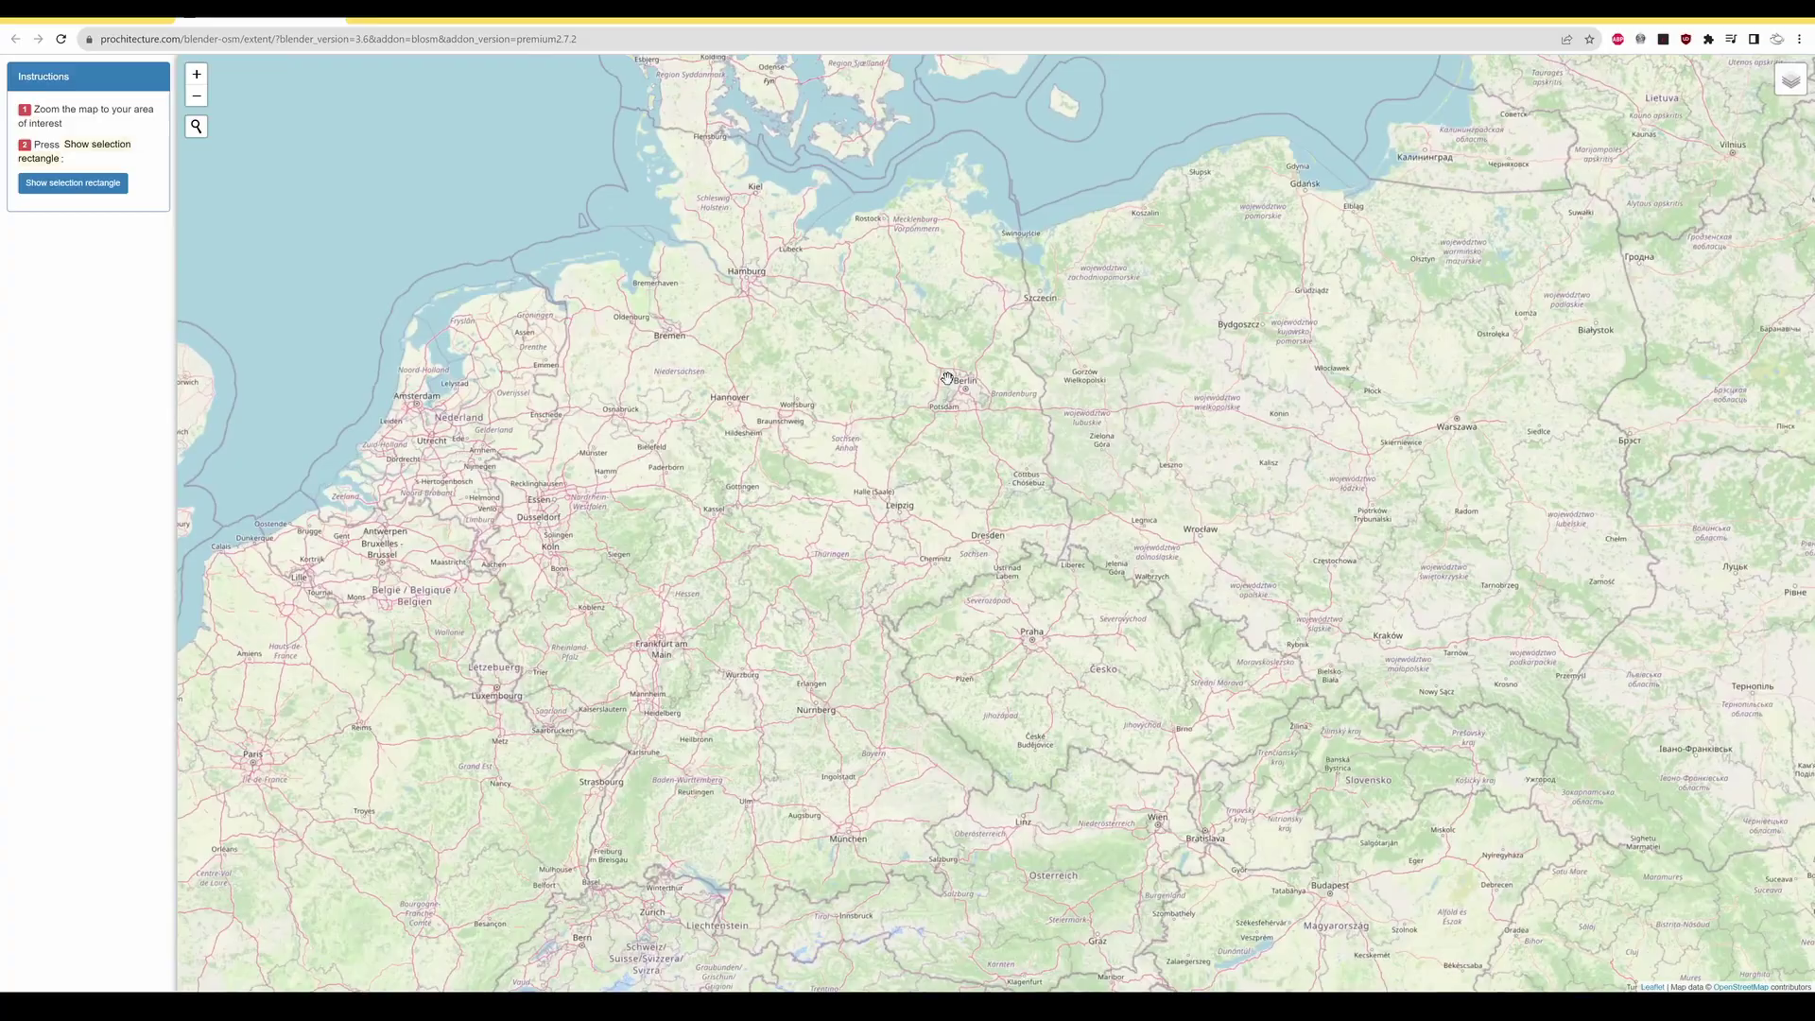
scroll(1024, 485, up, 5)
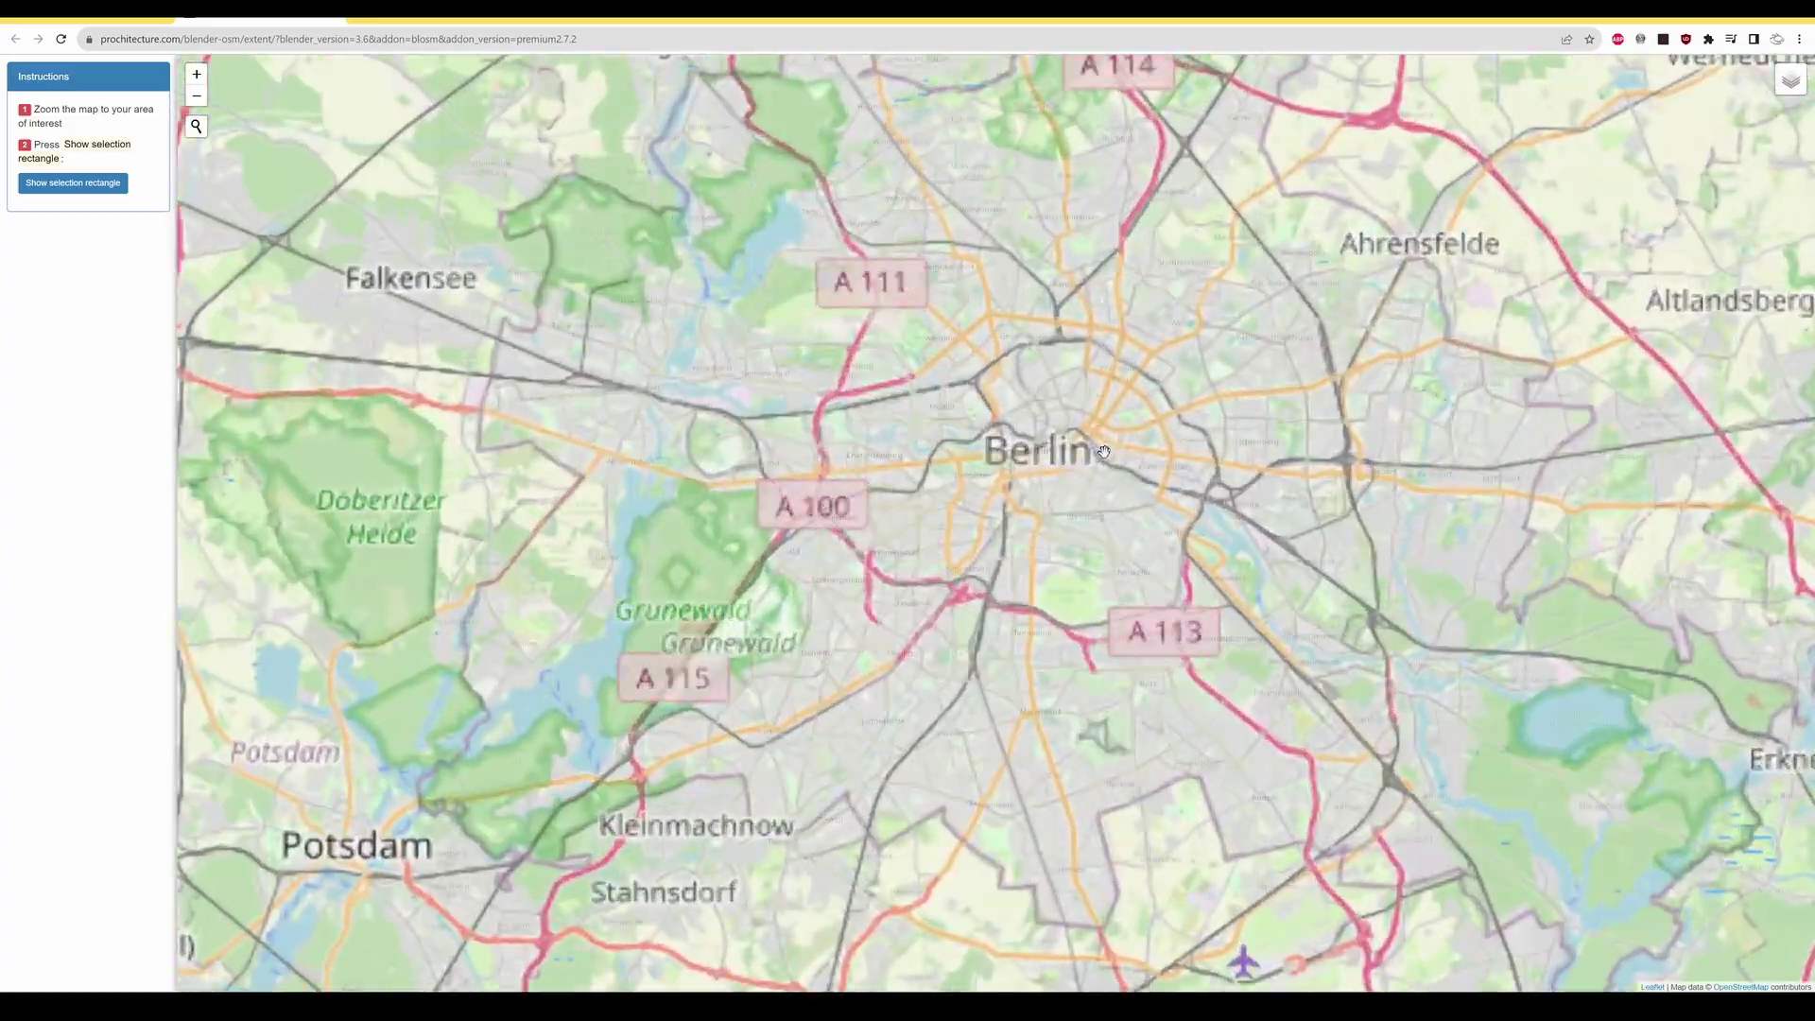
scroll(1035, 477, up, 2)
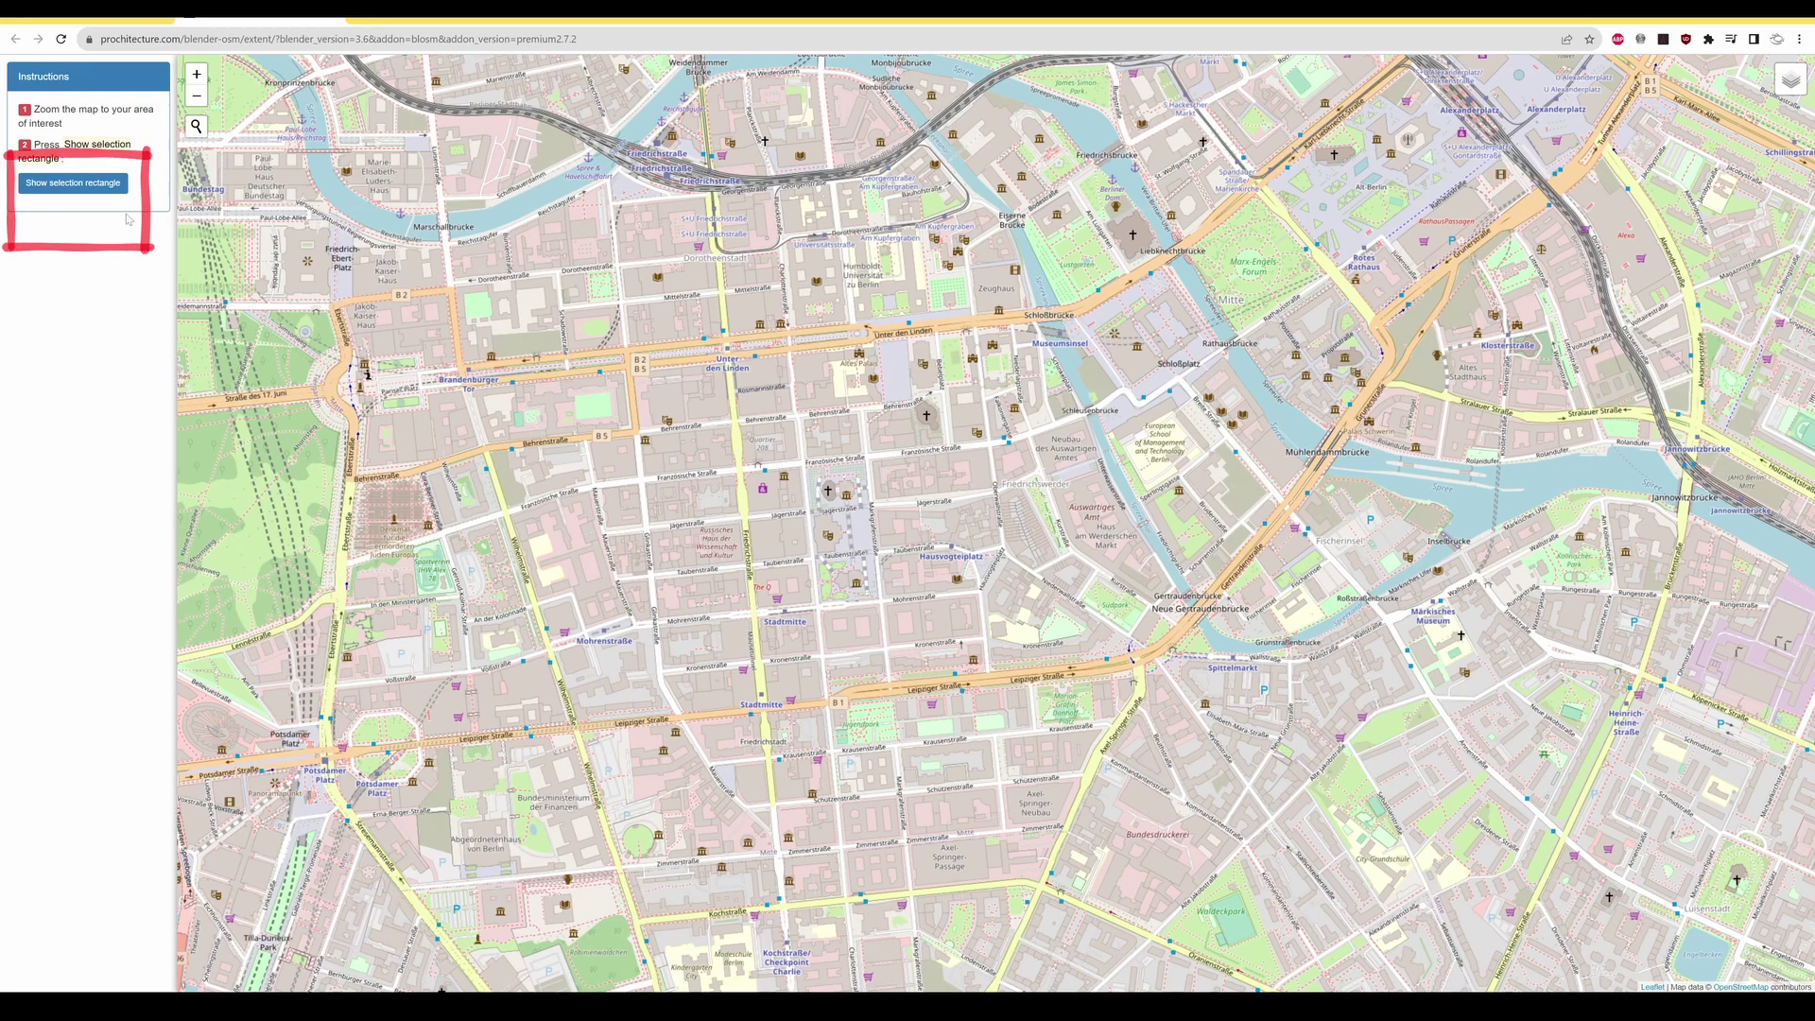
- Place a selection rectangle of about 0.8 x 0.7 km over central Berlin, between Hausvogteiplatz and the Mühlendammbrücke
click(72, 186)
drag(503, 242, 913, 373)
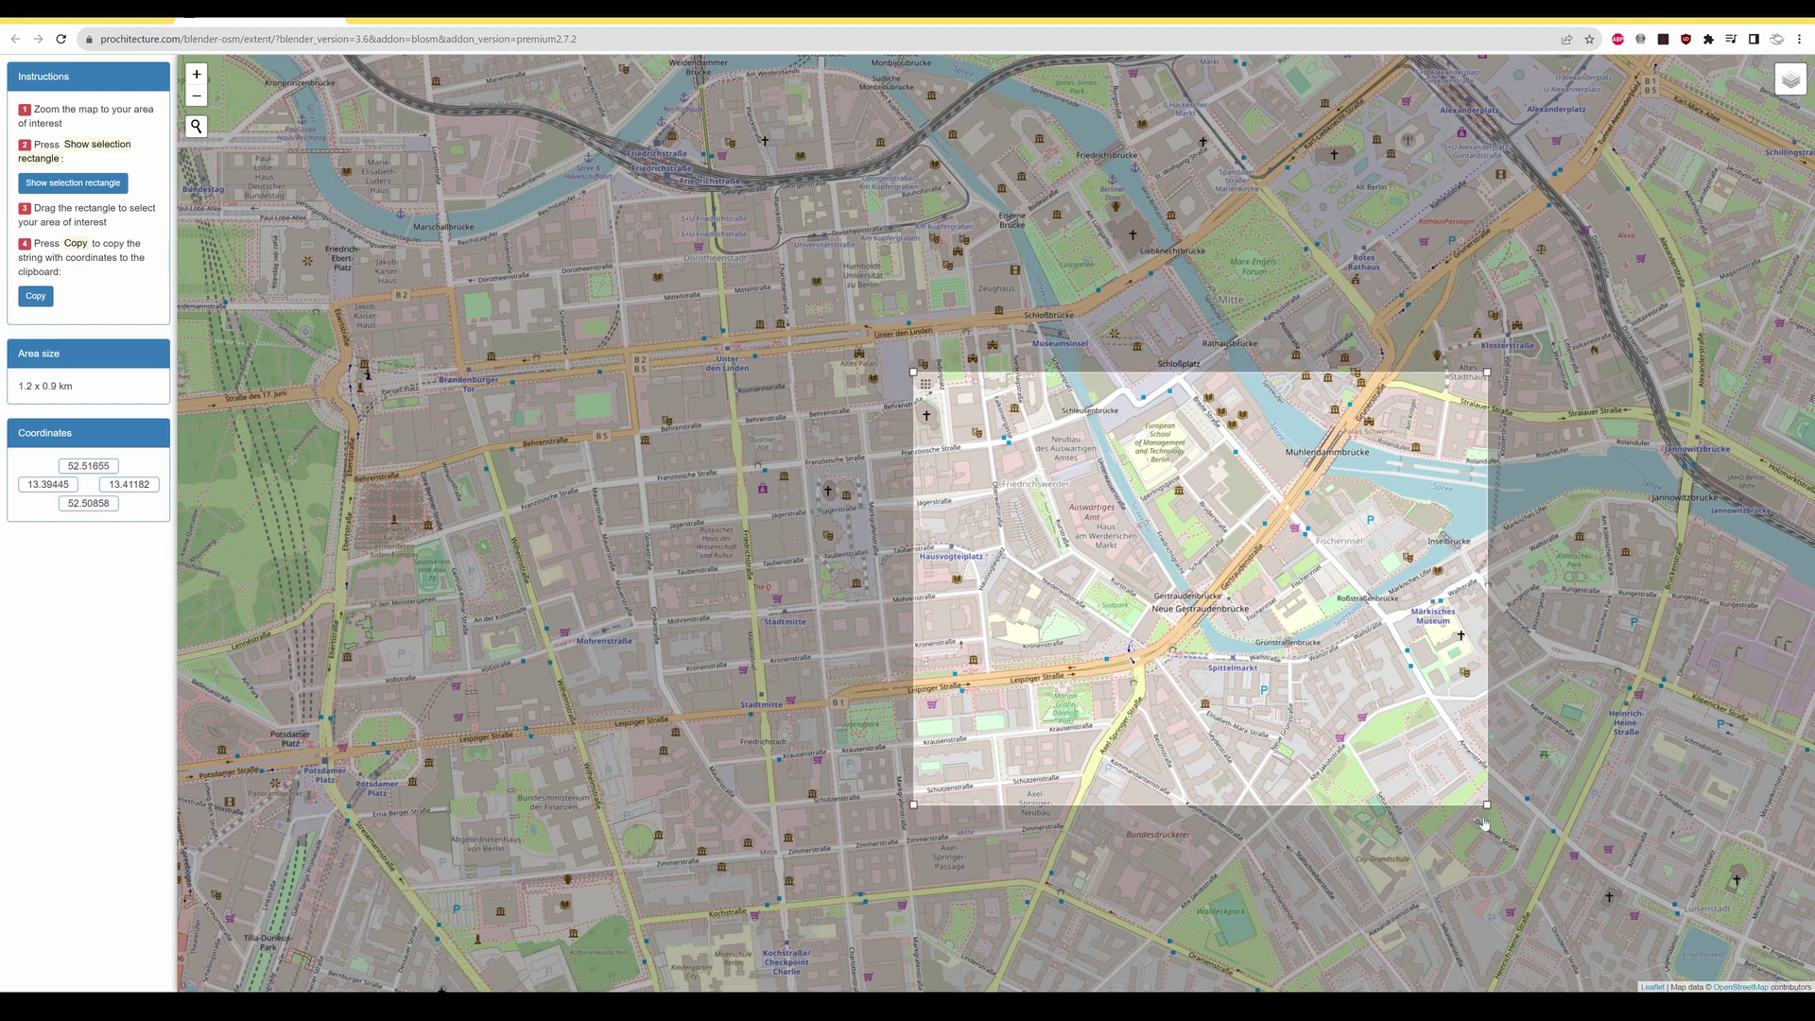
drag(1487, 803, 1296, 721)
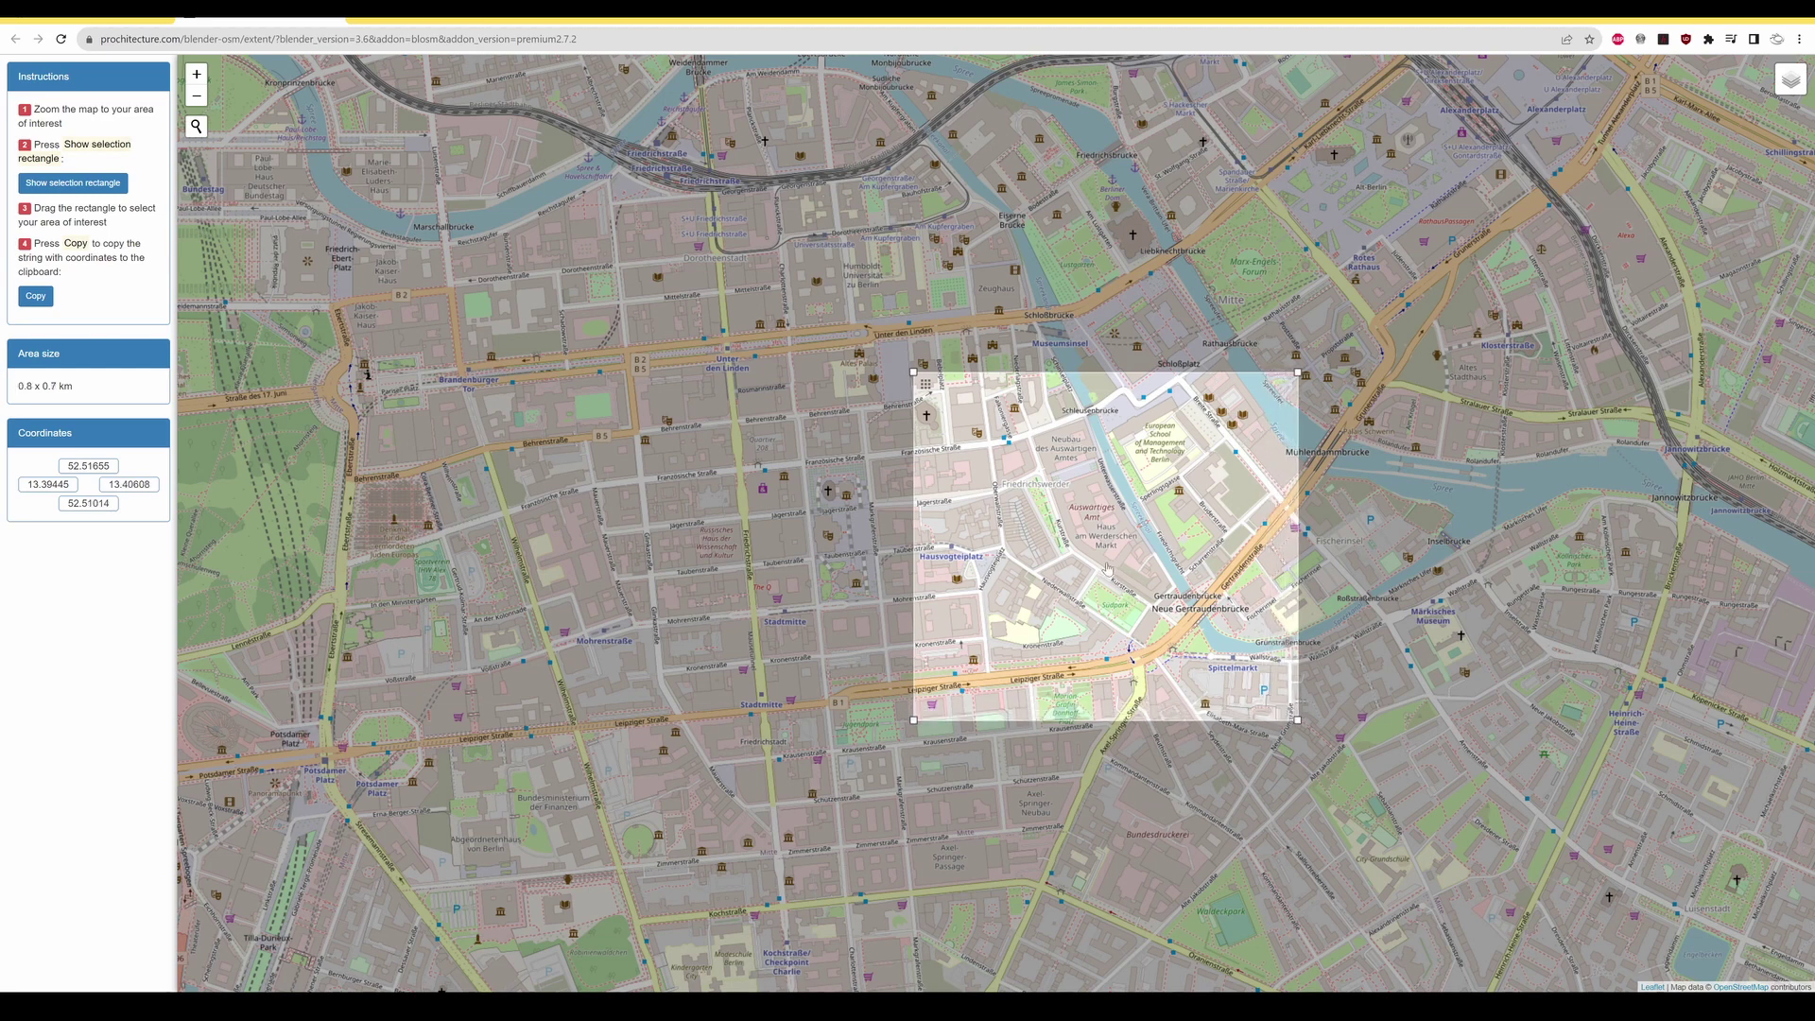
- Copy the selected area's coordinates and paste them as the Blosm extent back in Blender
click(43, 300)
key(alt+Tab)
click(1300, 178)
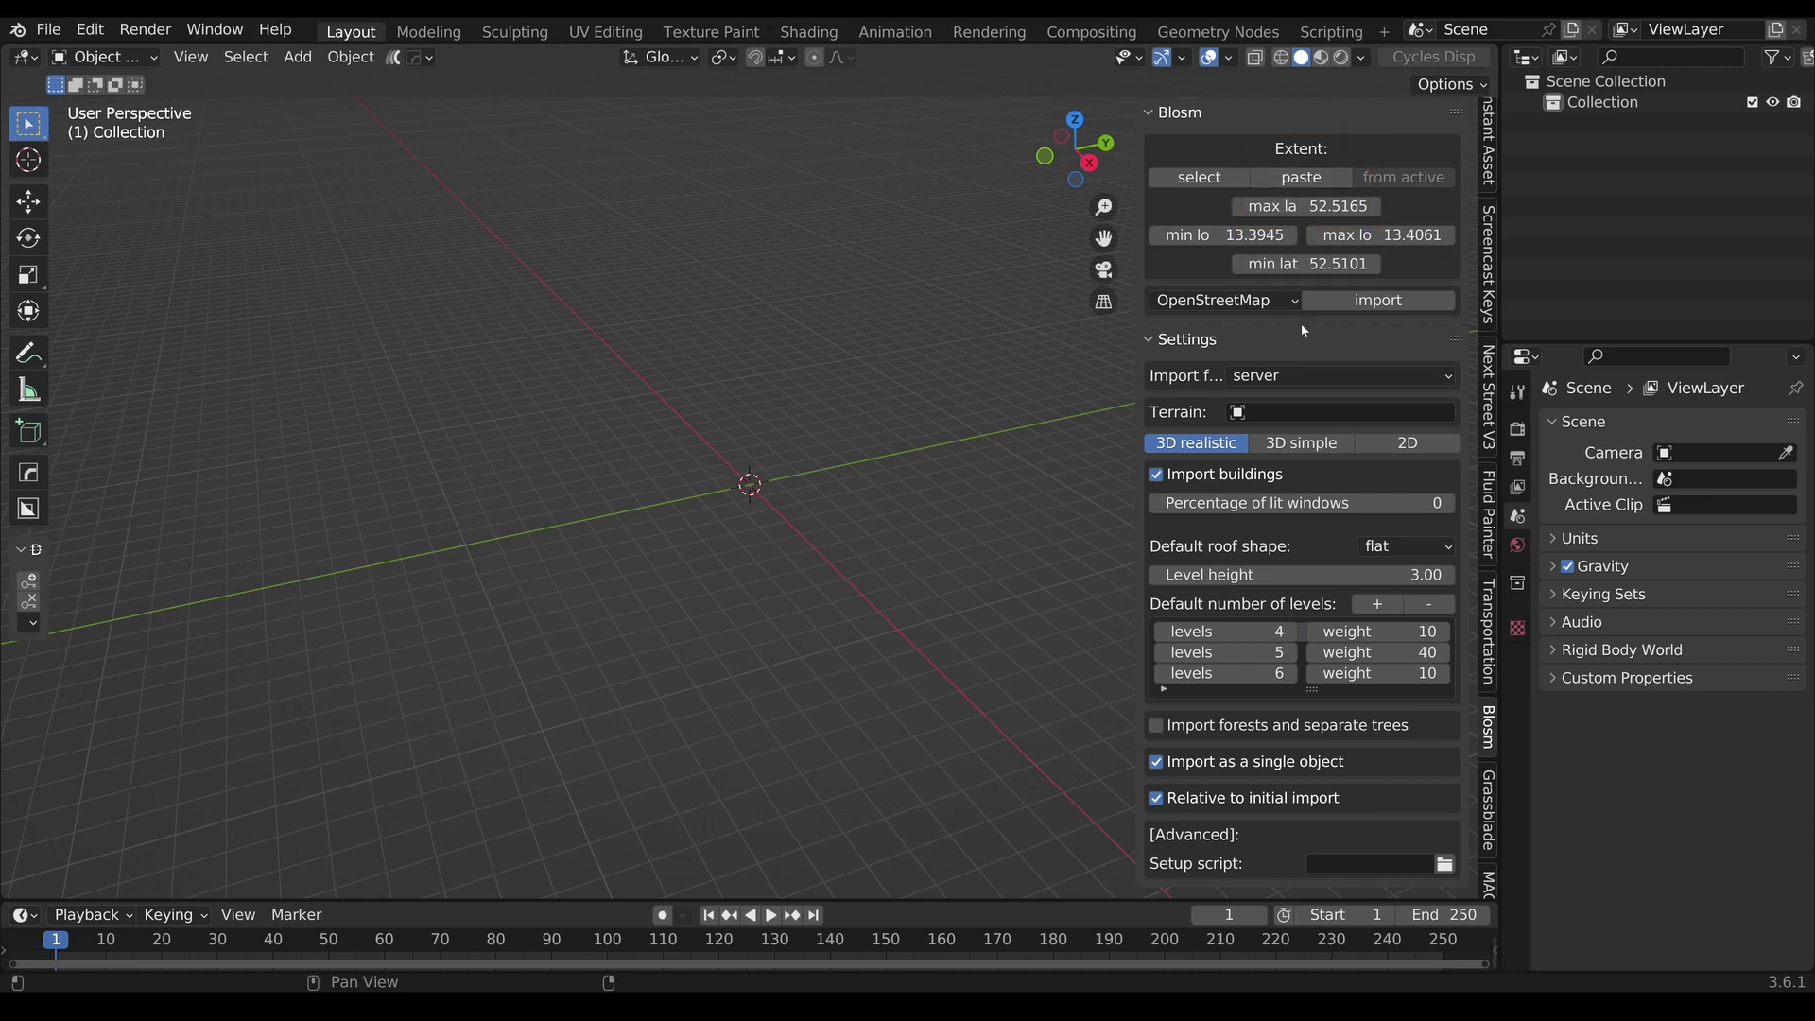
- Import the terrain for the extent with Blosm at a 100% vertex ratio
click(1293, 301)
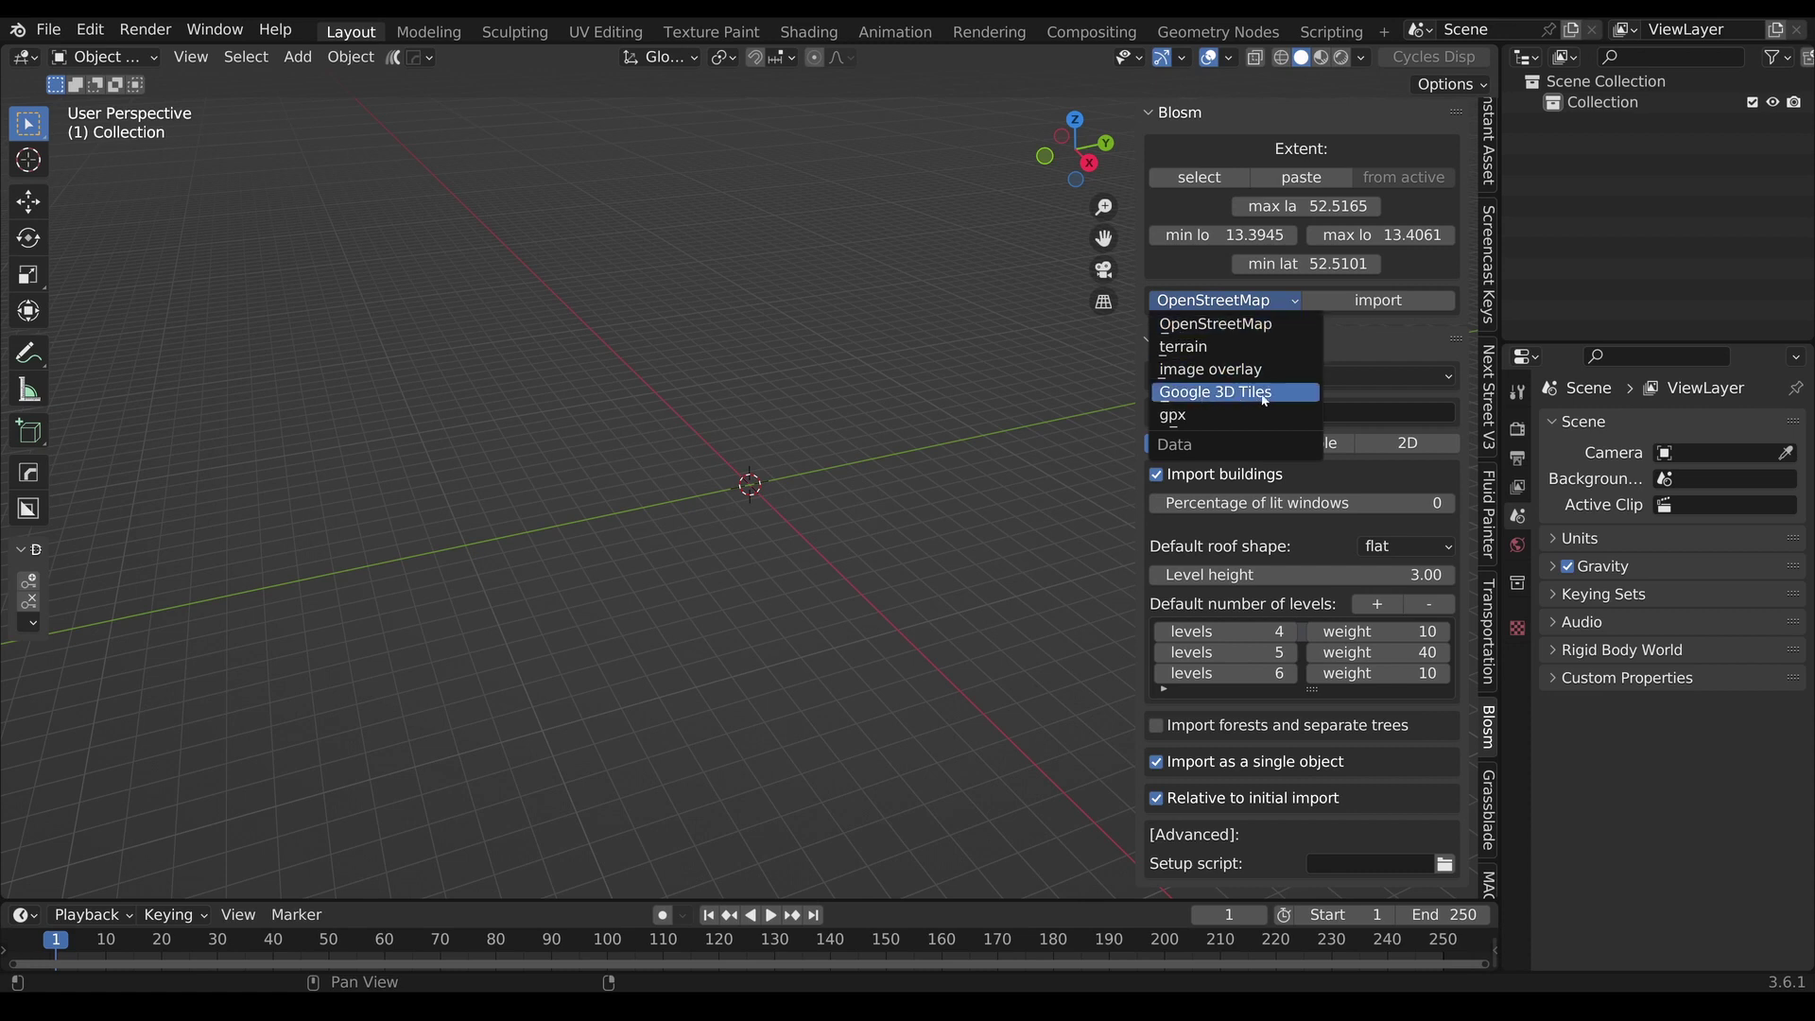
click(1216, 349)
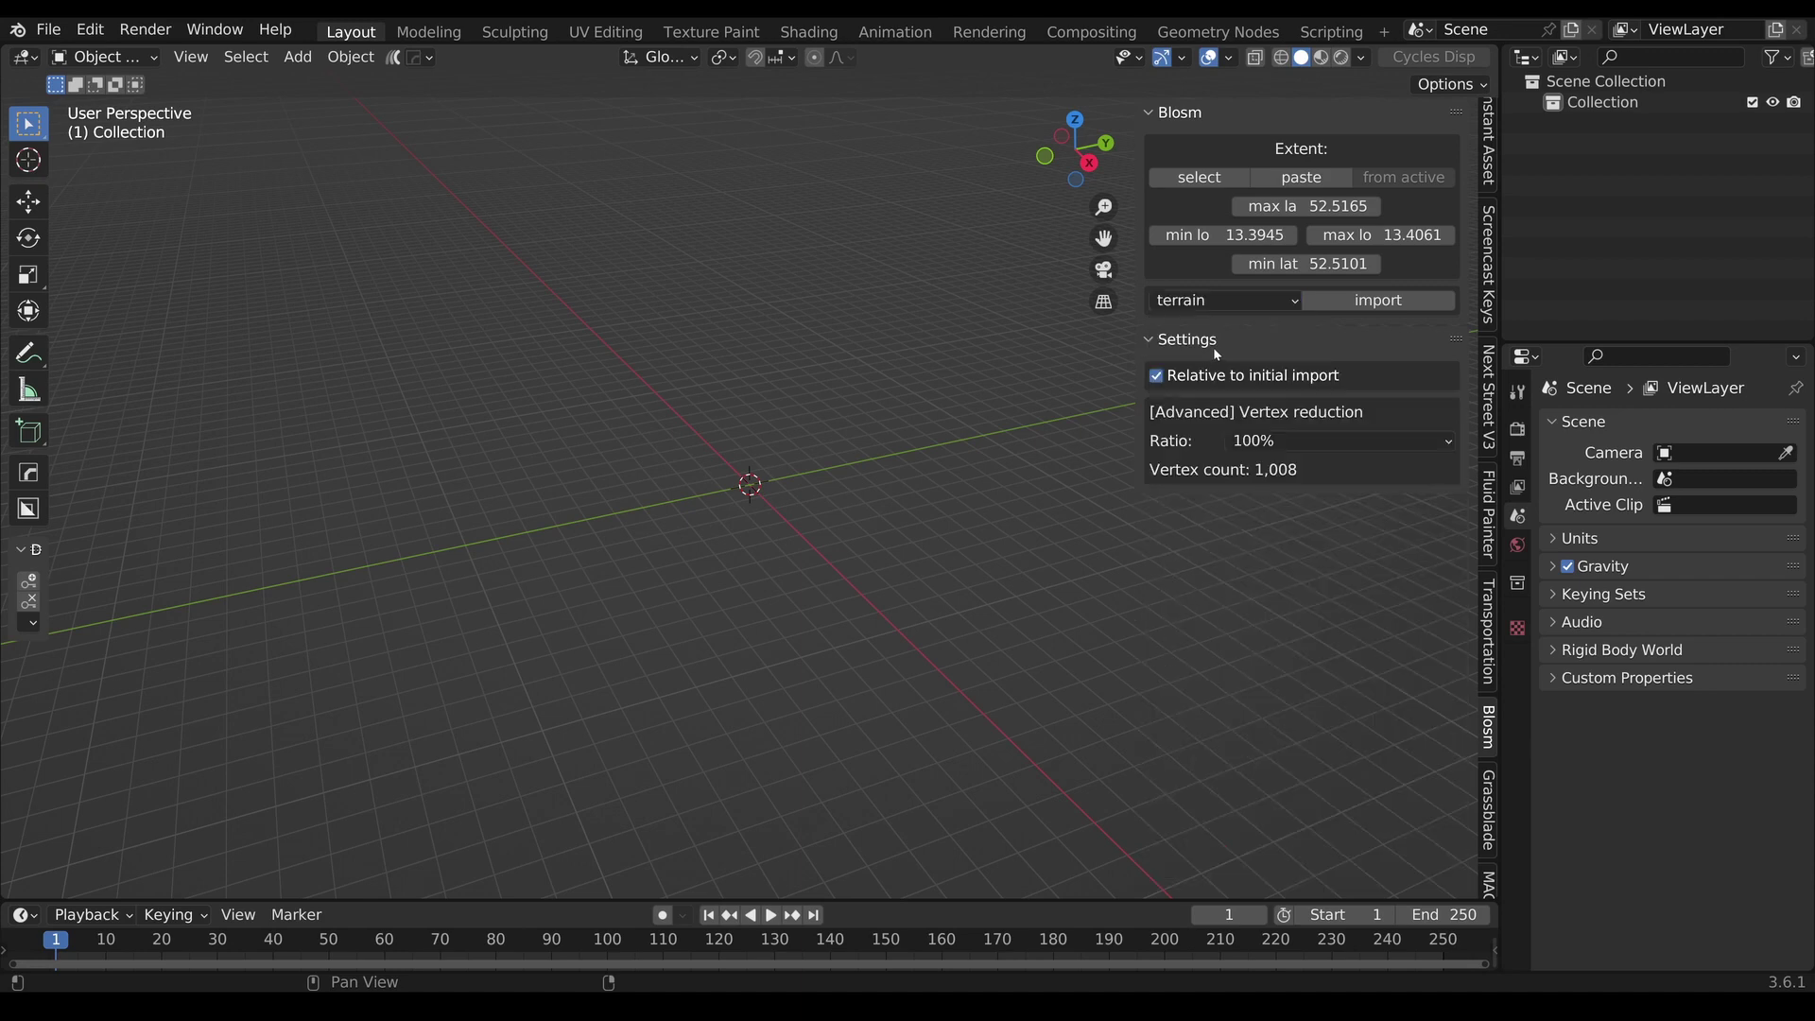
click(1379, 300)
scroll(775, 635, down, 10)
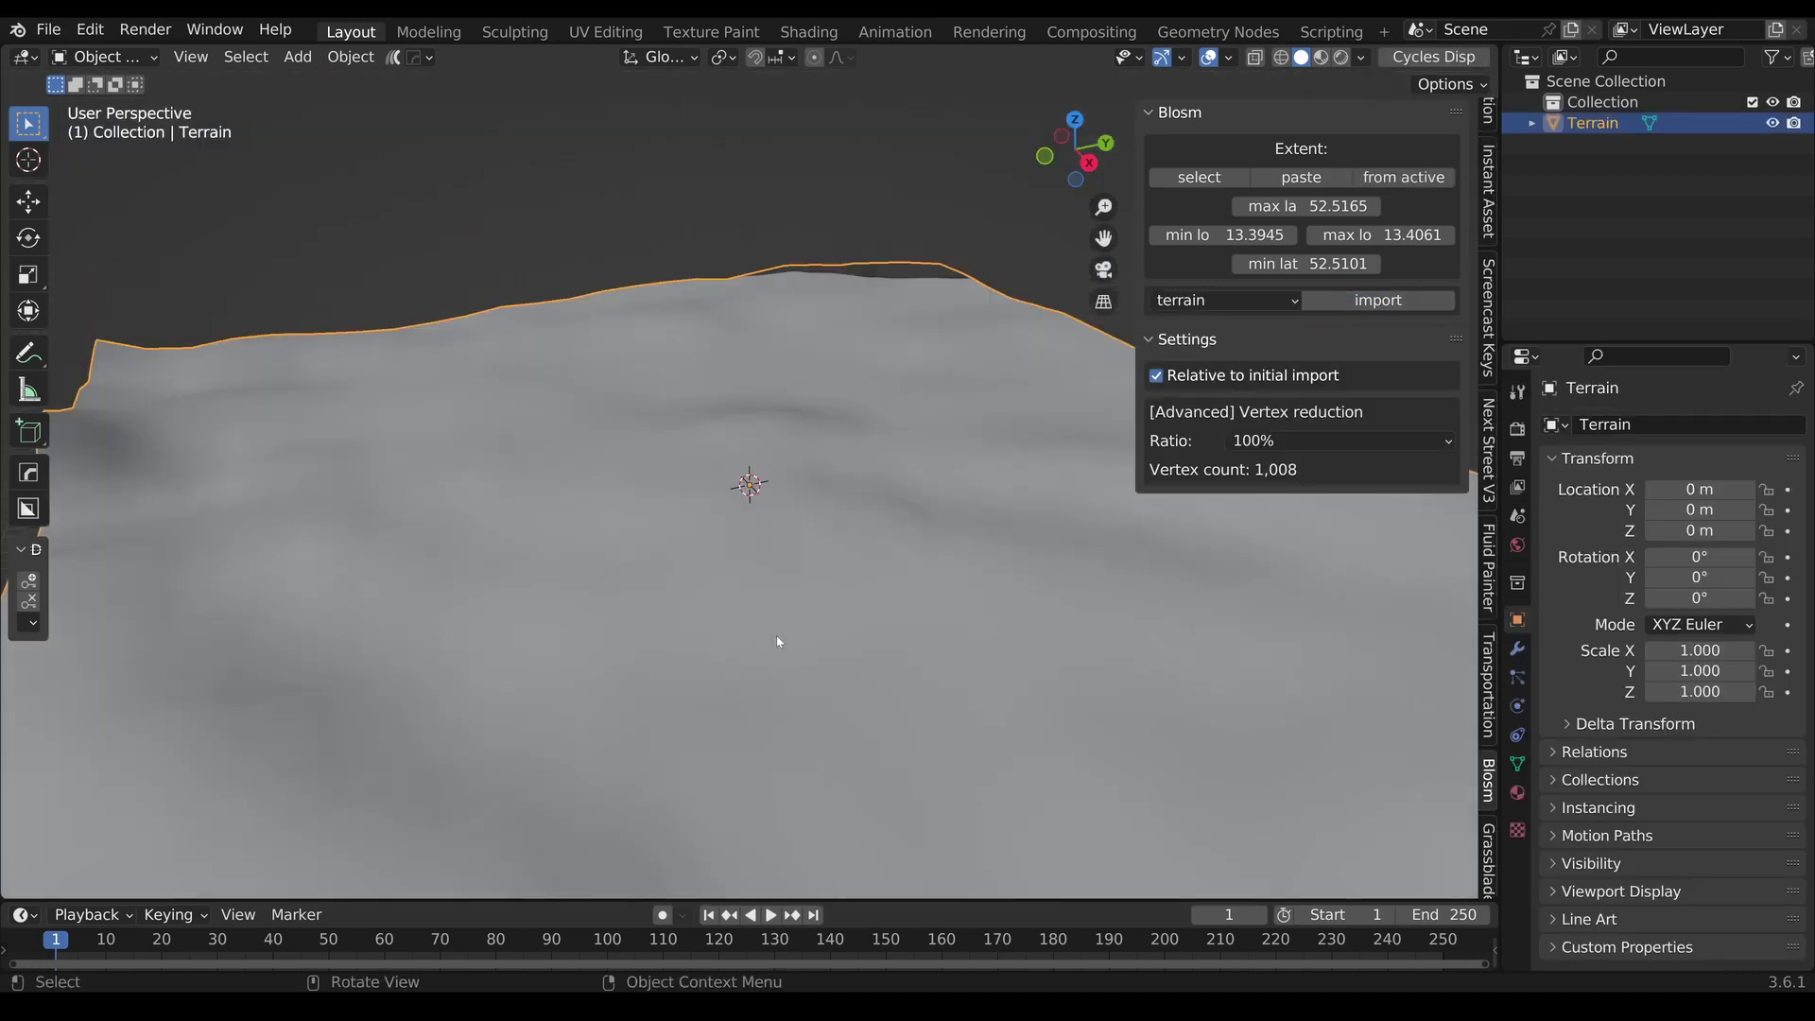
scroll(777, 635, up, 10)
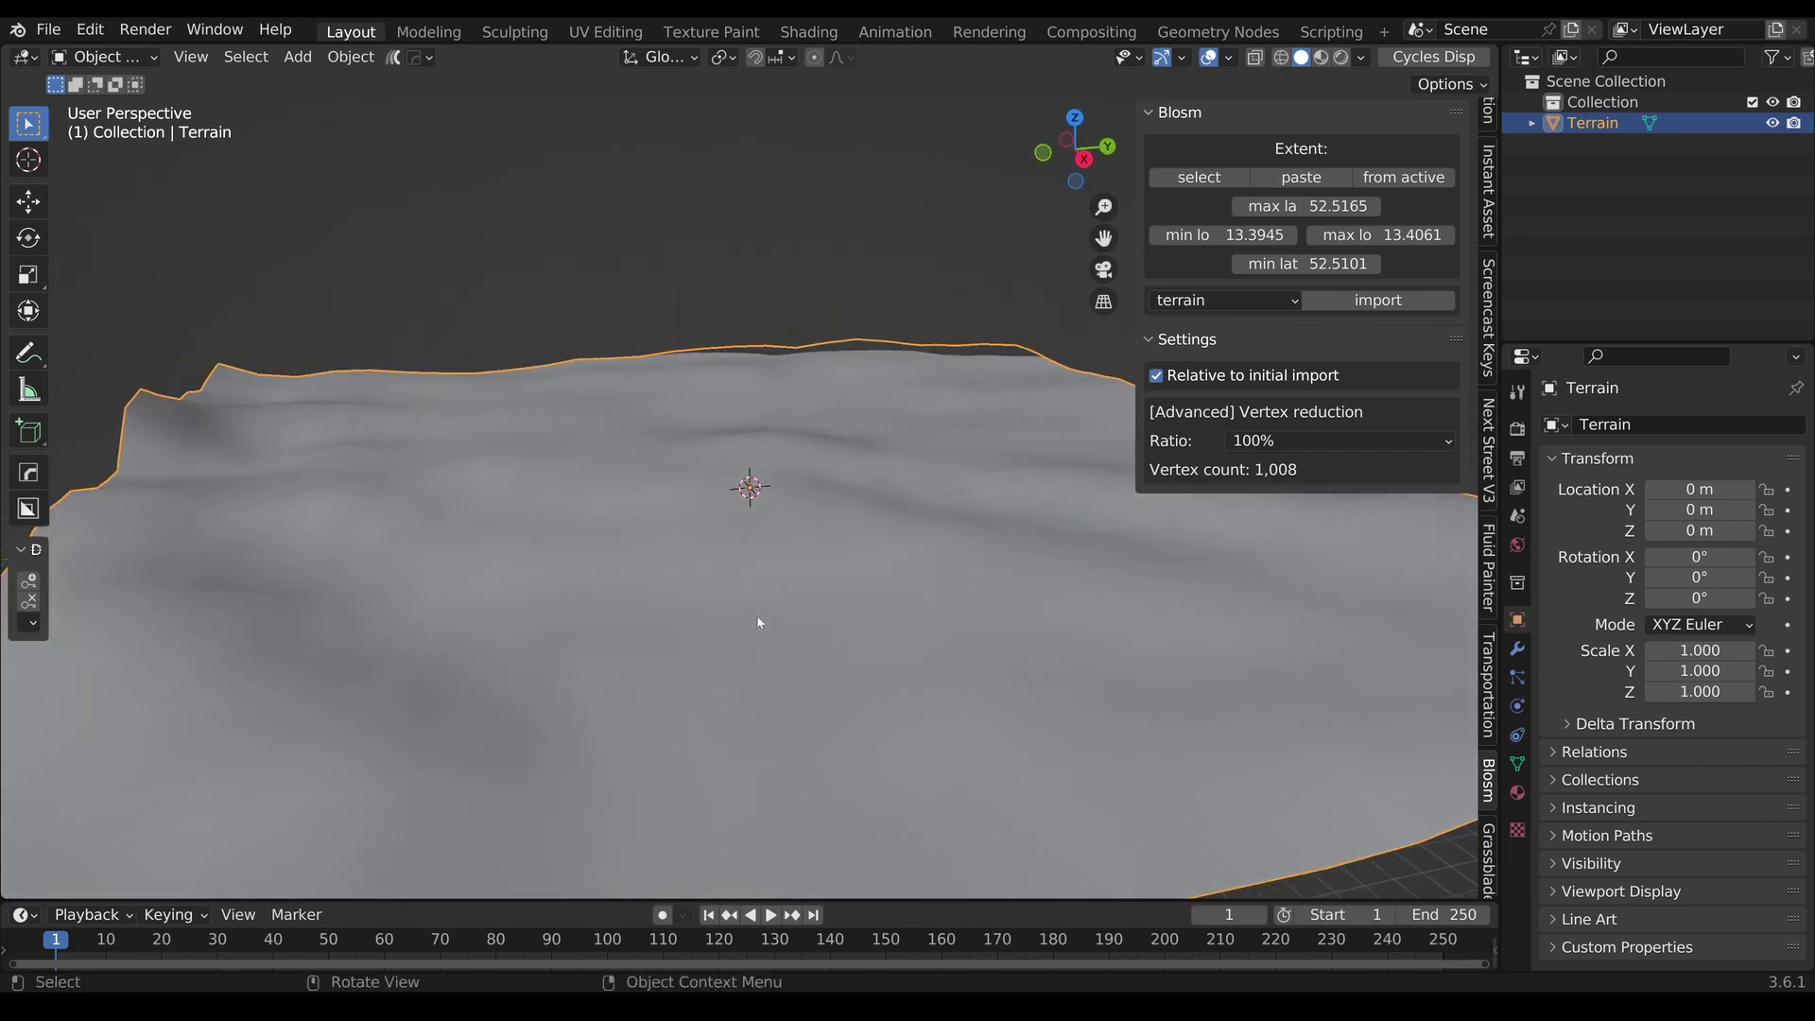
scroll(1492, 303, up, 5)
- Multiply the viewport's 1000 m clip end by 100
click(1489, 234)
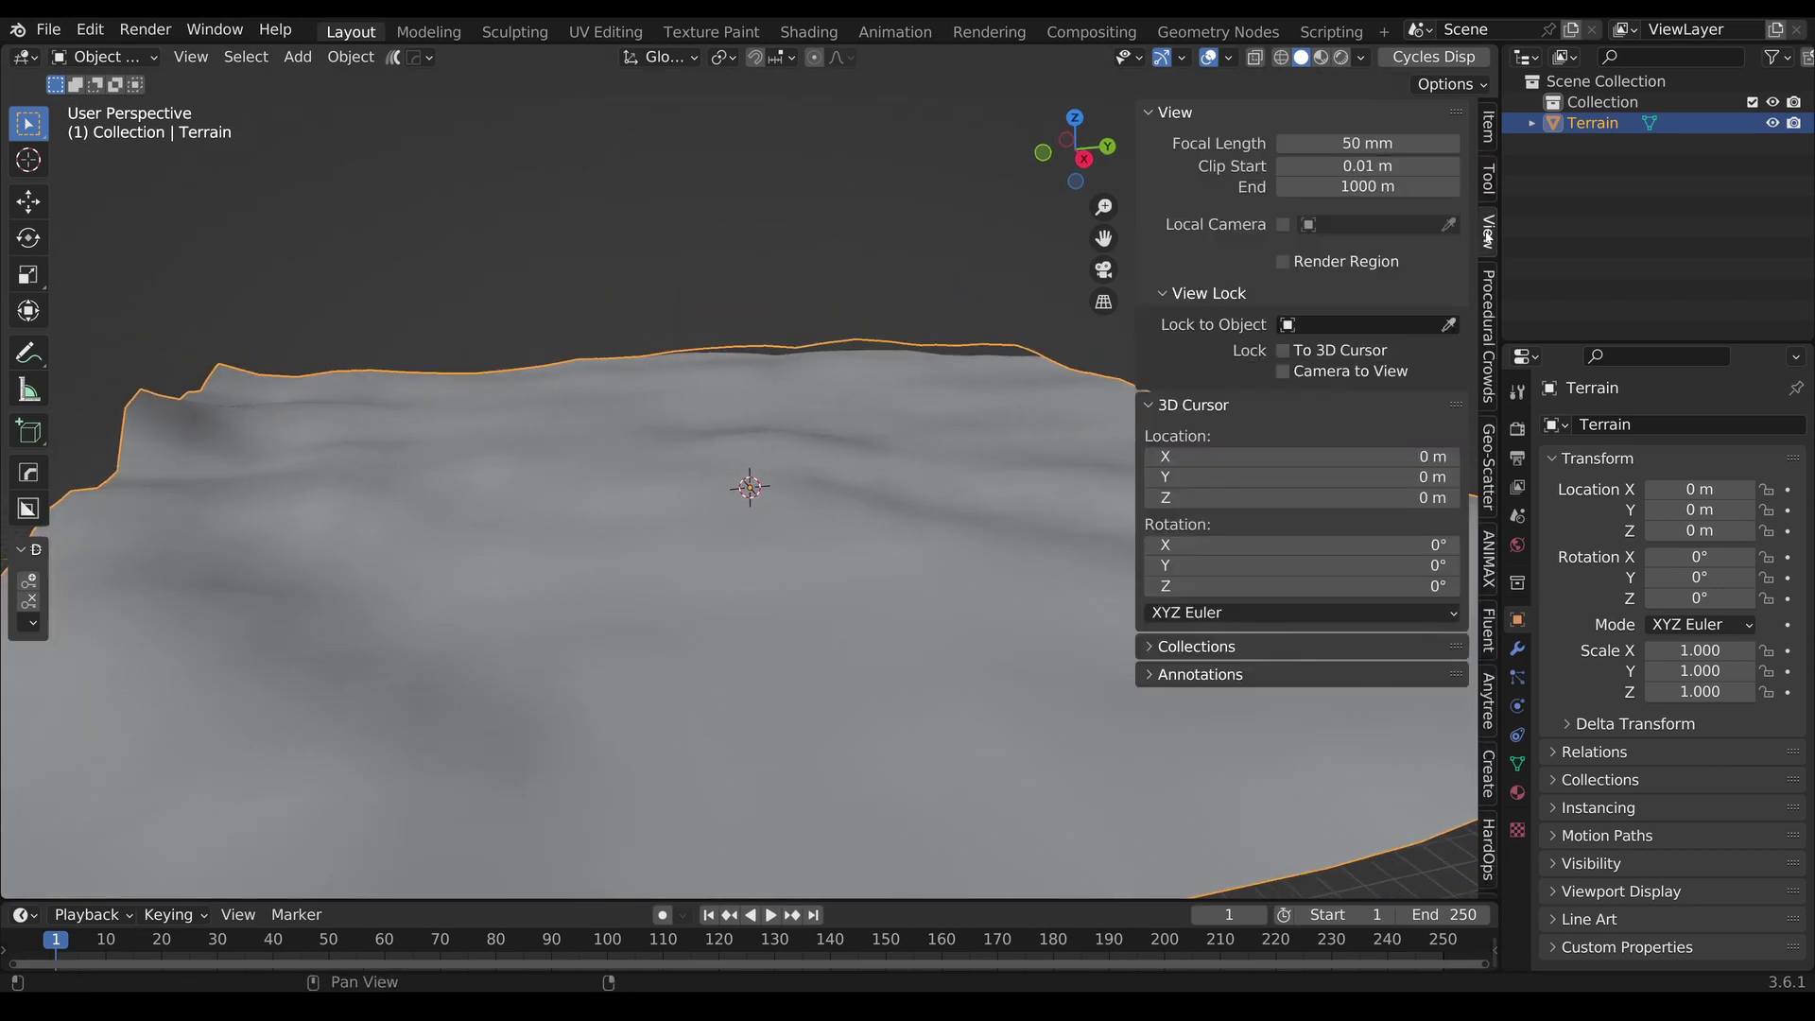
click(1368, 186)
key(End)
text(*10)
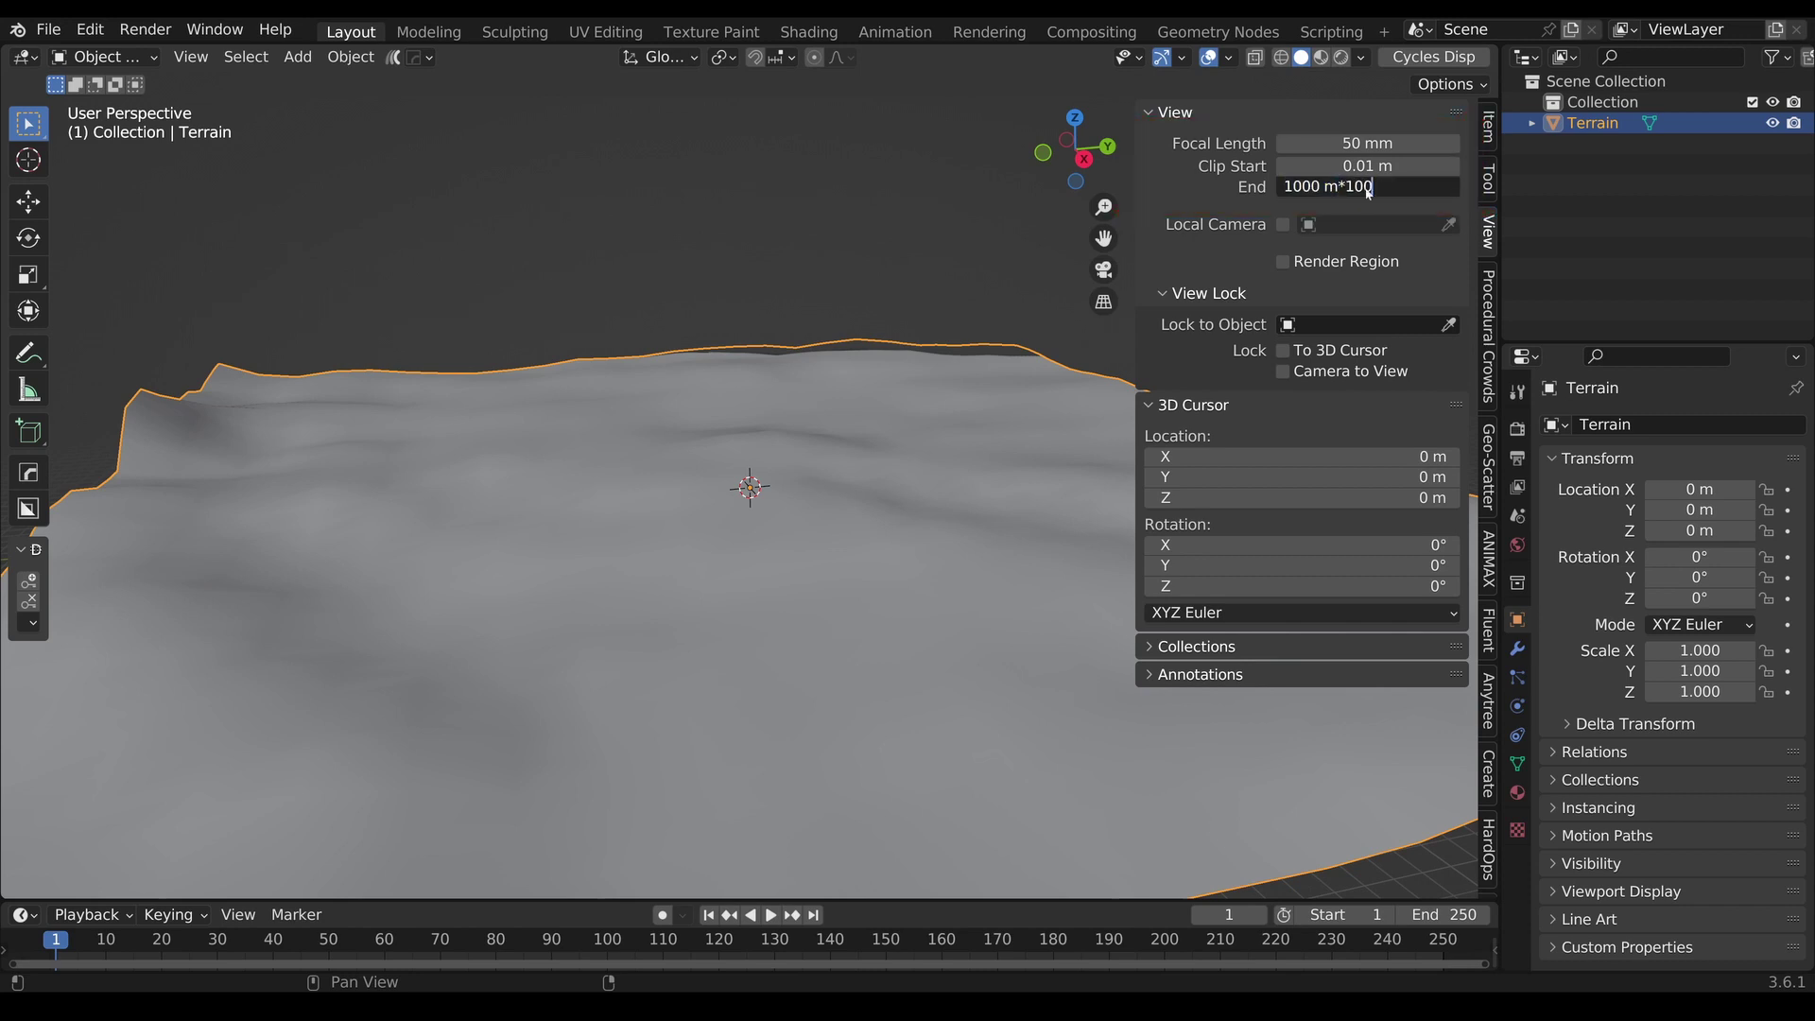
key(Return)
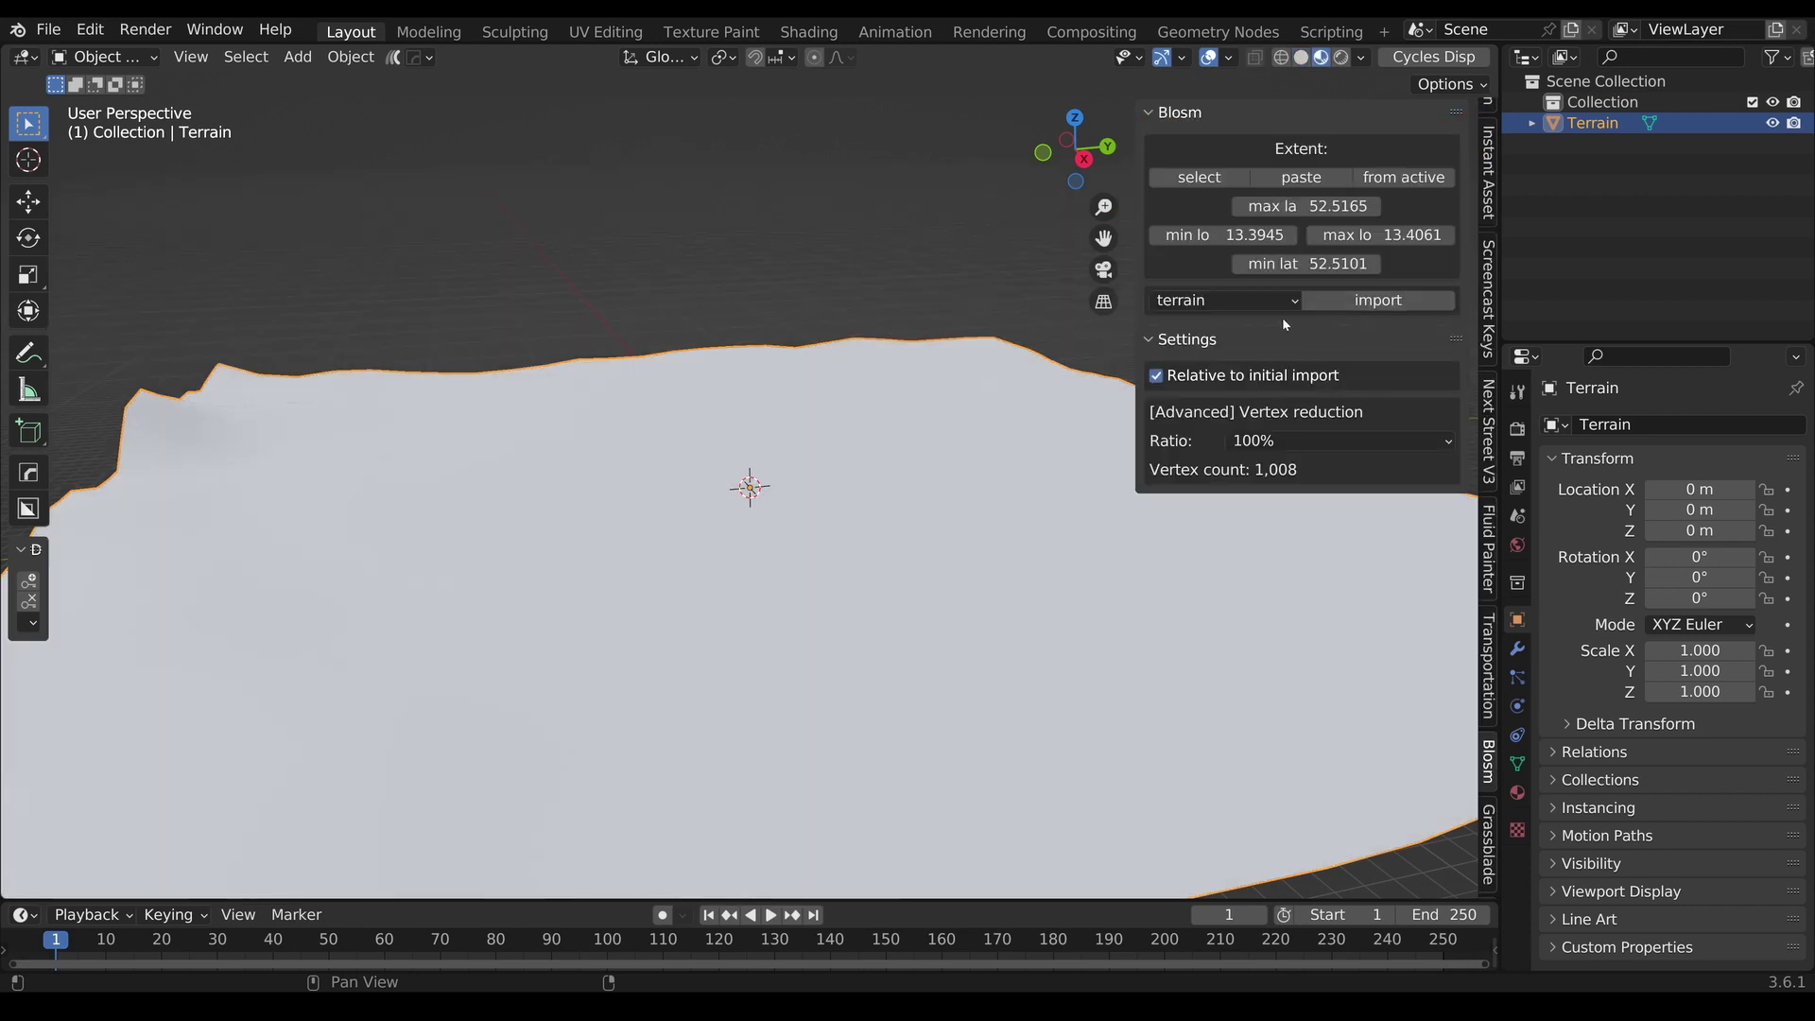
- Import the OpenStreetMap buildings as 3D realistic, placed on the Terrain object
click(1294, 300)
click(1307, 324)
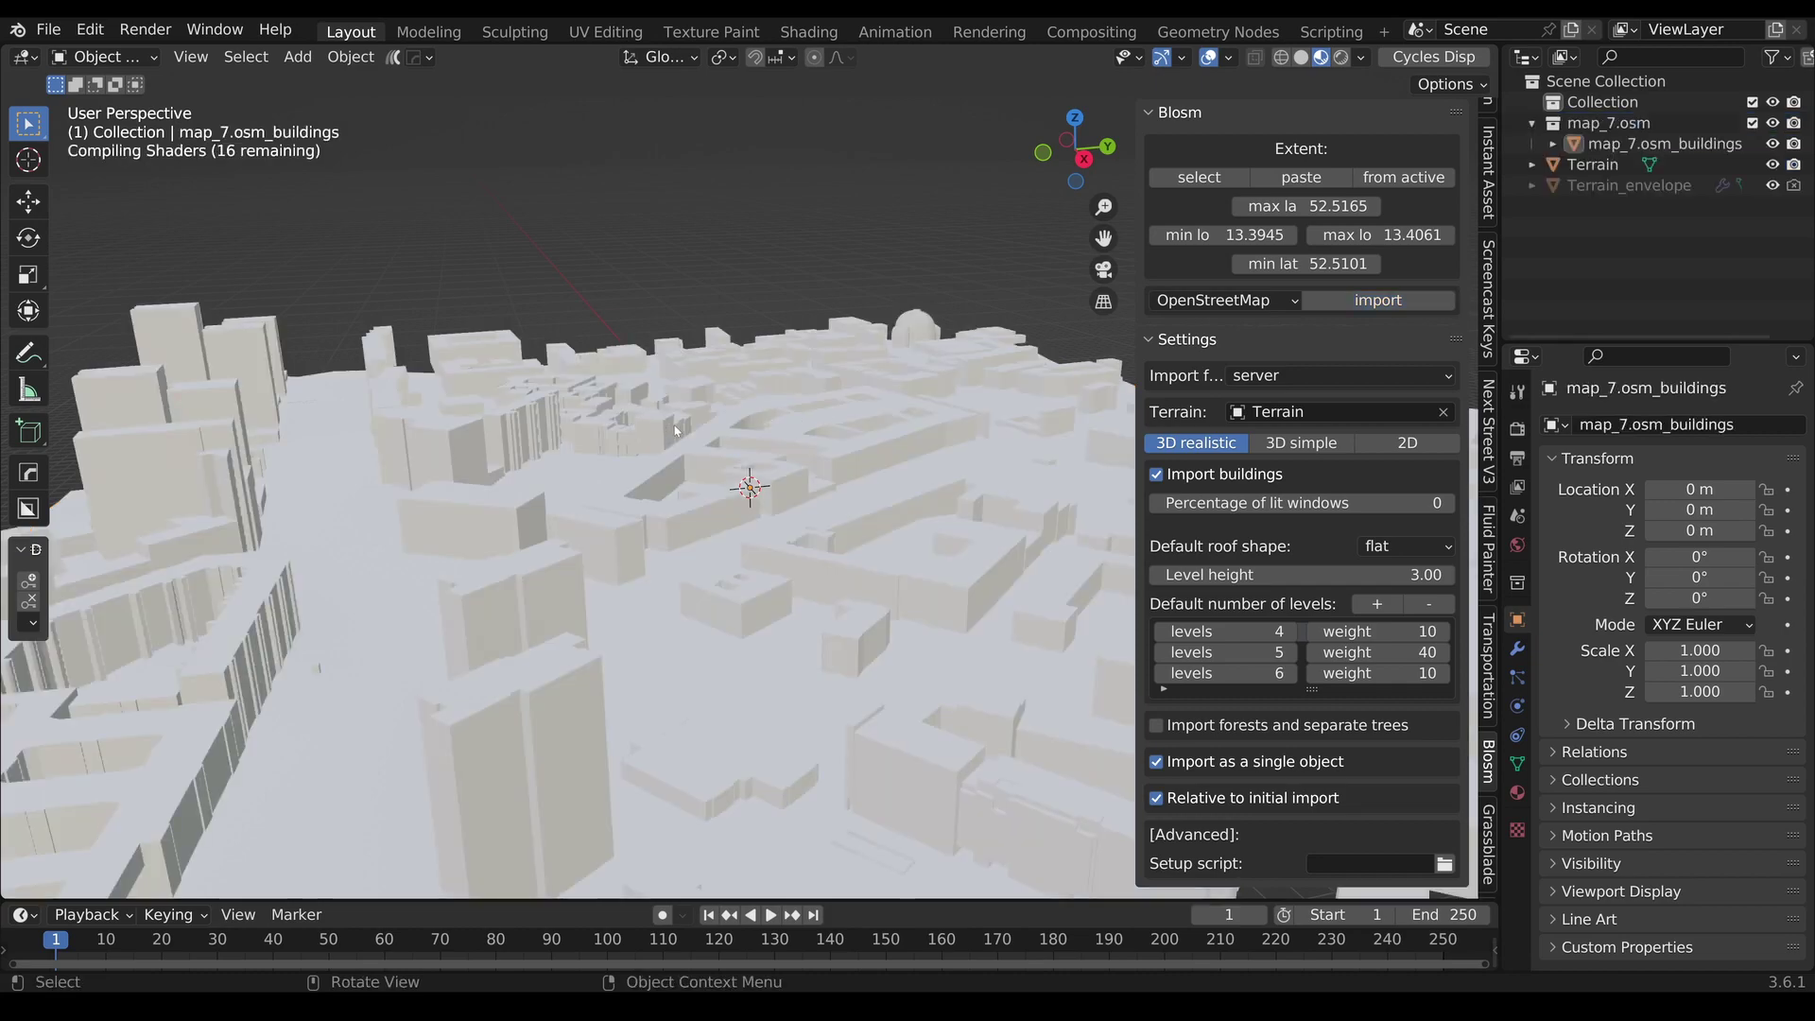
- Examine the imported OpenStreetMap buildings on the terrain from several angles and distances
scroll(699, 436, down, 8)
scroll(732, 459, up, 5)
middle_drag(746, 456, 722, 510)
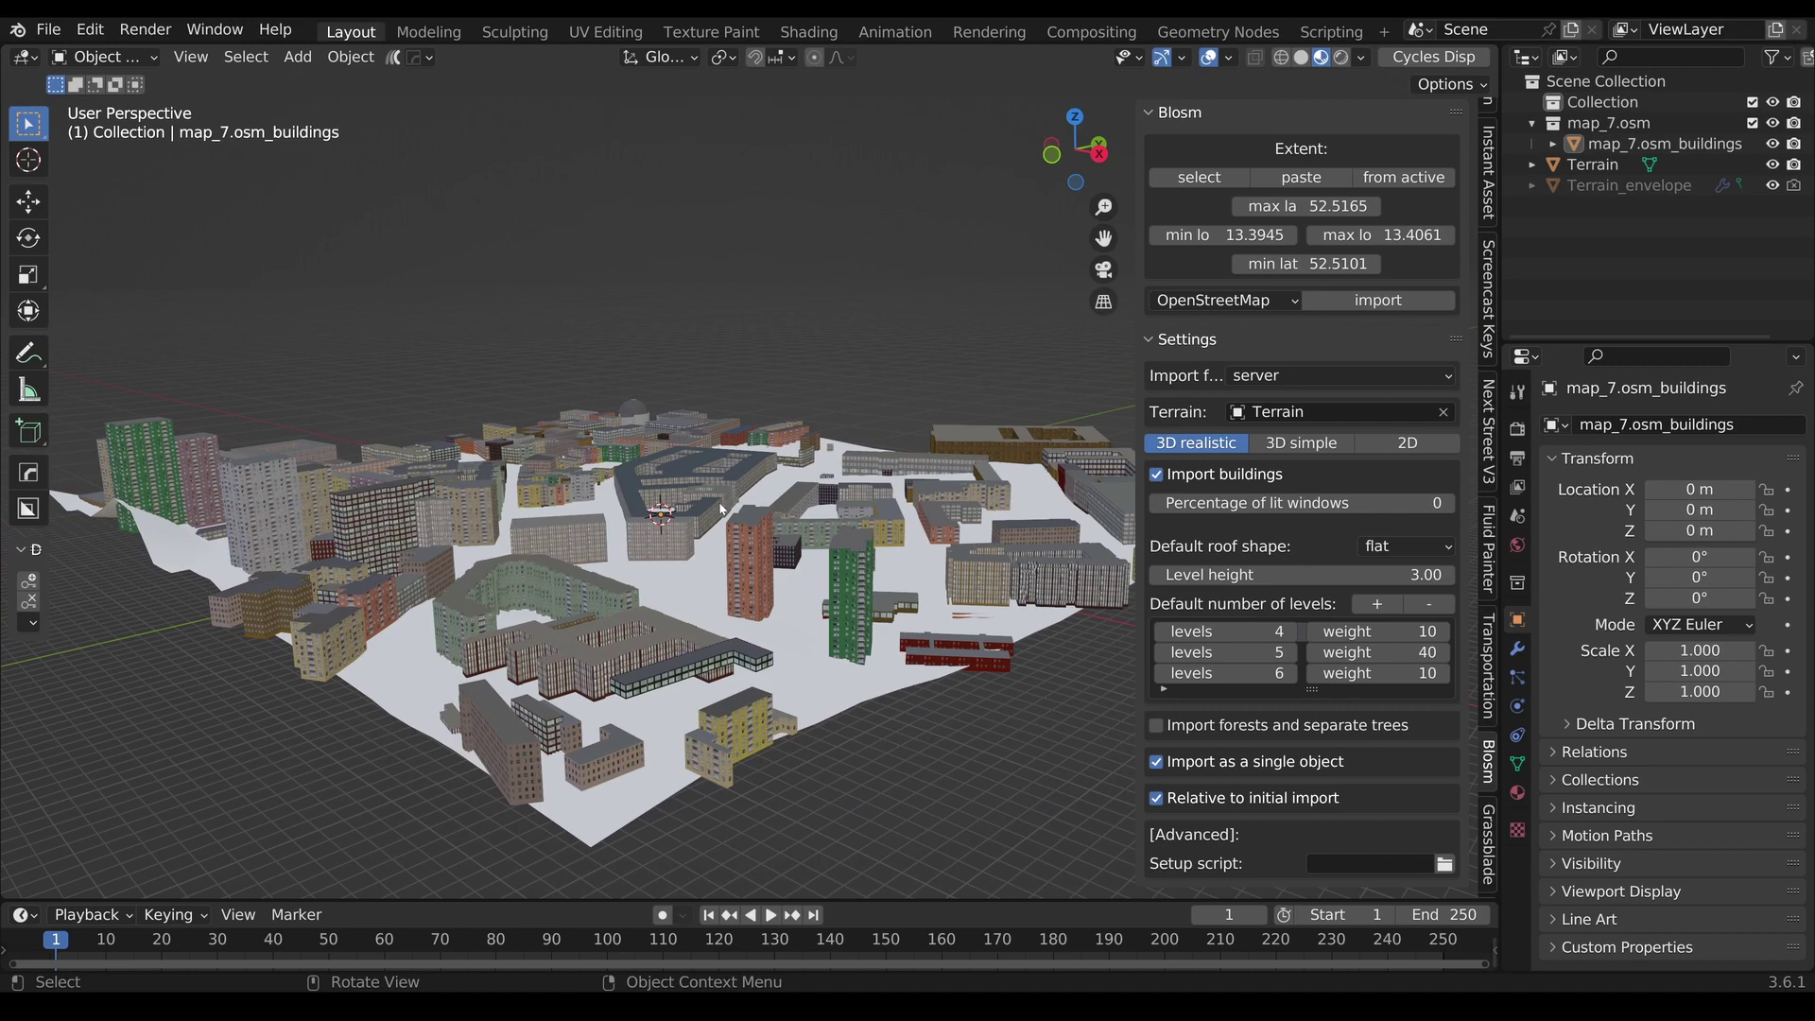
scroll(721, 511, up, 4)
scroll(738, 517, down, 4)
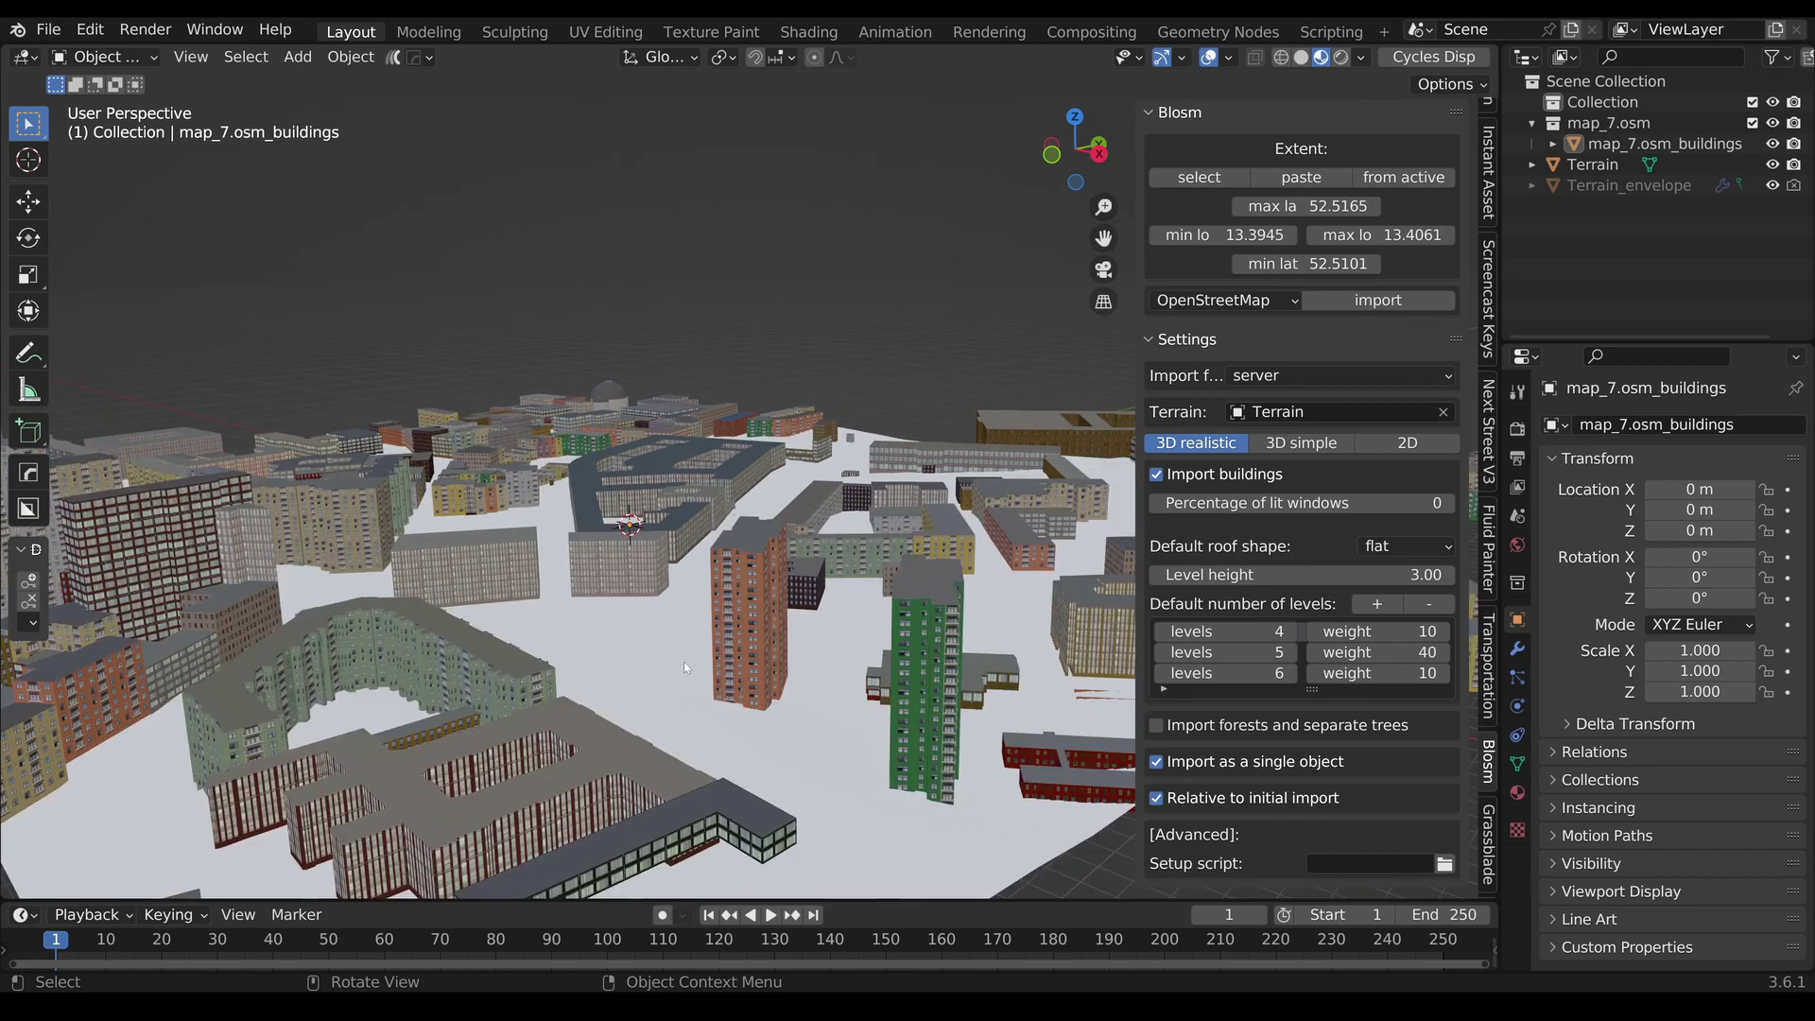
mouse_move(687, 667)
middle_down()
mouse_move(737, 649)
mouse_move(751, 692)
mouse_move(865, 624)
mouse_move(592, 694)
mouse_move(842, 648)
mouse_move(756, 640)
mouse_move(717, 671)
middle_up()
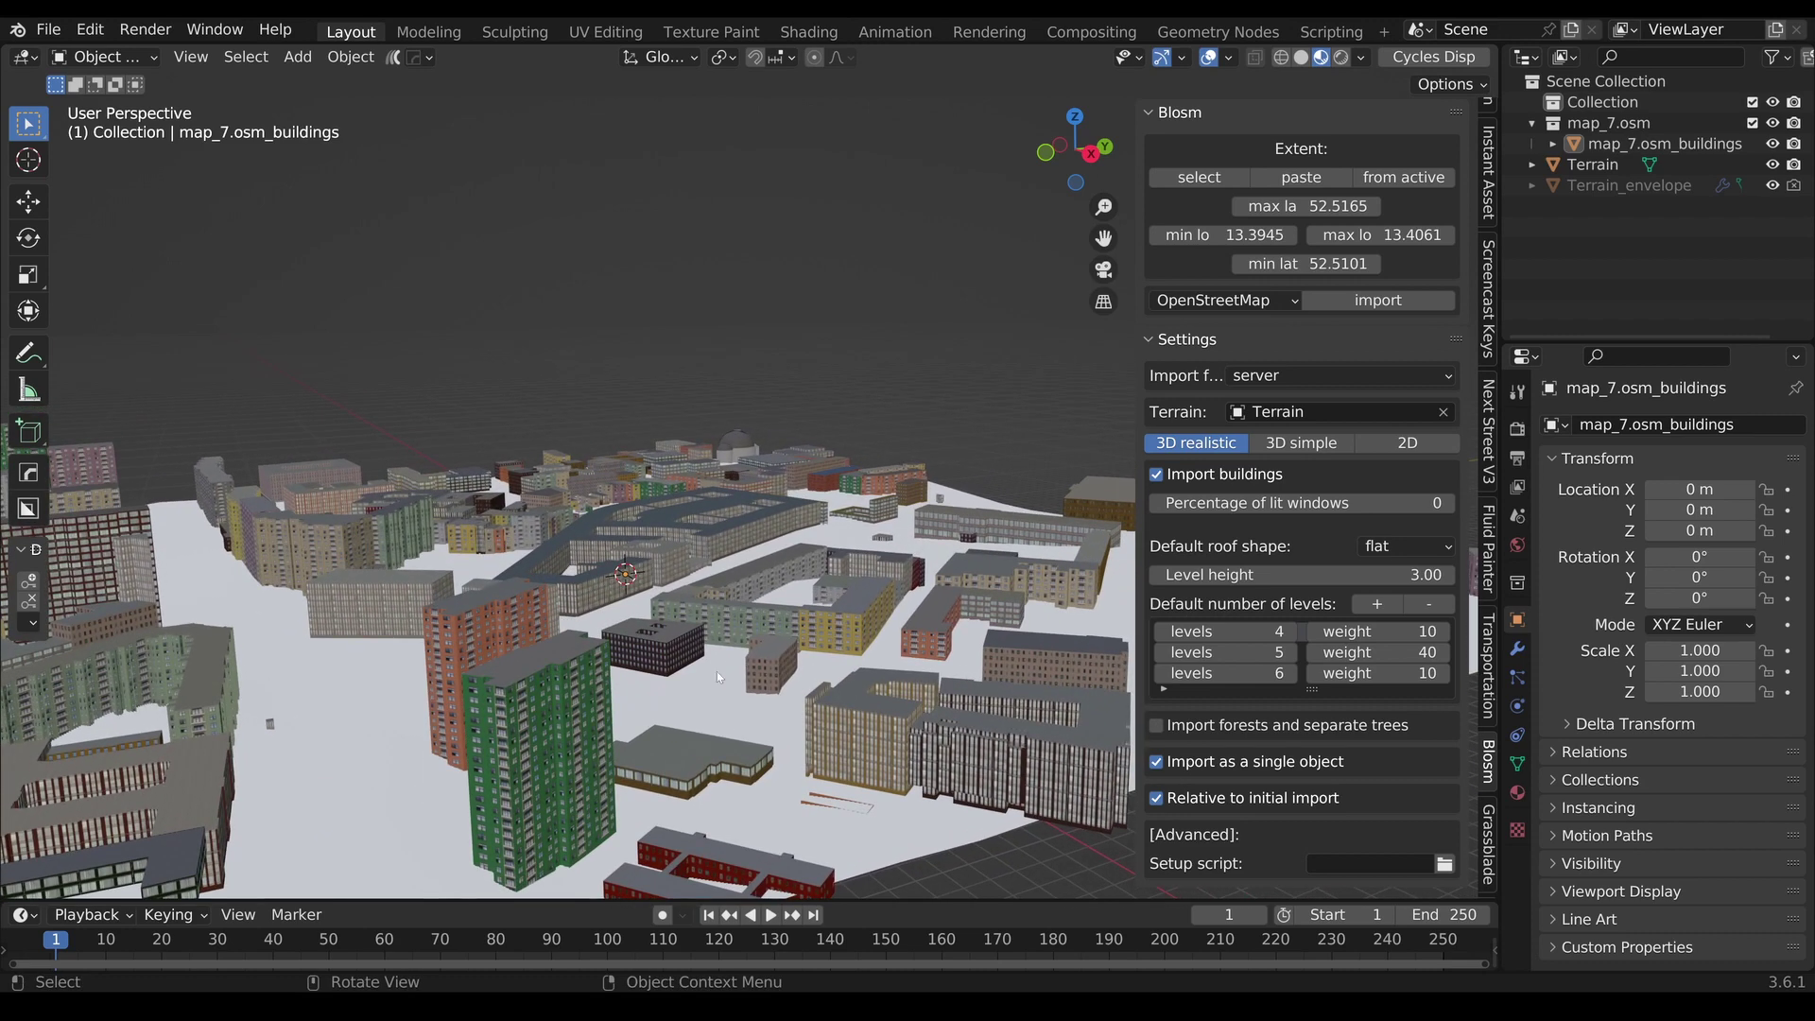
scroll(699, 663, up, 3)
scroll(782, 480, down, 4)
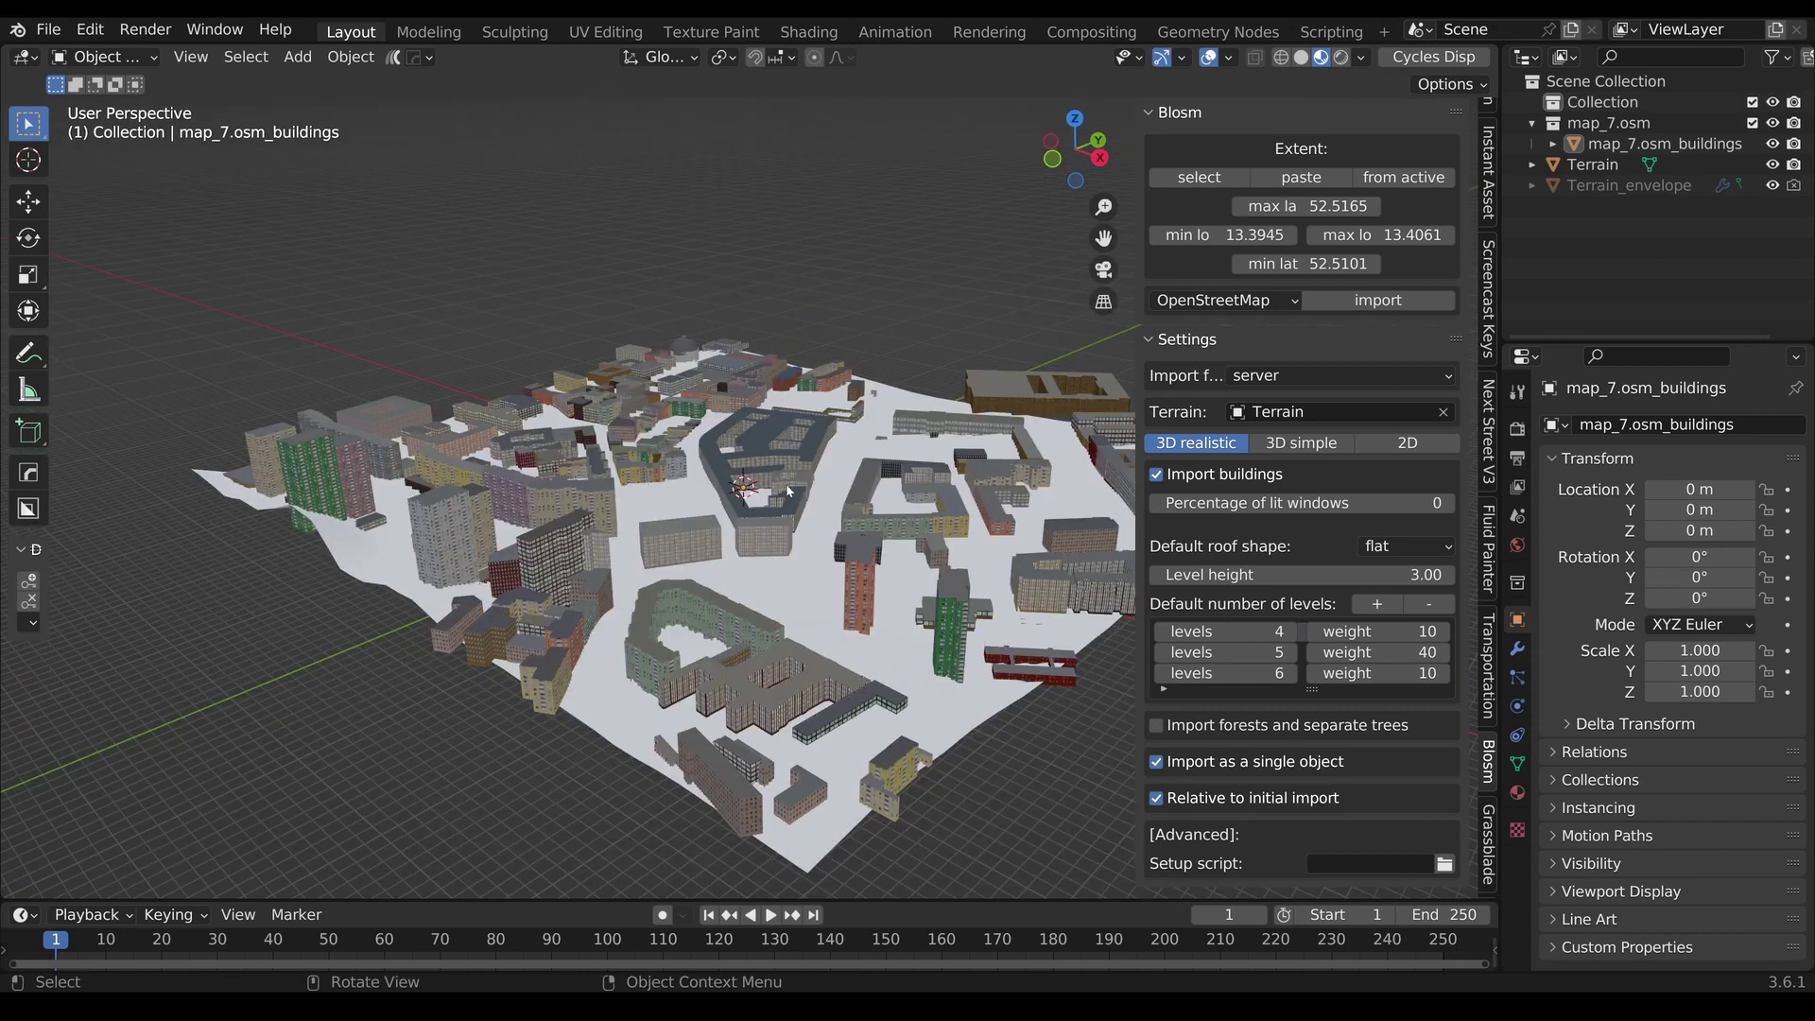
- Delete the imported terrain and OpenStreetMap buildings
key(a)
key(Delete)
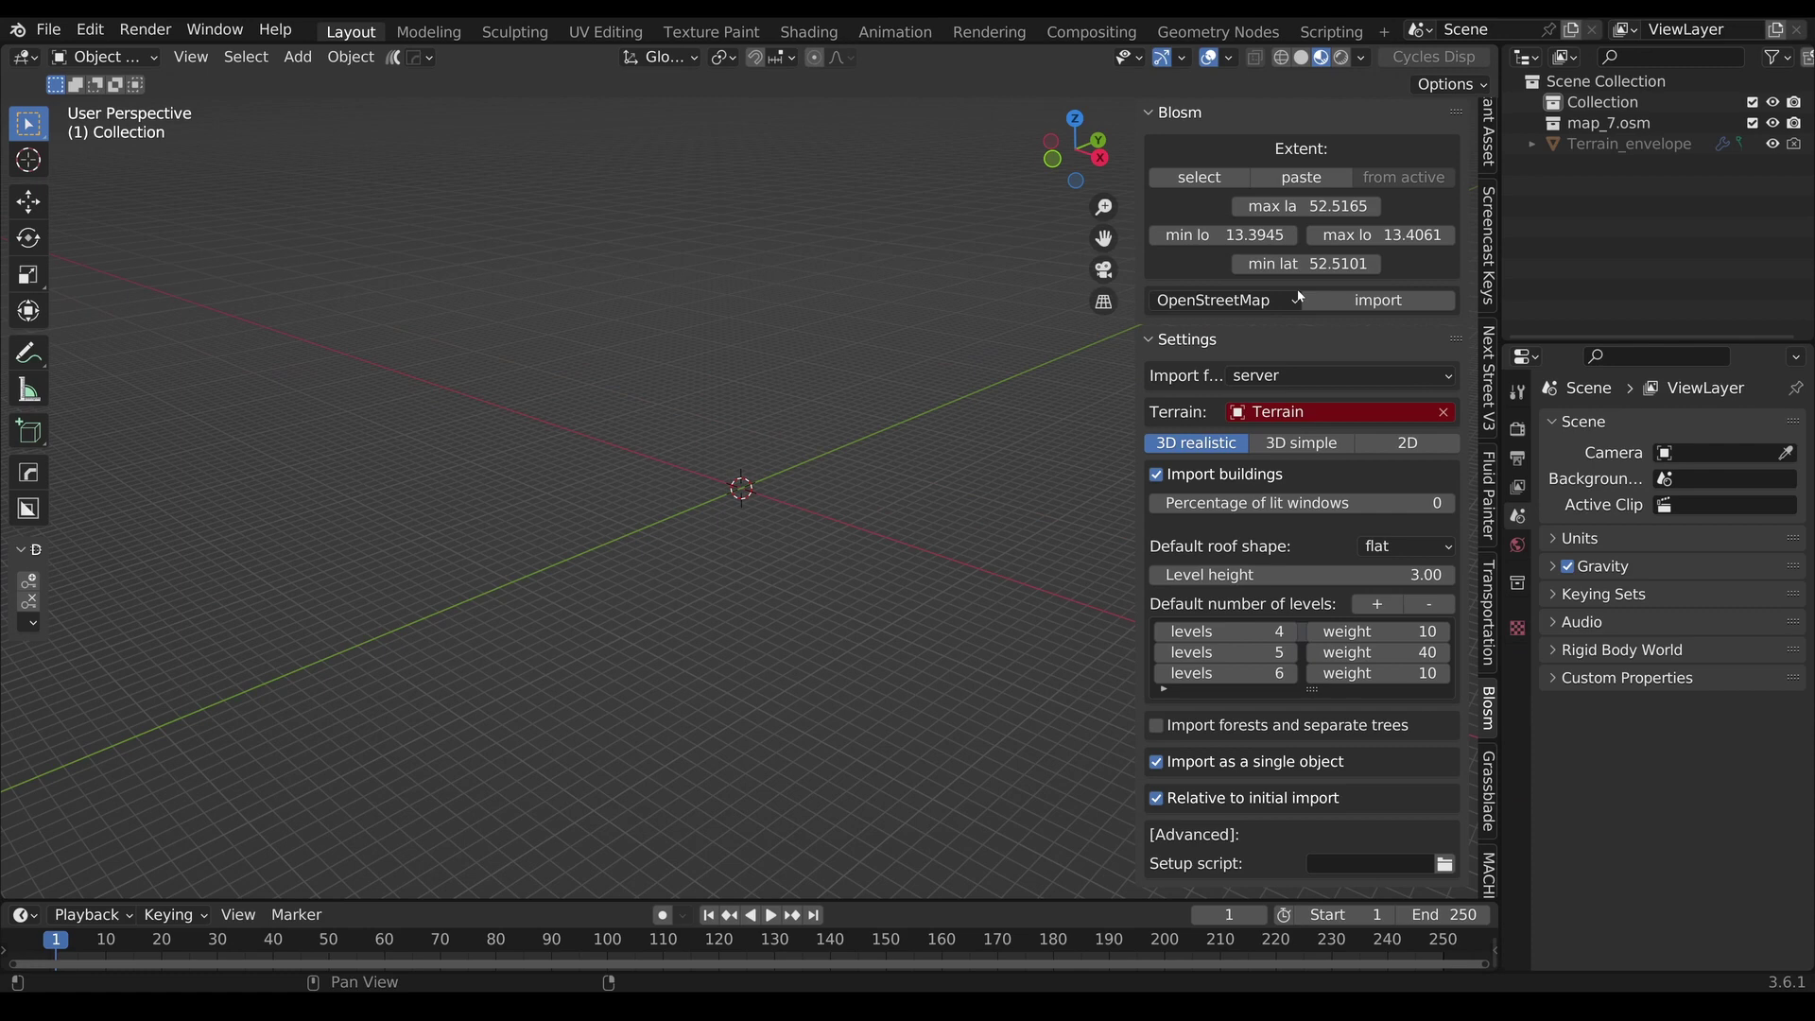
- Switch the Blosm data source to Google 3D Tiles with the level of details "buildings with more details"
click(1237, 302)
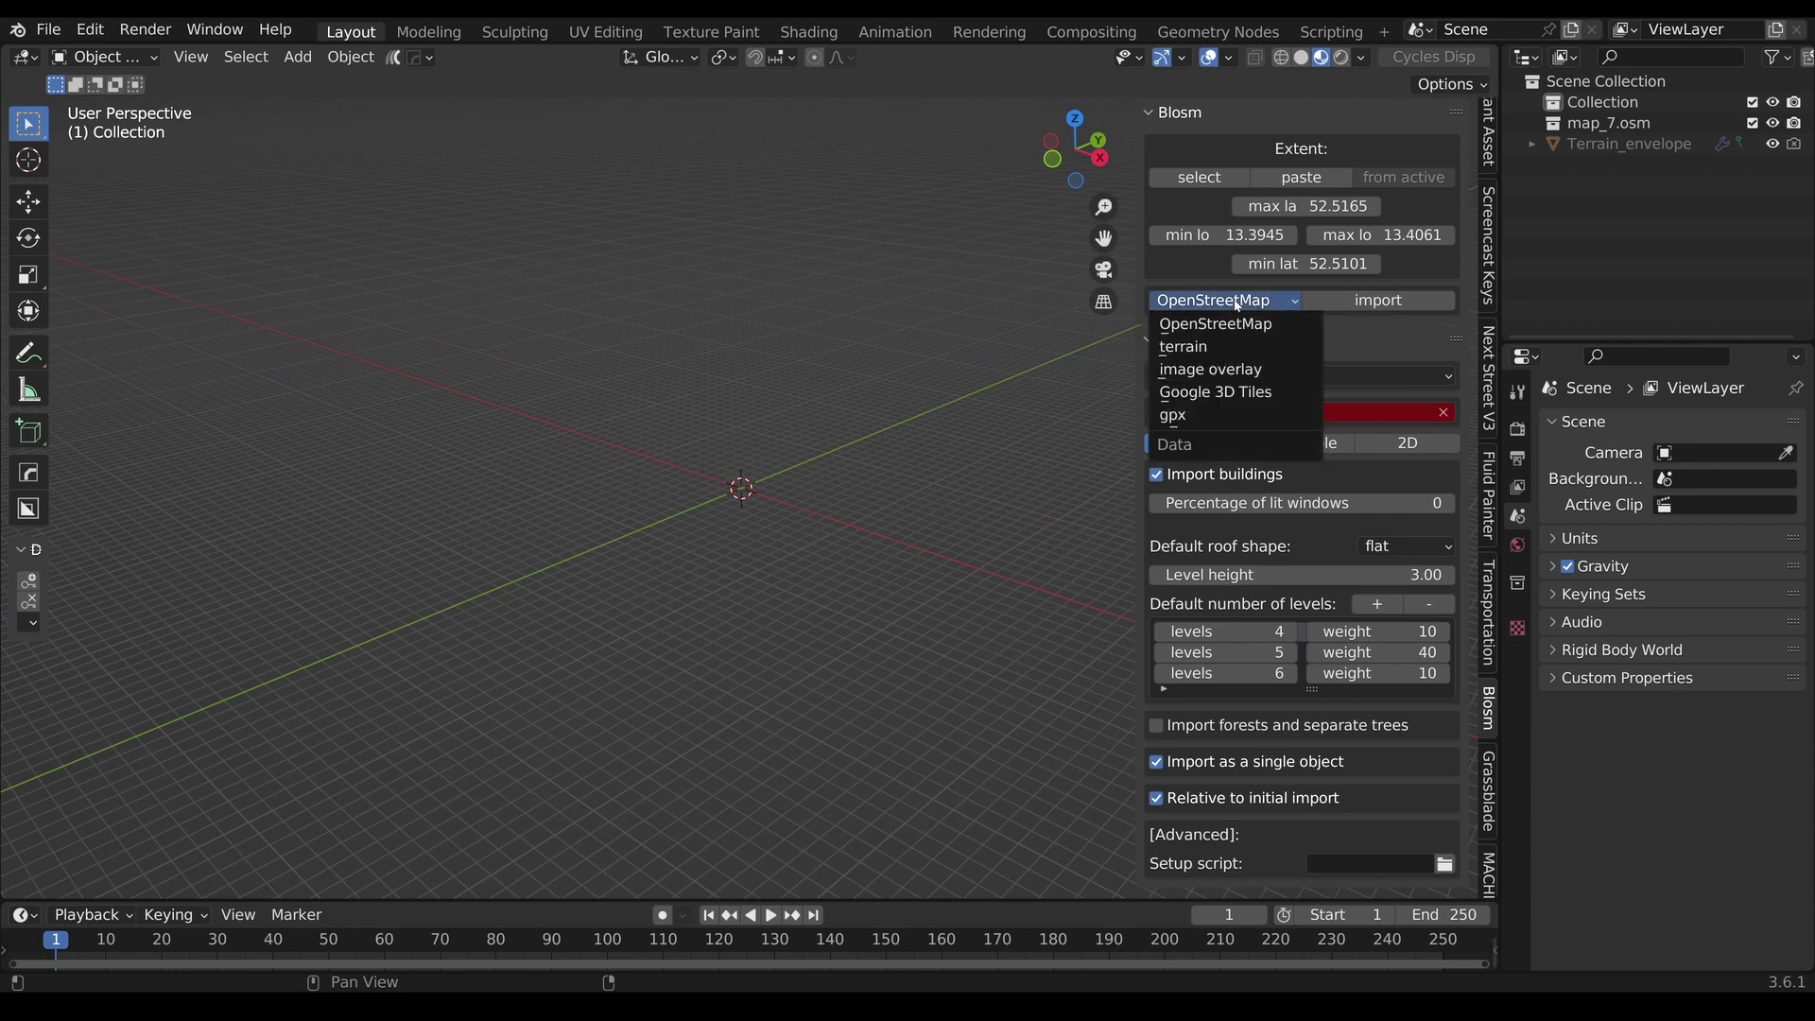
click(1228, 392)
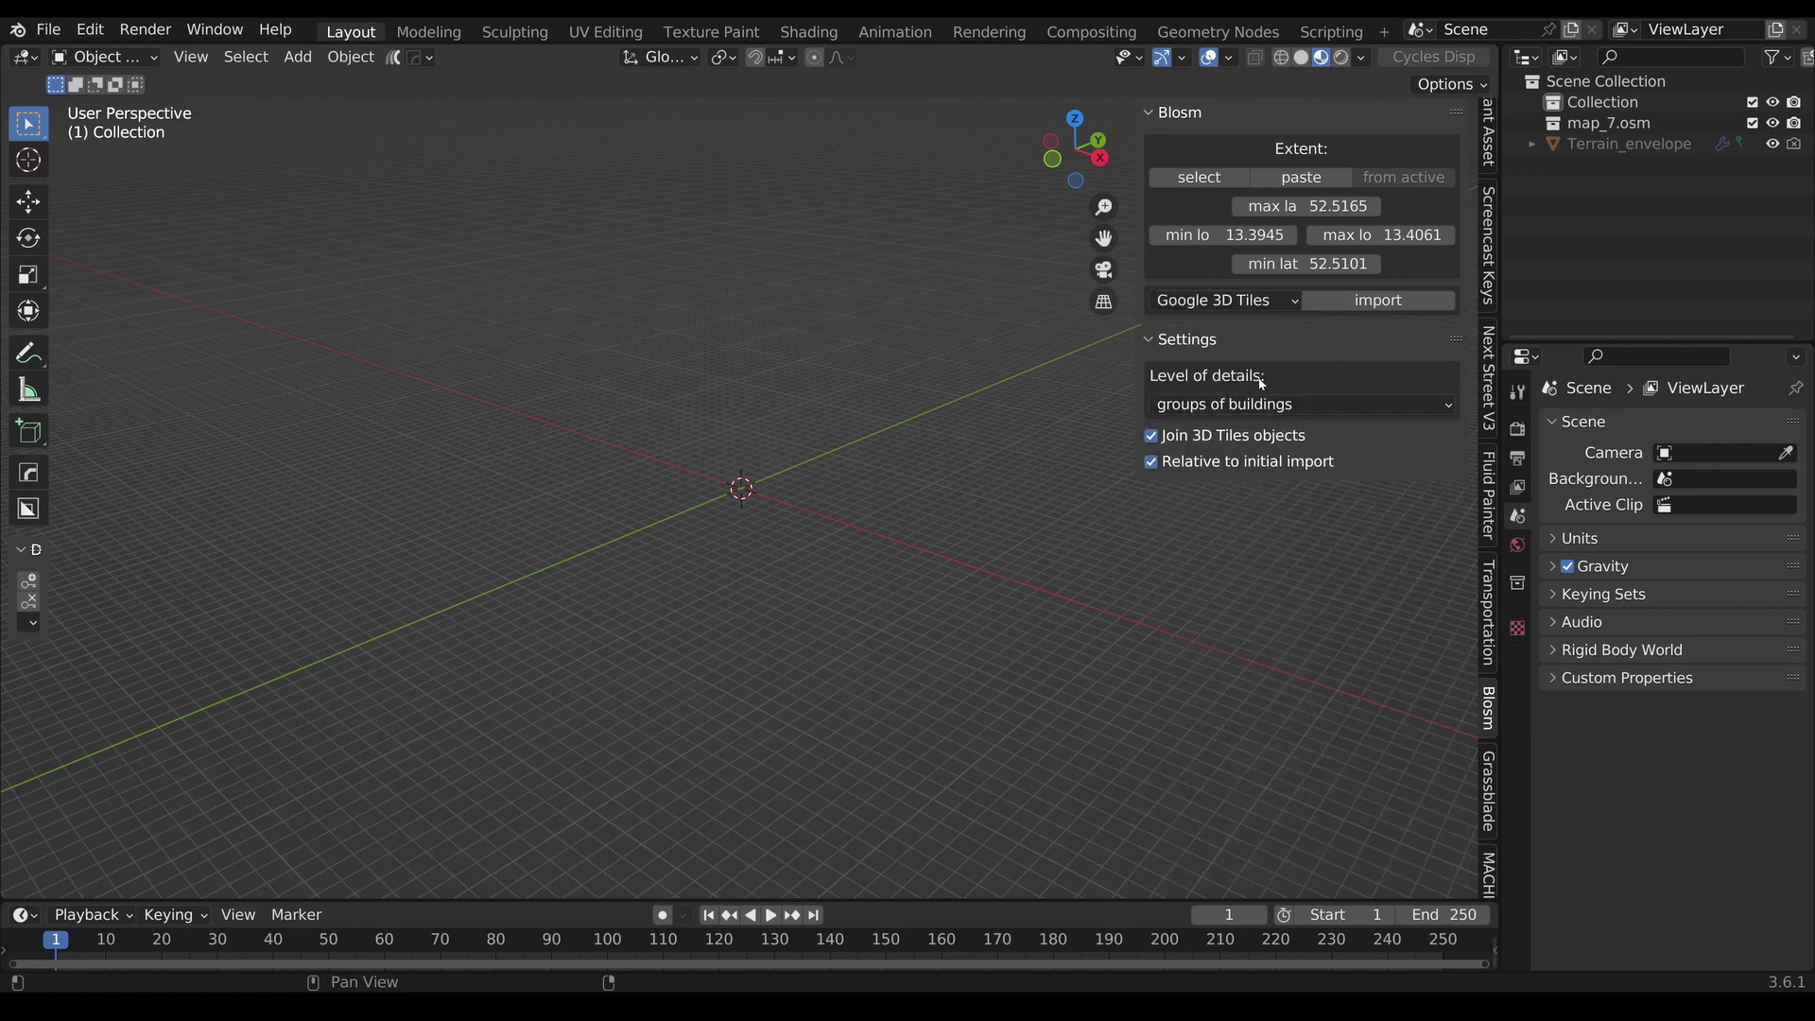
click(1301, 406)
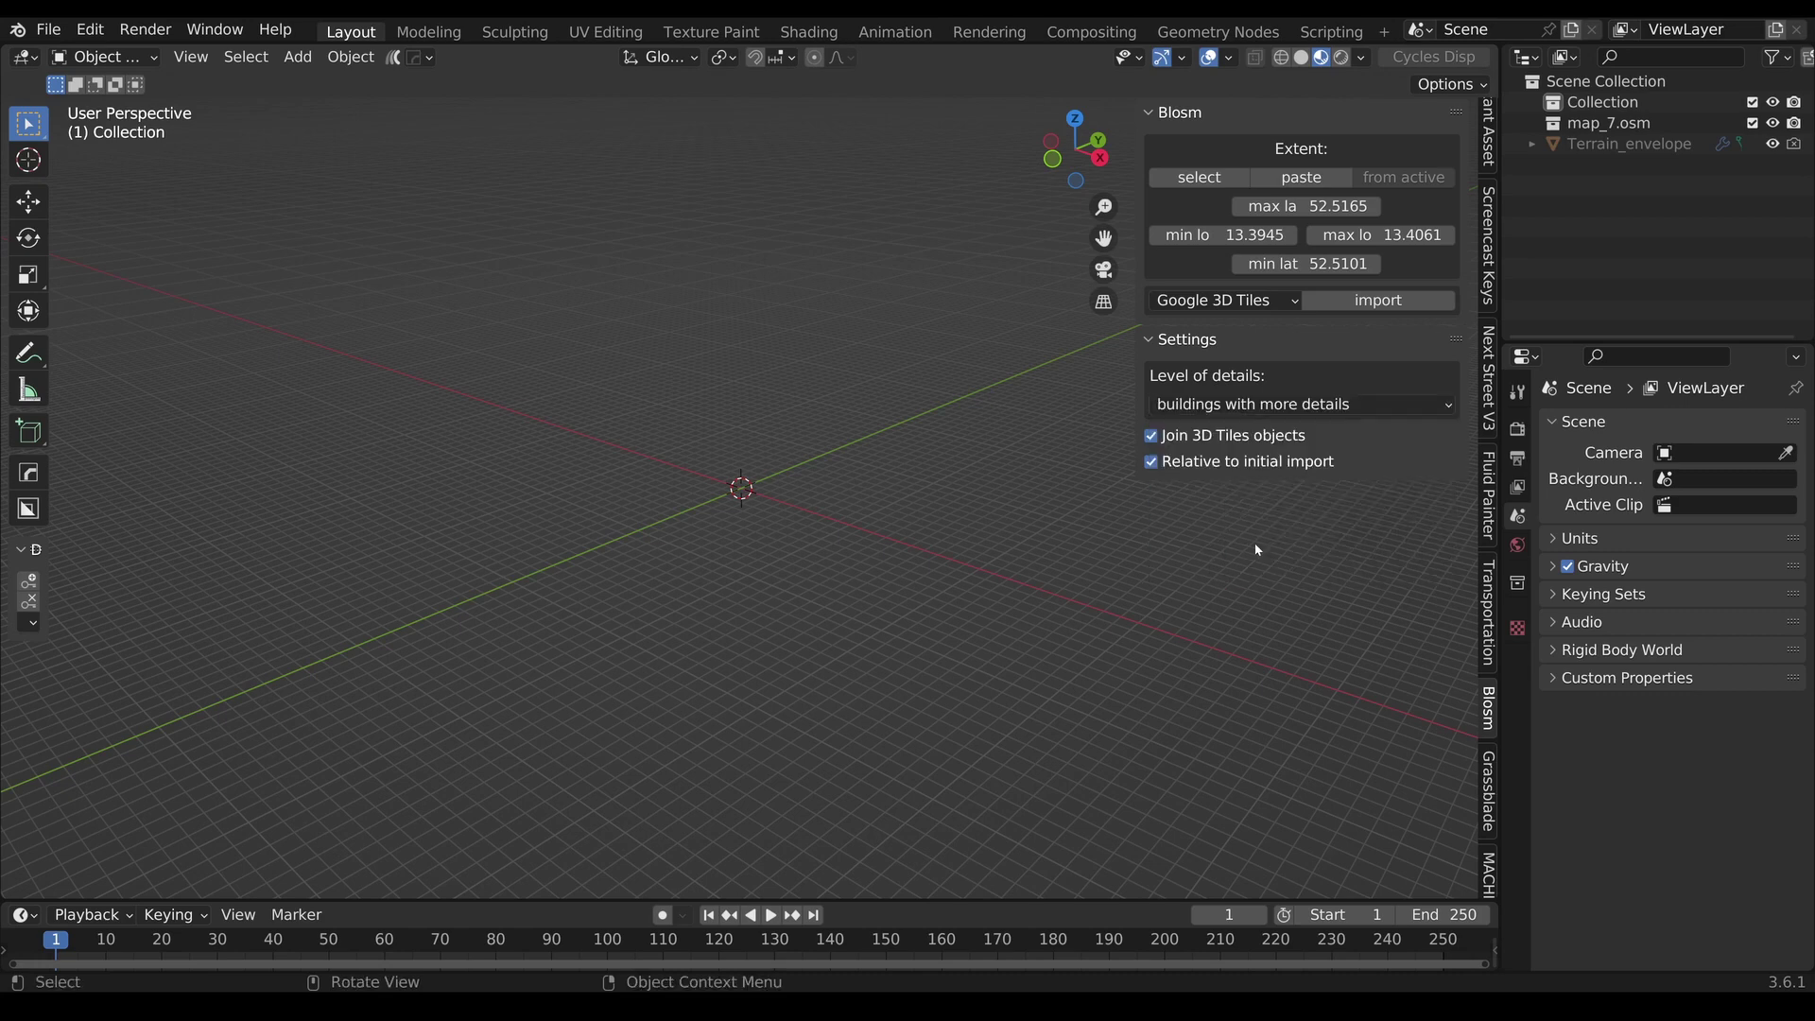
- Import the Google 3D Tiles for the defined Berlin extent and view the resulting river area
click(1378, 301)
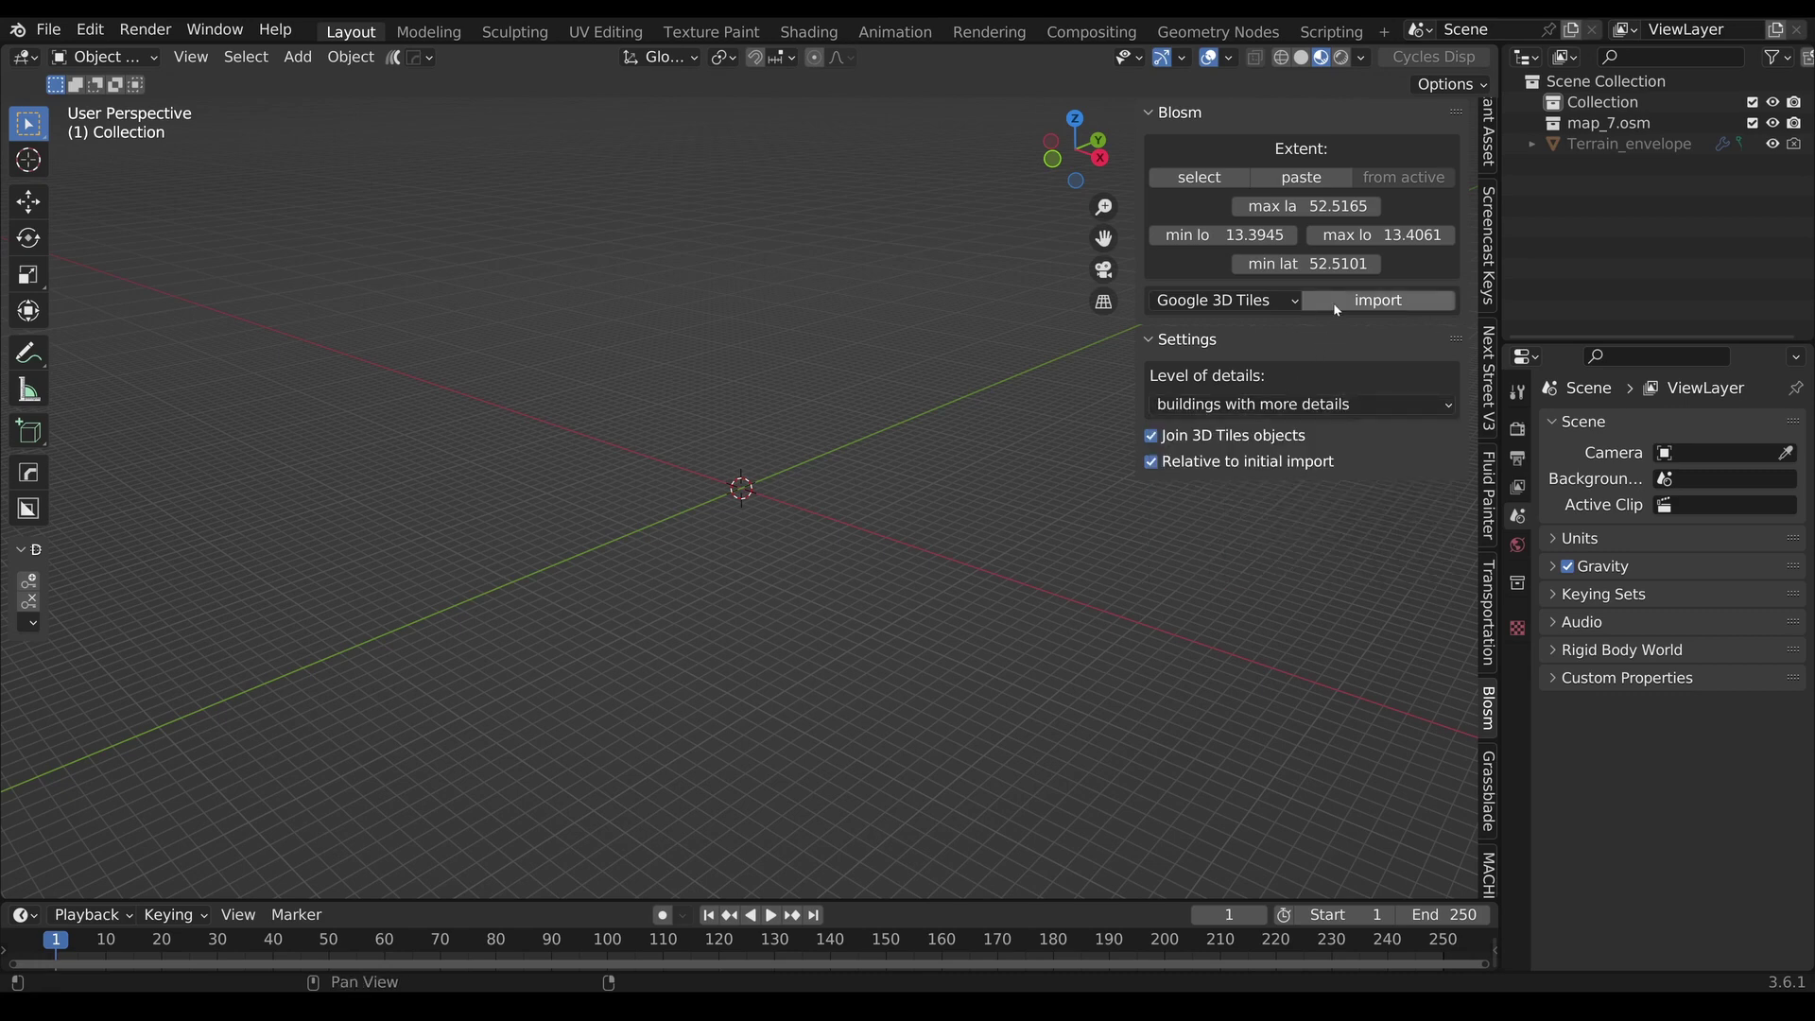
scroll(723, 546, down, 6)
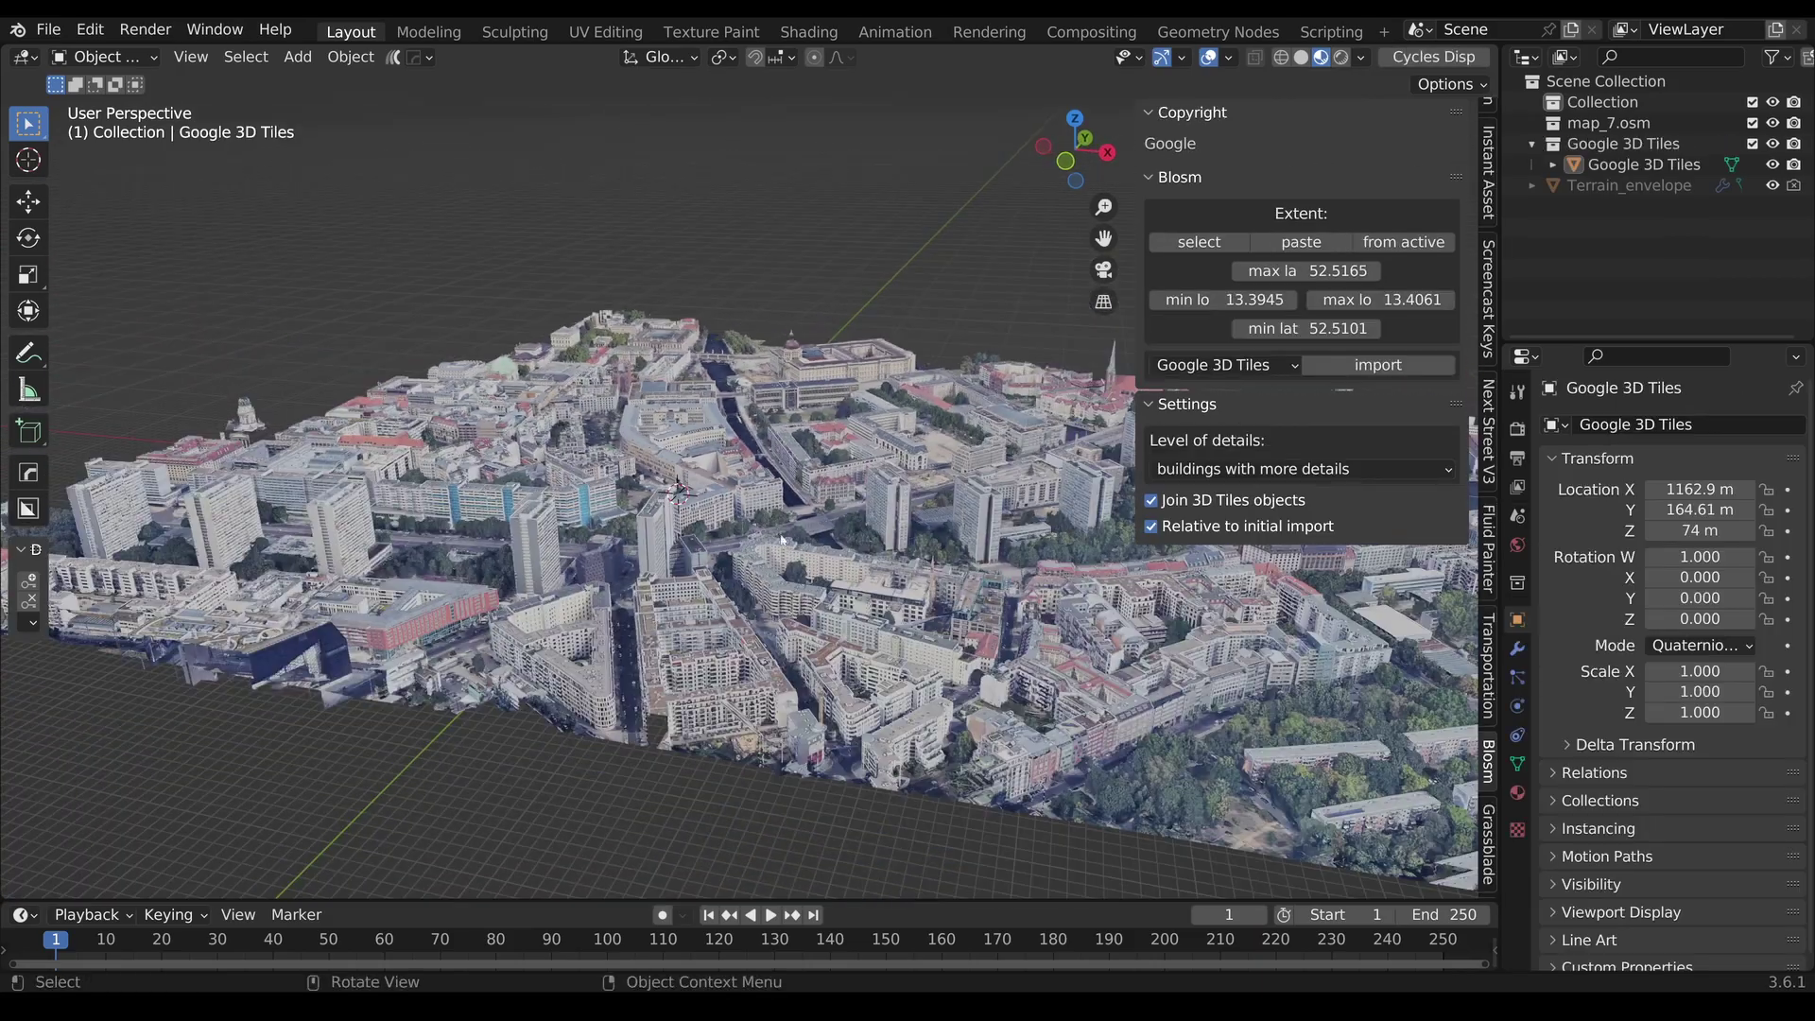
middle_drag(756, 553, 860, 666)
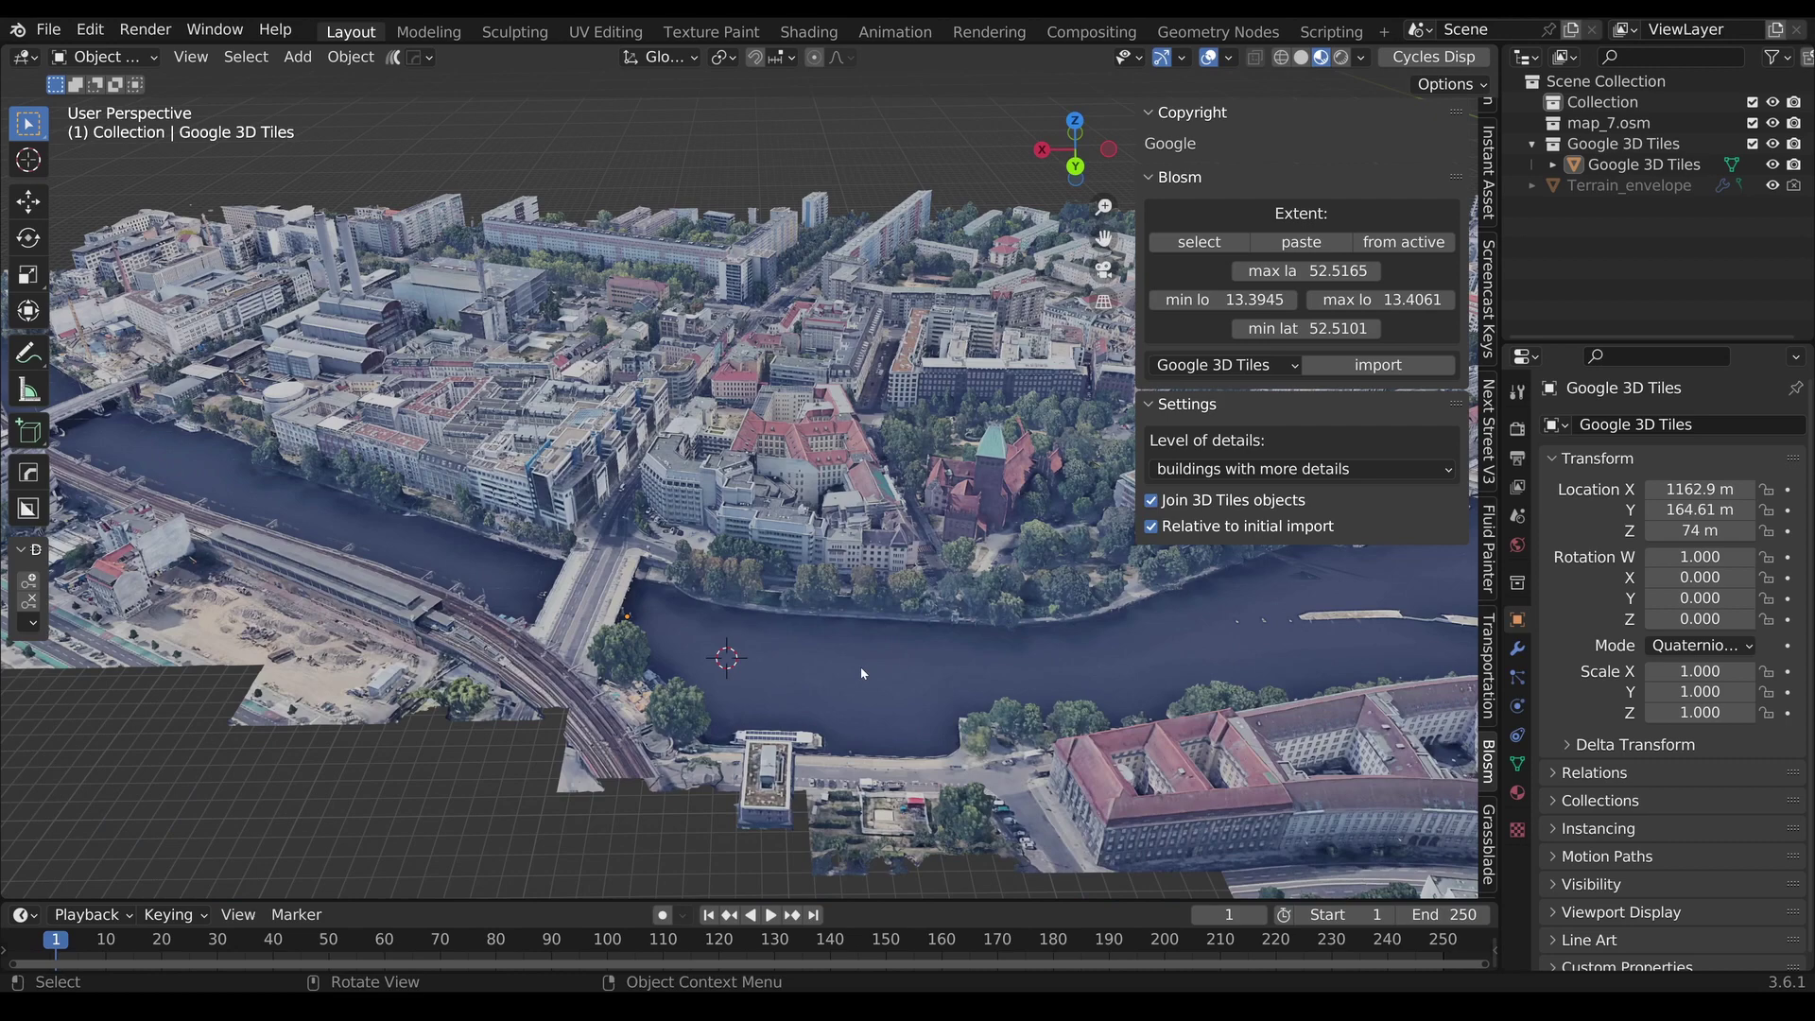
- Add a plane mesh at the 3D cursor on the river and enlarge it in Edit Mode to cover the water
key(shift+a)
mouse_move(759, 556)
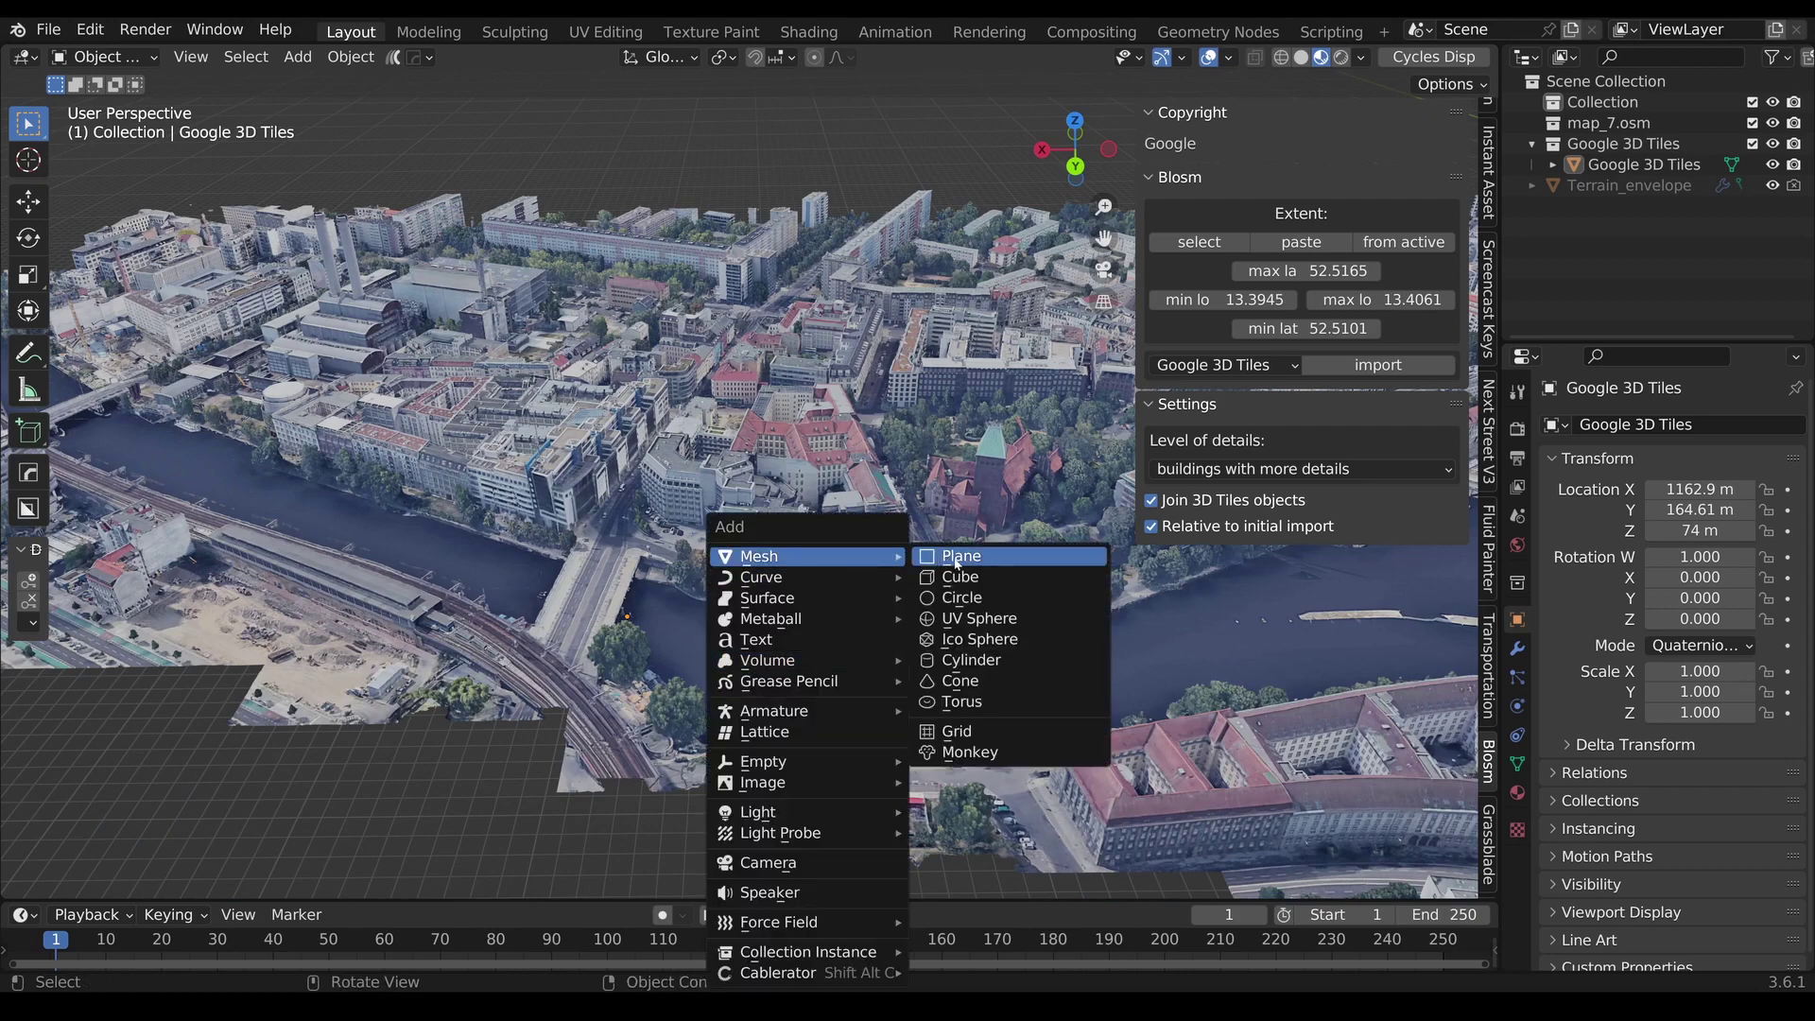
click(1073, 555)
key(Tab)
key(s)
click(1125, 805)
key(s)
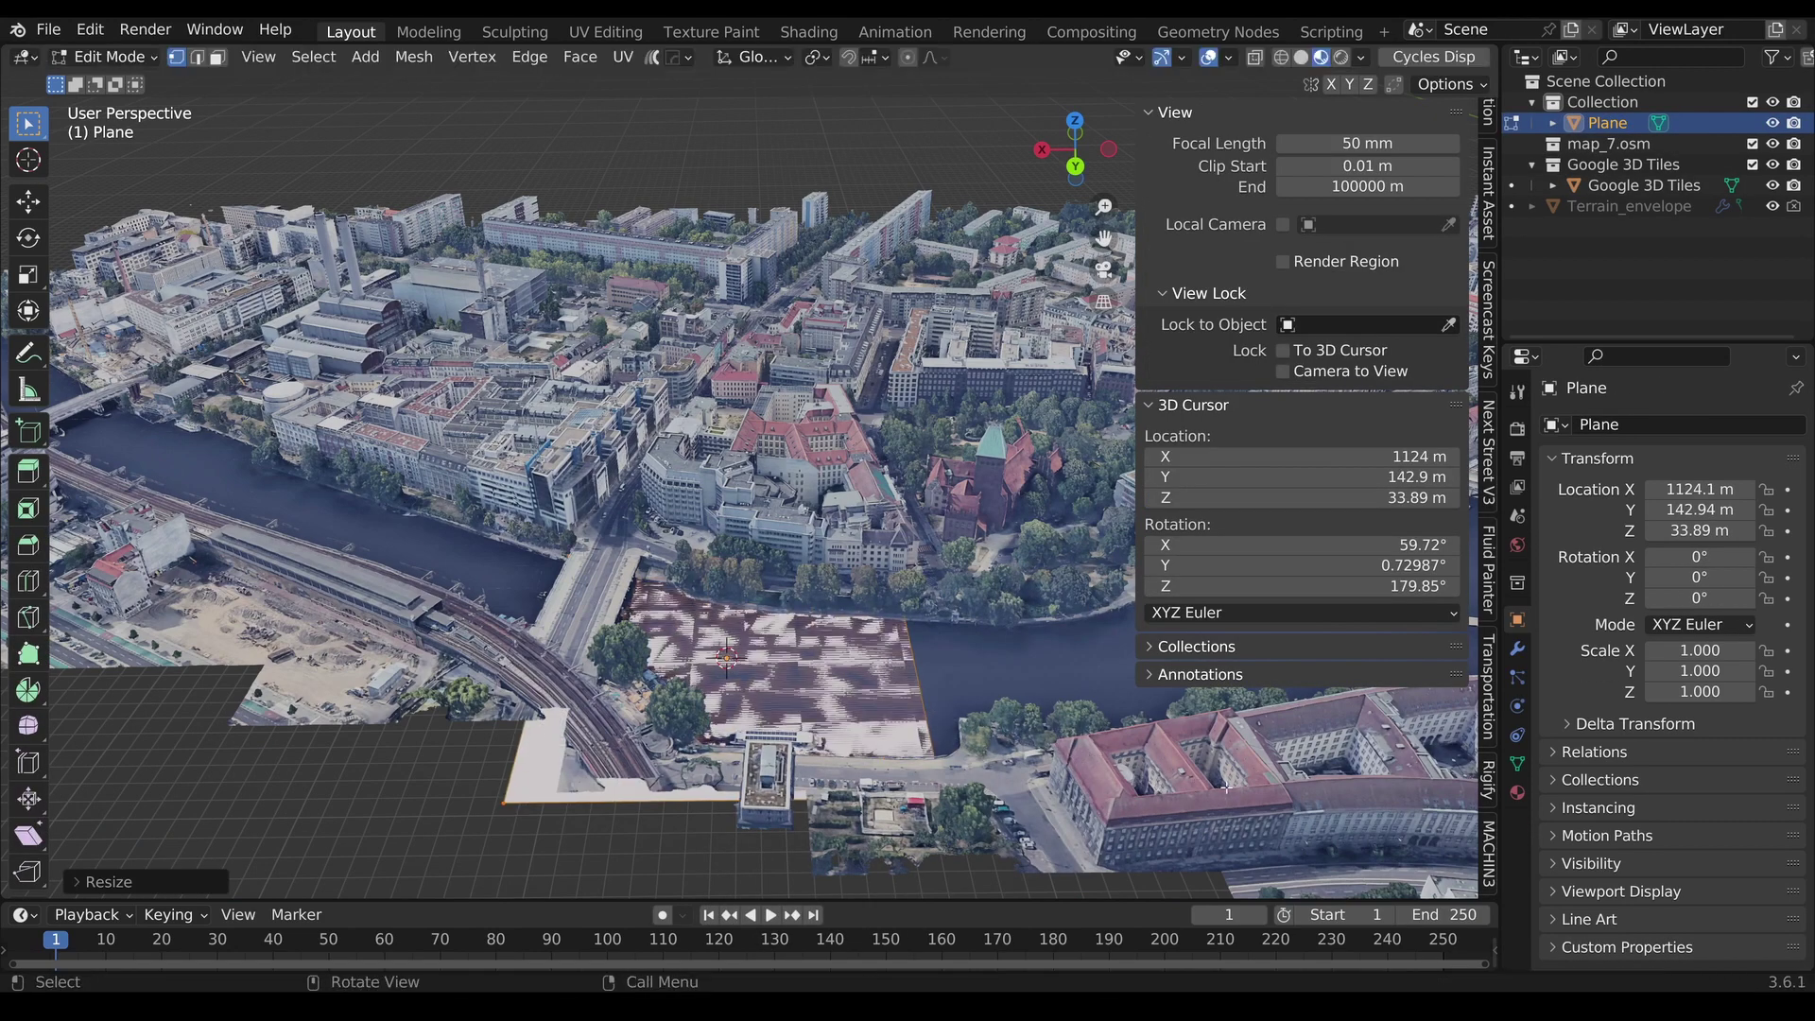
click(907, 718)
- Raise the plane along the global Z axis to the river's water level, at about 34.49 m
middle_drag(907, 719, 934, 740)
key(g)
key(y)
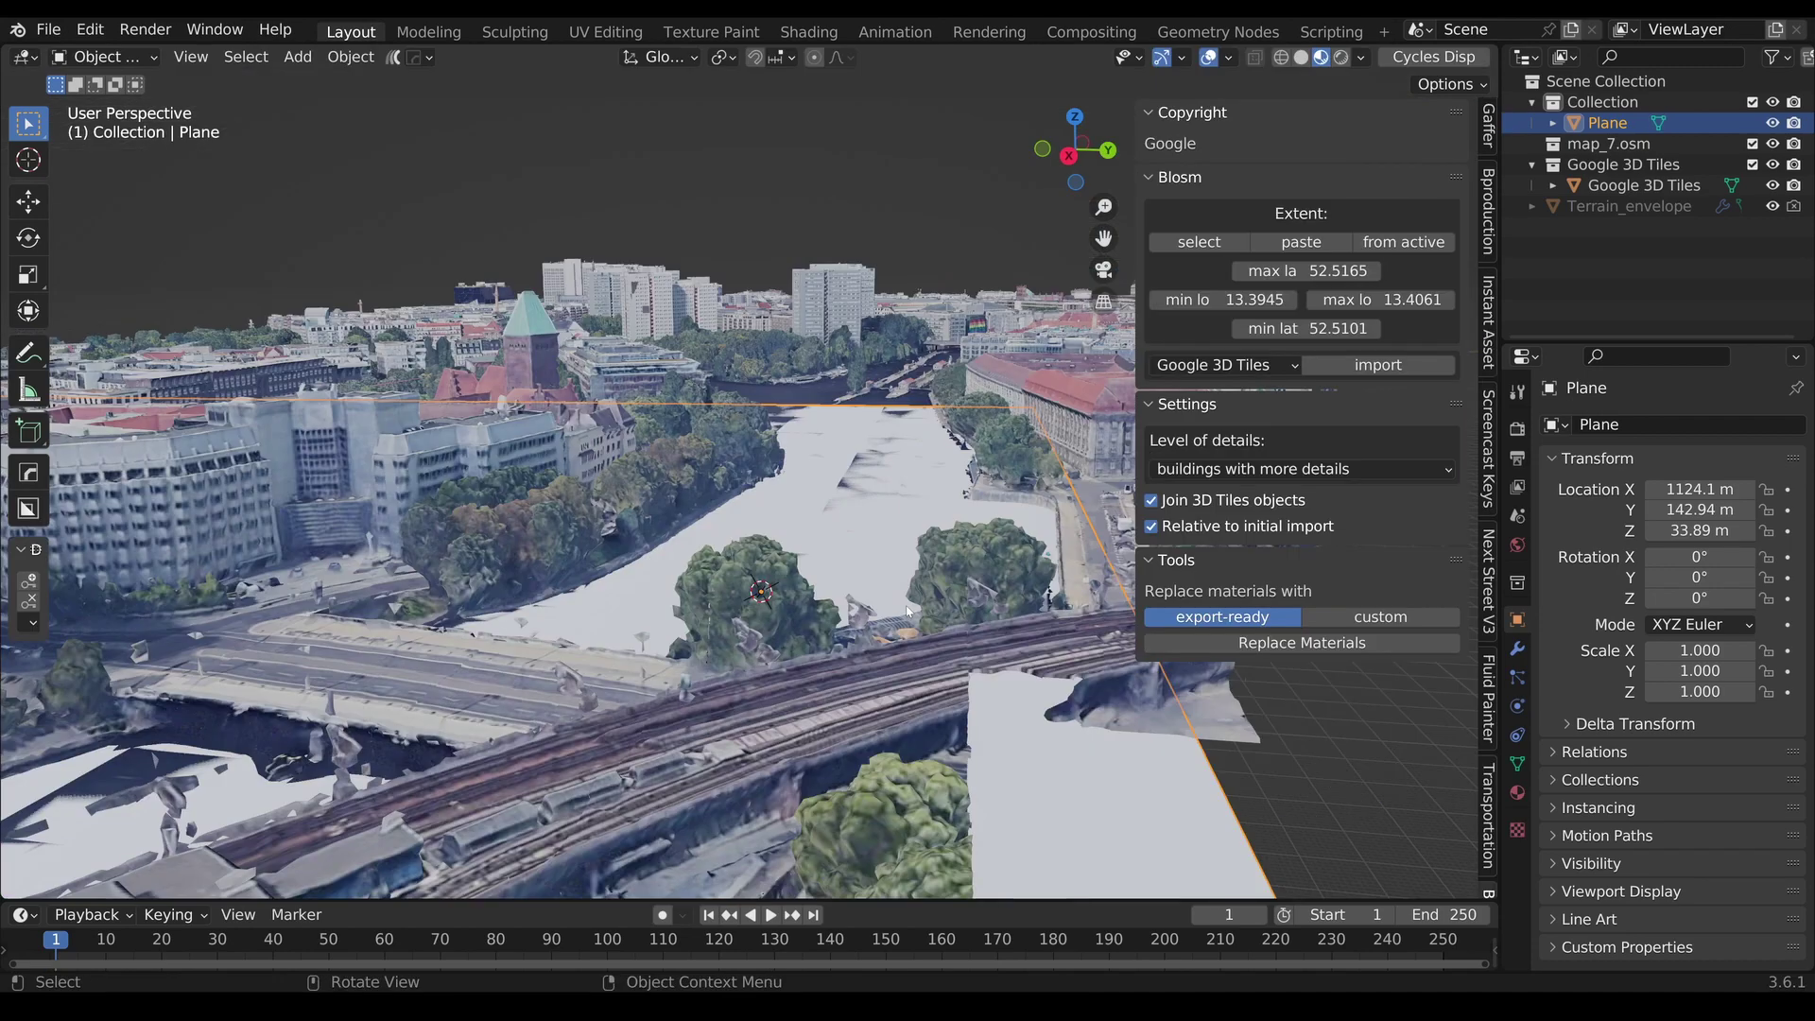
key(g)
key(z)
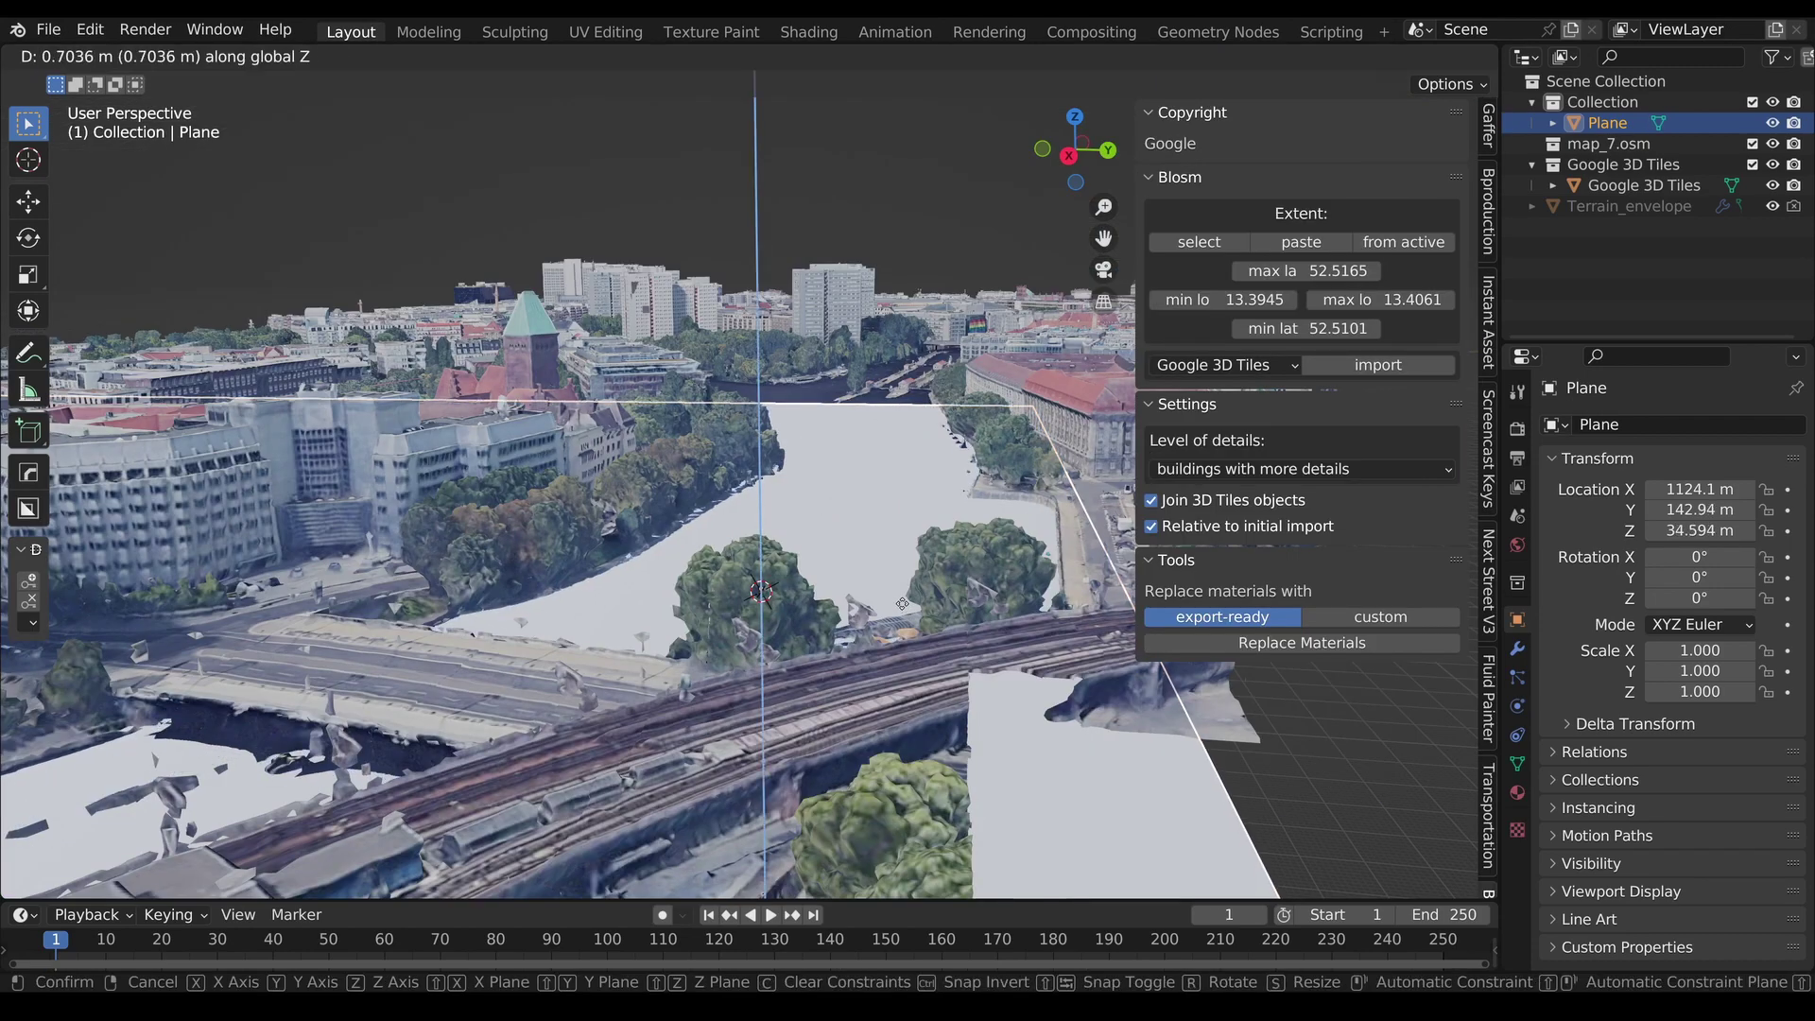
click(903, 605)
- Enlarge the timeline area, turn it into a Shader Editor and create a new material for the plane
drag(598, 899, 599, 635)
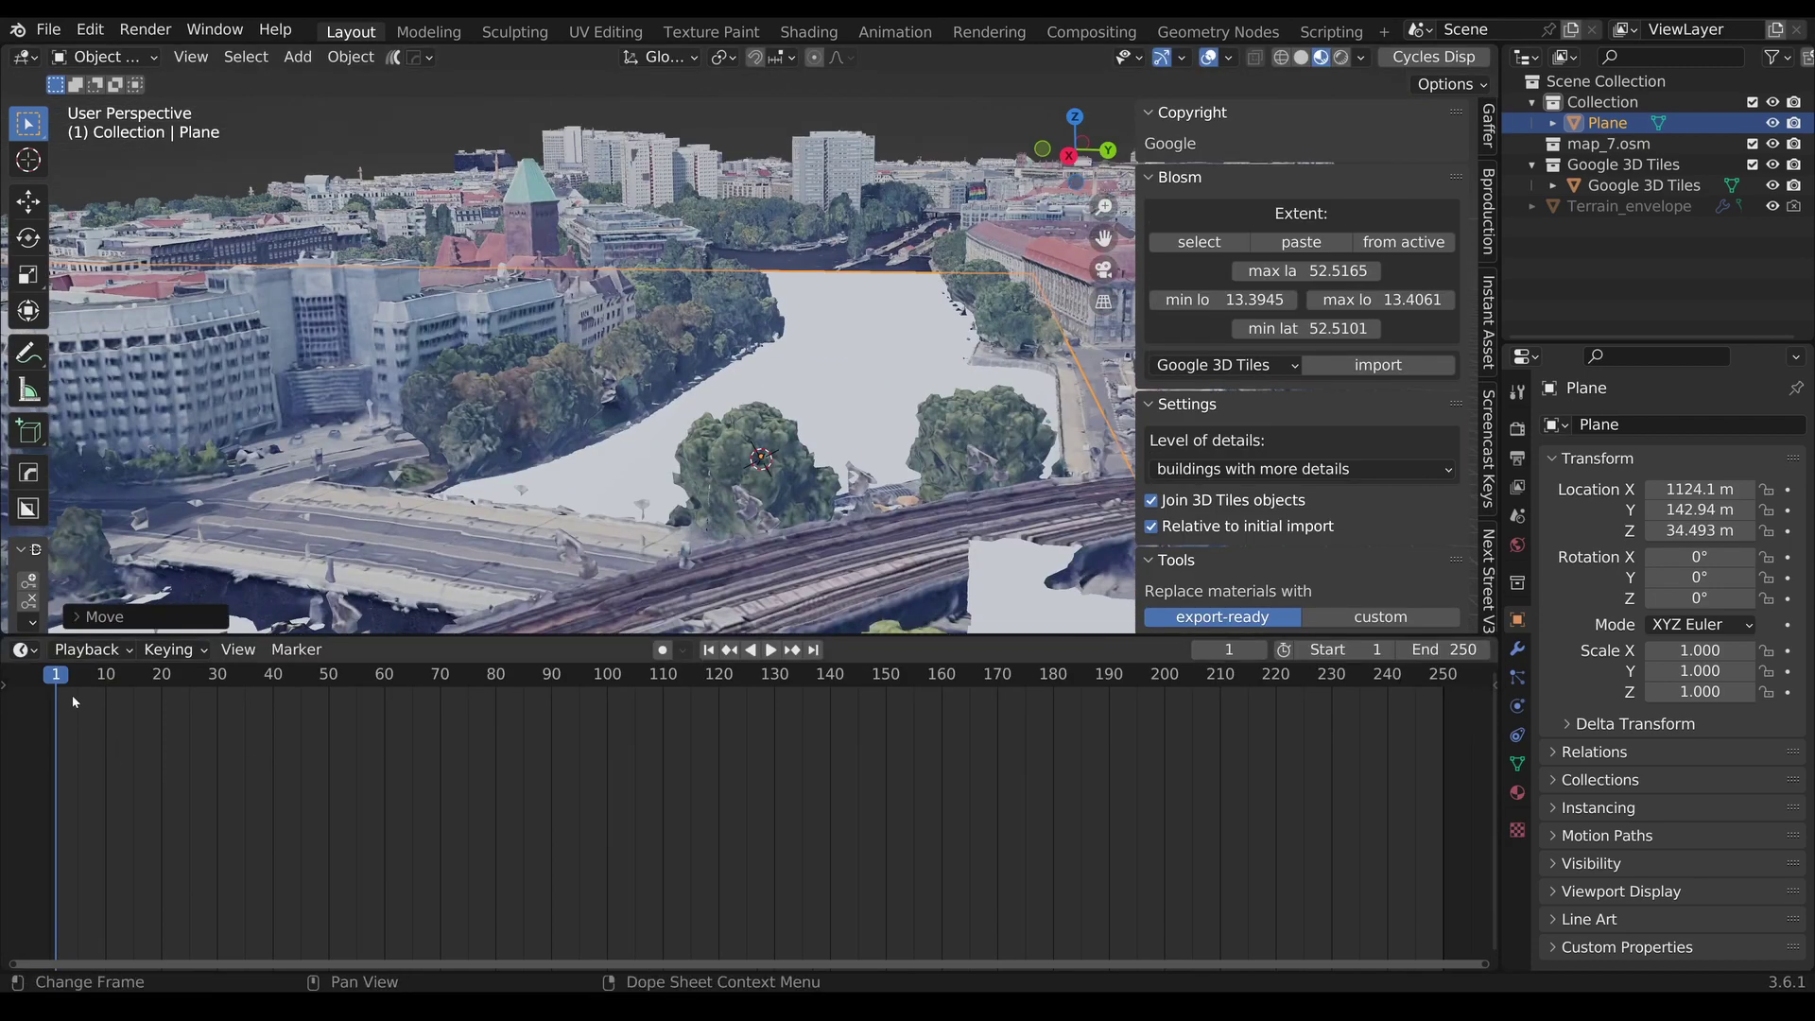
click(21, 652)
click(94, 845)
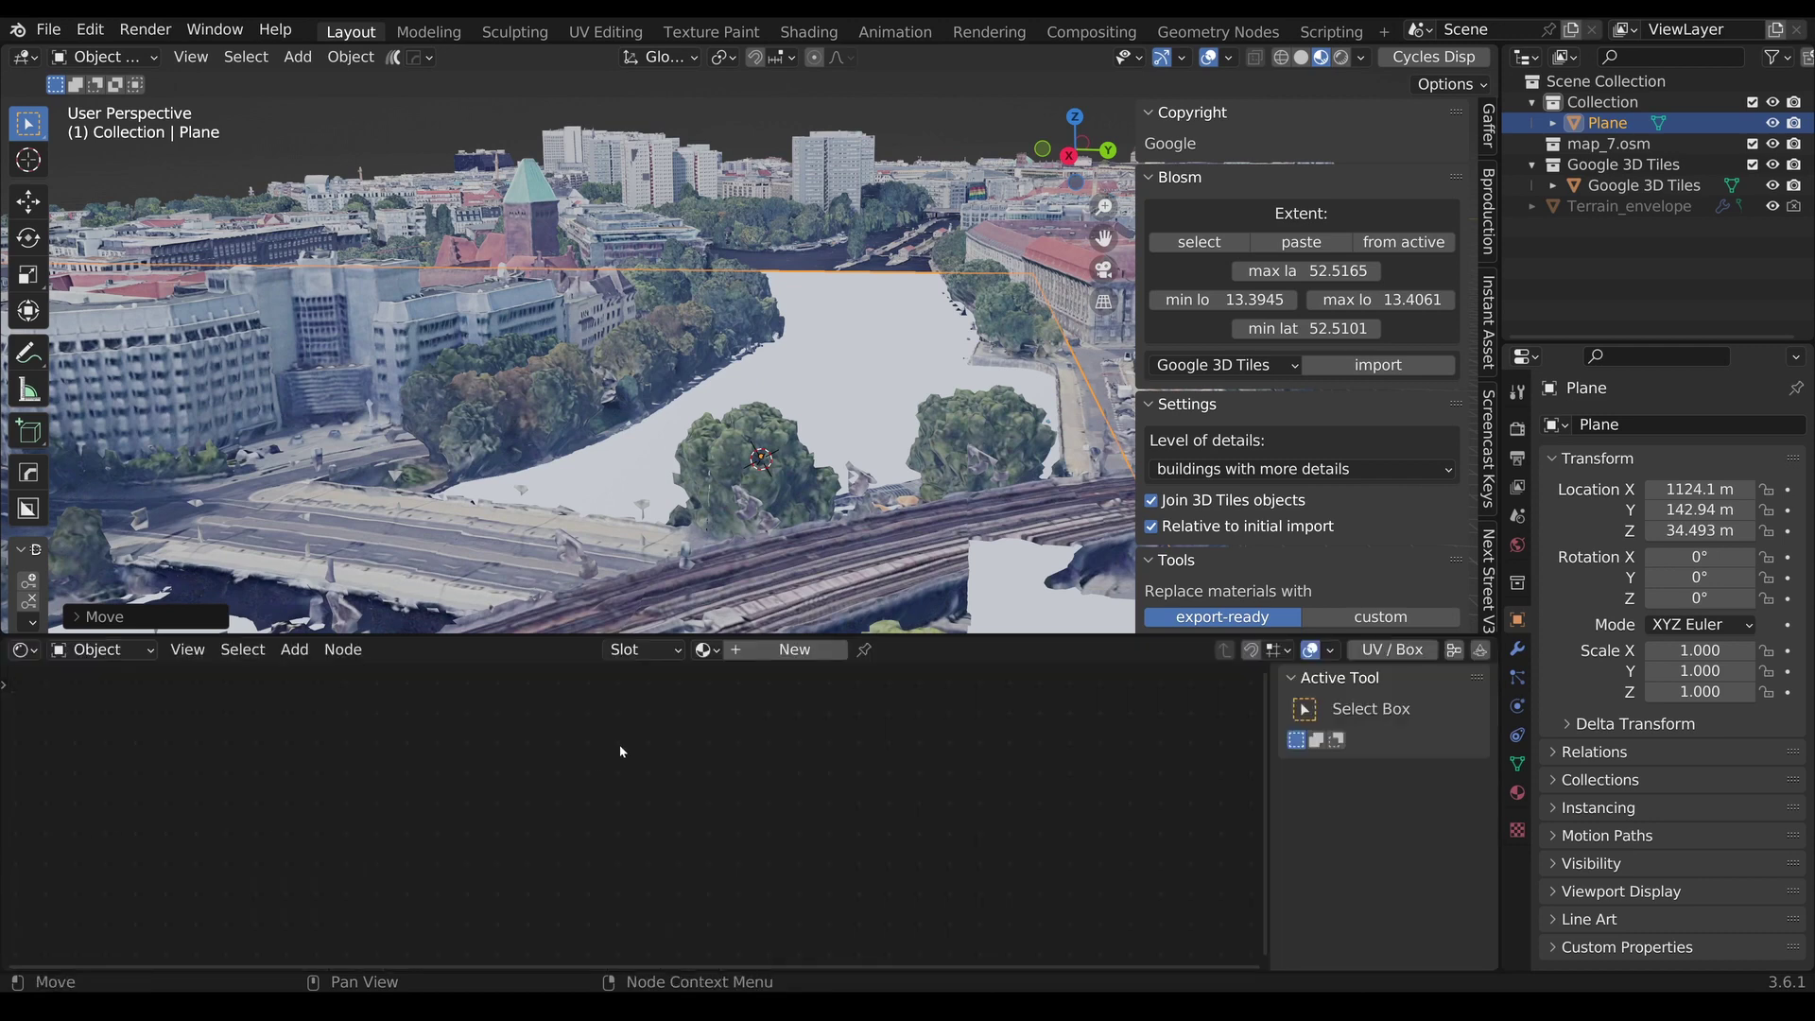
click(760, 651)
key(Home)
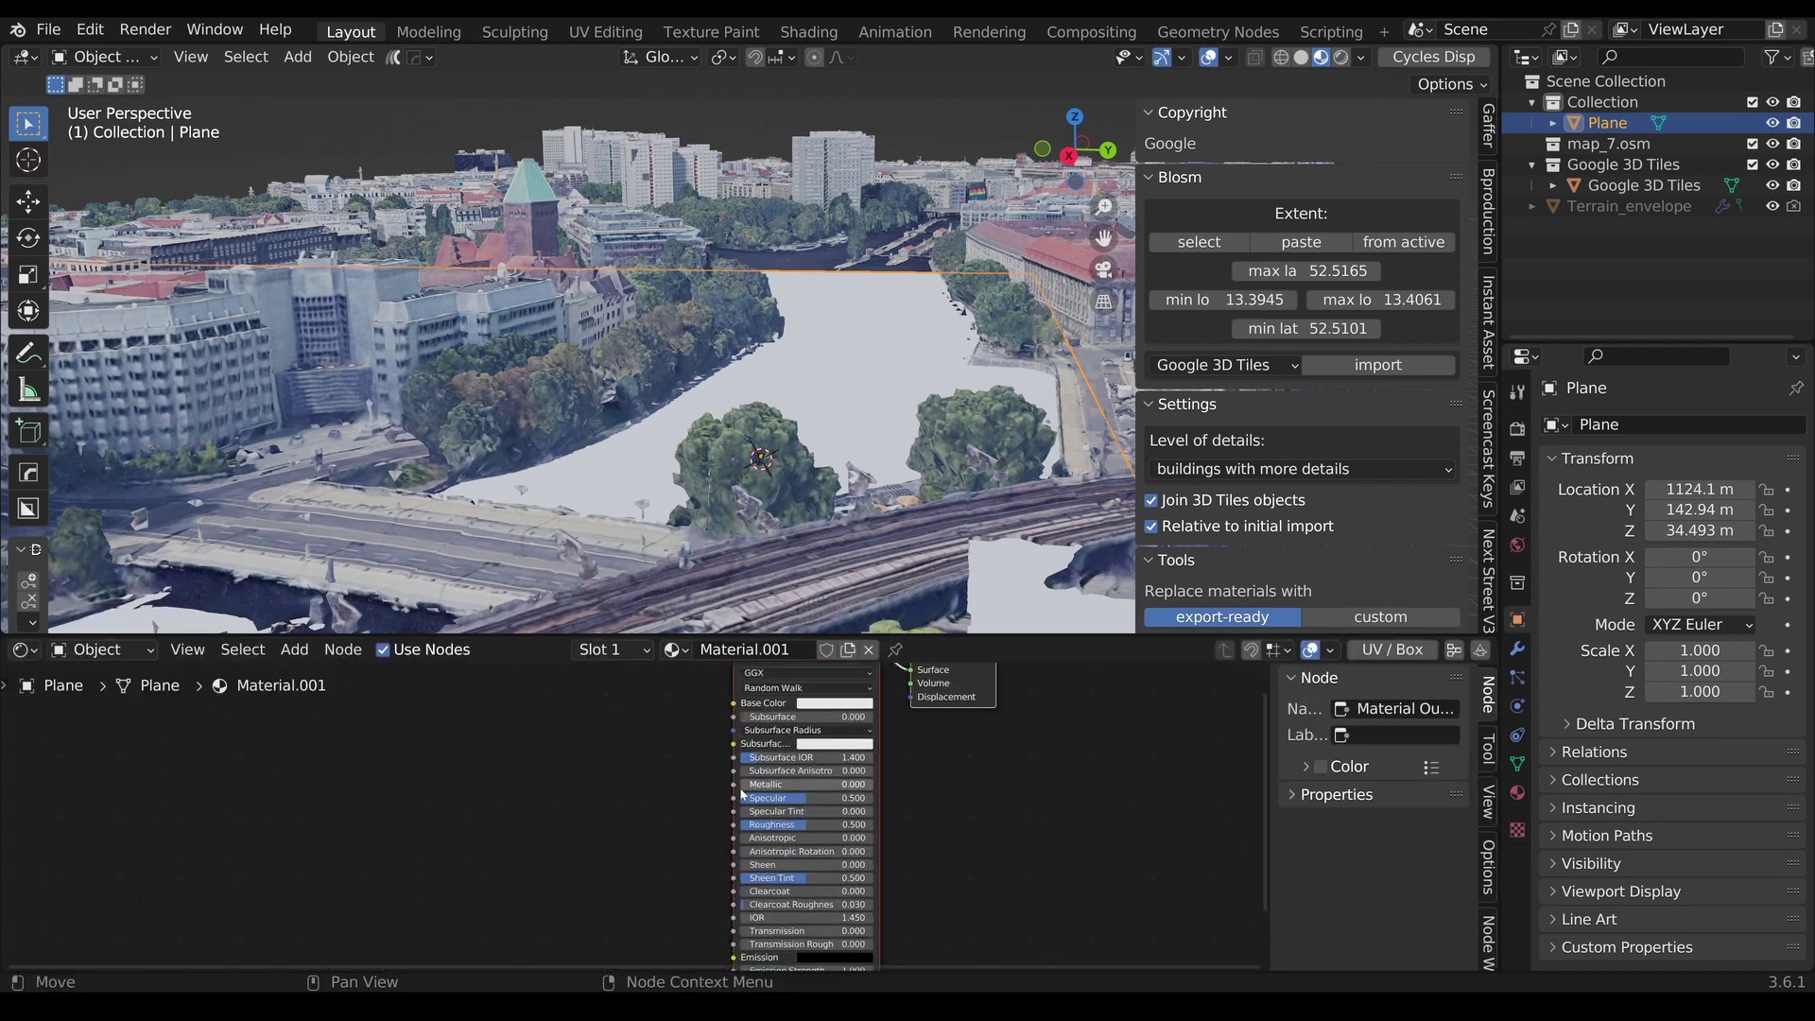
- Set the plane material's Specular to 1.000, Roughness to 0.025 and IOR to 1.330, and darken its Base Color to black
click(805, 797)
mouse_move(805, 796)
mouse_down()
mouse_move(871, 796)
mouse_move(750, 824)
mouse_up()
middle_drag(834, 703, 853, 768)
click(853, 768)
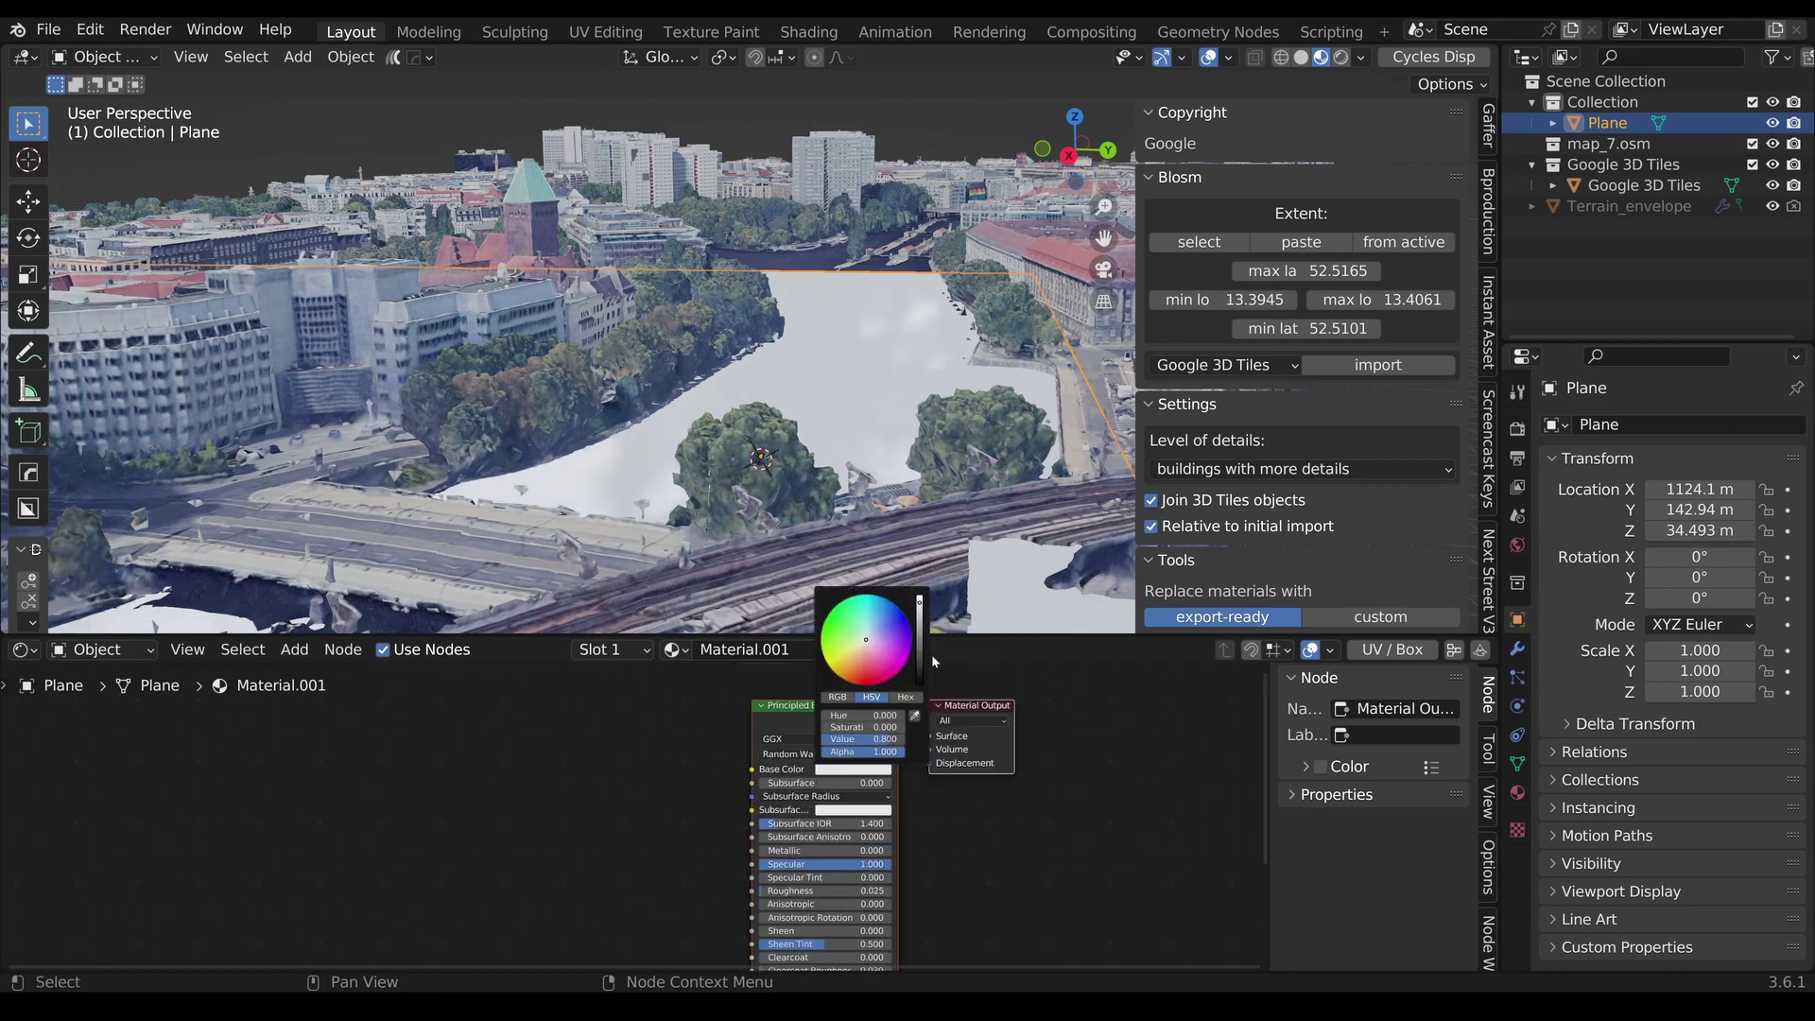
click(921, 676)
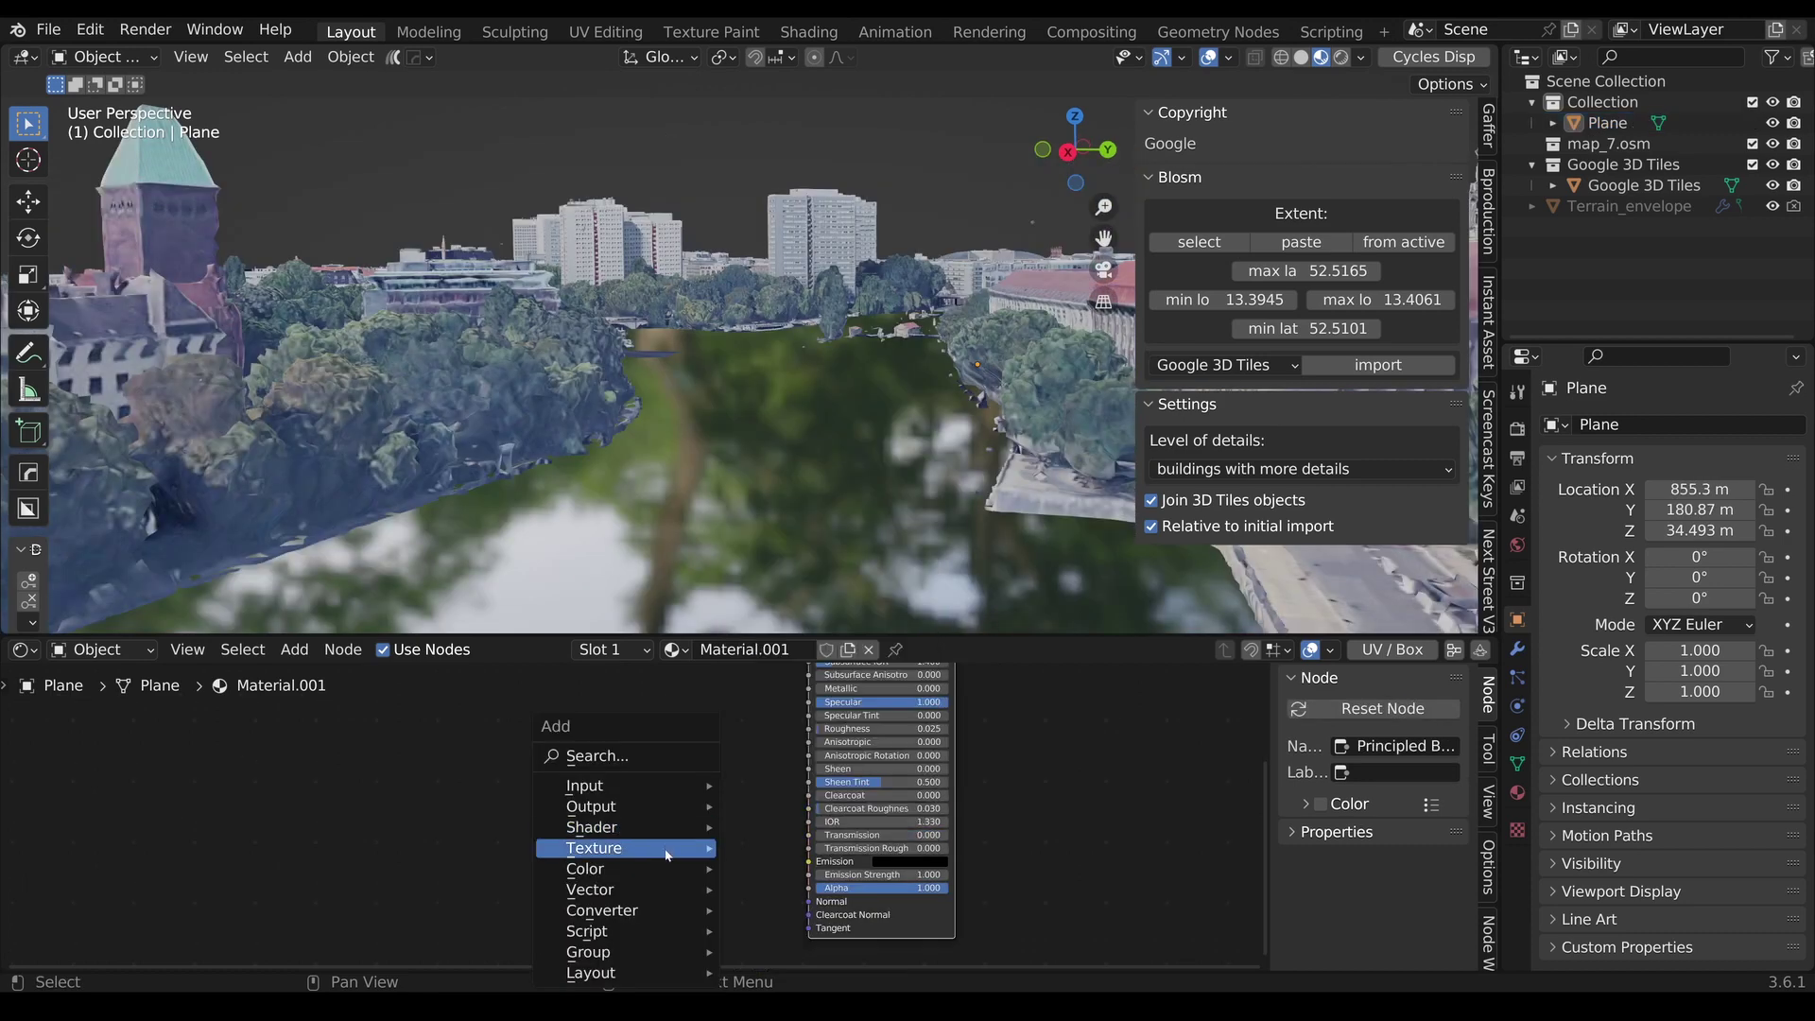
- Add a Noise Texture node with connected Mapping and Texture Coordinate nodes to the water material
mouse_move(624, 848)
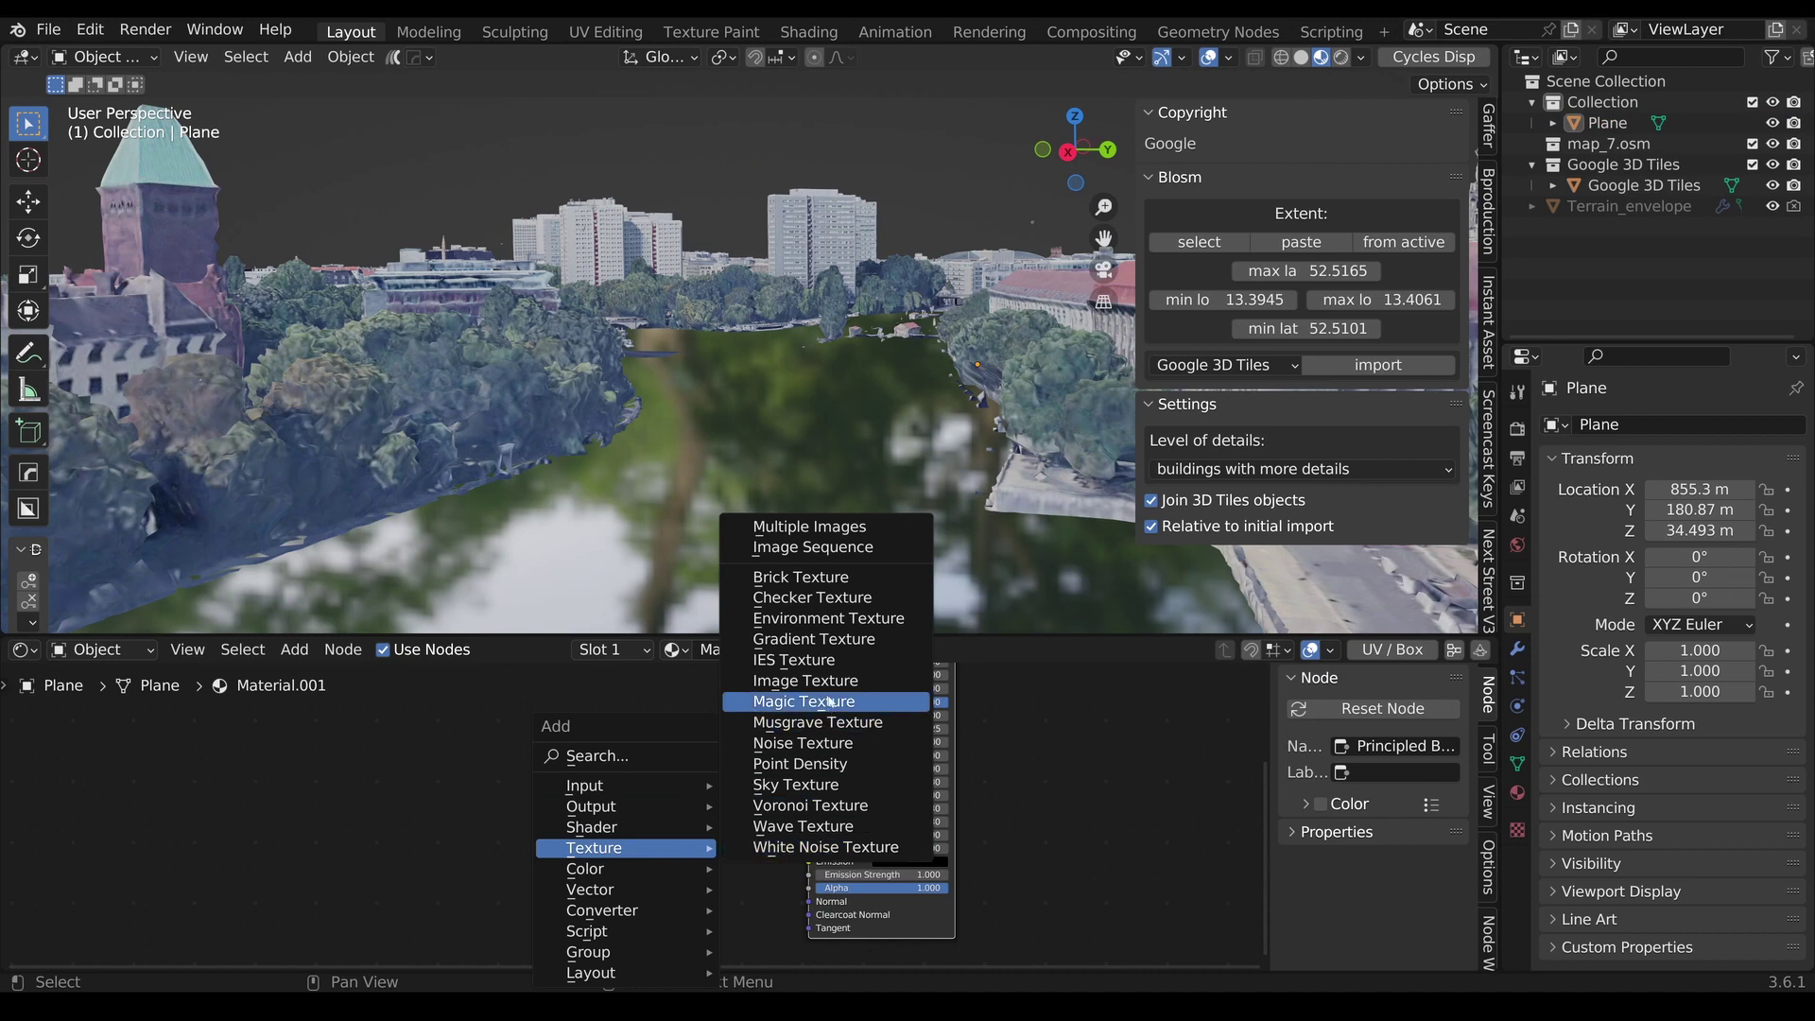
click(803, 743)
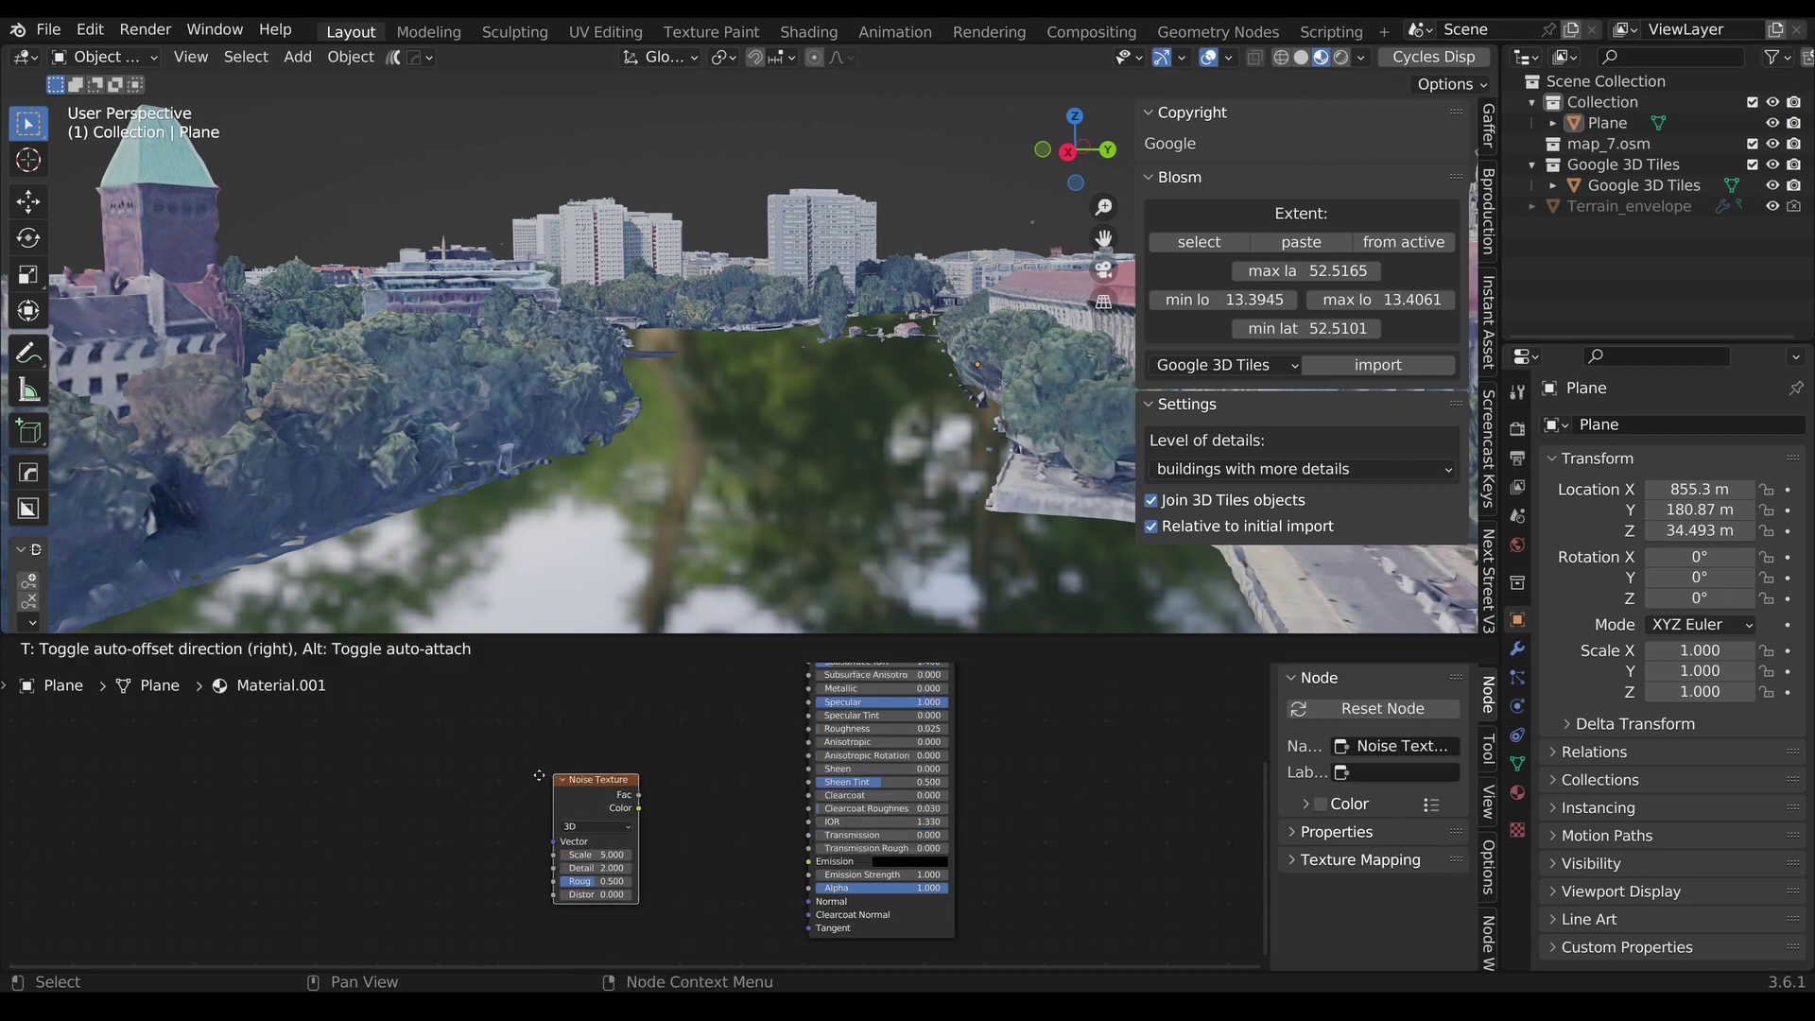
click(473, 741)
key(ctrl+t)
- Add a Bump node between the noise Fac and the shader's Normal, with noise Scale 105.500 and bump Distance 0.190
key(shift+a)
mouse_move(587, 782)
click(701, 786)
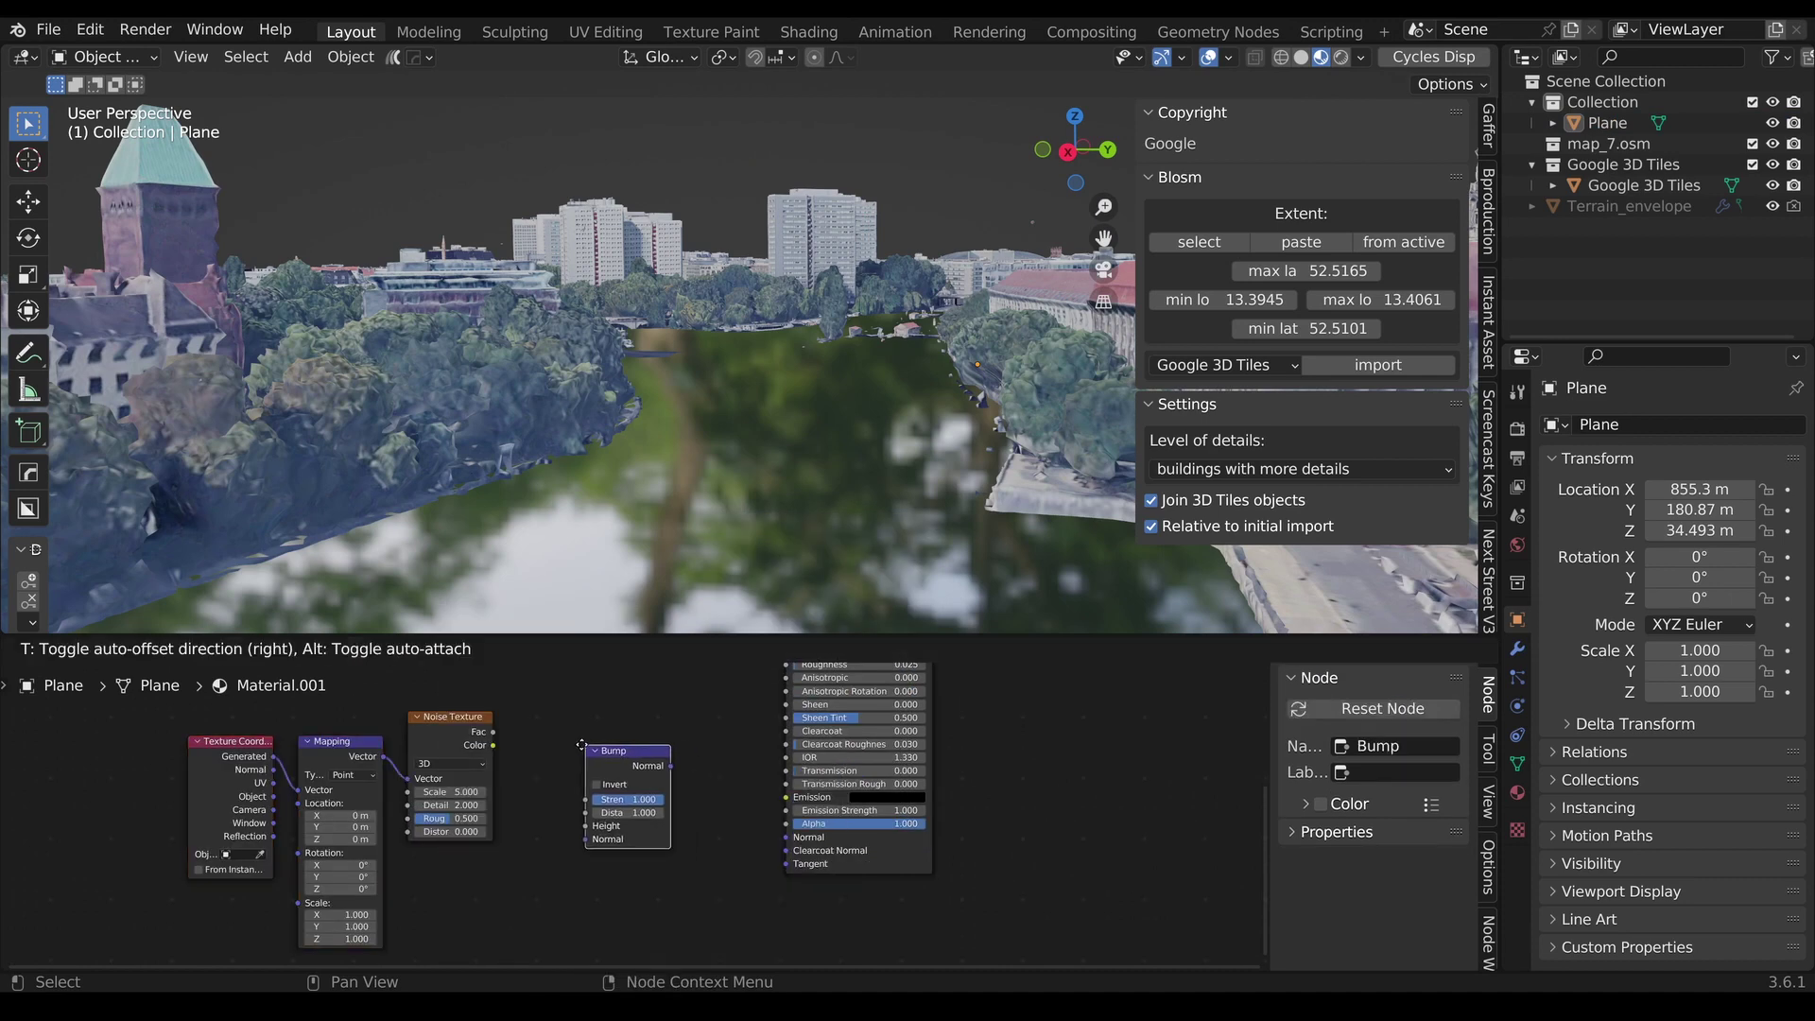
click(642, 784)
drag(492, 732, 593, 832)
drag(680, 772, 785, 837)
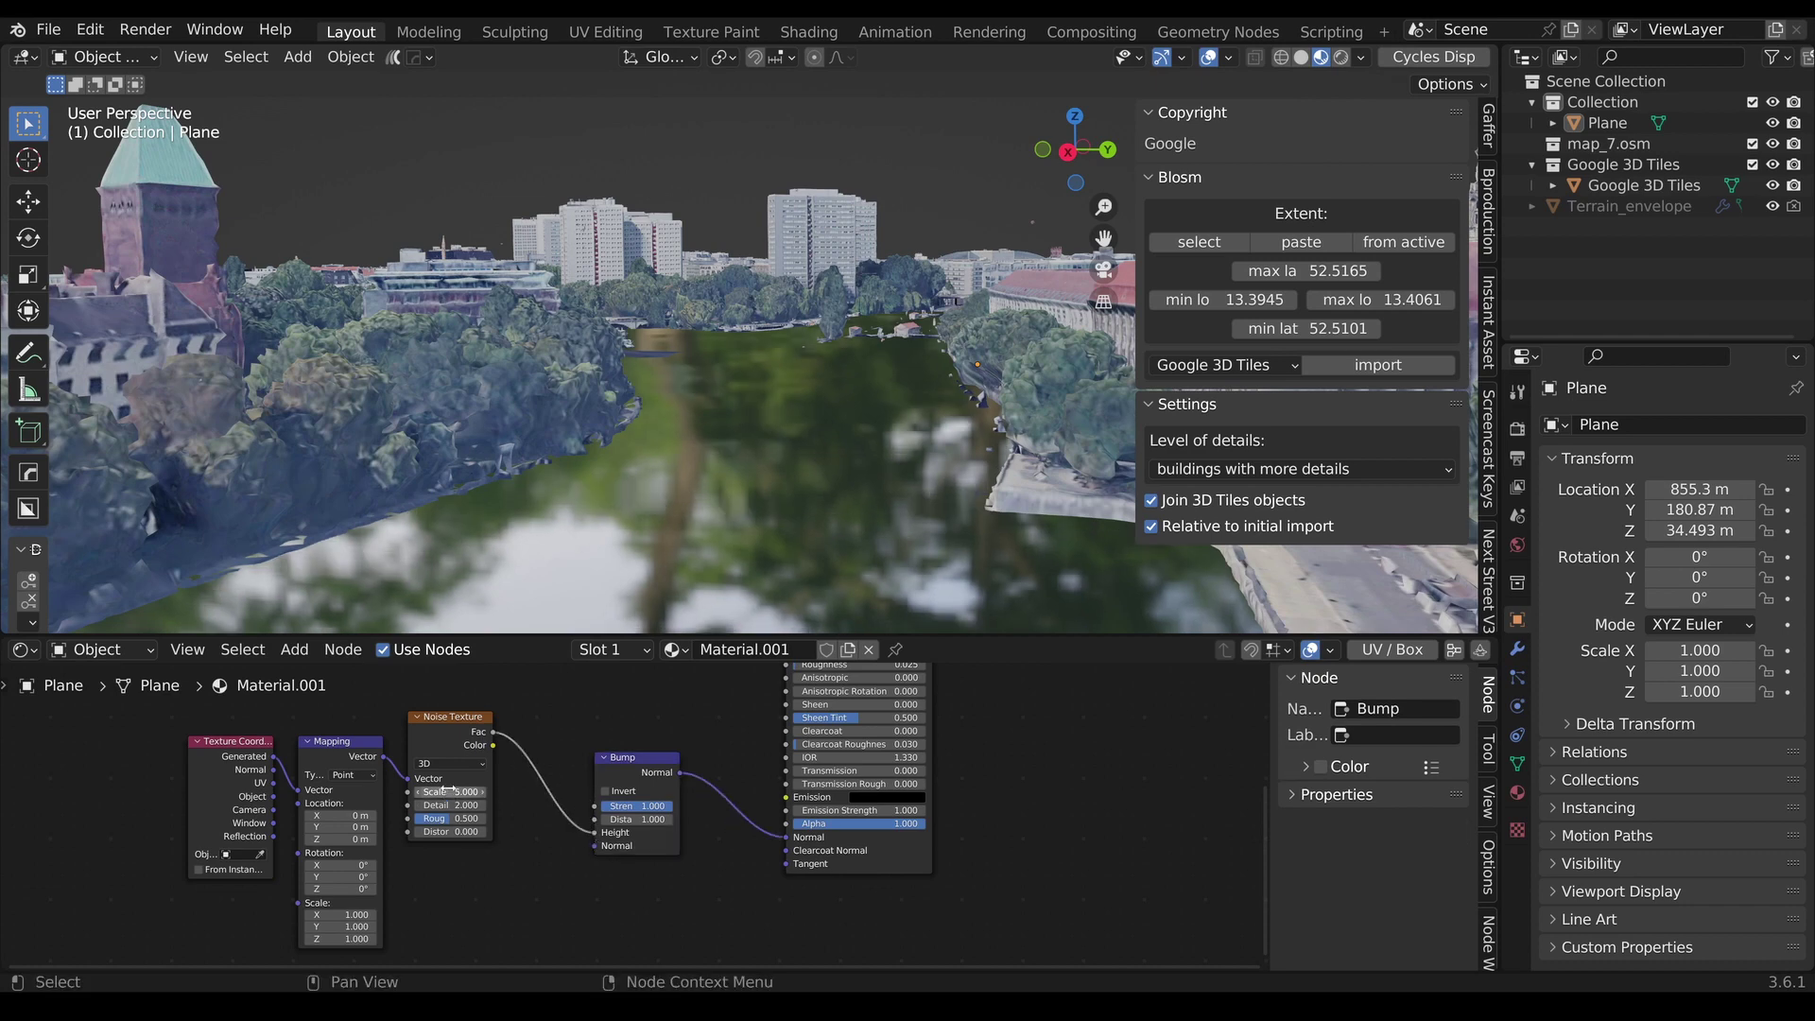
drag(450, 791, 688, 791)
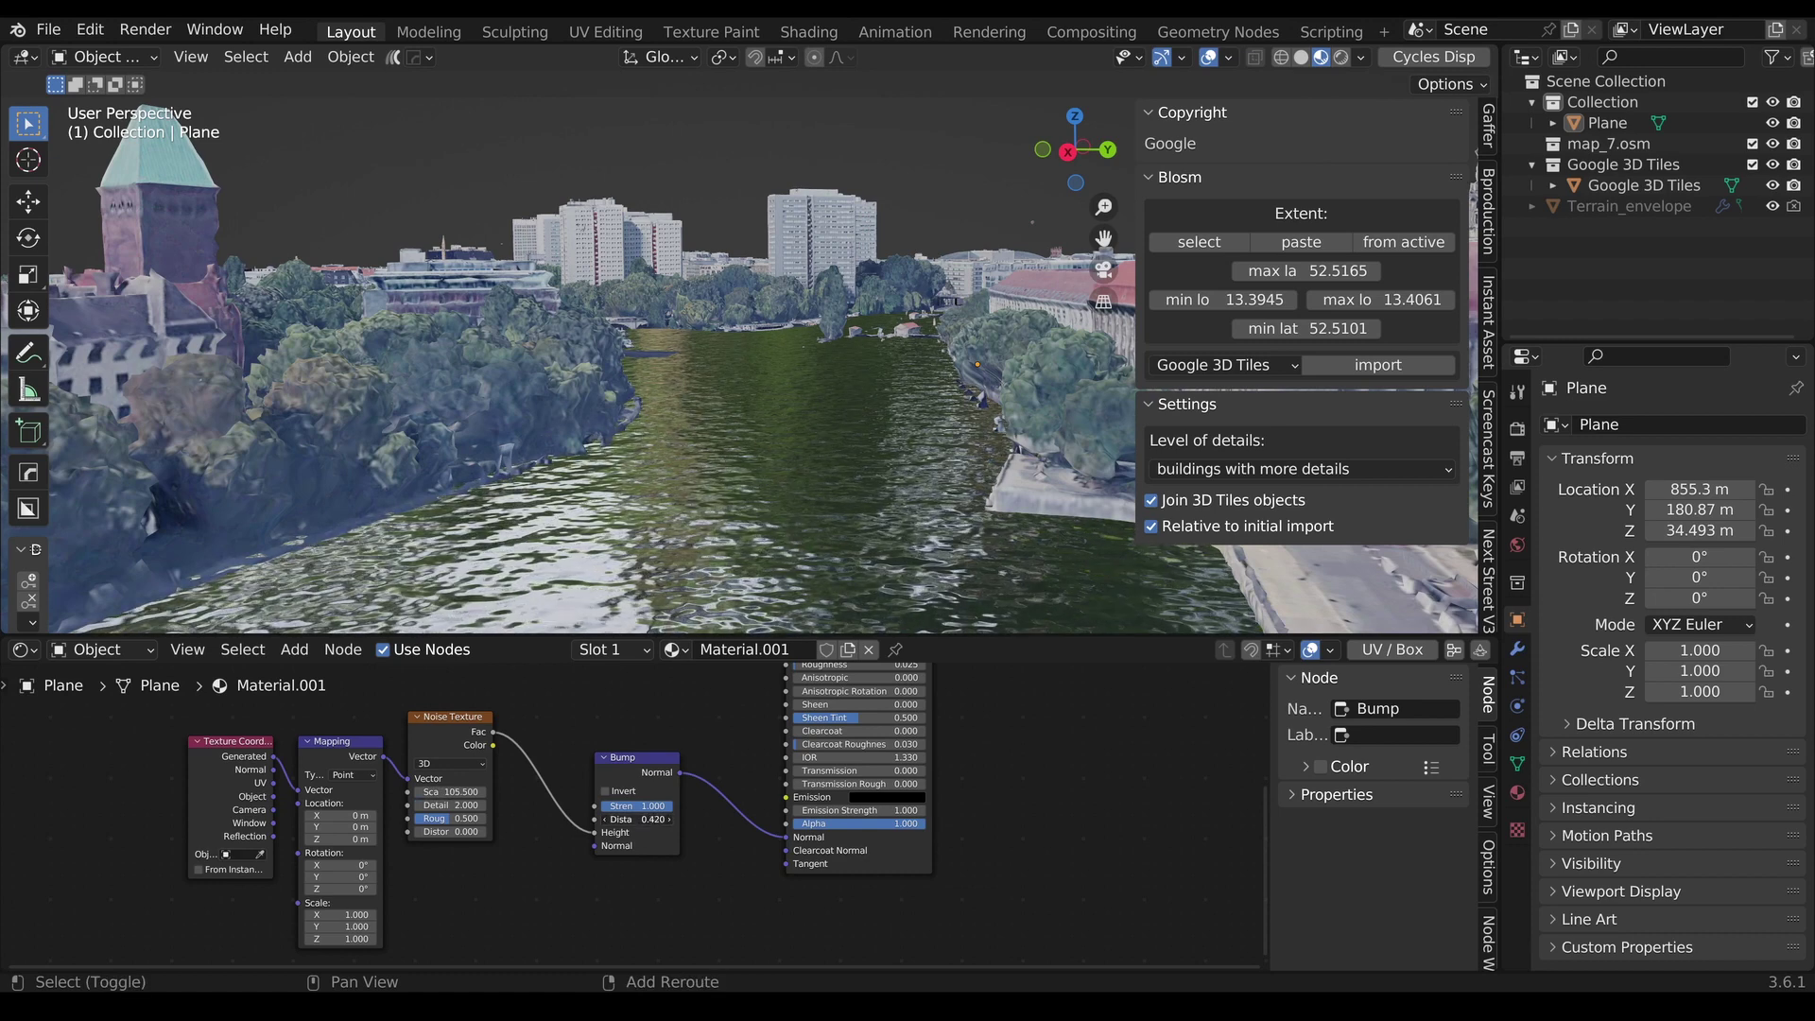
- Set the render engine to Cycles with GPU Compute as the device
click(1711, 425)
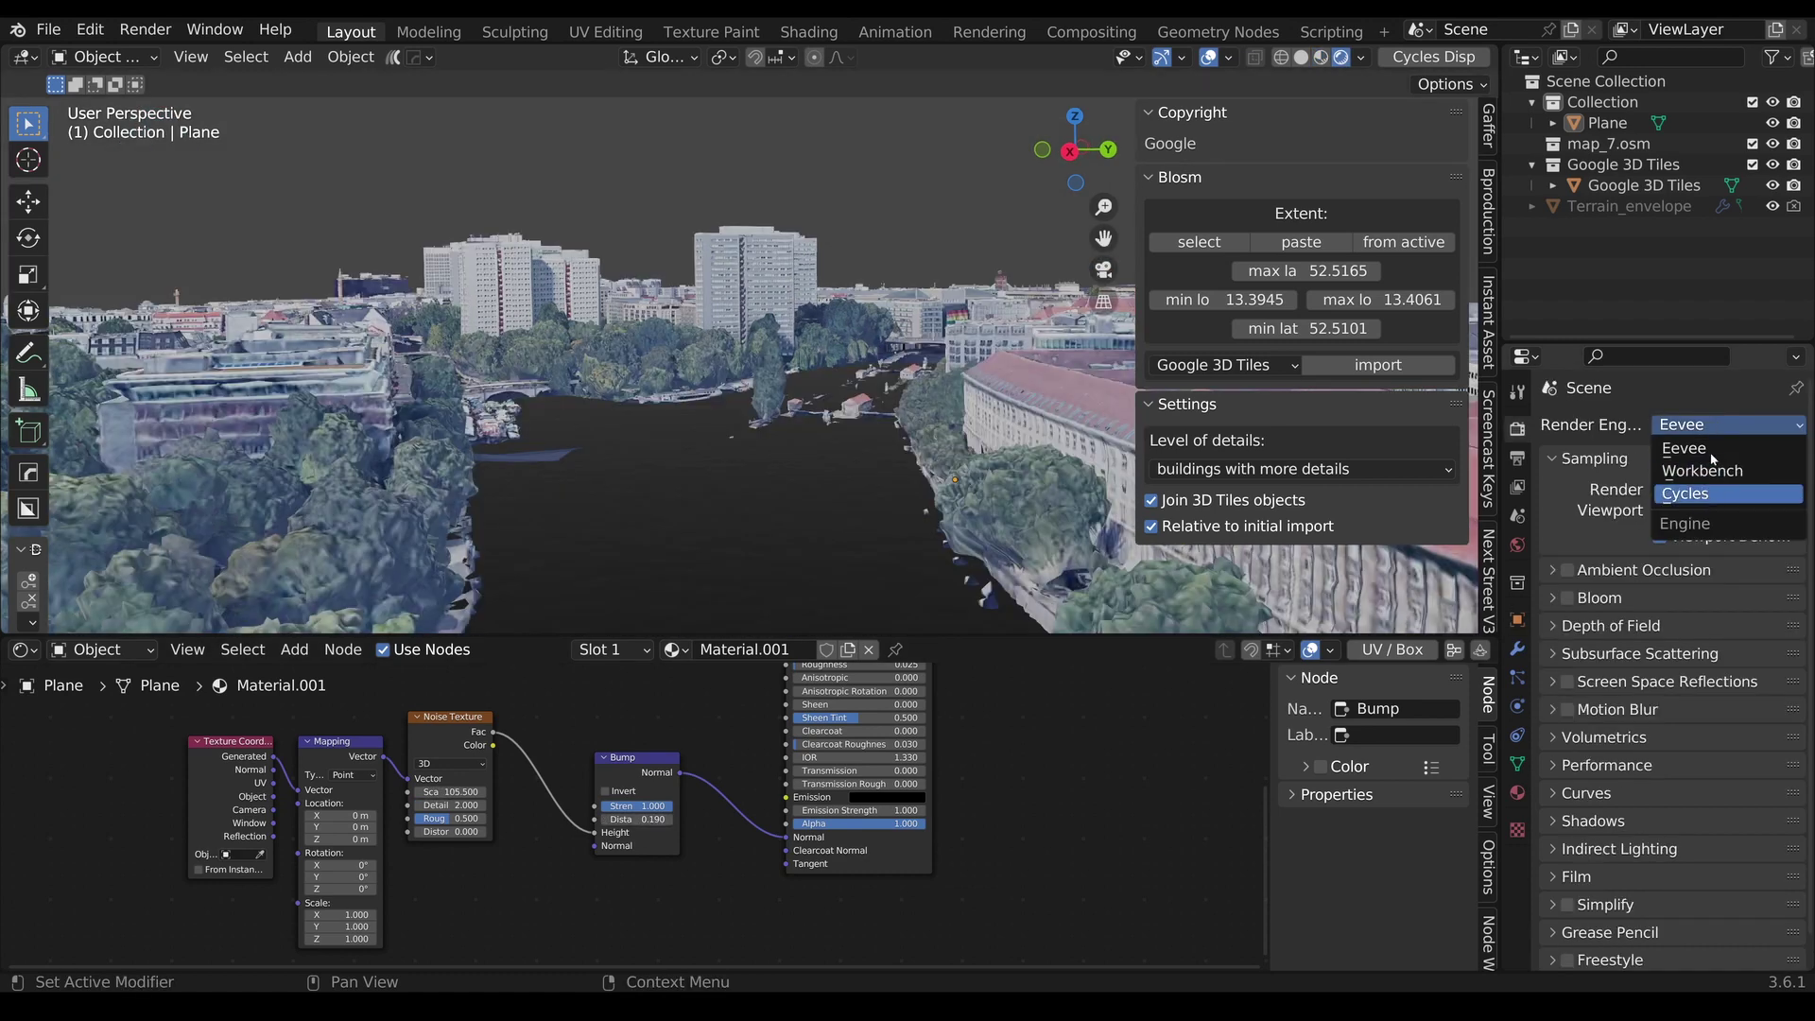
click(1713, 492)
click(1691, 477)
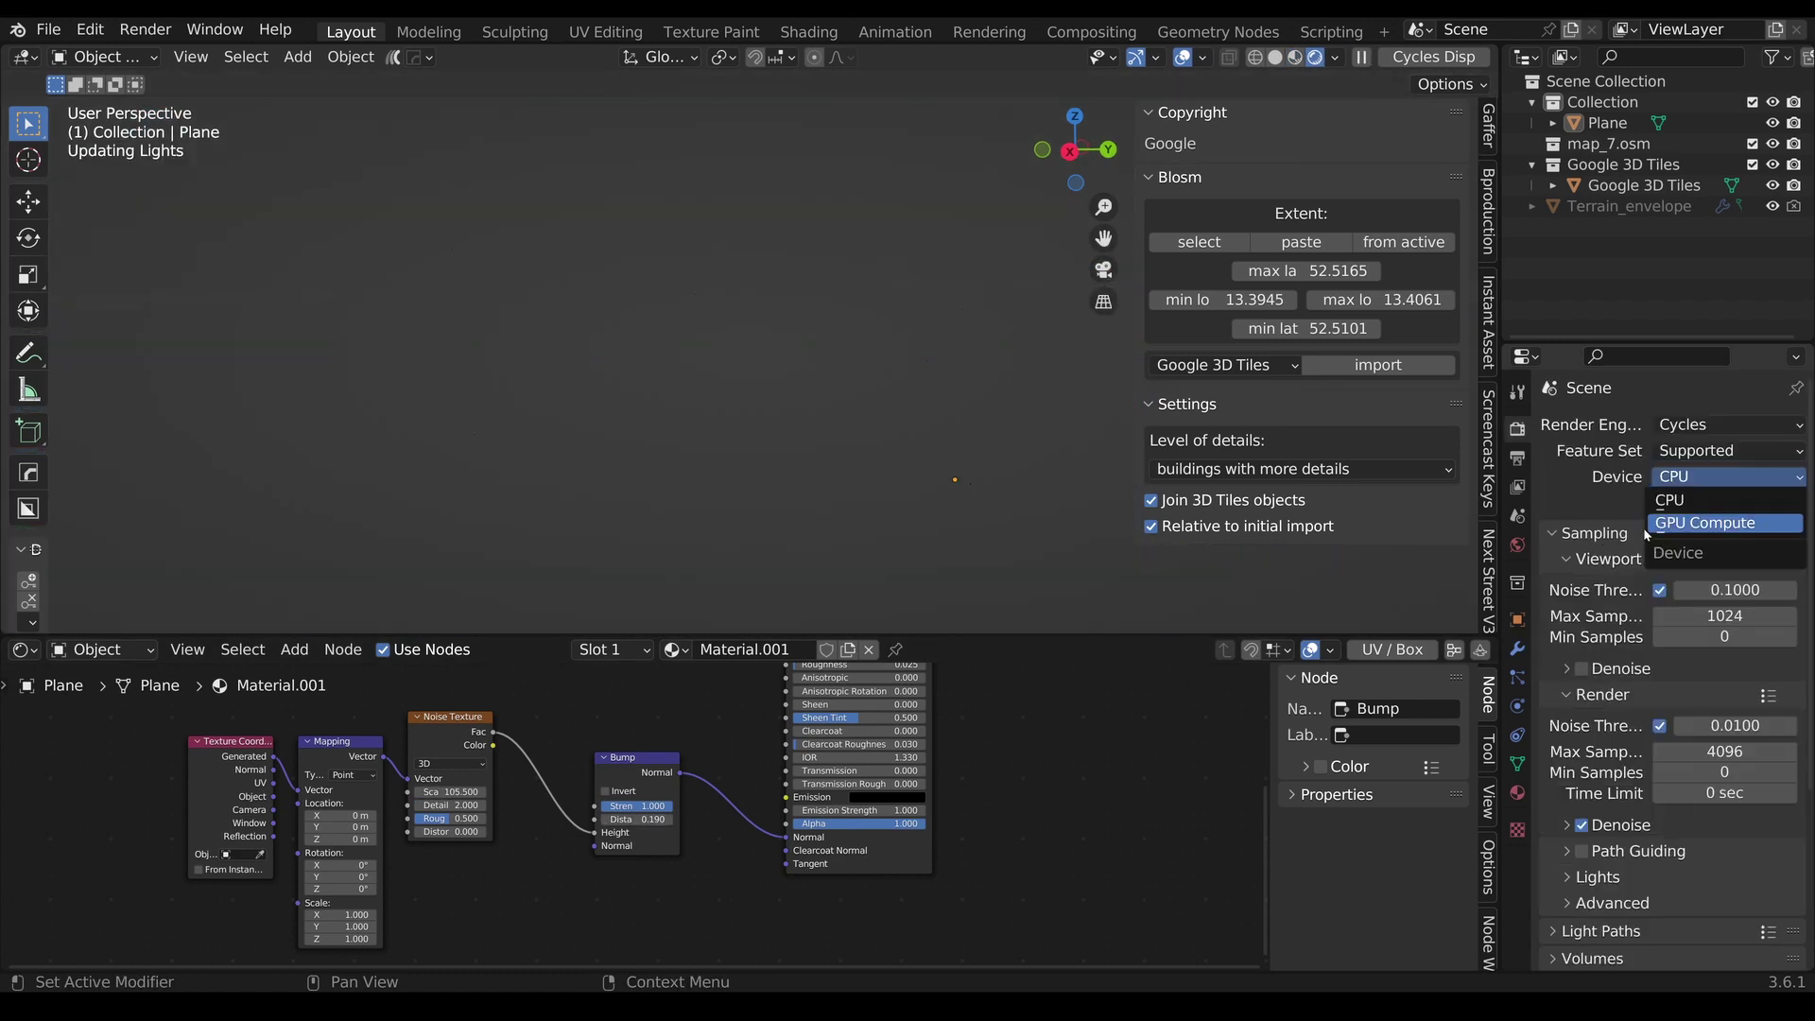
click(1704, 523)
- Enable the Syferfontein 6d clear 4k HDRI as the world lighting
click(1517, 545)
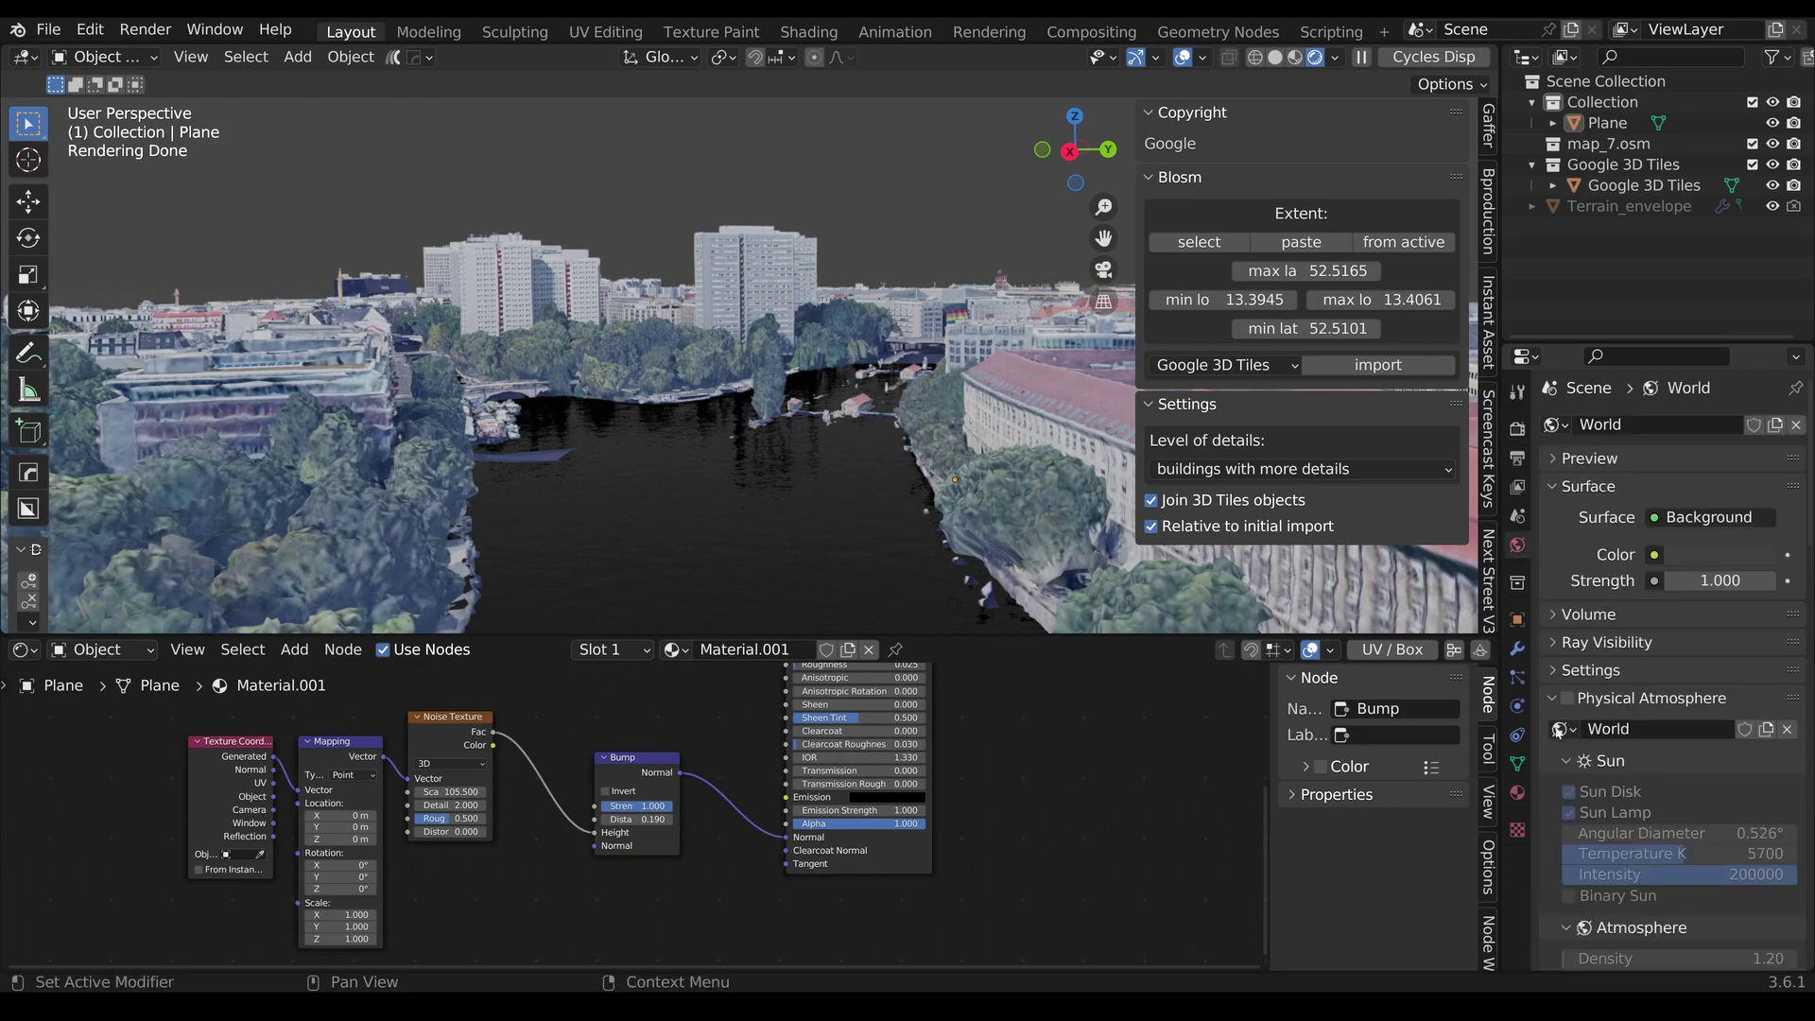
scroll(1650, 799, down, 5)
click(1650, 794)
click(1615, 208)
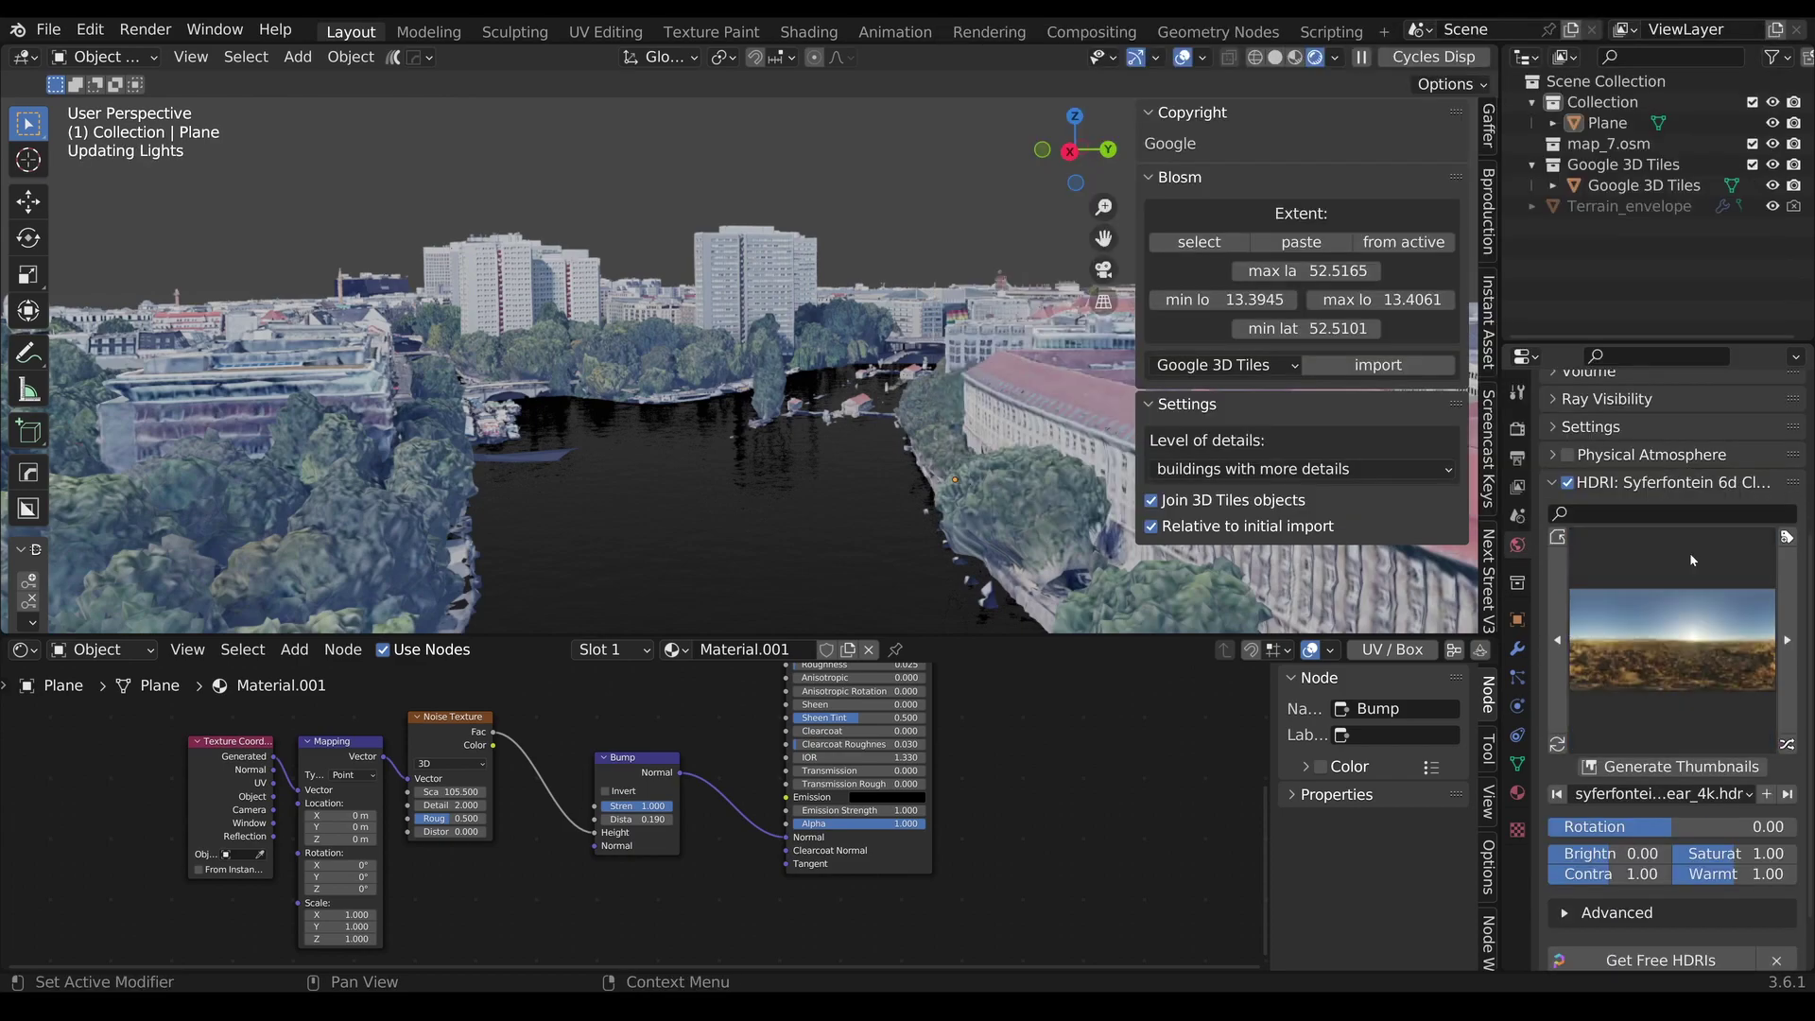
- Move the water plane horizontally with global Z locked and rescale it to cover the river
middle_drag(787, 454, 699, 567)
click(681, 586)
key(g)
key(z)
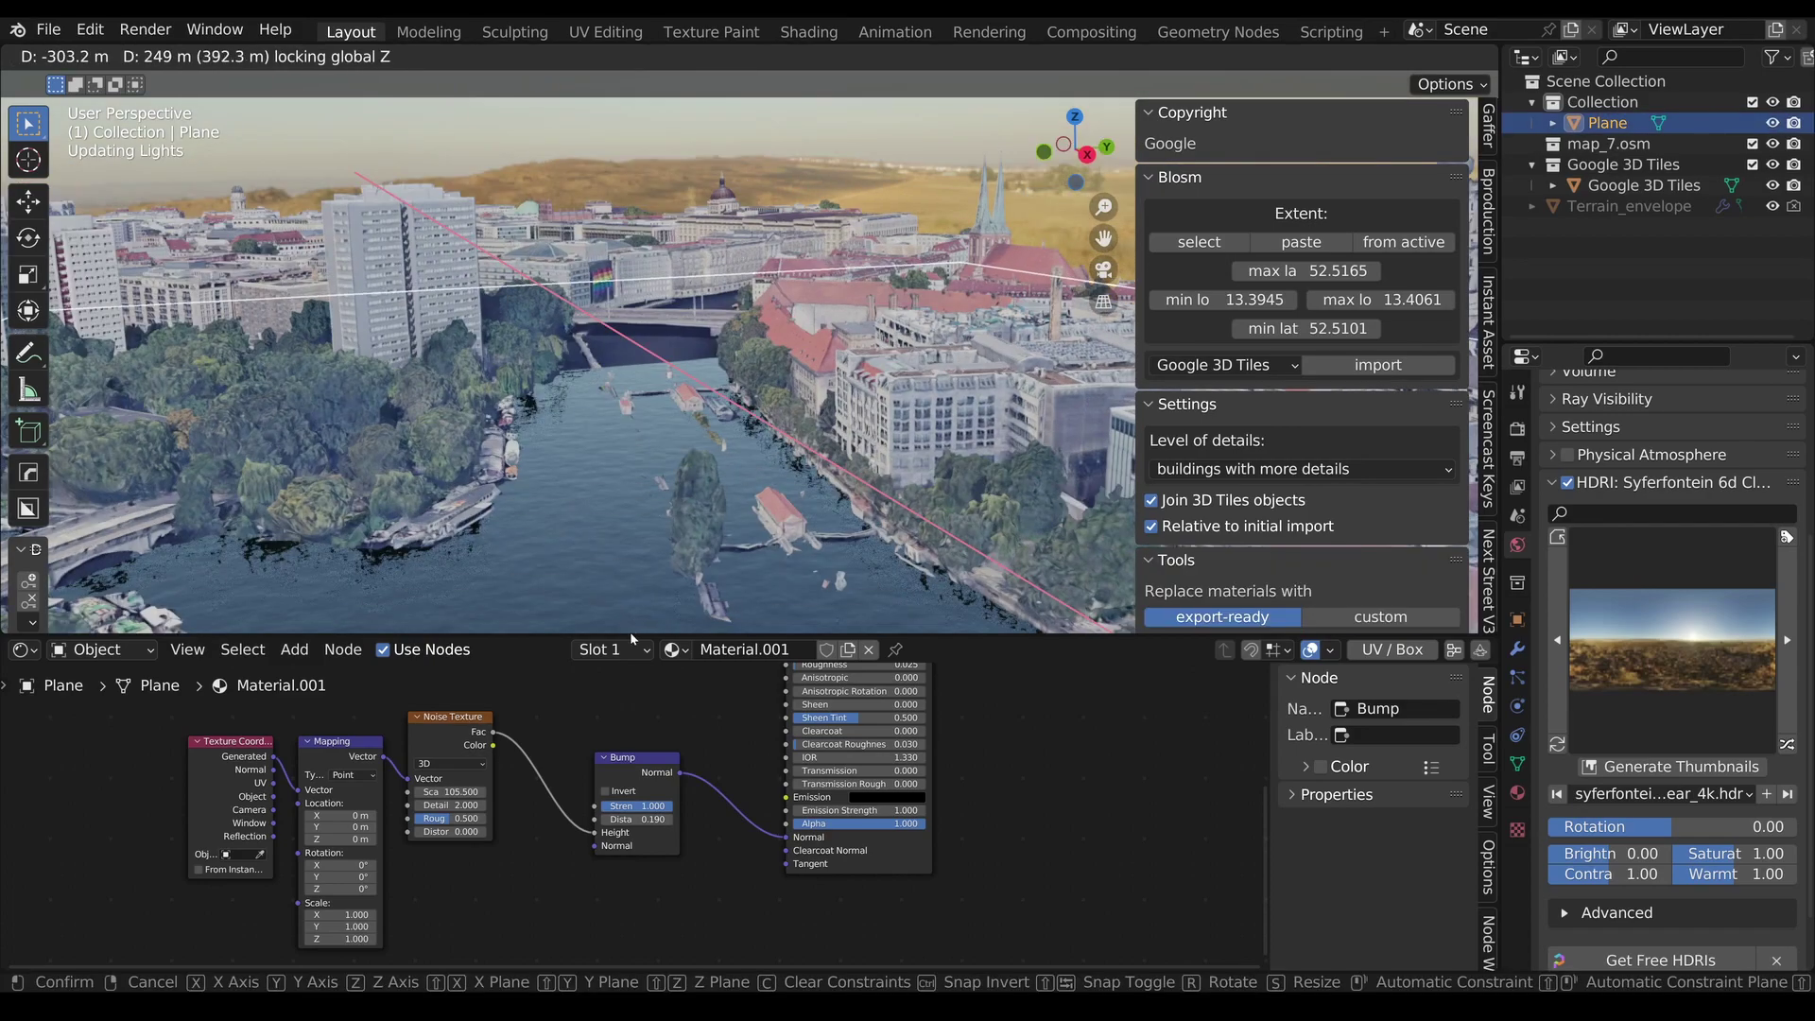
click(695, 608)
key(s)
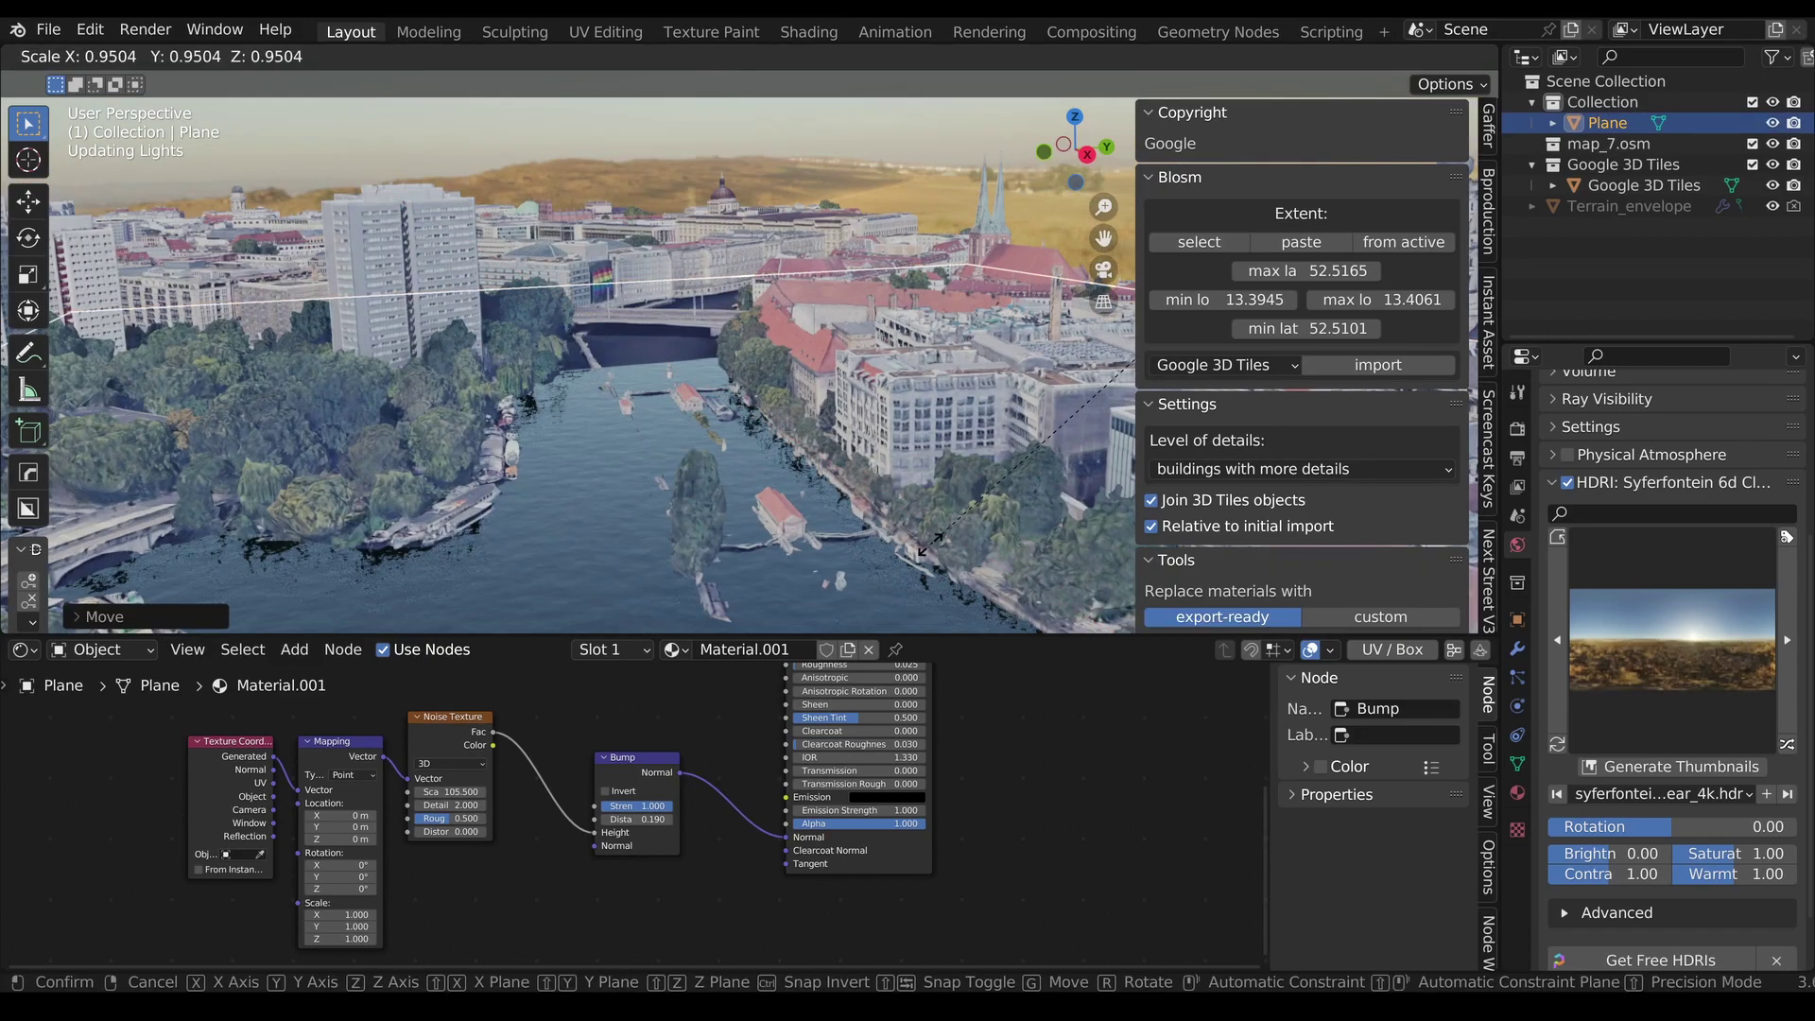
click(662, 538)
middle_drag(662, 539, 737, 502)
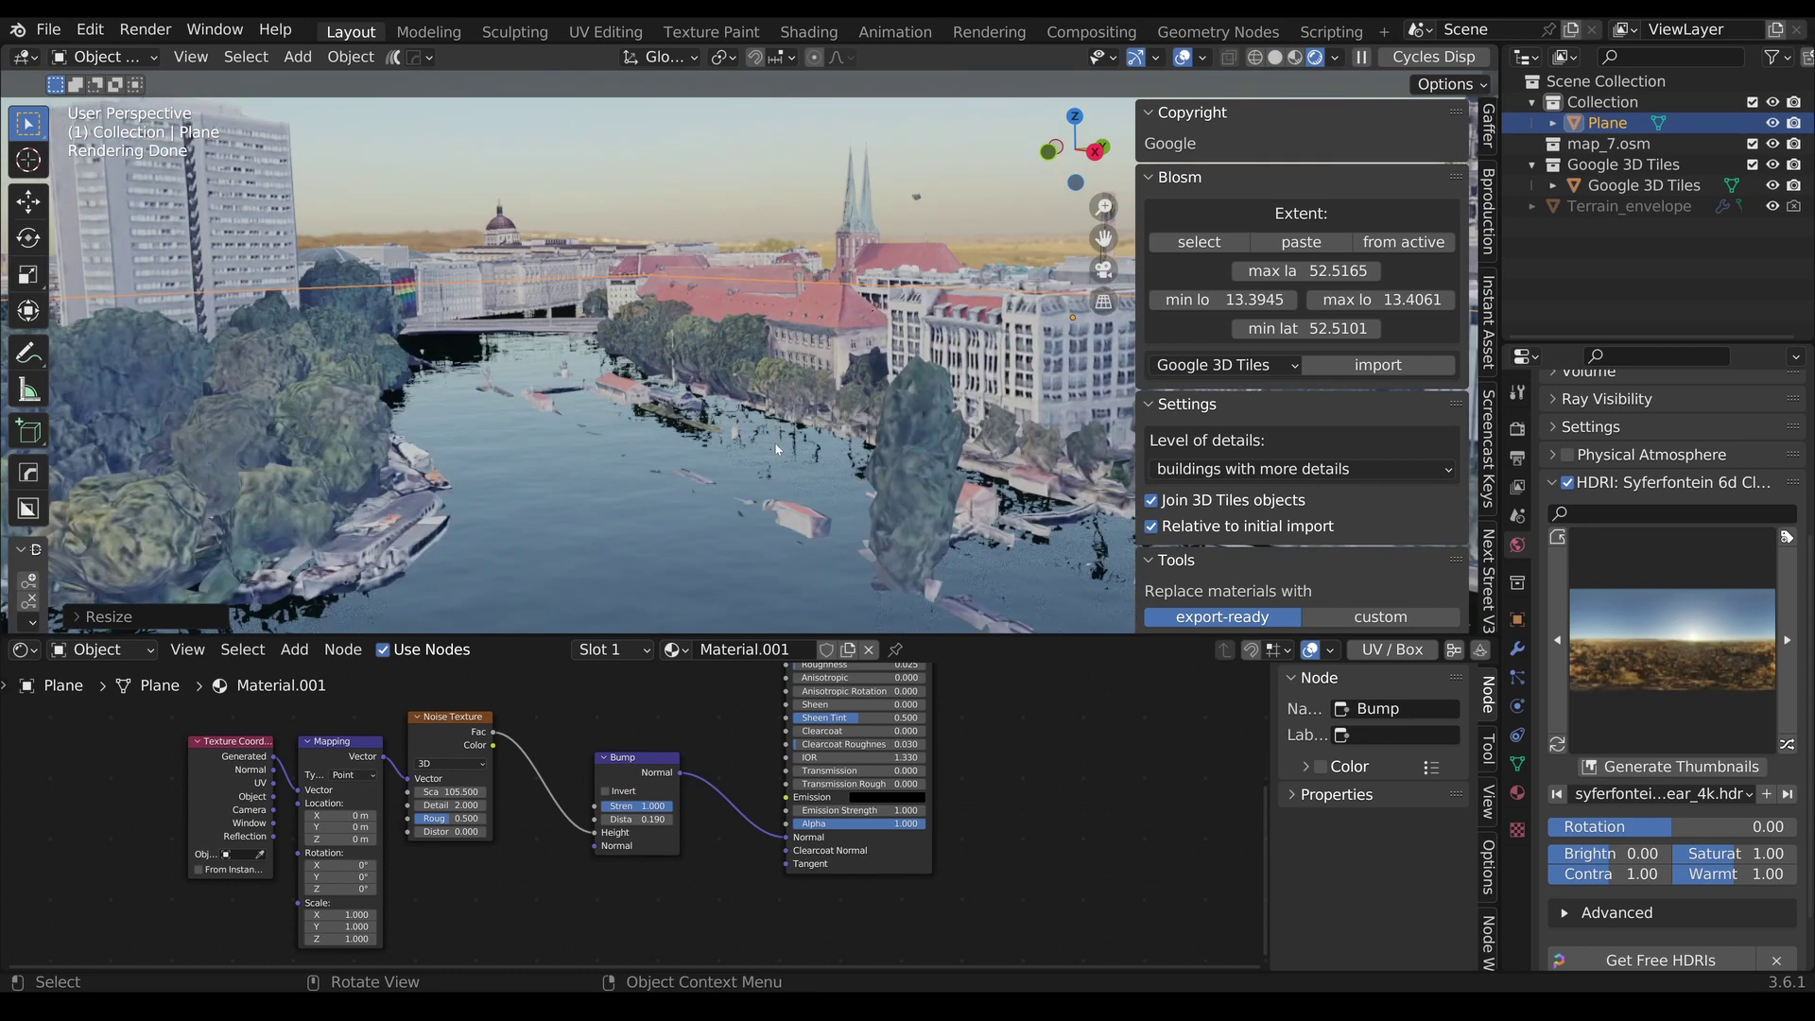
- Select the Google 3D Tiles model and examine its shader node tree and its list of materials
click(792, 351)
scroll(770, 813, down, 3)
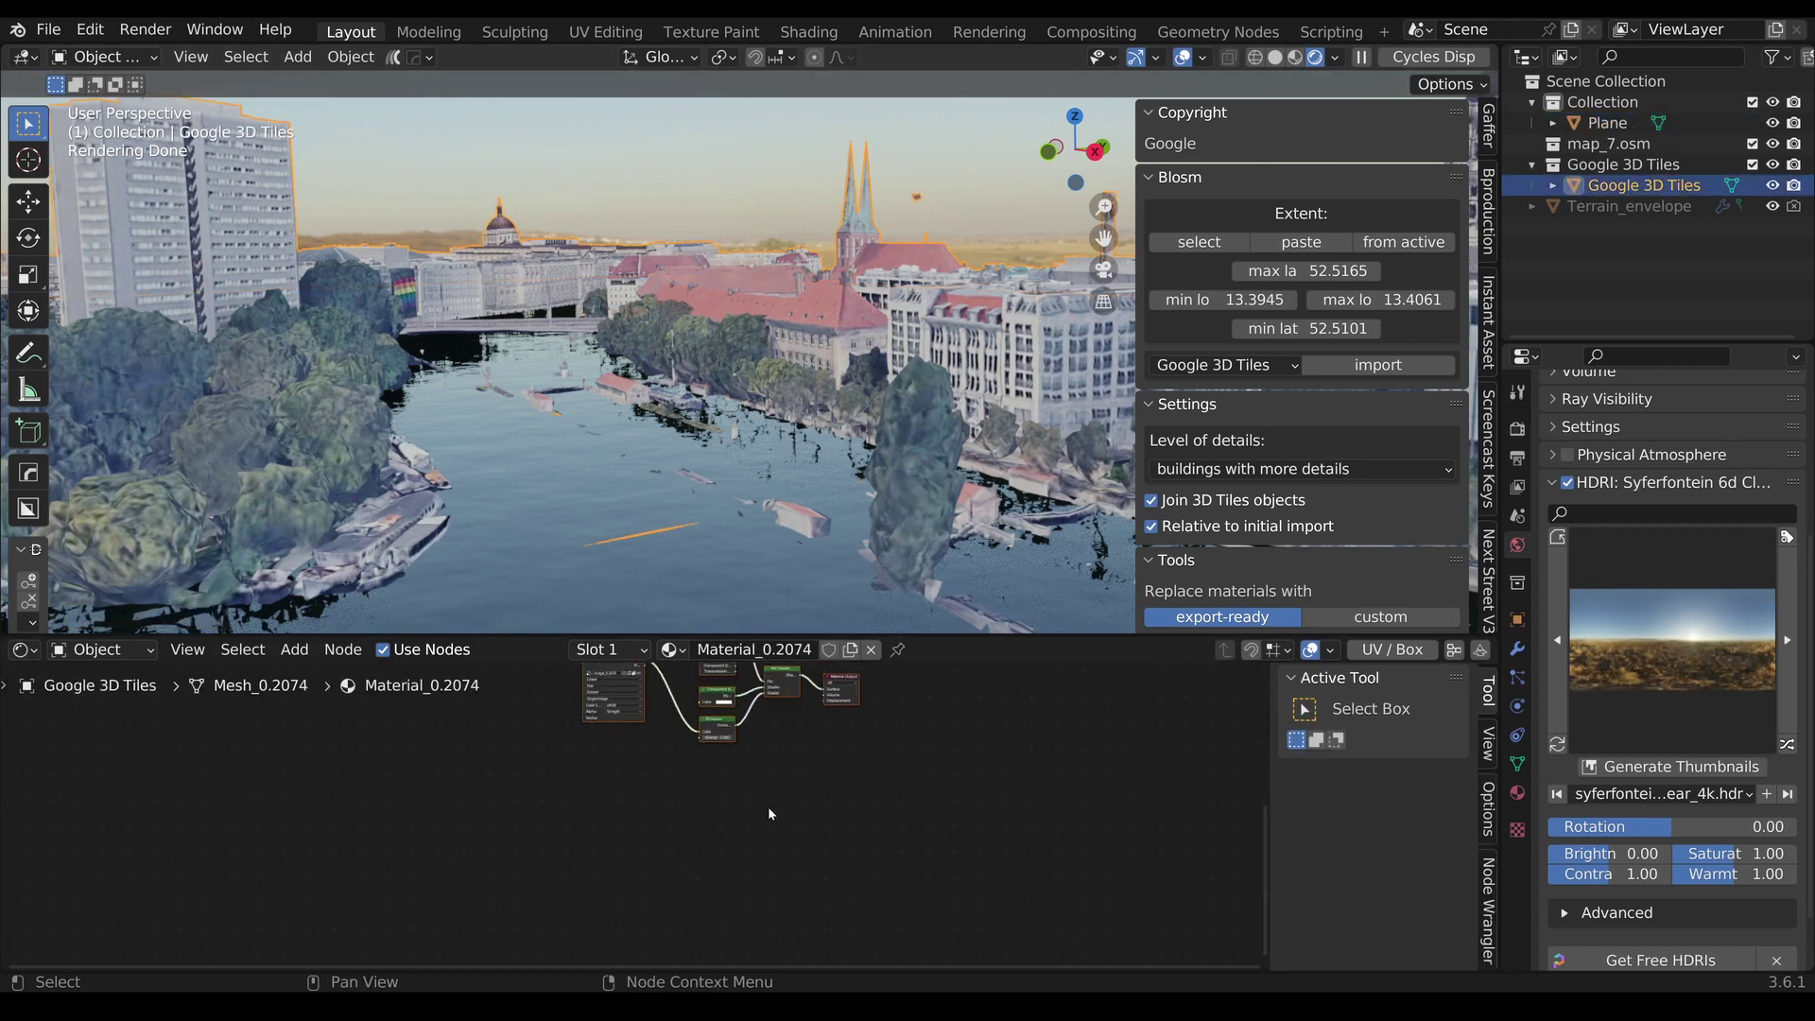
scroll(691, 830, up, 4)
key(Home)
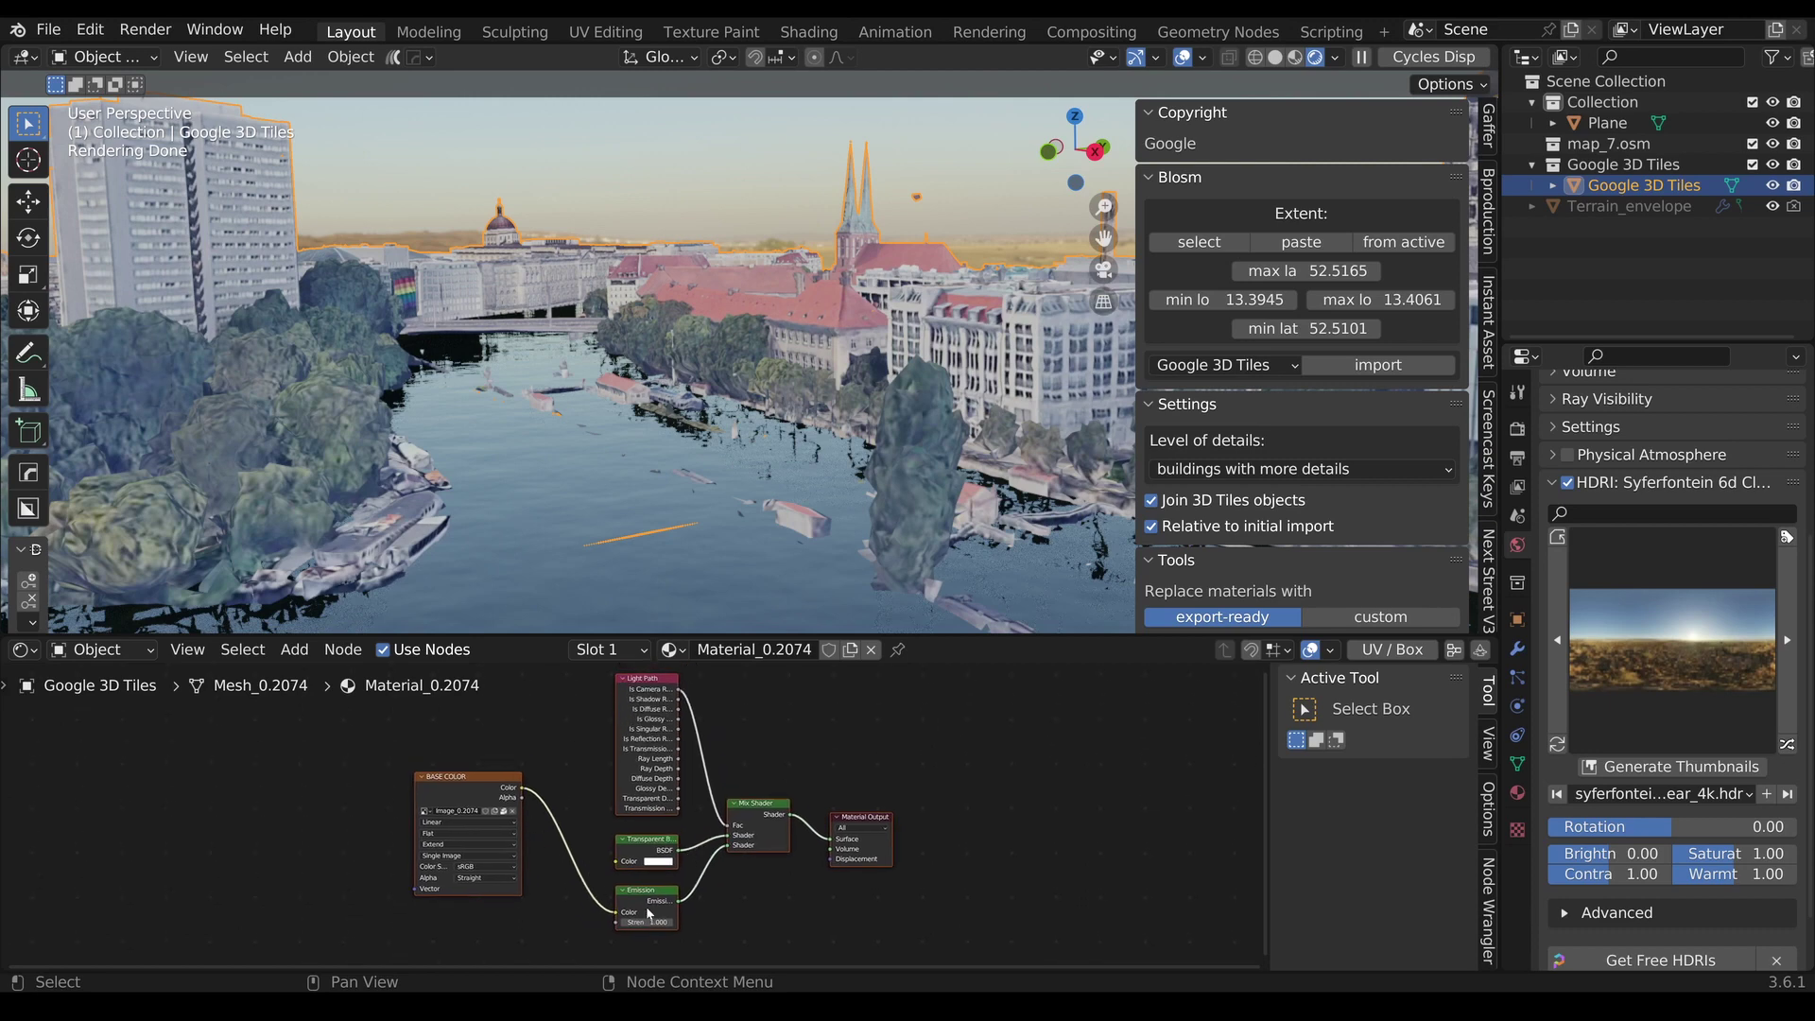
click(451, 780)
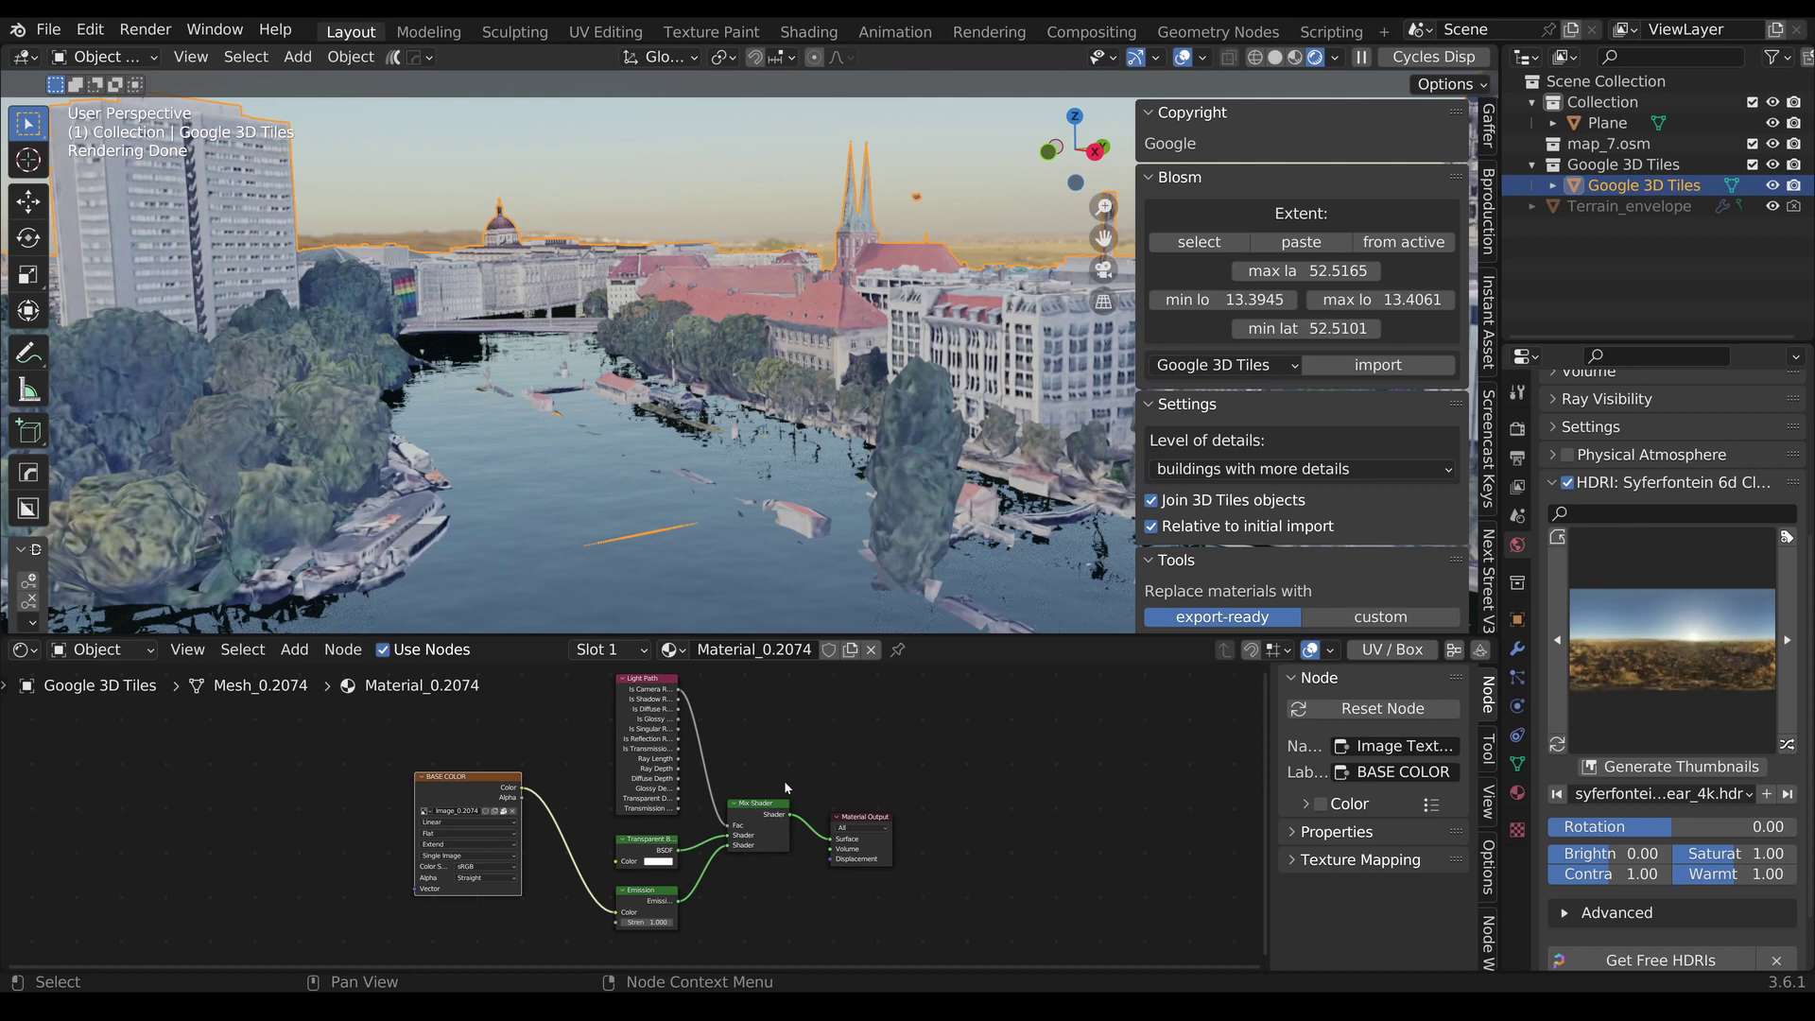
click(1516, 792)
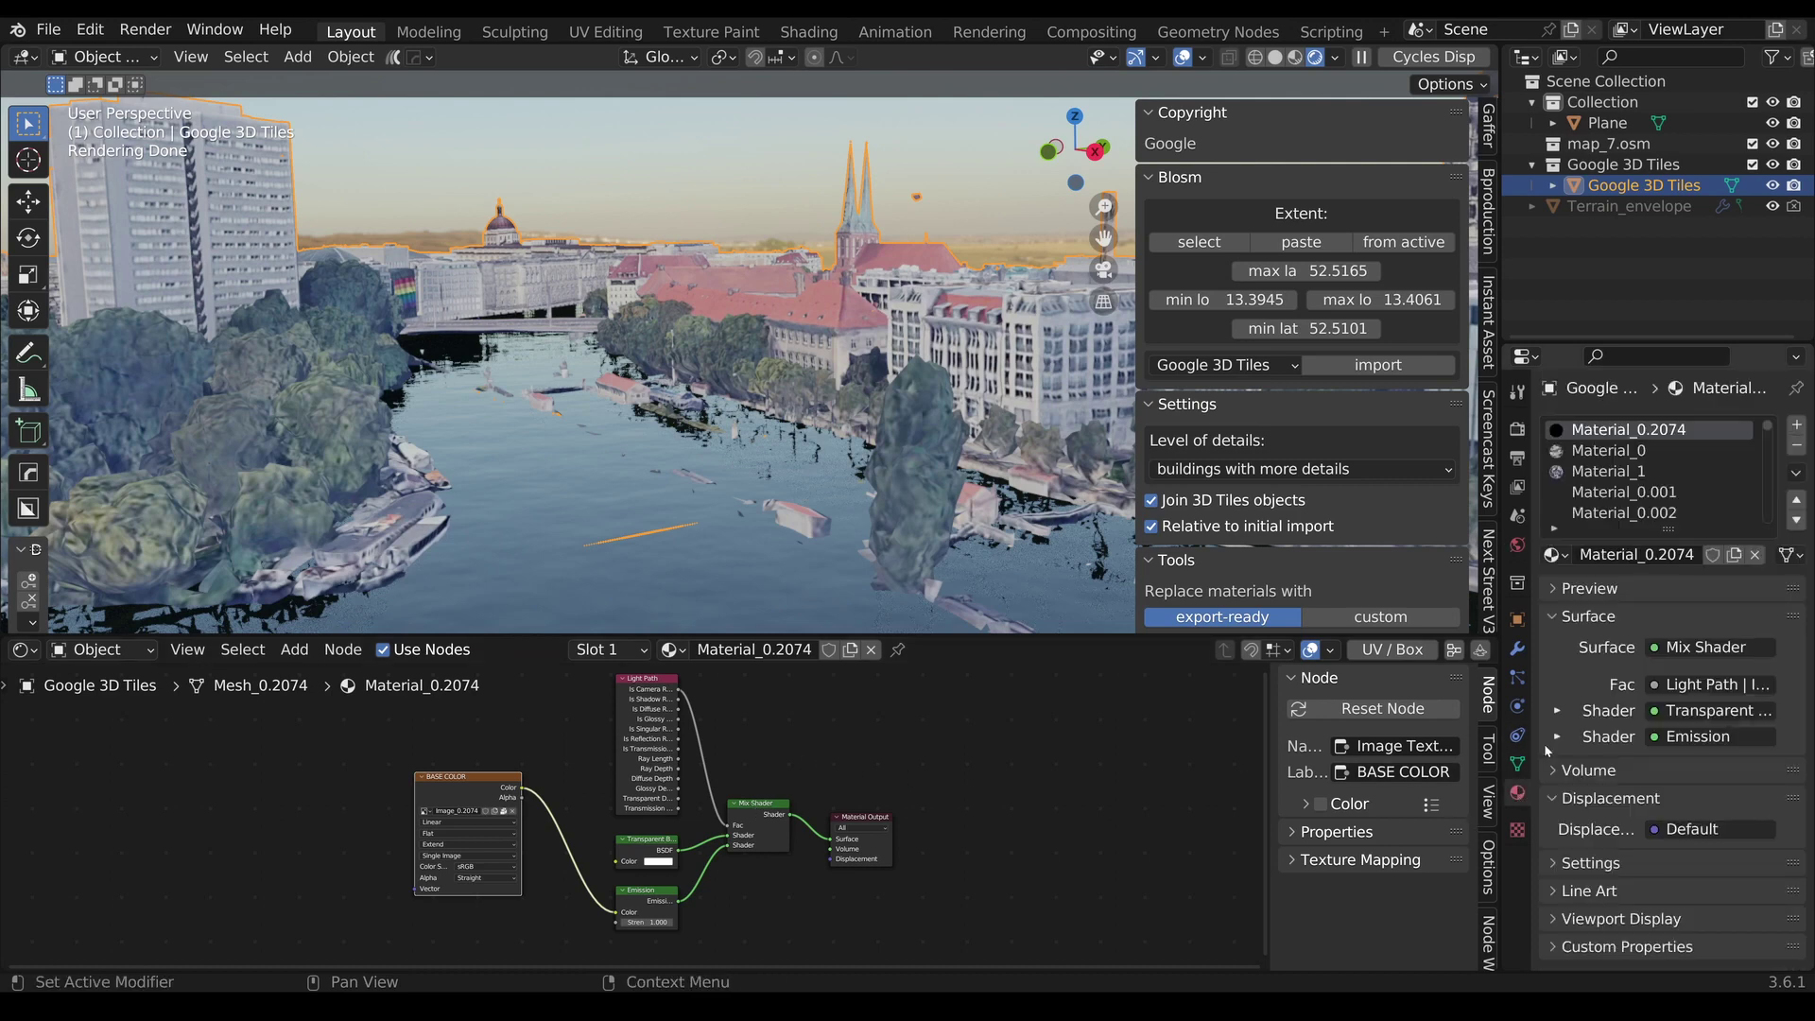
scroll(1661, 483, down, 18)
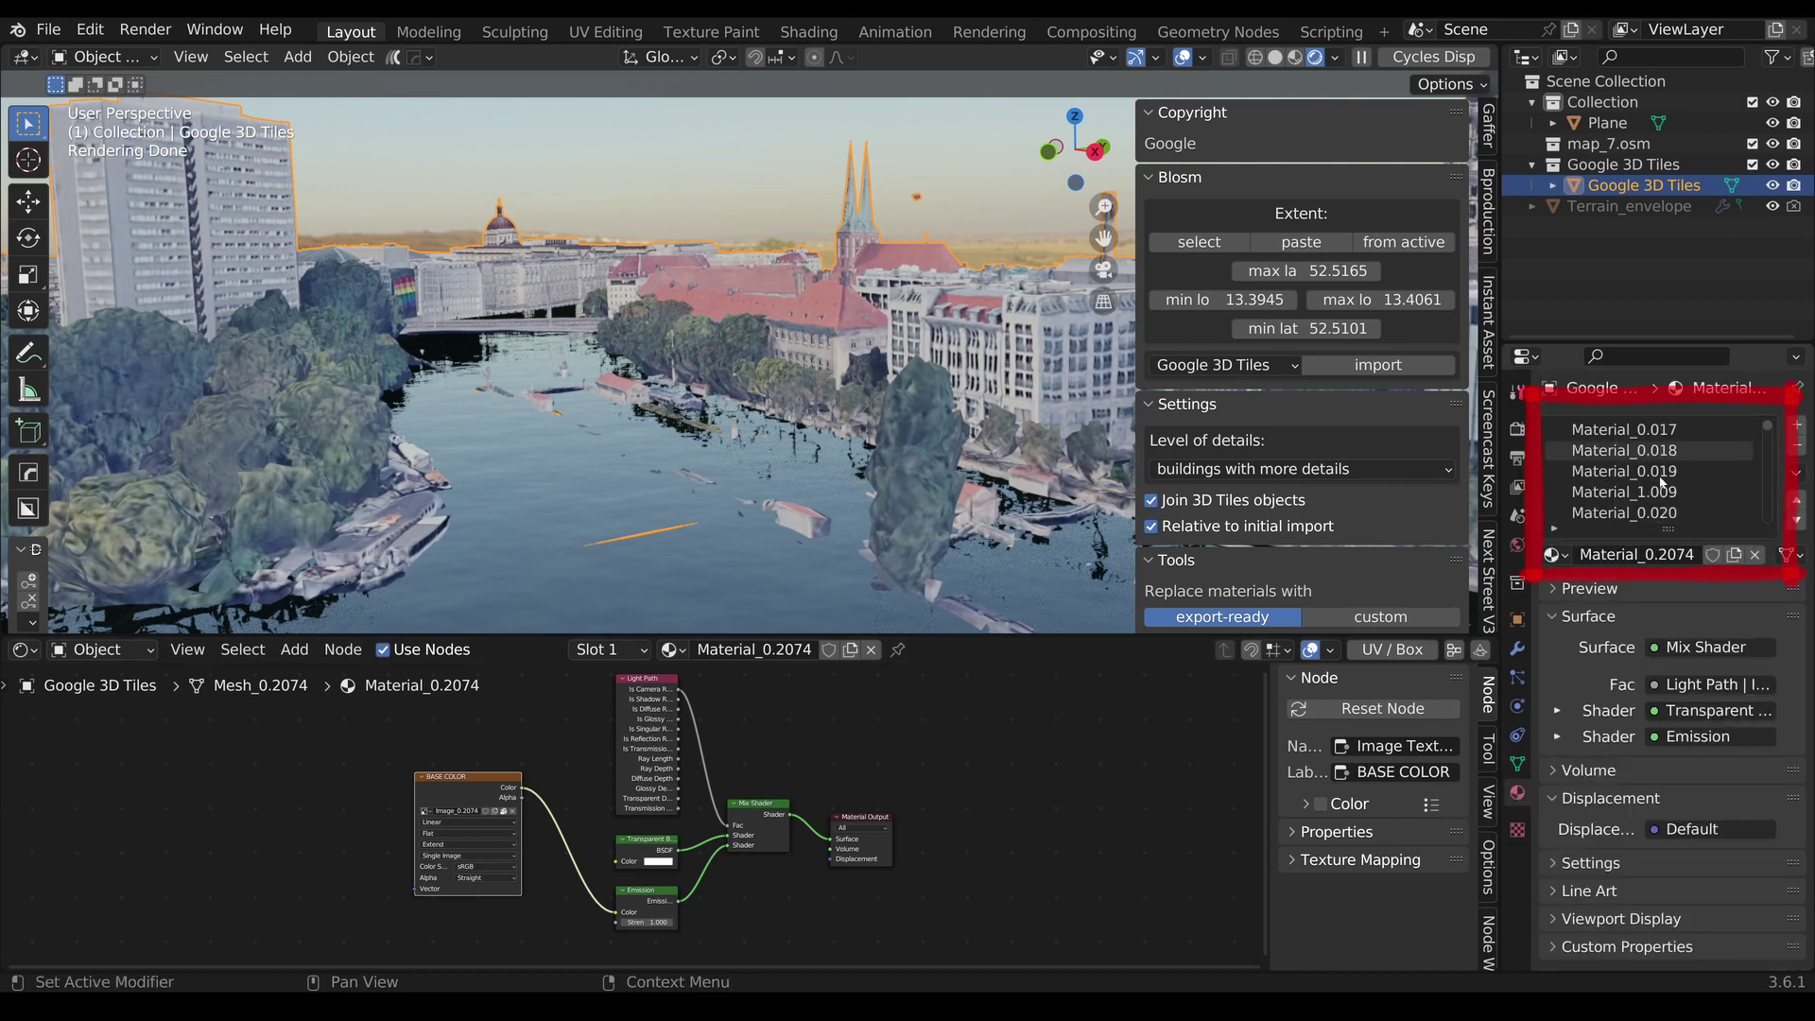
scroll(1661, 483, down, 20)
scroll(1662, 482, down, 8)
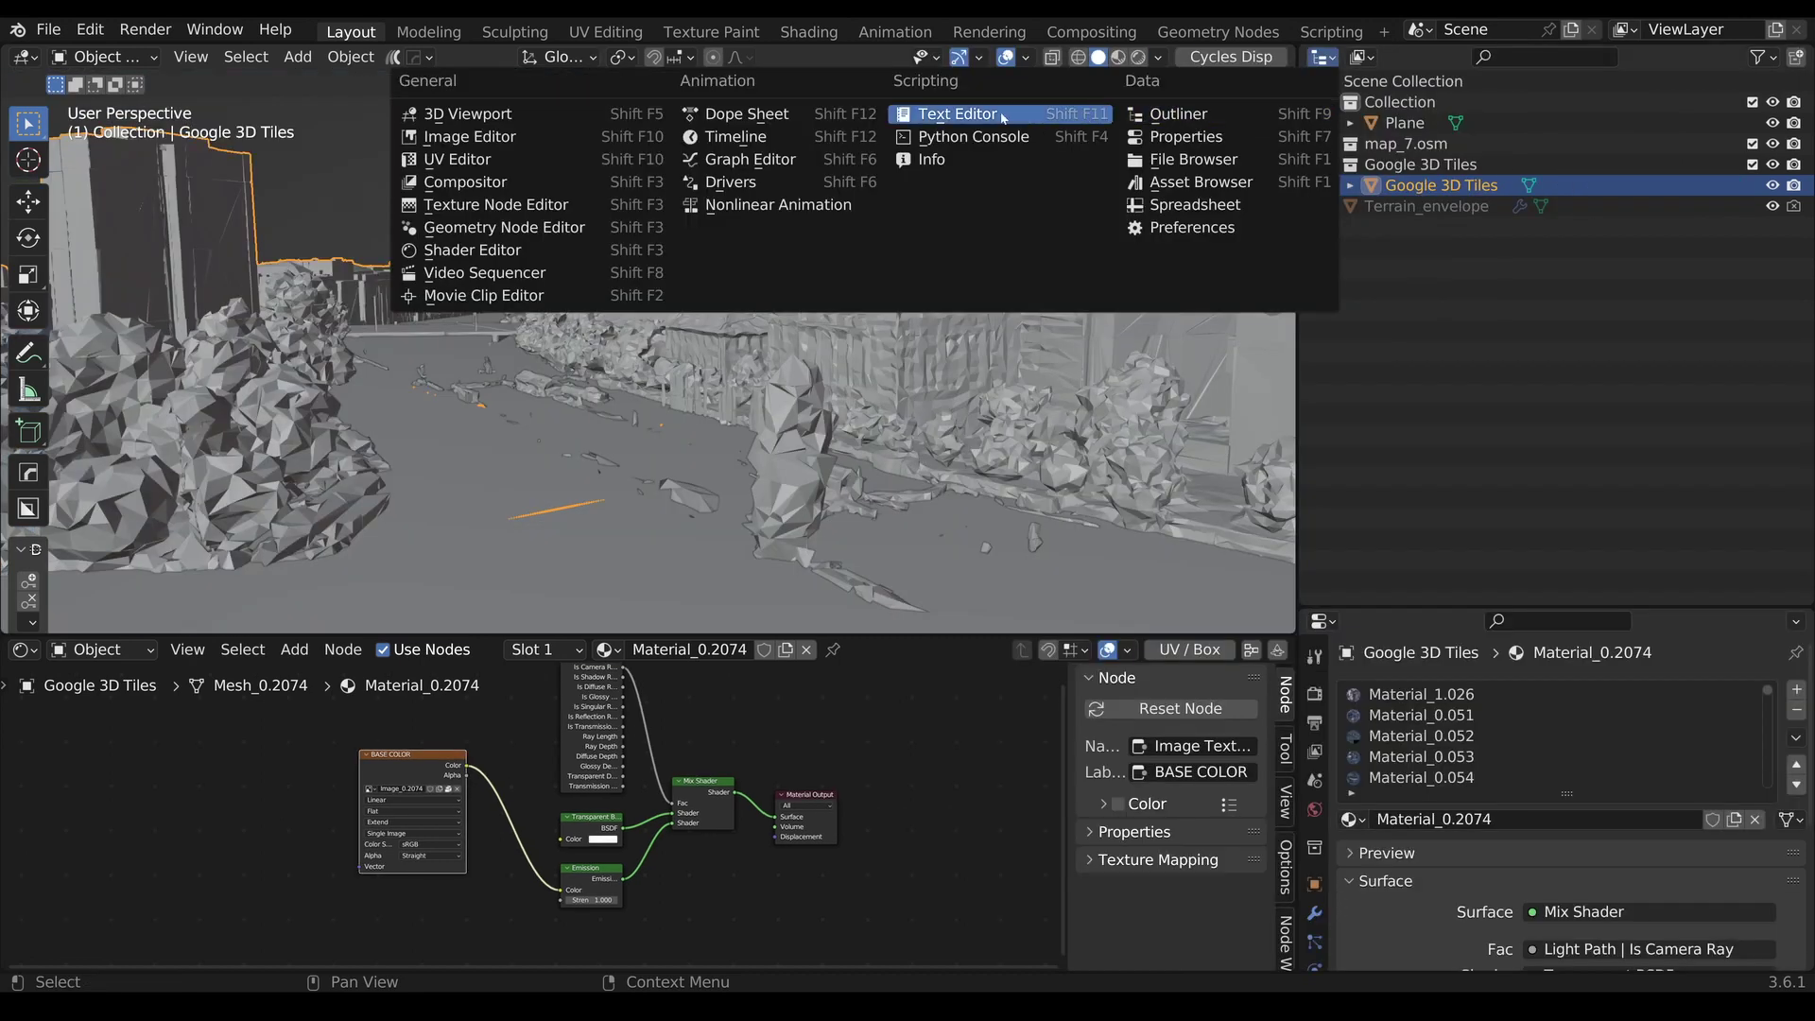
- Open a Text Editor, paste the bpy script that rebuilds all materials with Principled BSDF and Brightness/Contrast nodes, and run it
click(956, 115)
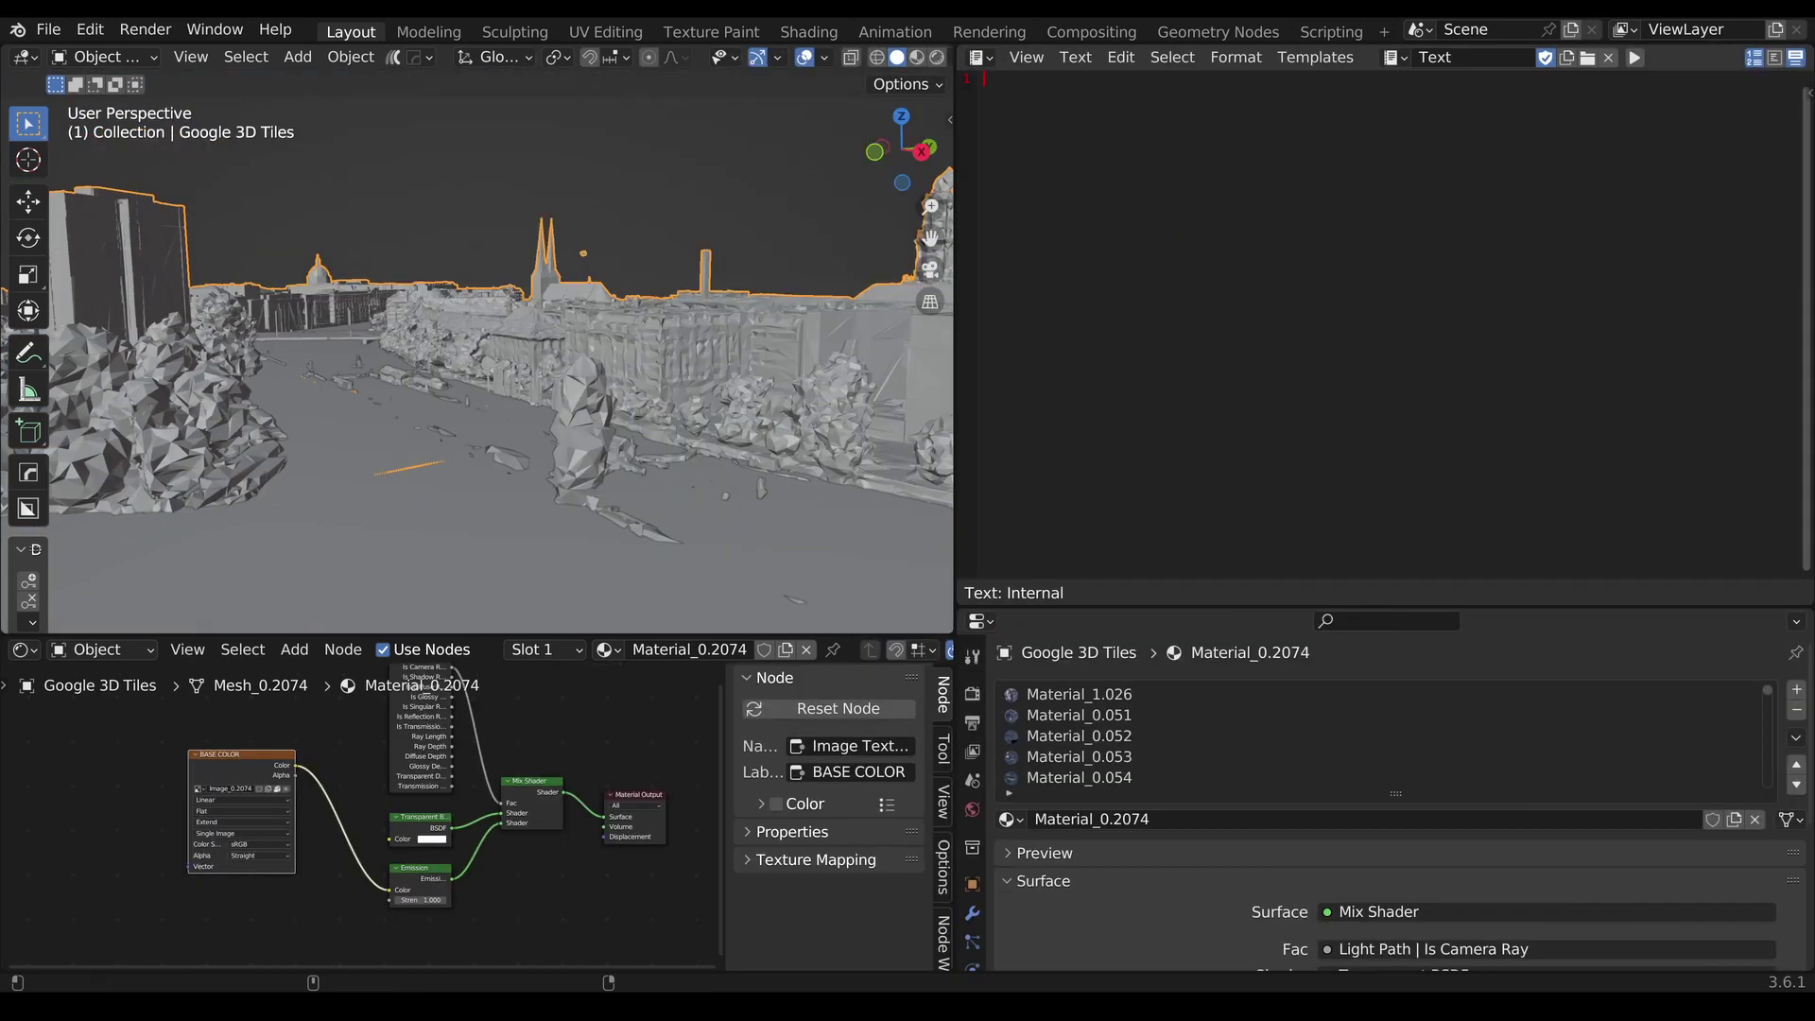
key(ctrl+v)
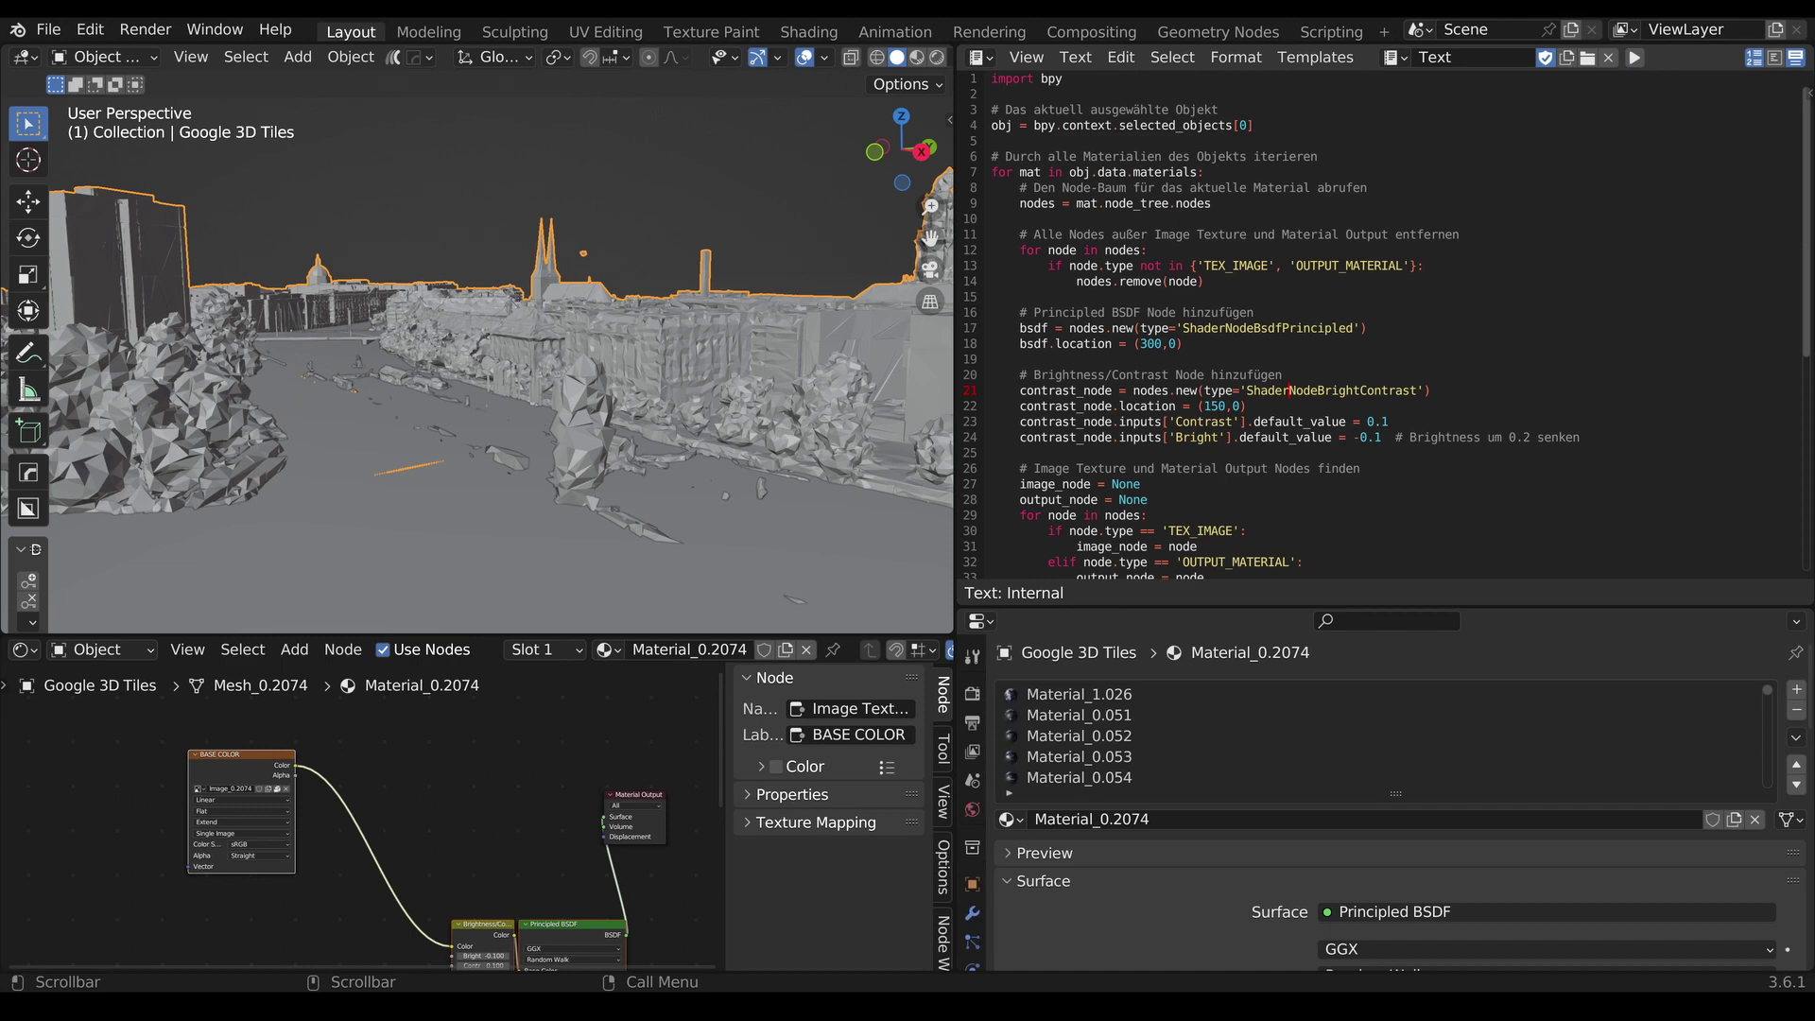
- Switch the viewport to rendered shading, widen it and inspect the city with its rebuilt materials
click(936, 58)
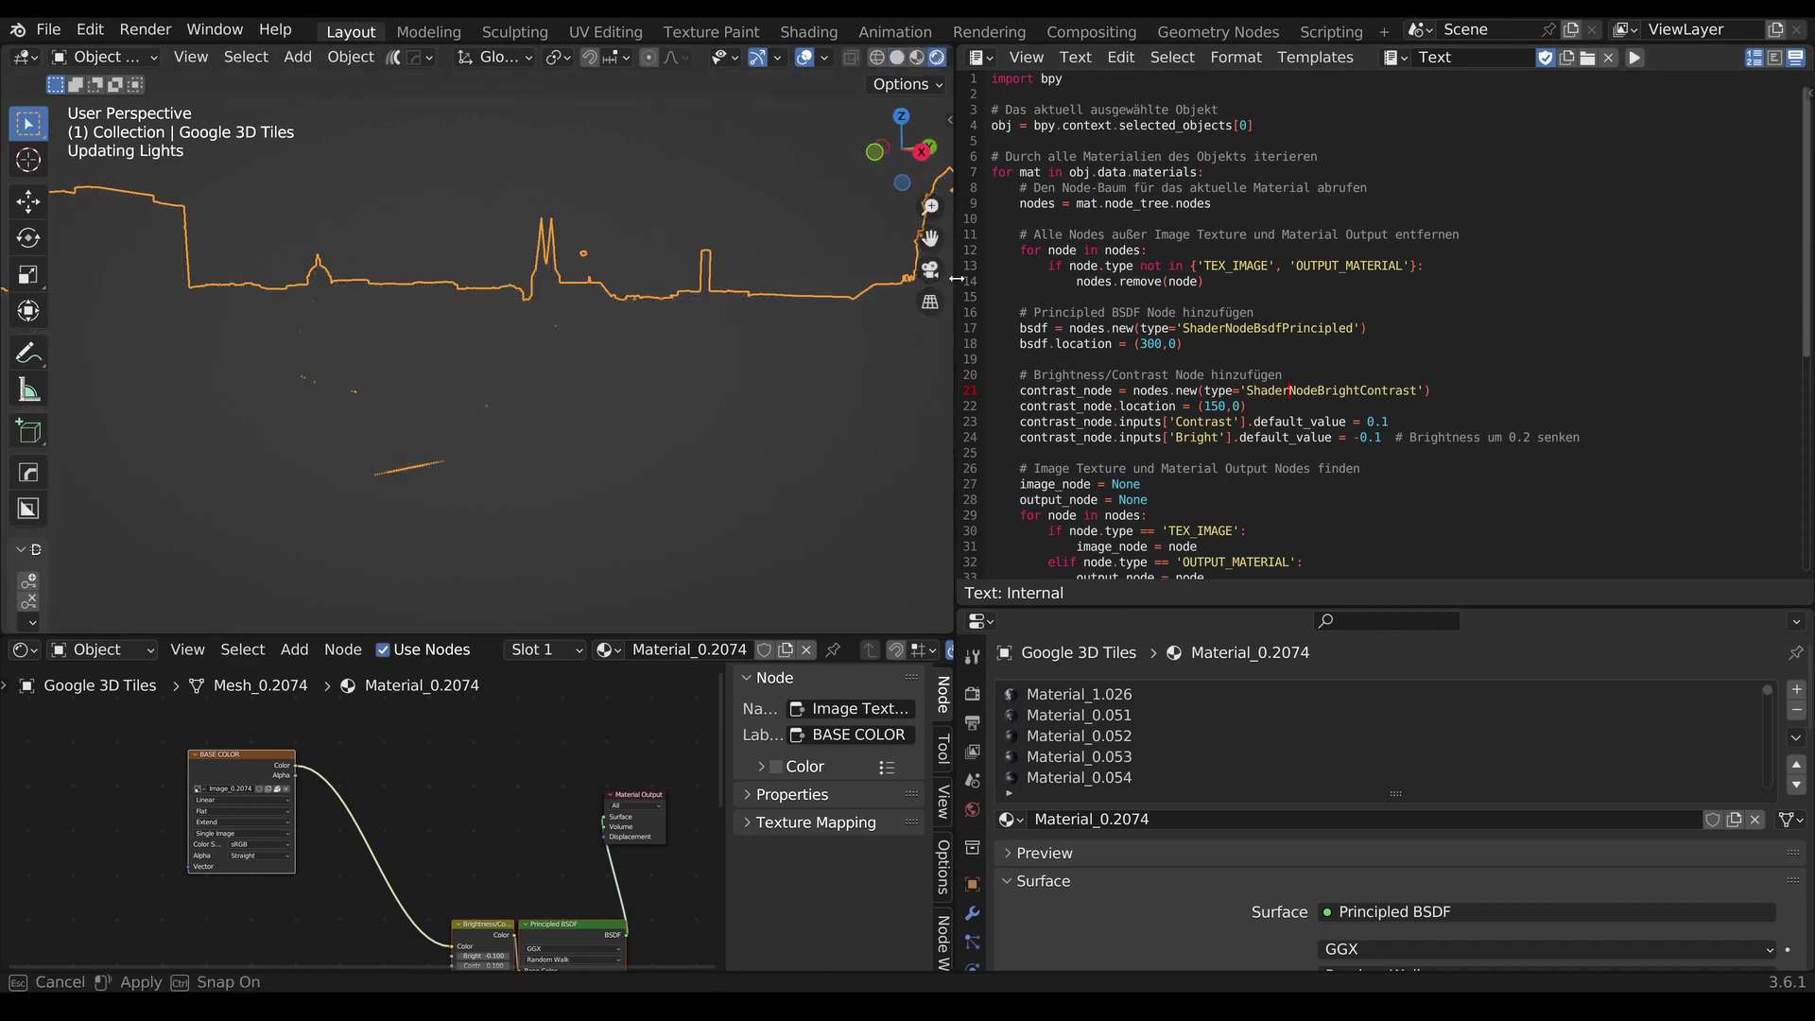
drag(955, 61, 1360, 61)
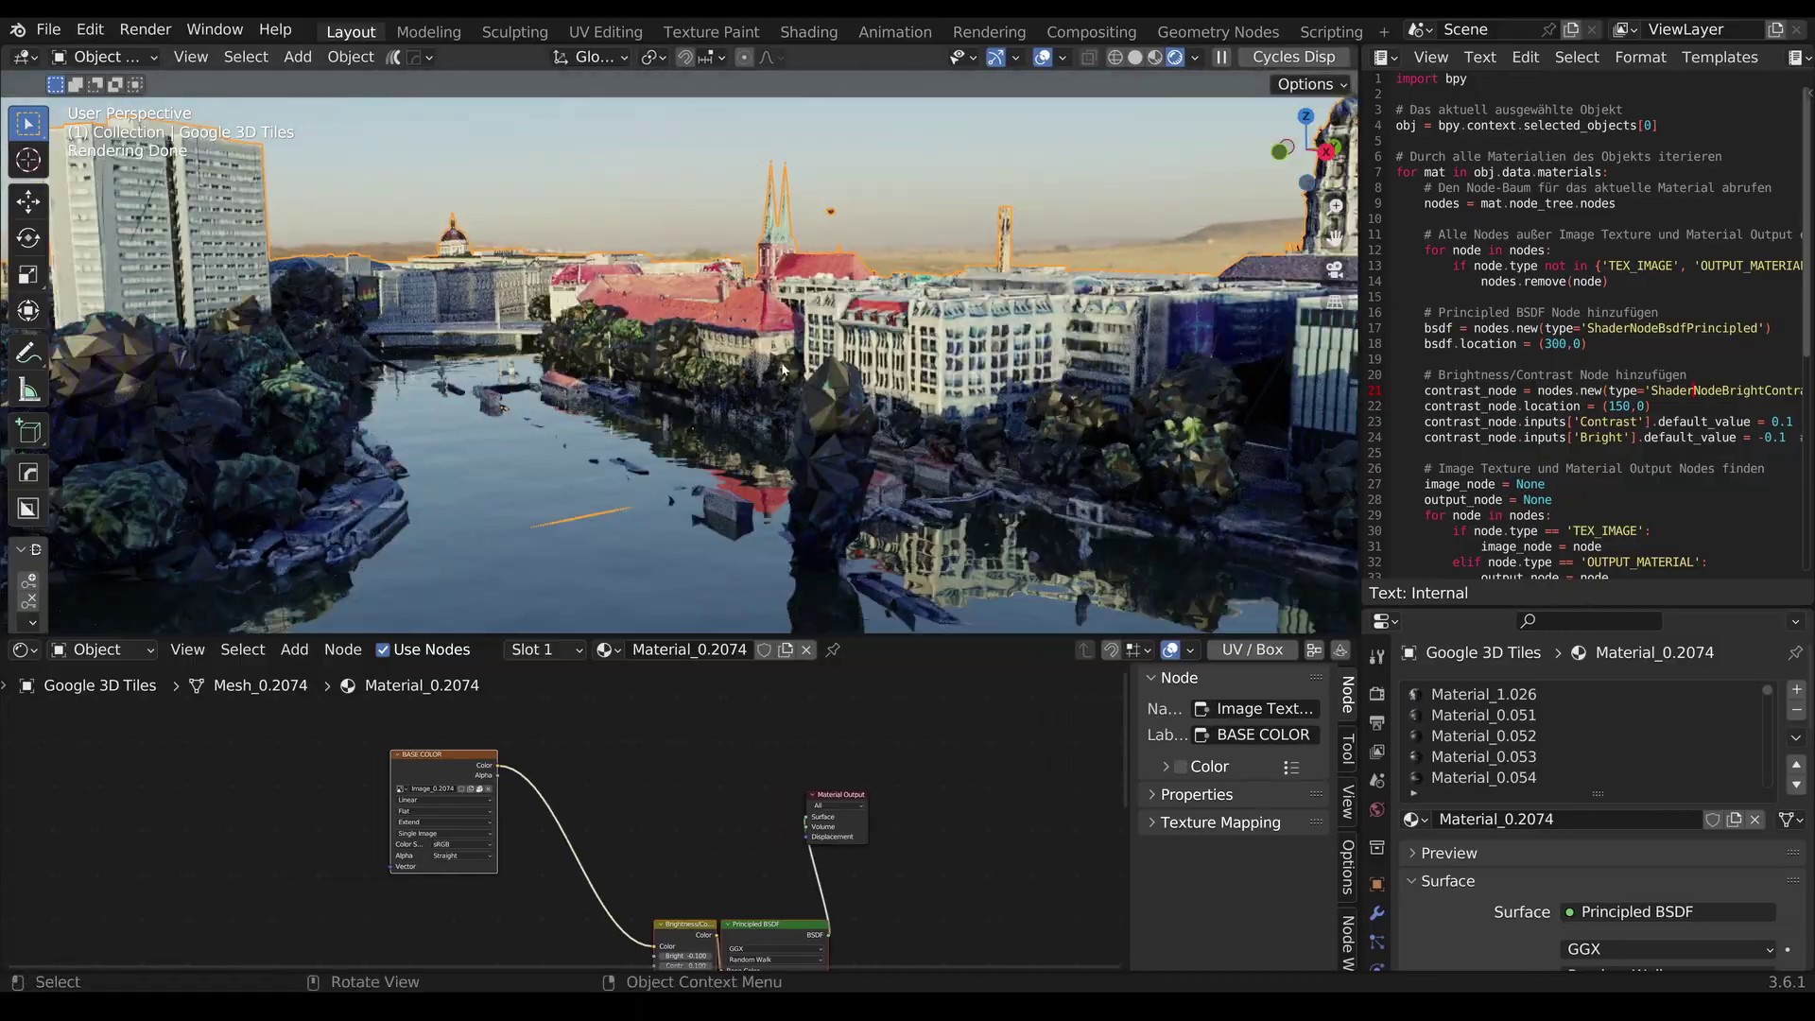
middle_drag(783, 369, 870, 356)
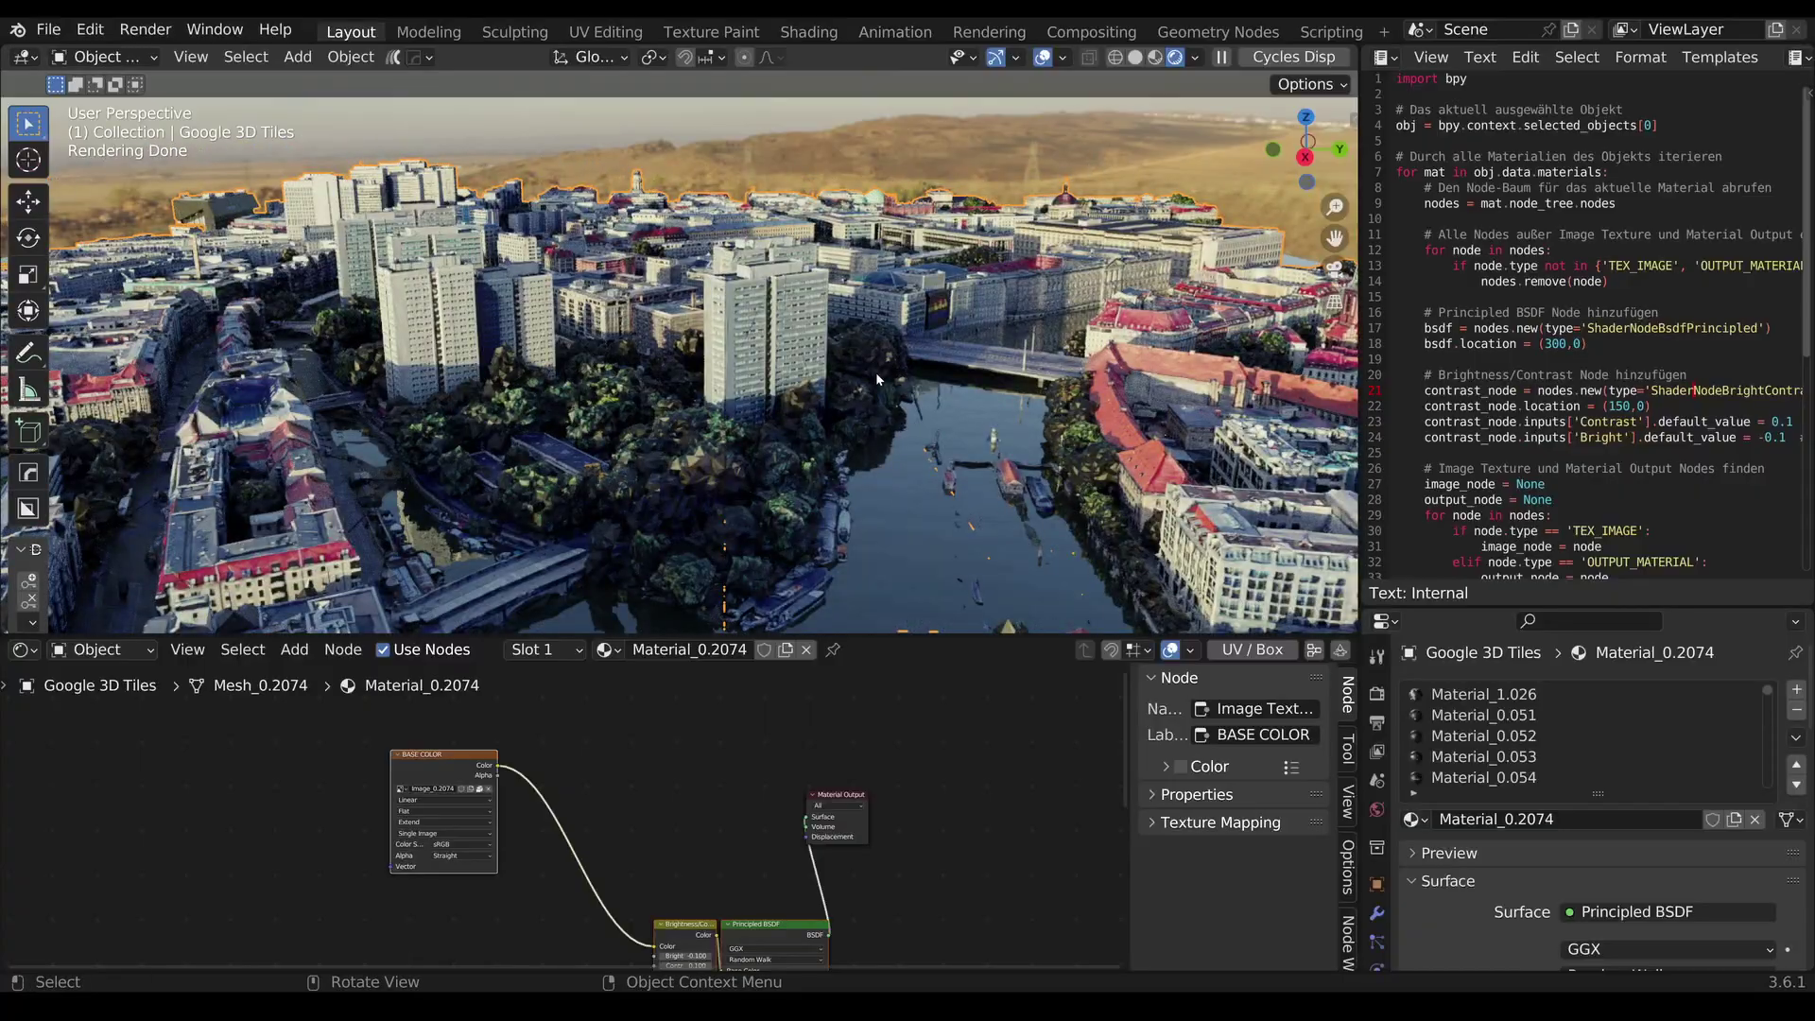
- Examine the rendered river water and its reflections from close to the water level
middle_drag(932, 412, 865, 364)
scroll(865, 364, up, 10)
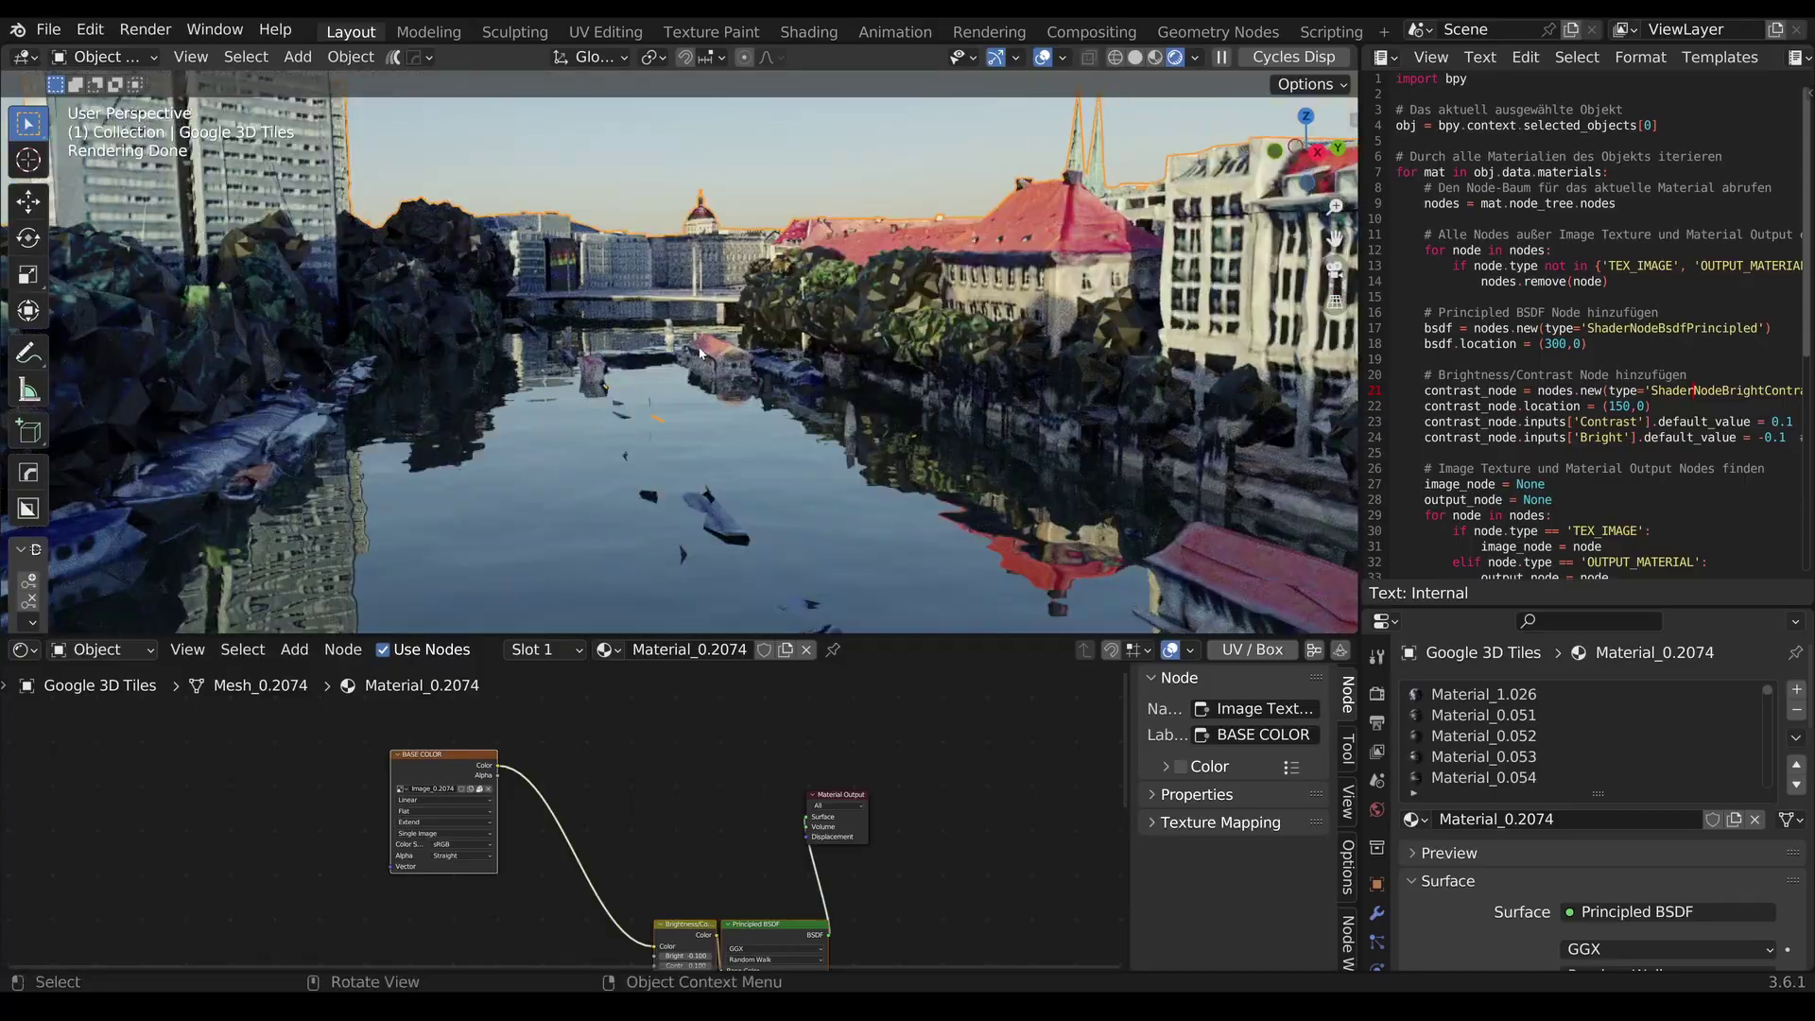
scroll(701, 354, up, 3)
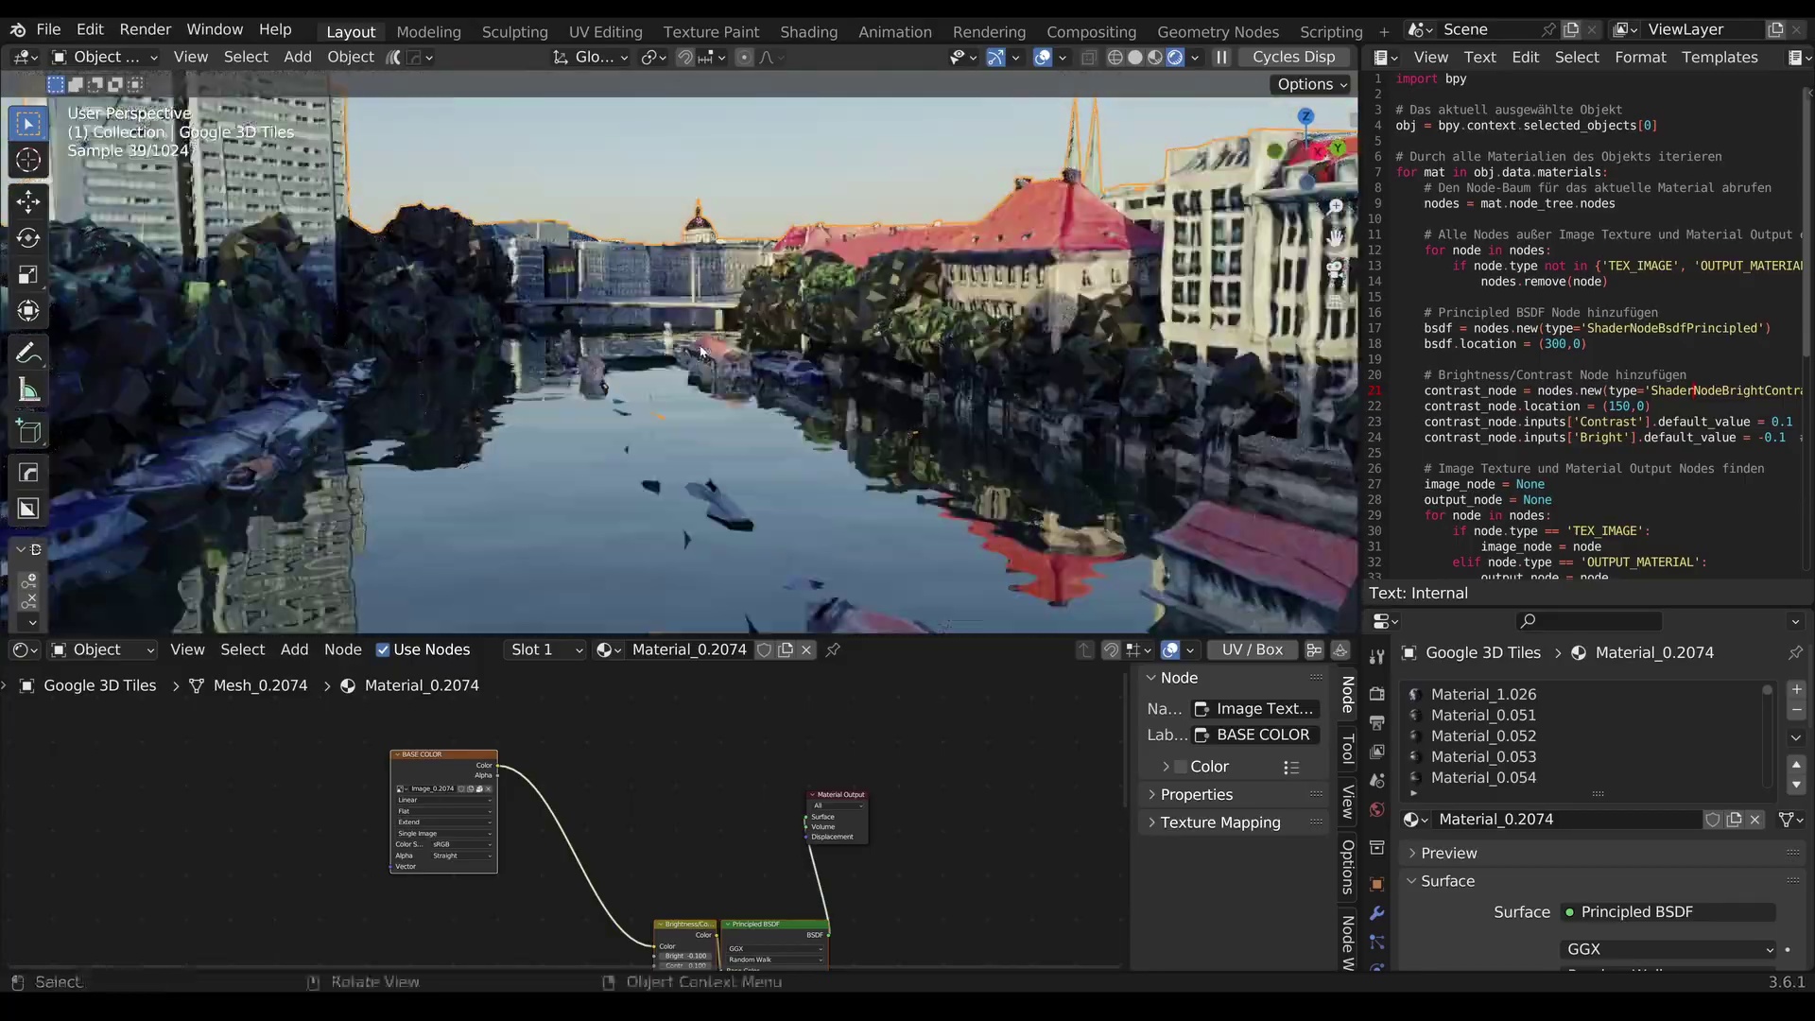
middle_drag(701, 353, 875, 362)
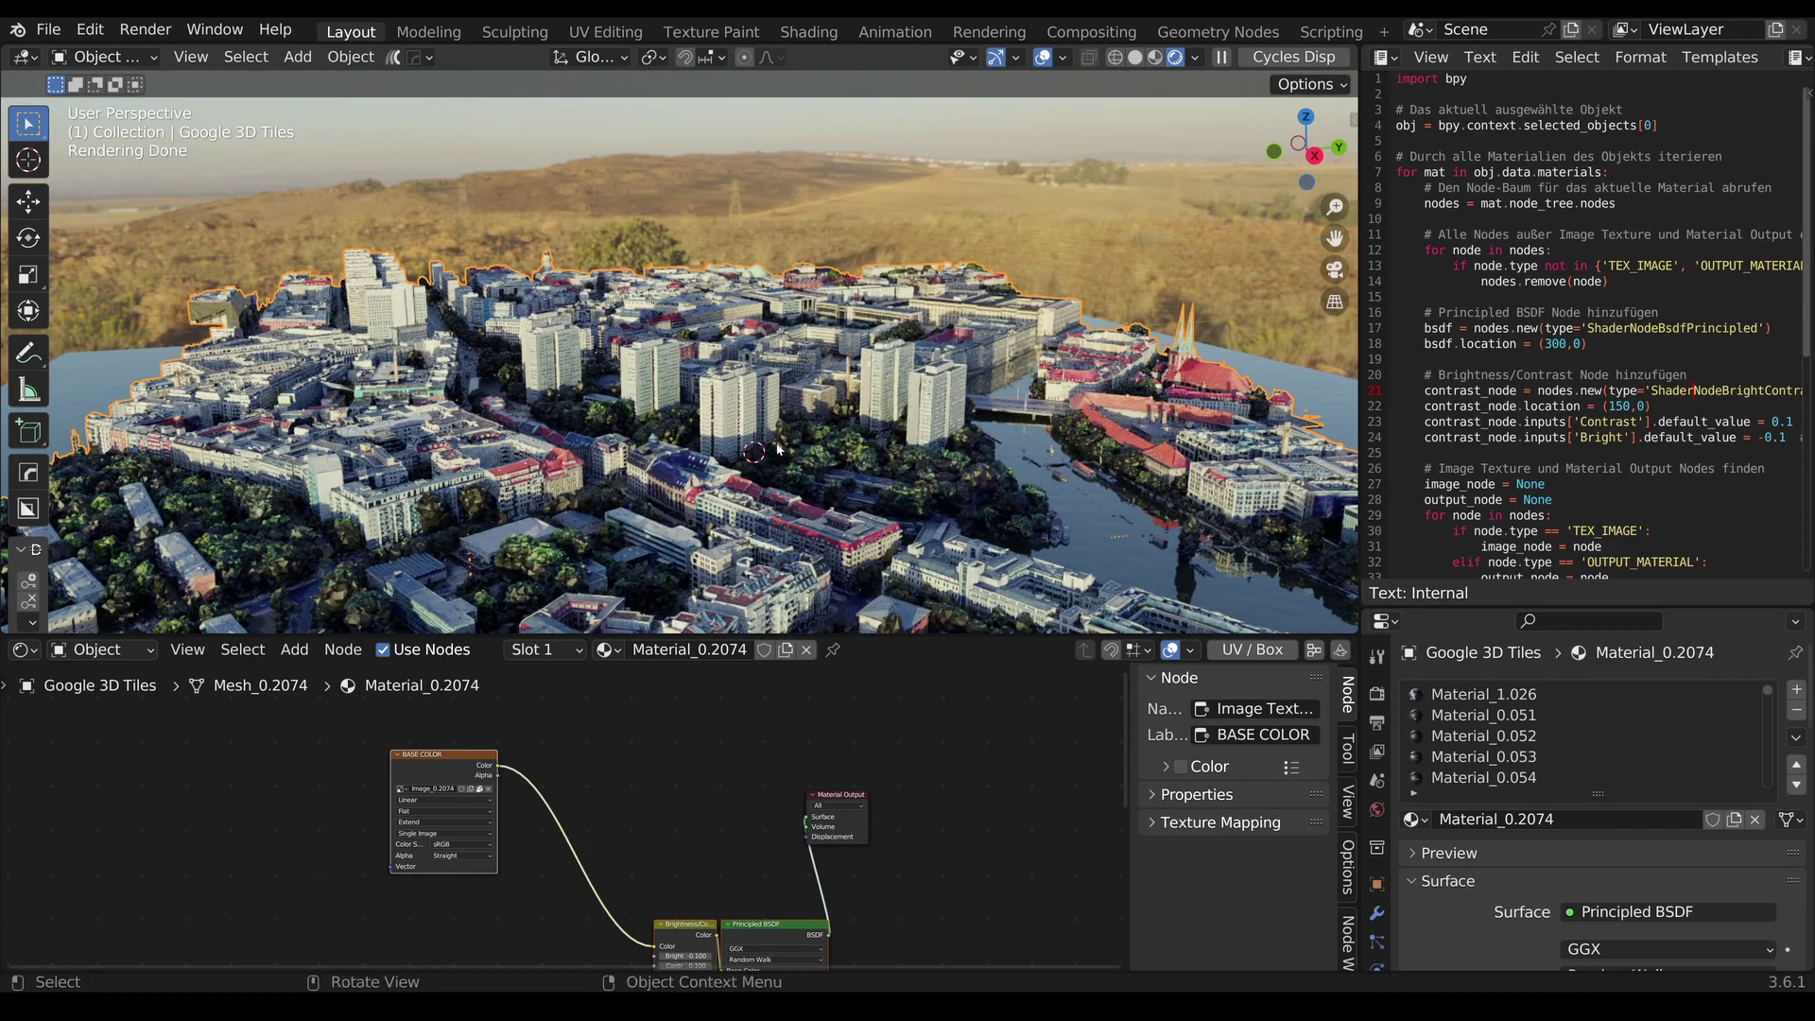
- Add a cube mesh, scale and move it over the city, and widen it horizontally with global Z locked to enclose the whole model
key(shift+a)
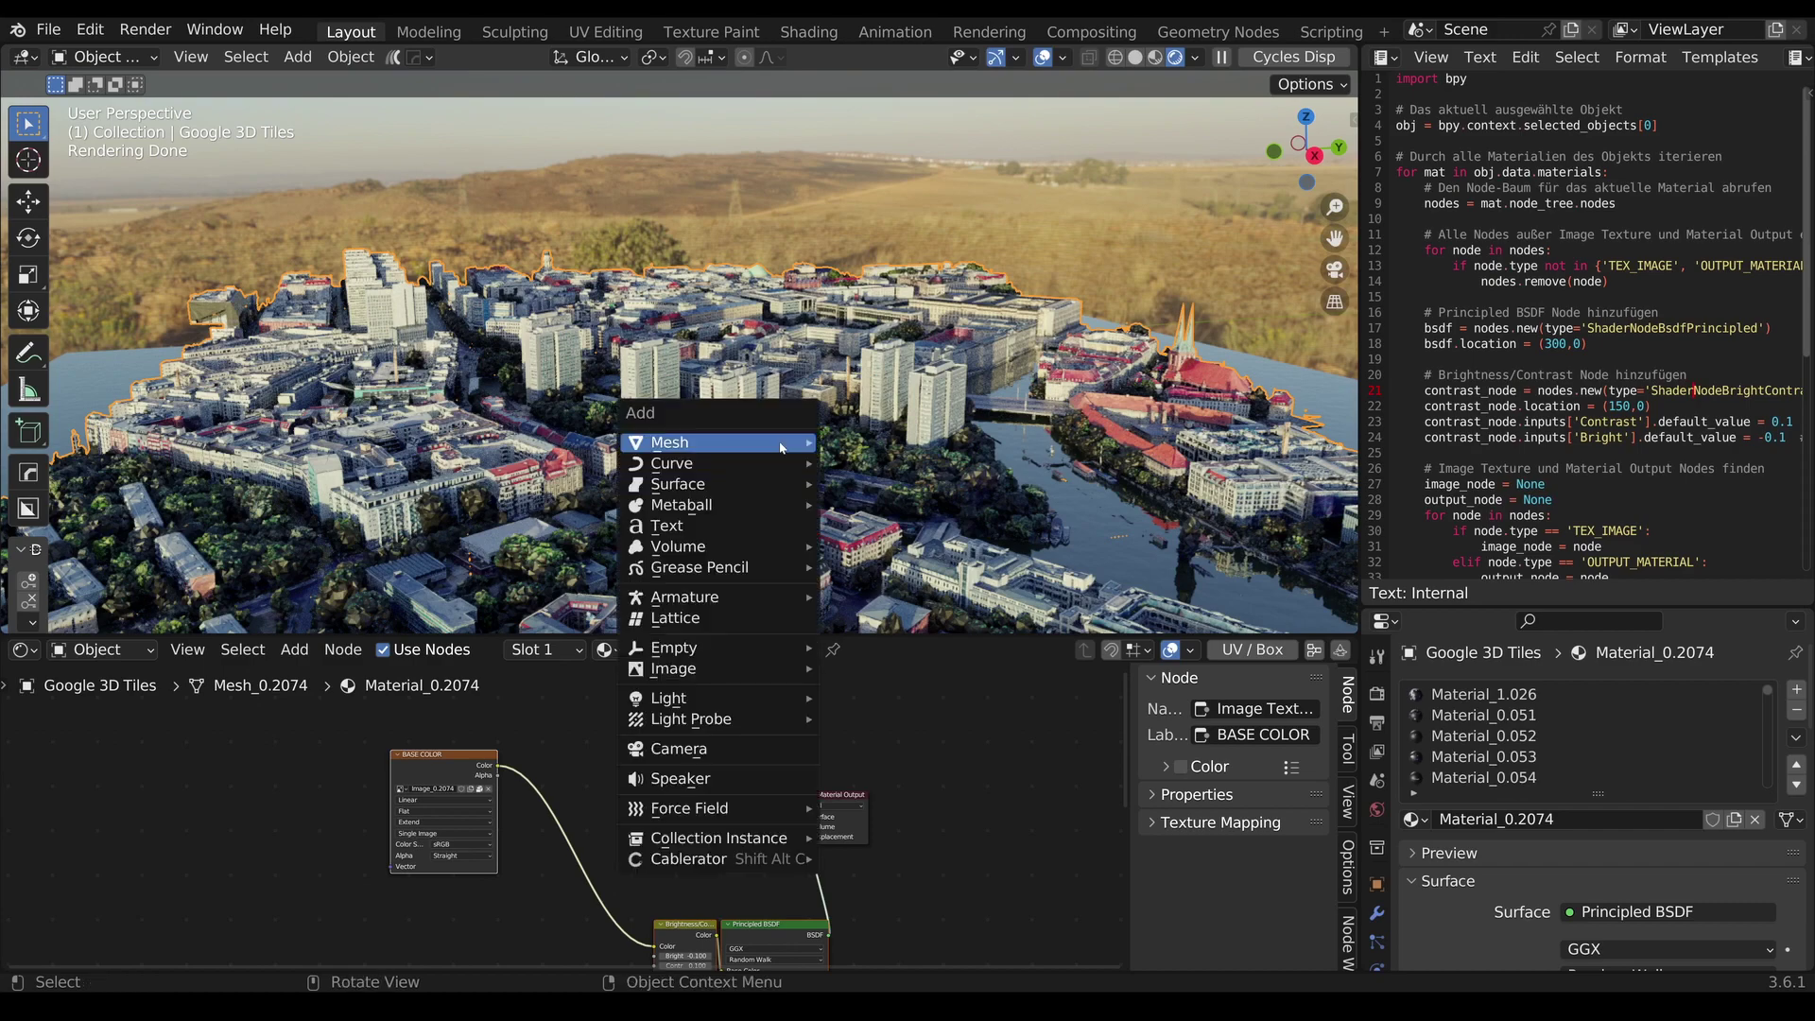
mouse_move(781, 447)
click(879, 458)
key(s)
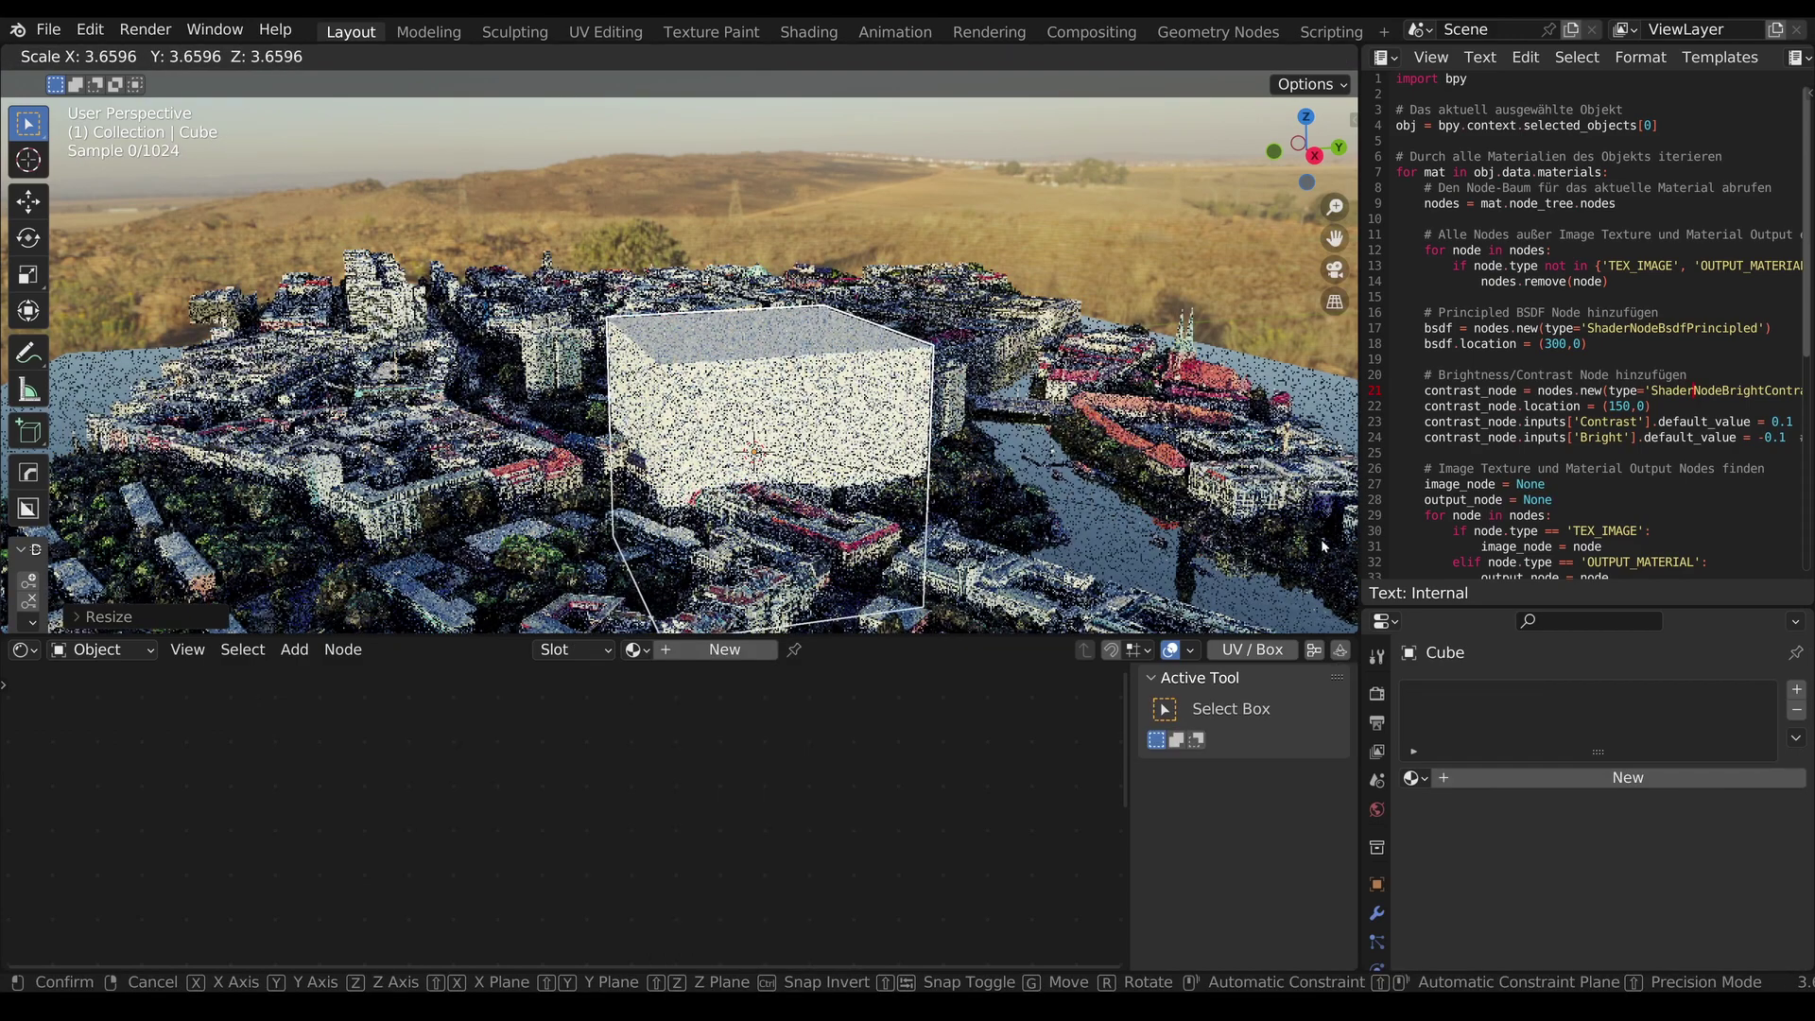
click(1319, 539)
key(g)
key(Return)
key(s)
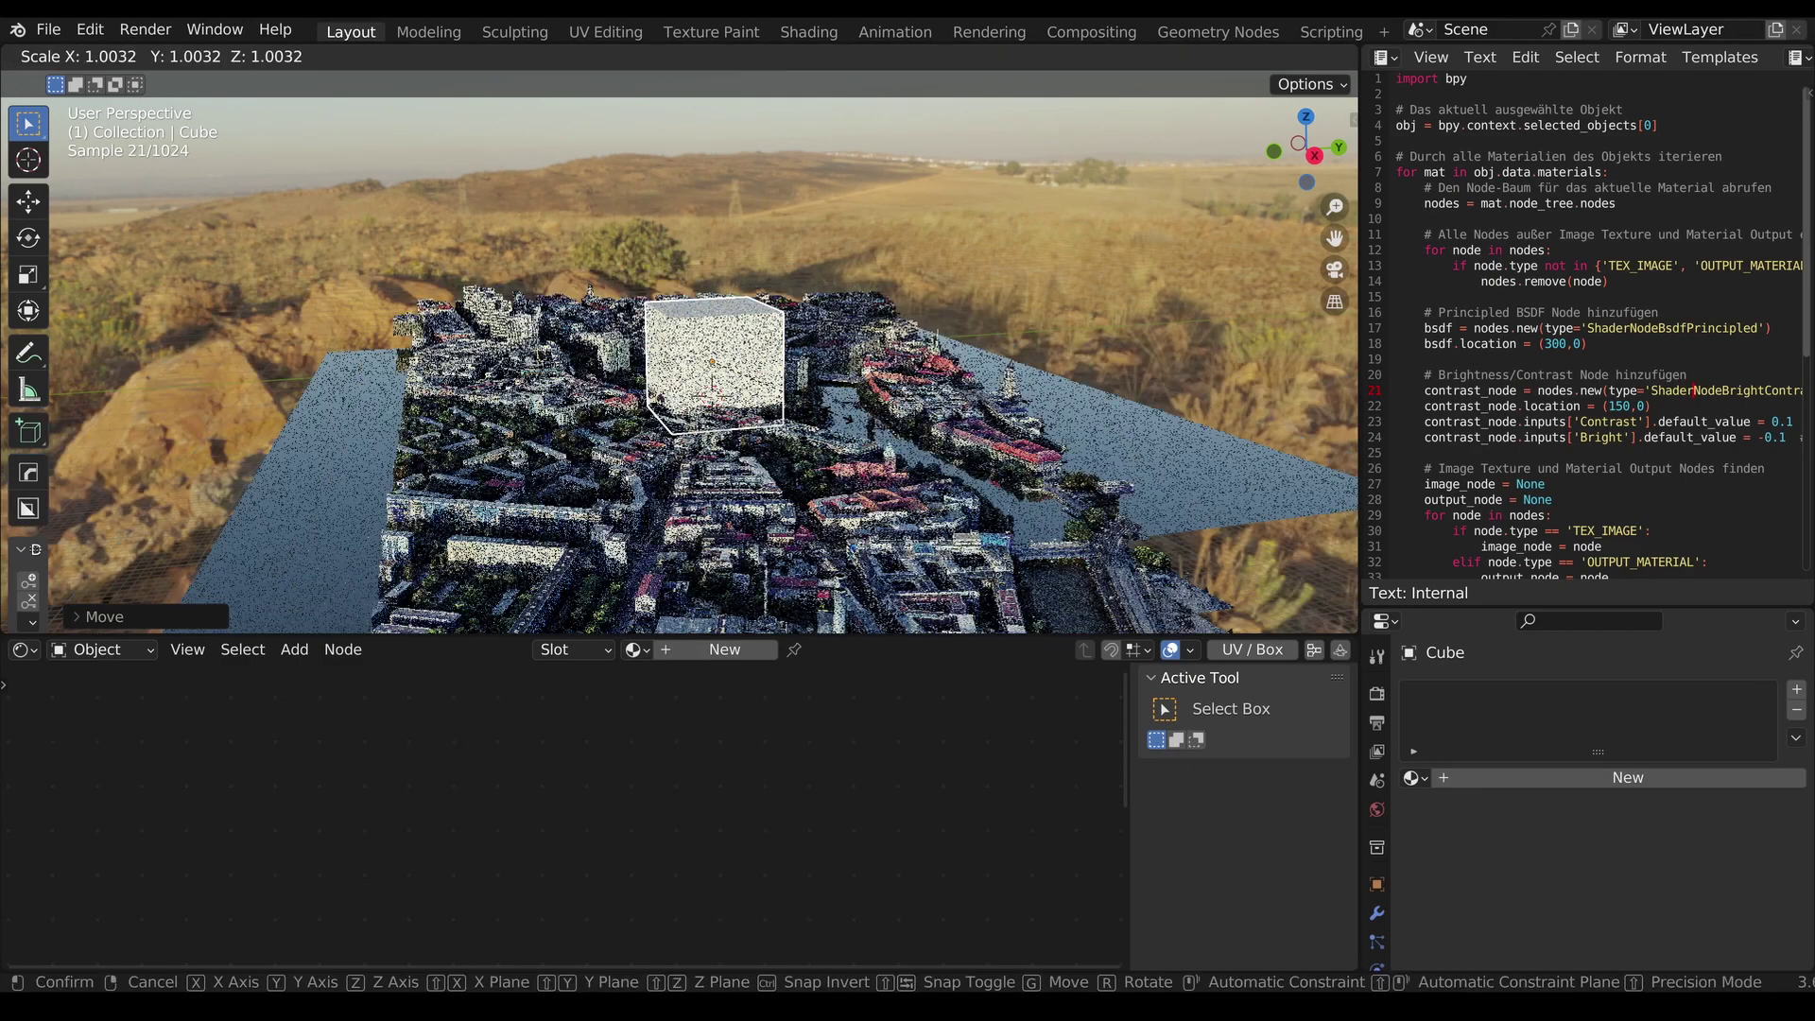
key(shift+z)
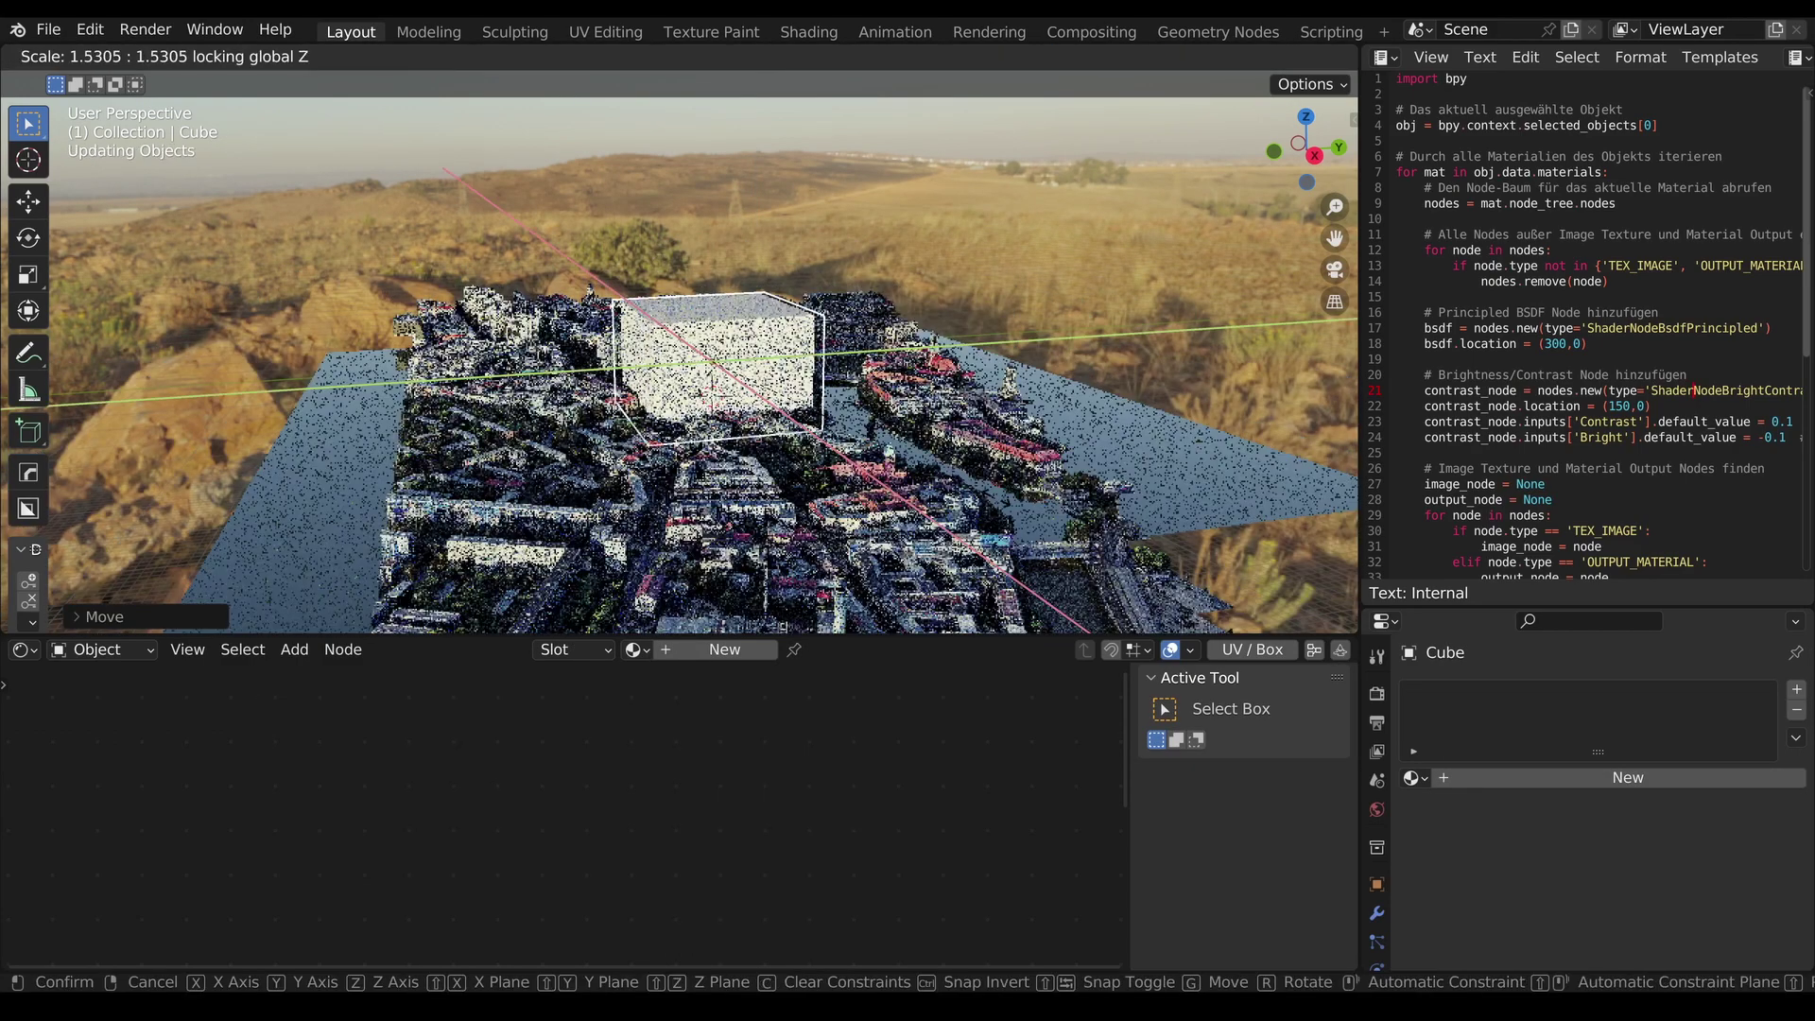
key(Return)
- Give the cube a new material, replacing its Principled BSDF with a Volume Scatter node connected to the output's Volume
click(724, 649)
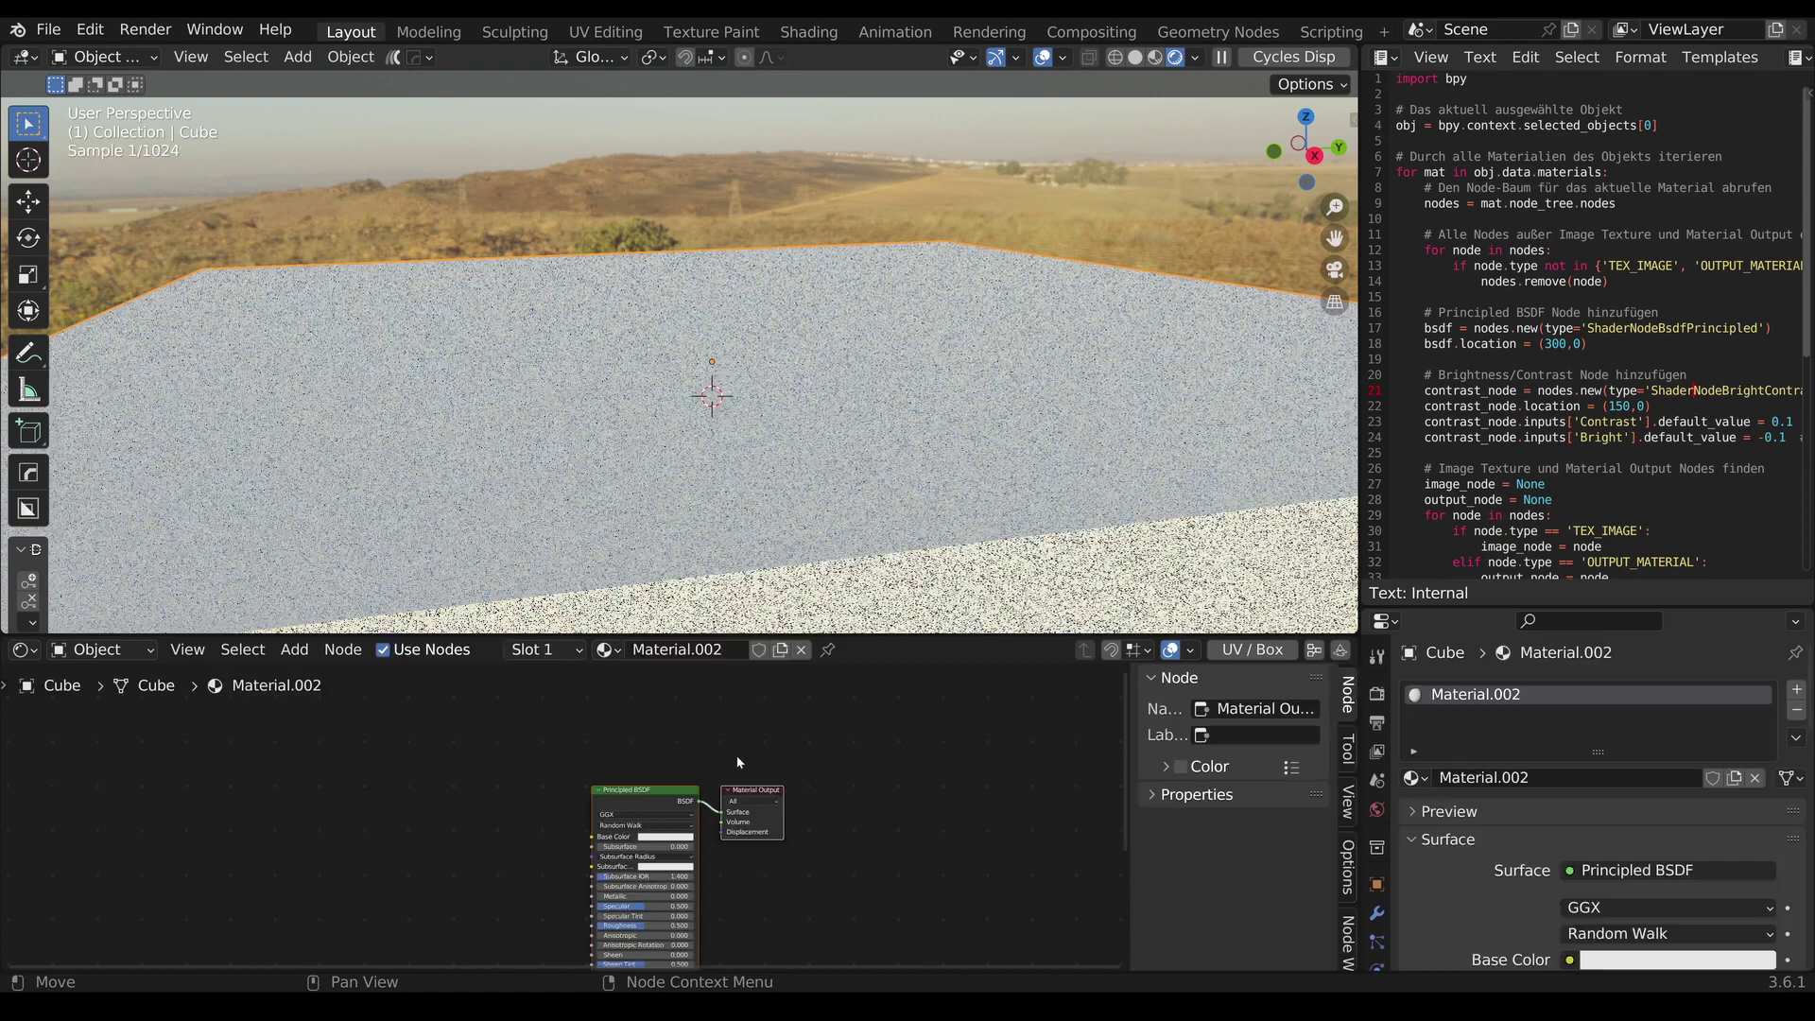
click(628, 794)
key(x)
key(shift+a)
mouse_move(612, 833)
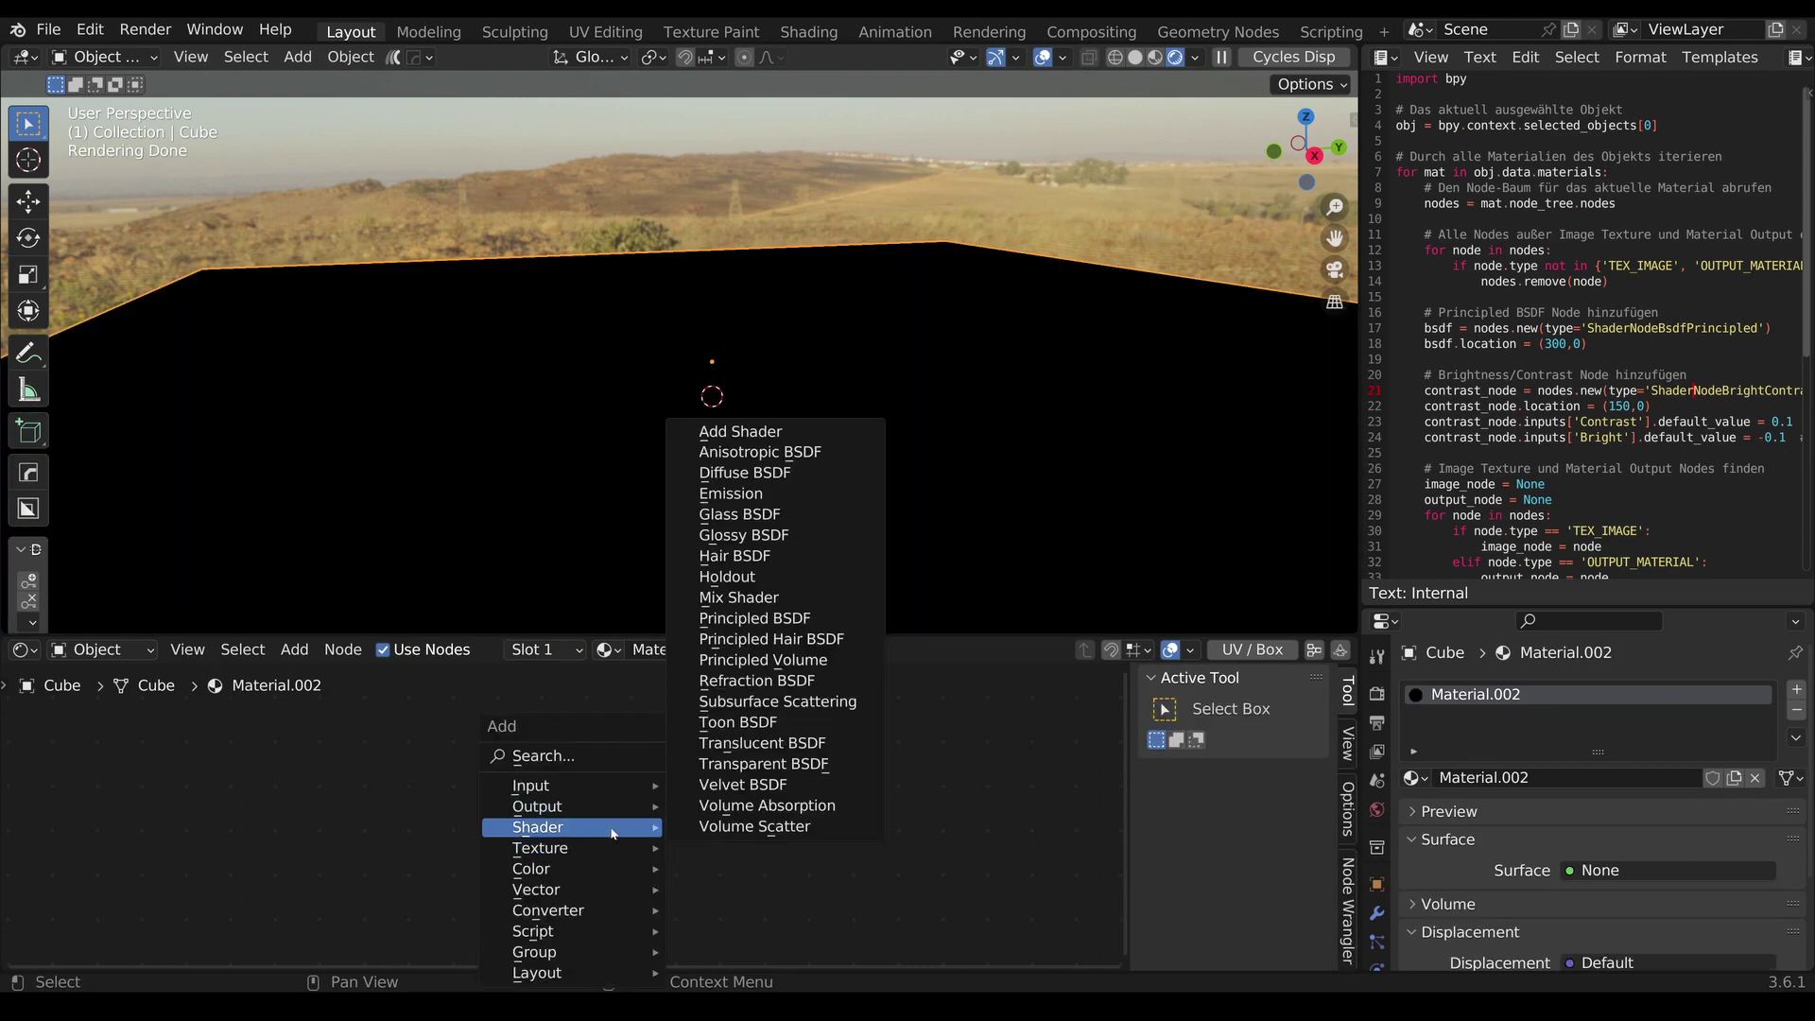
click(676, 825)
click(737, 821)
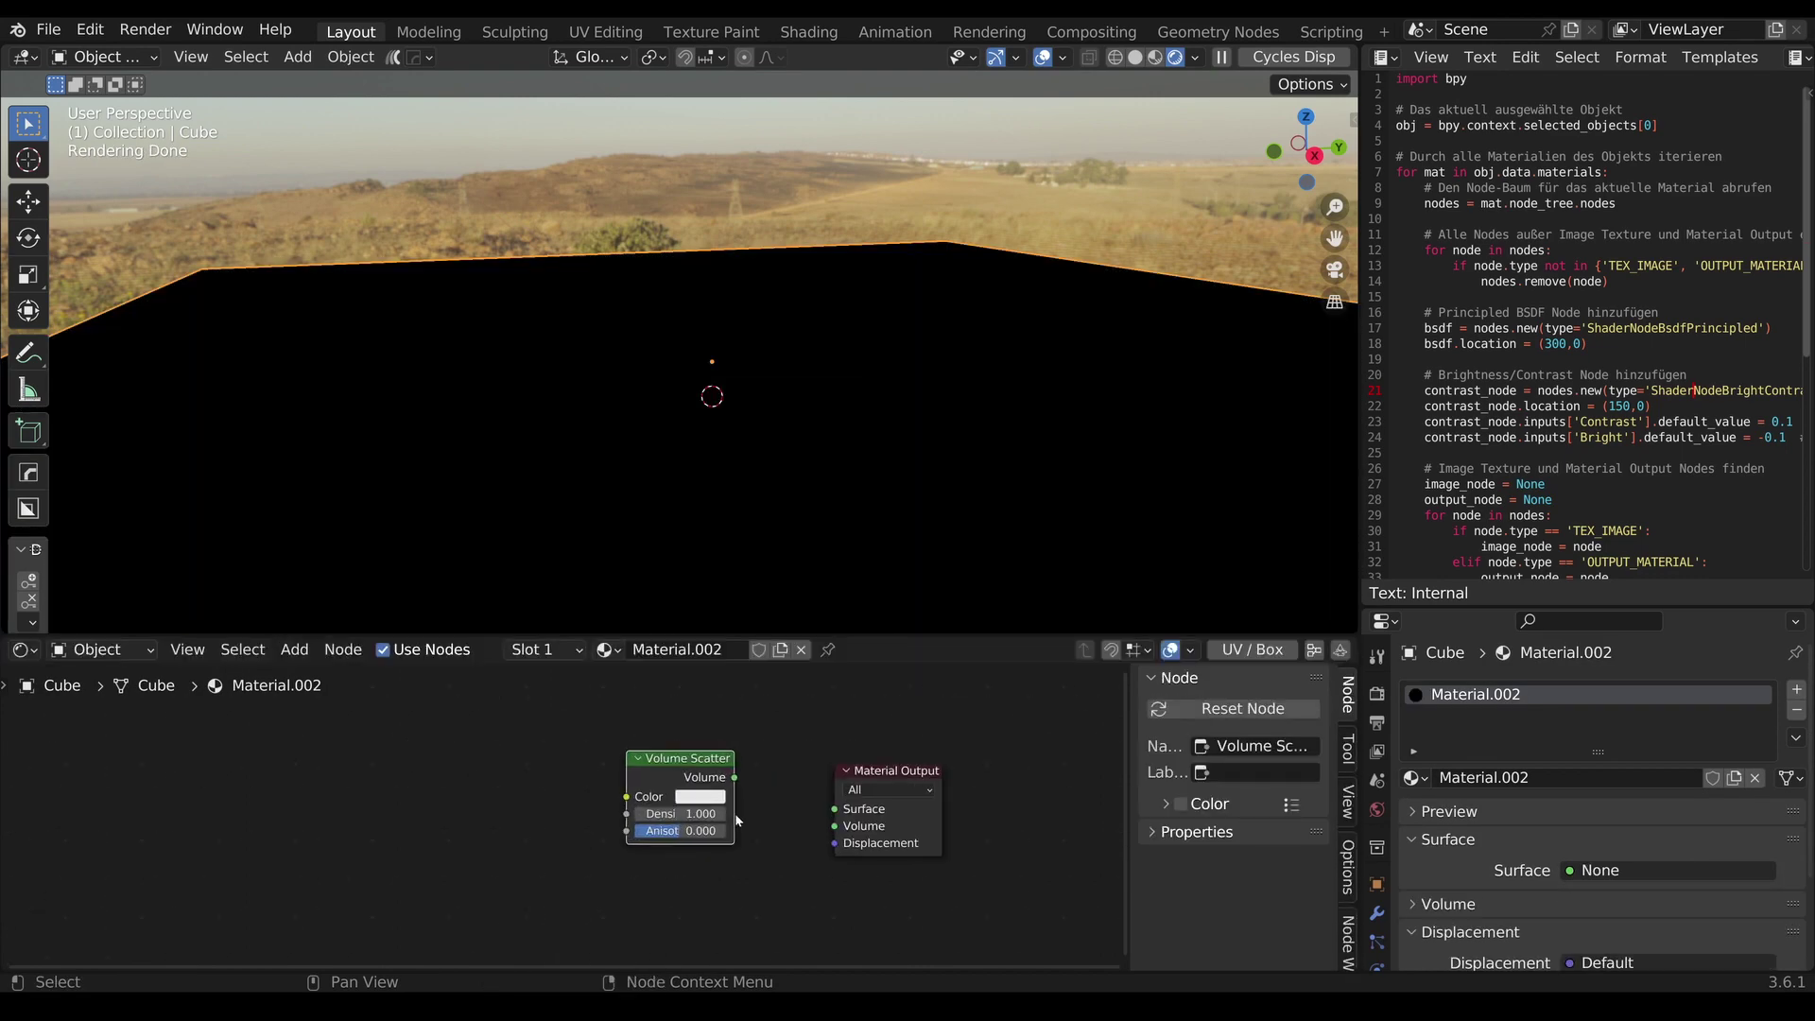
drag(734, 777, 834, 825)
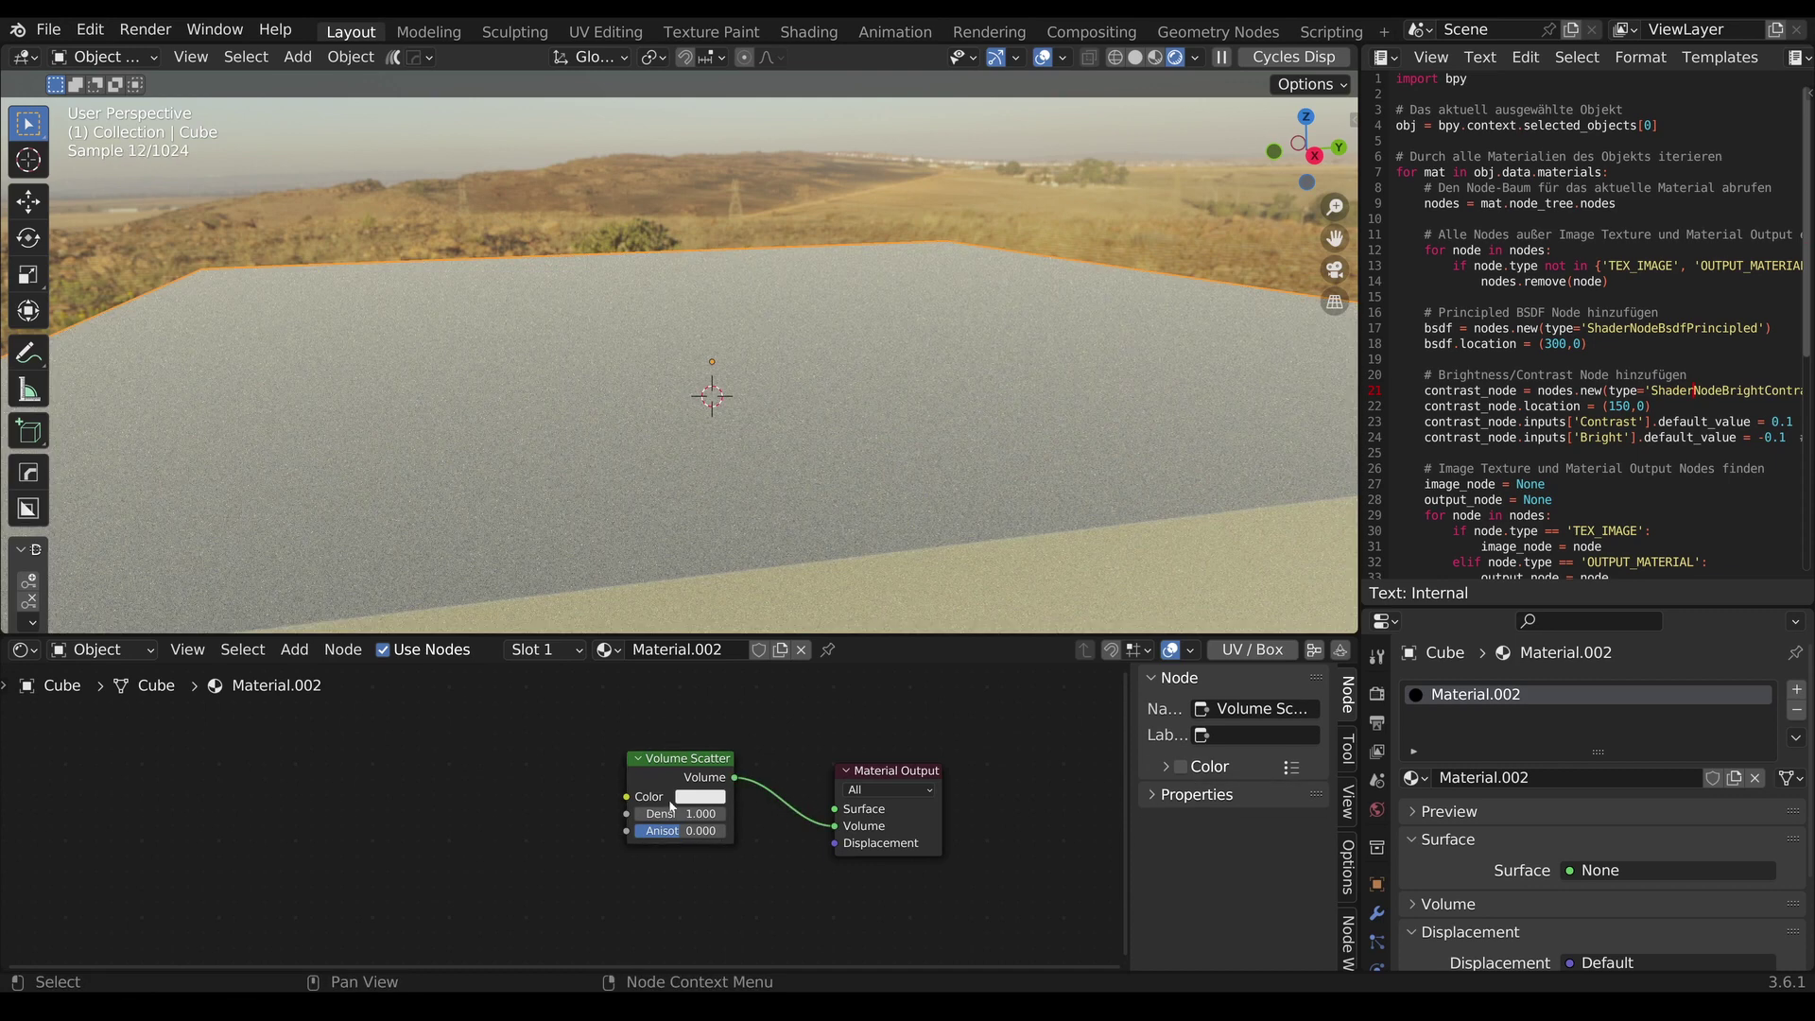
- Set the Volume Scatter node's density to 0.001 and its anisotropy to 0.438
click(668, 813)
key(Return)
drag(667, 831, 702, 835)
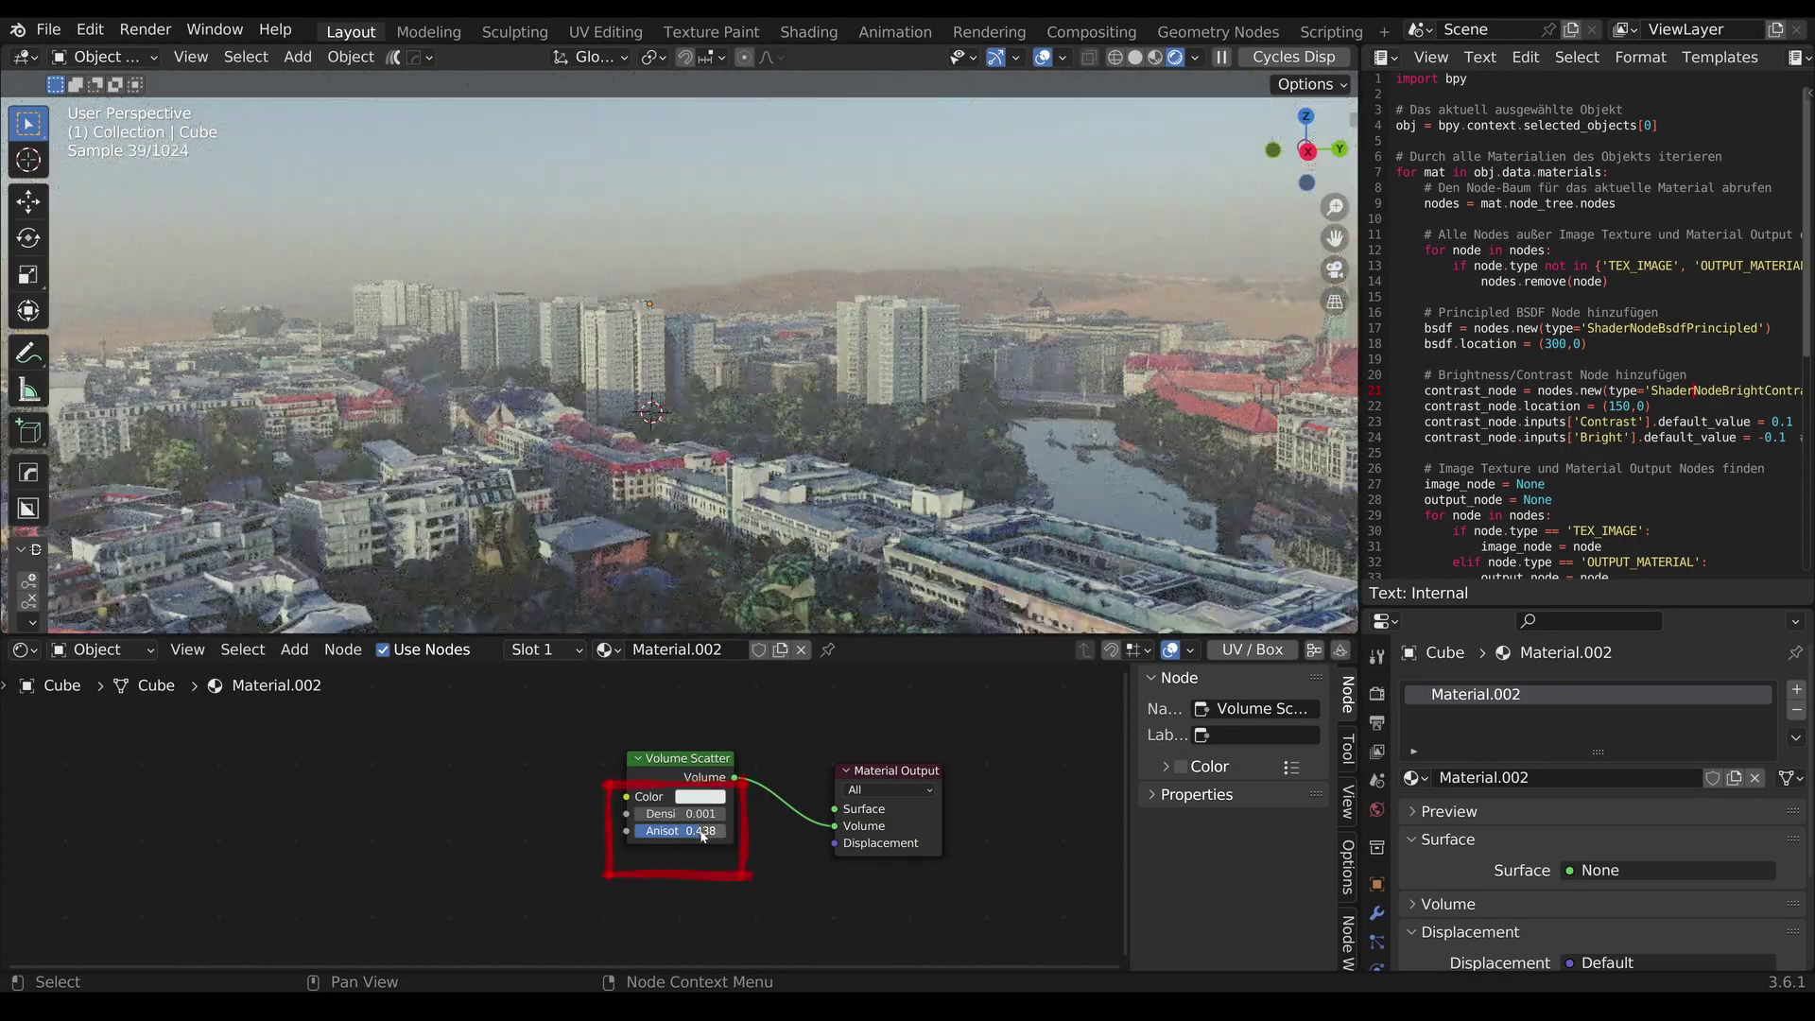
- Duplicate the Google 3D Tiles model twice, rotating and moving the copies beside the original to extend the city
middle_drag(718, 284, 742, 484)
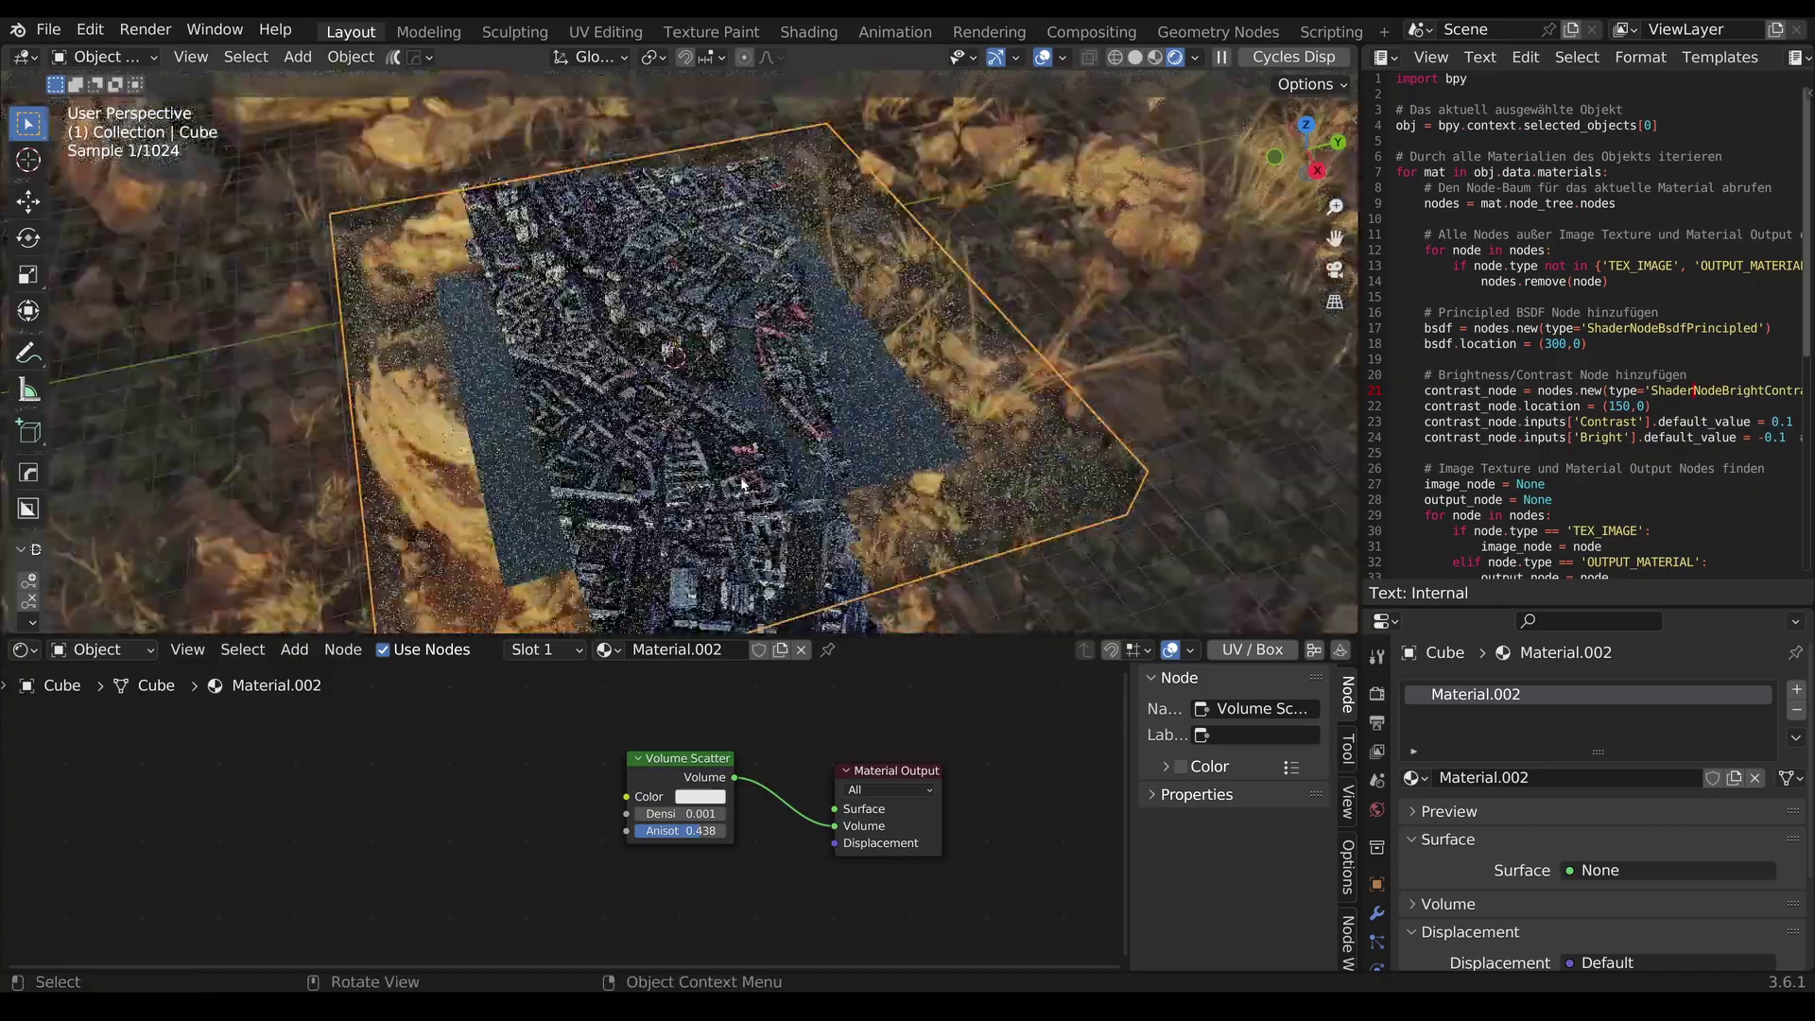
click(680, 340)
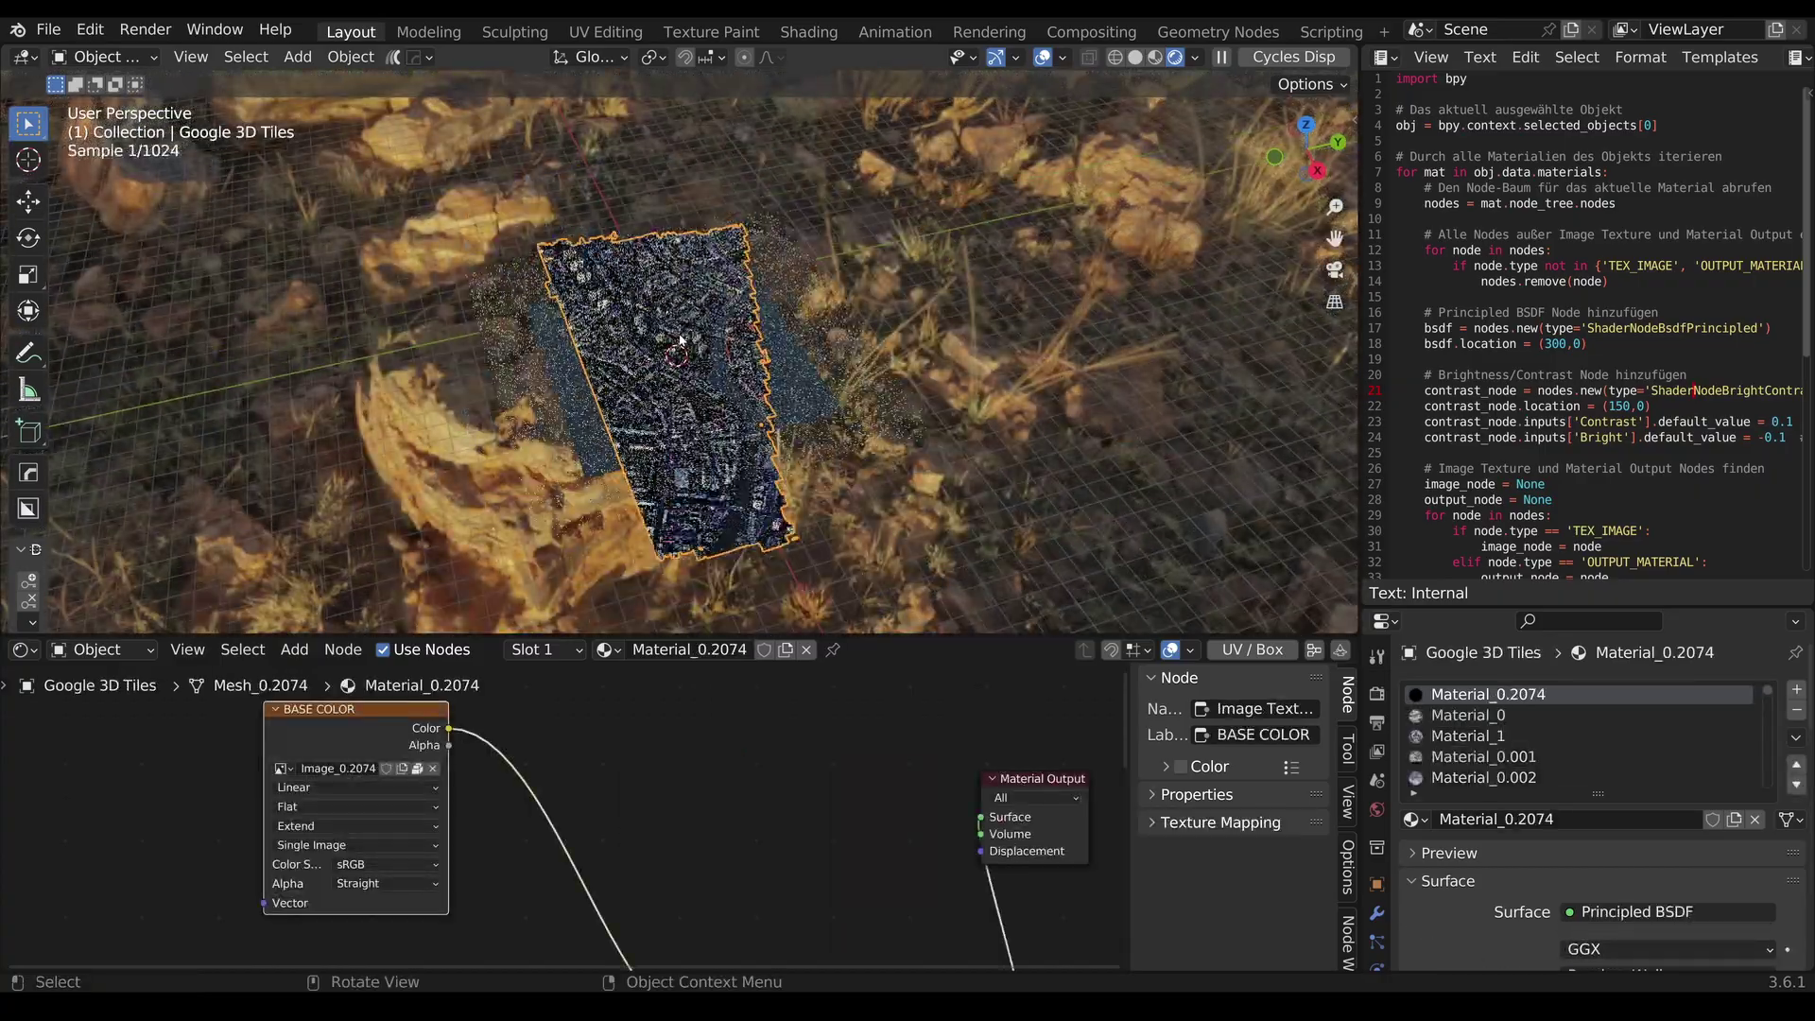
key(shift+d)
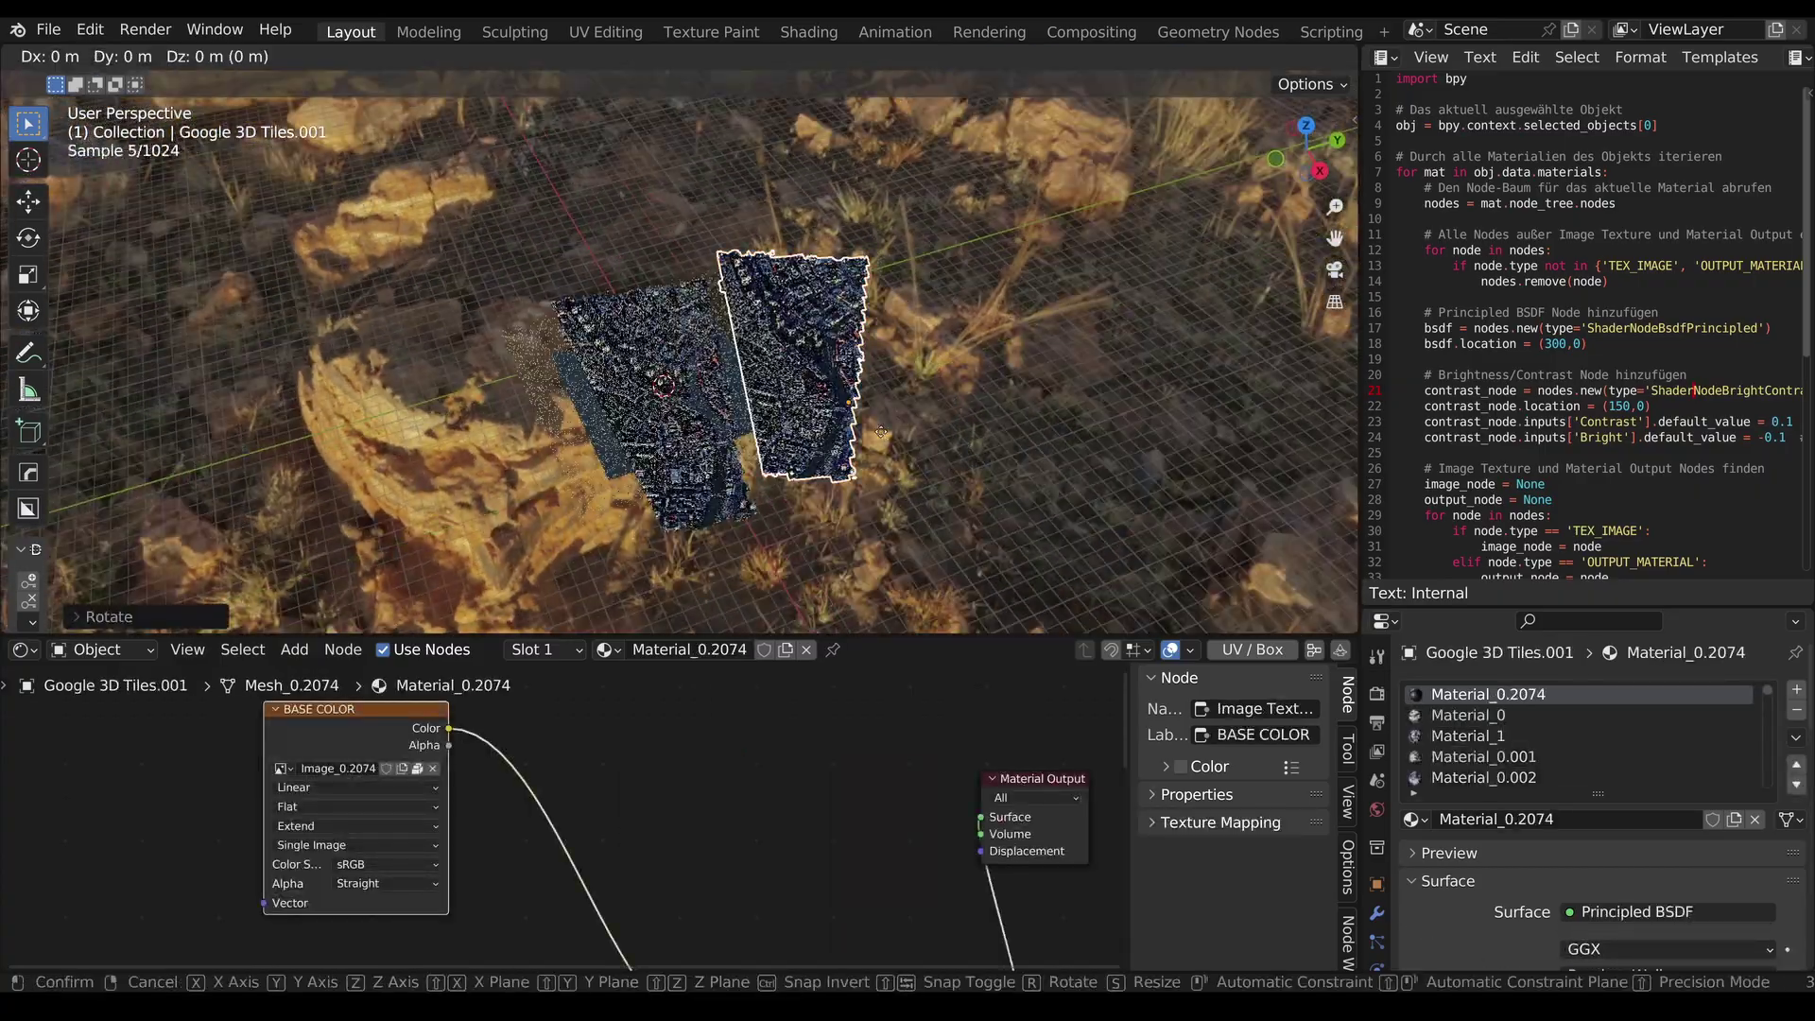
key(z)
click(797, 507)
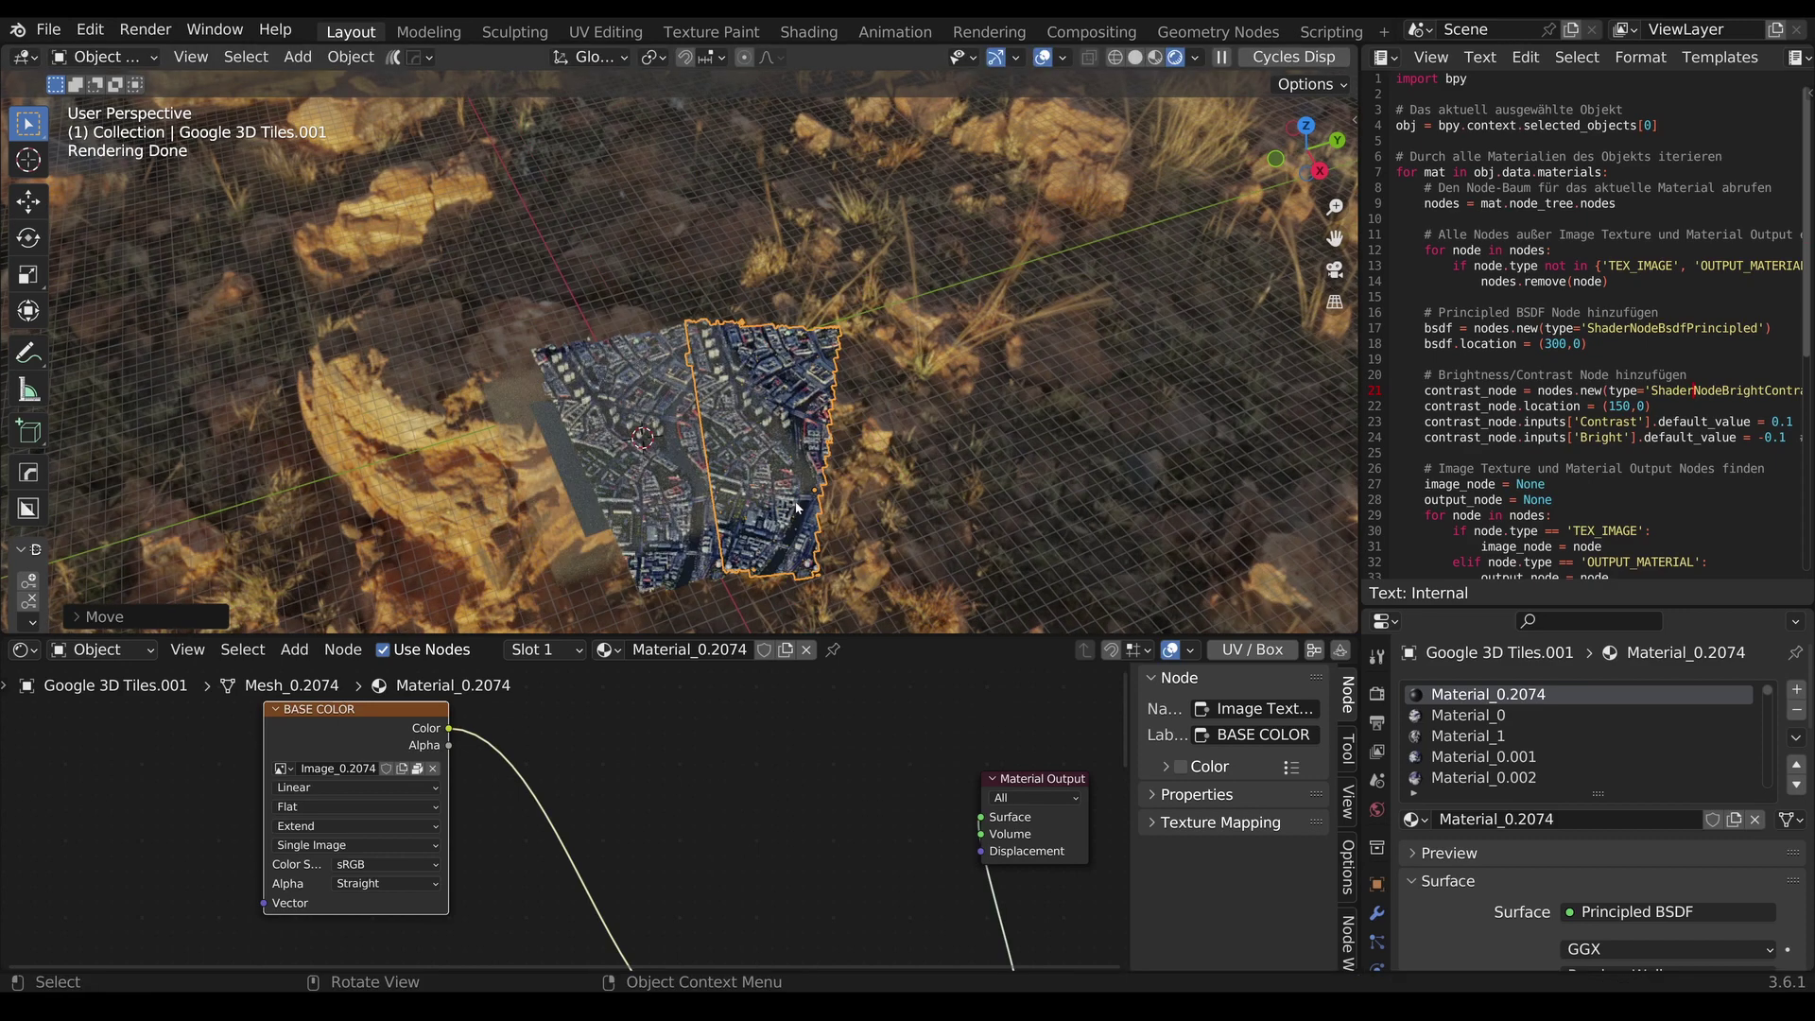
key(shift+d)
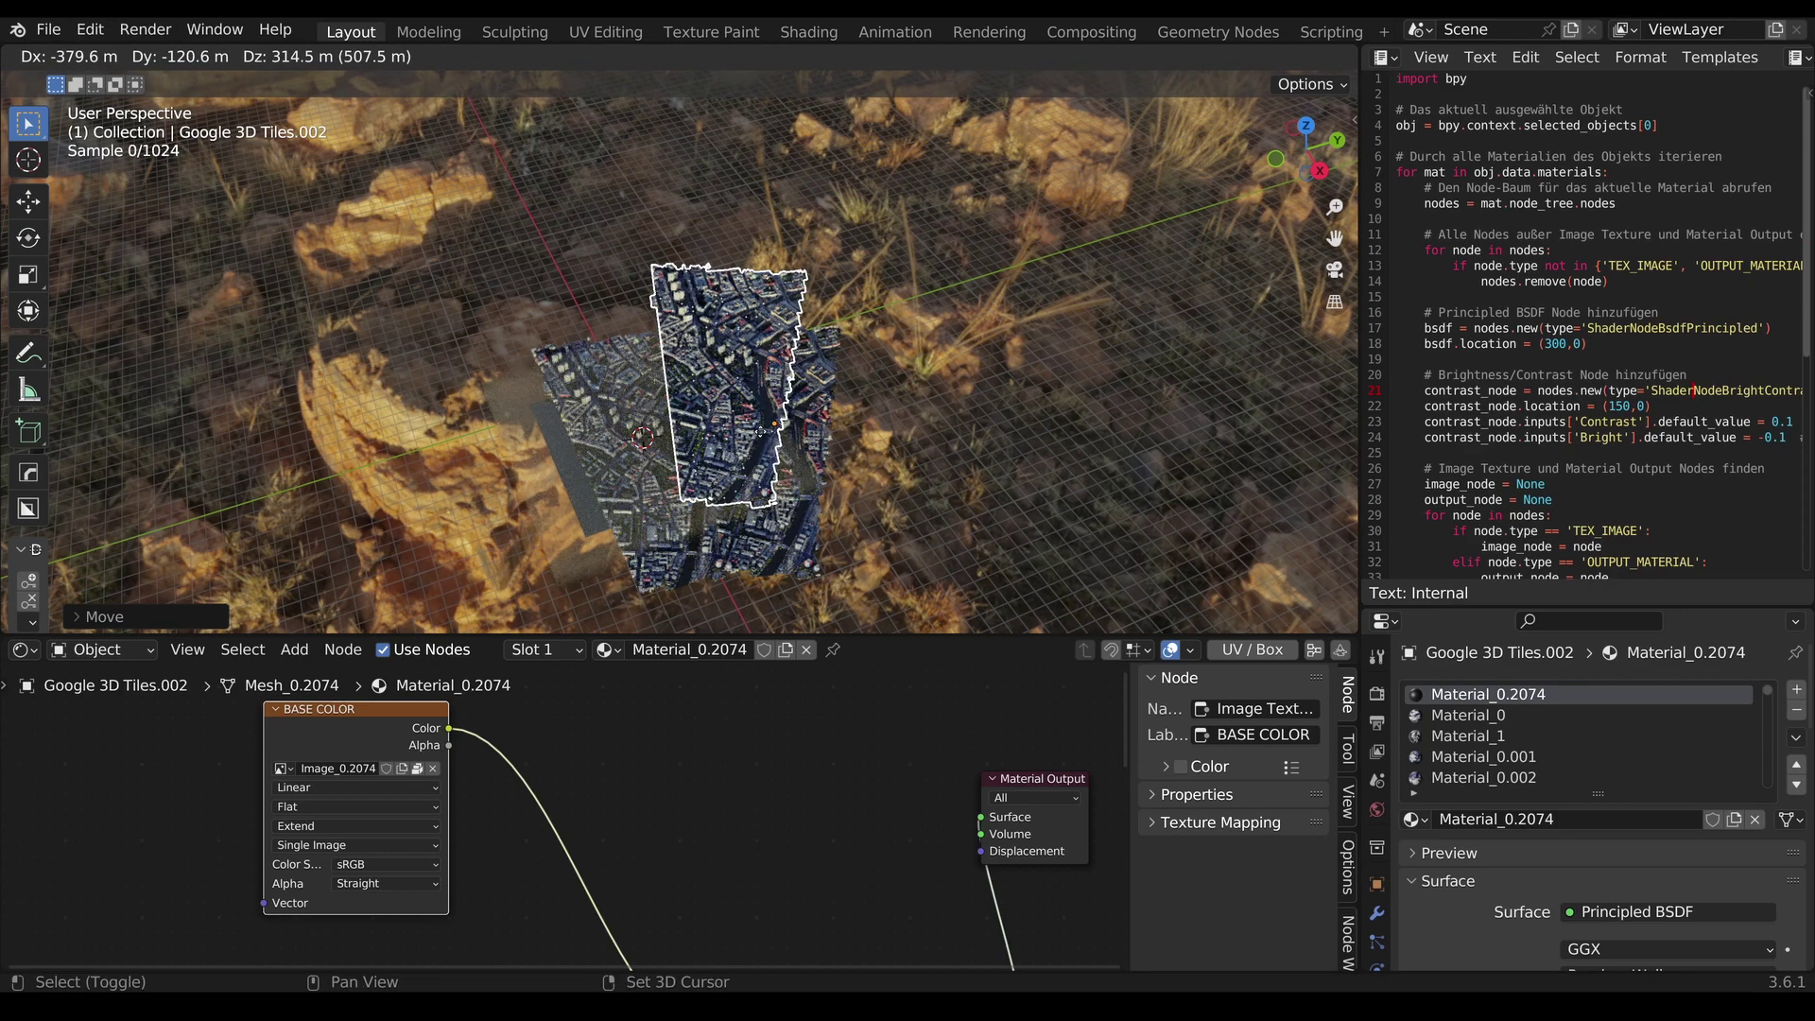
key(z)
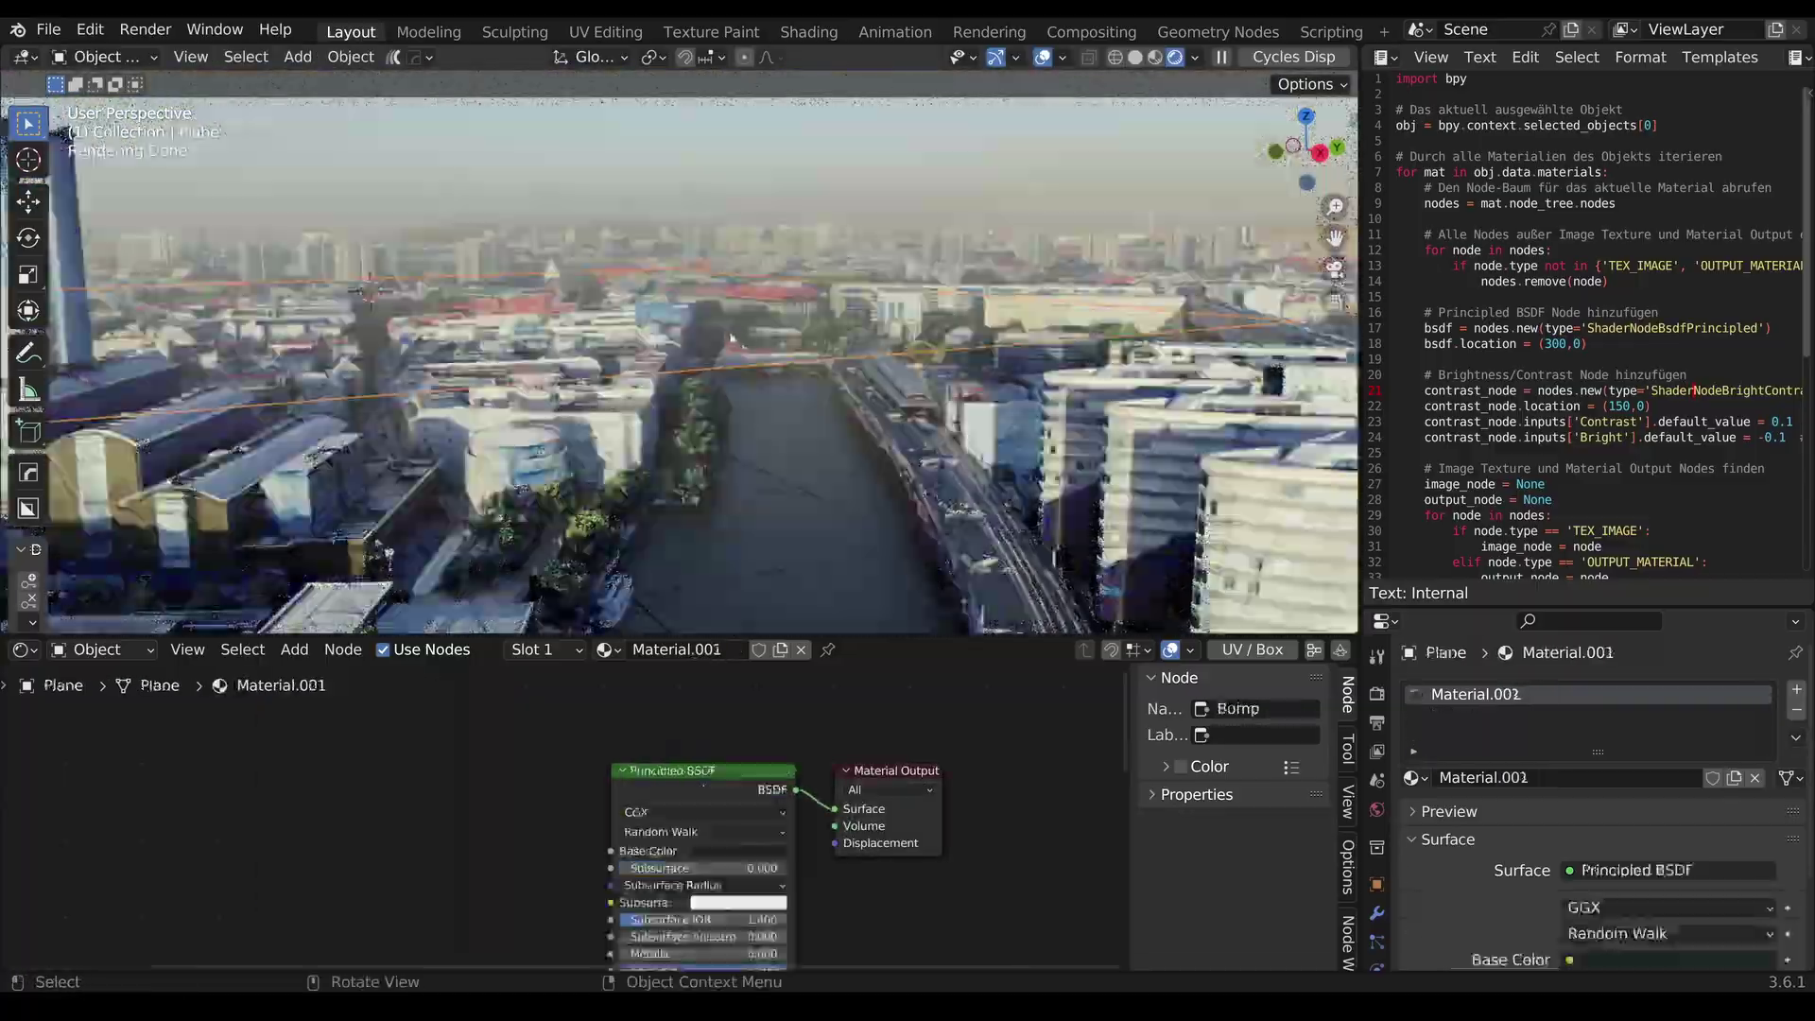
- Scale up the water plane to reach under the duplicated city areas and select the fog cube
key(s)
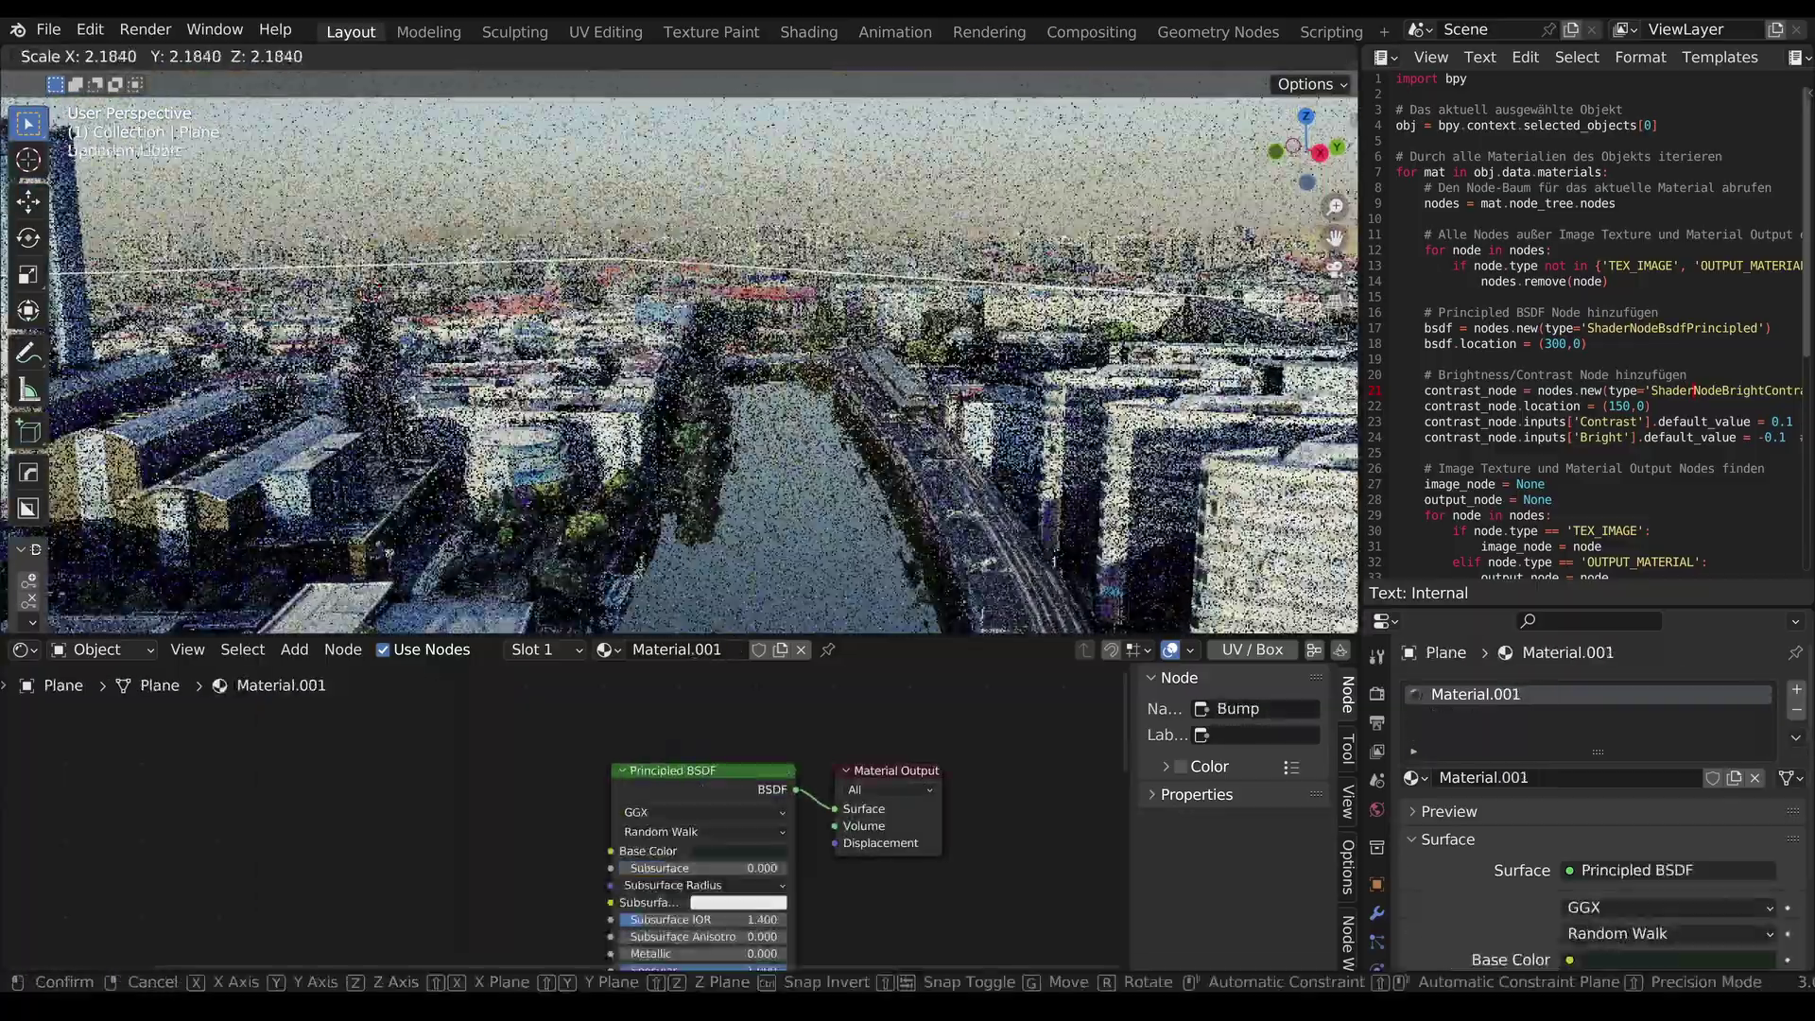
shift+middle_drag(785, 471, 795, 492)
click(724, 208)
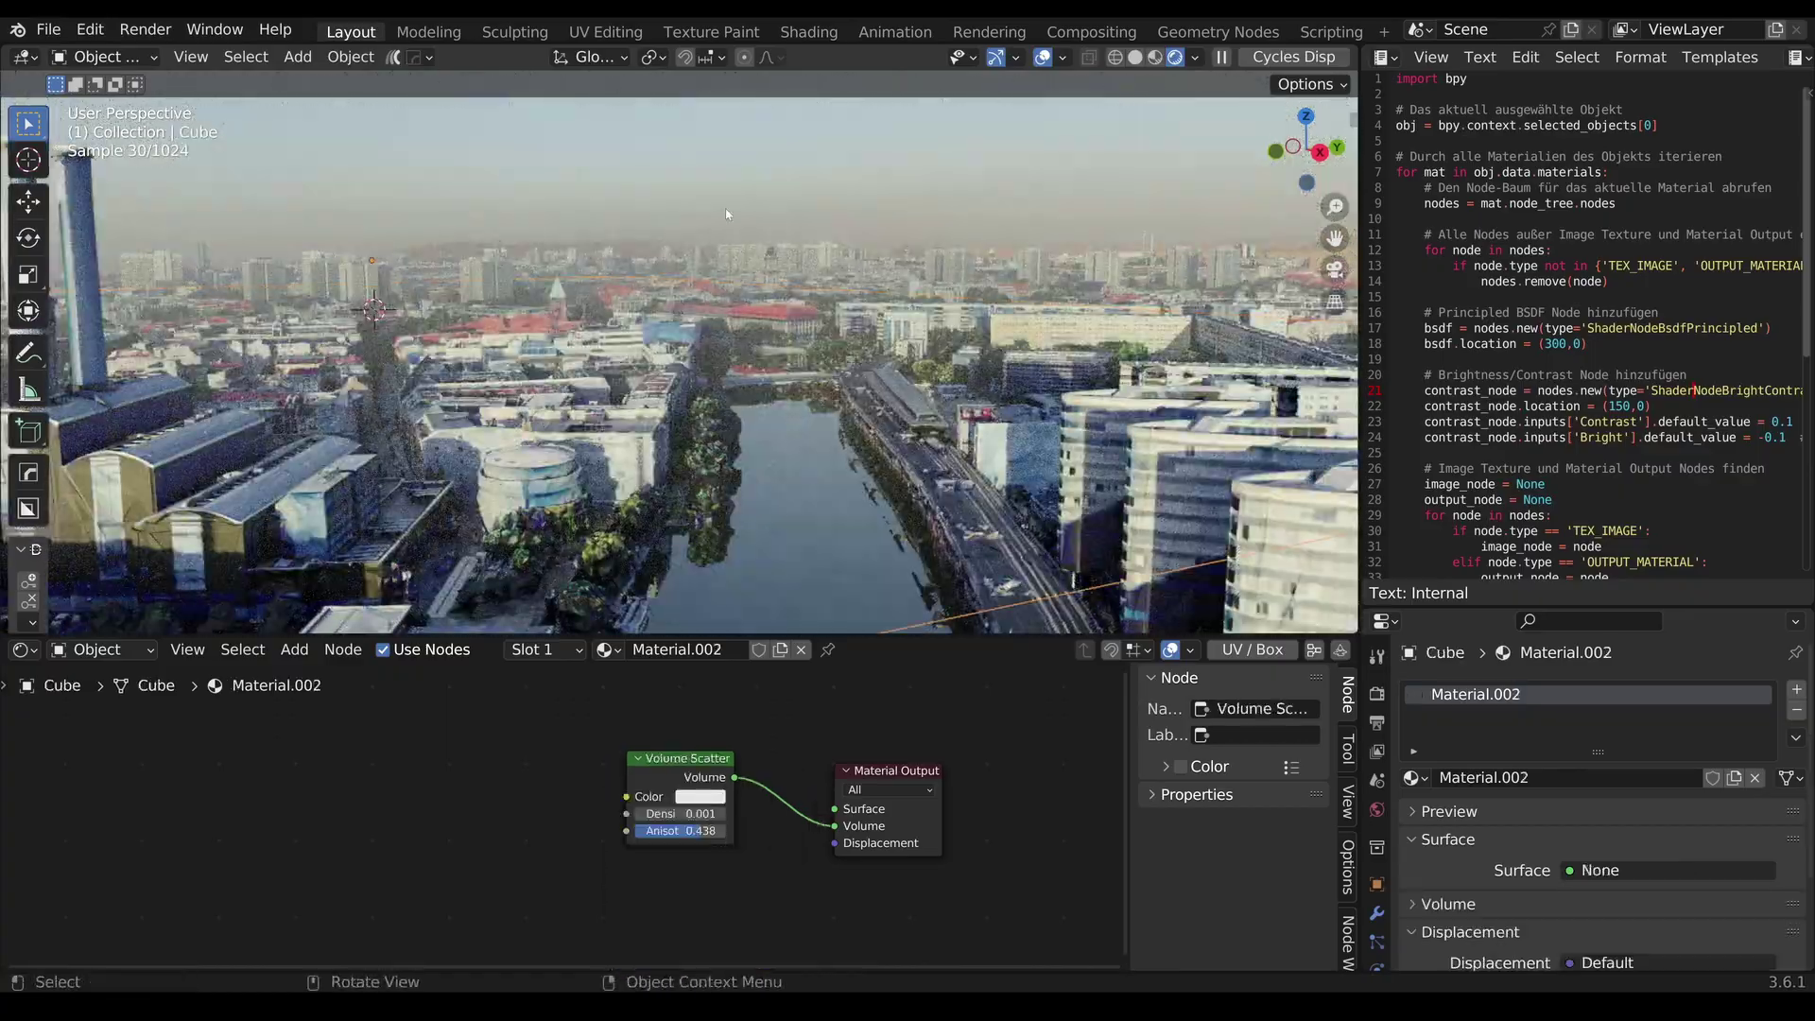
middle_drag(765, 343, 1089, 206)
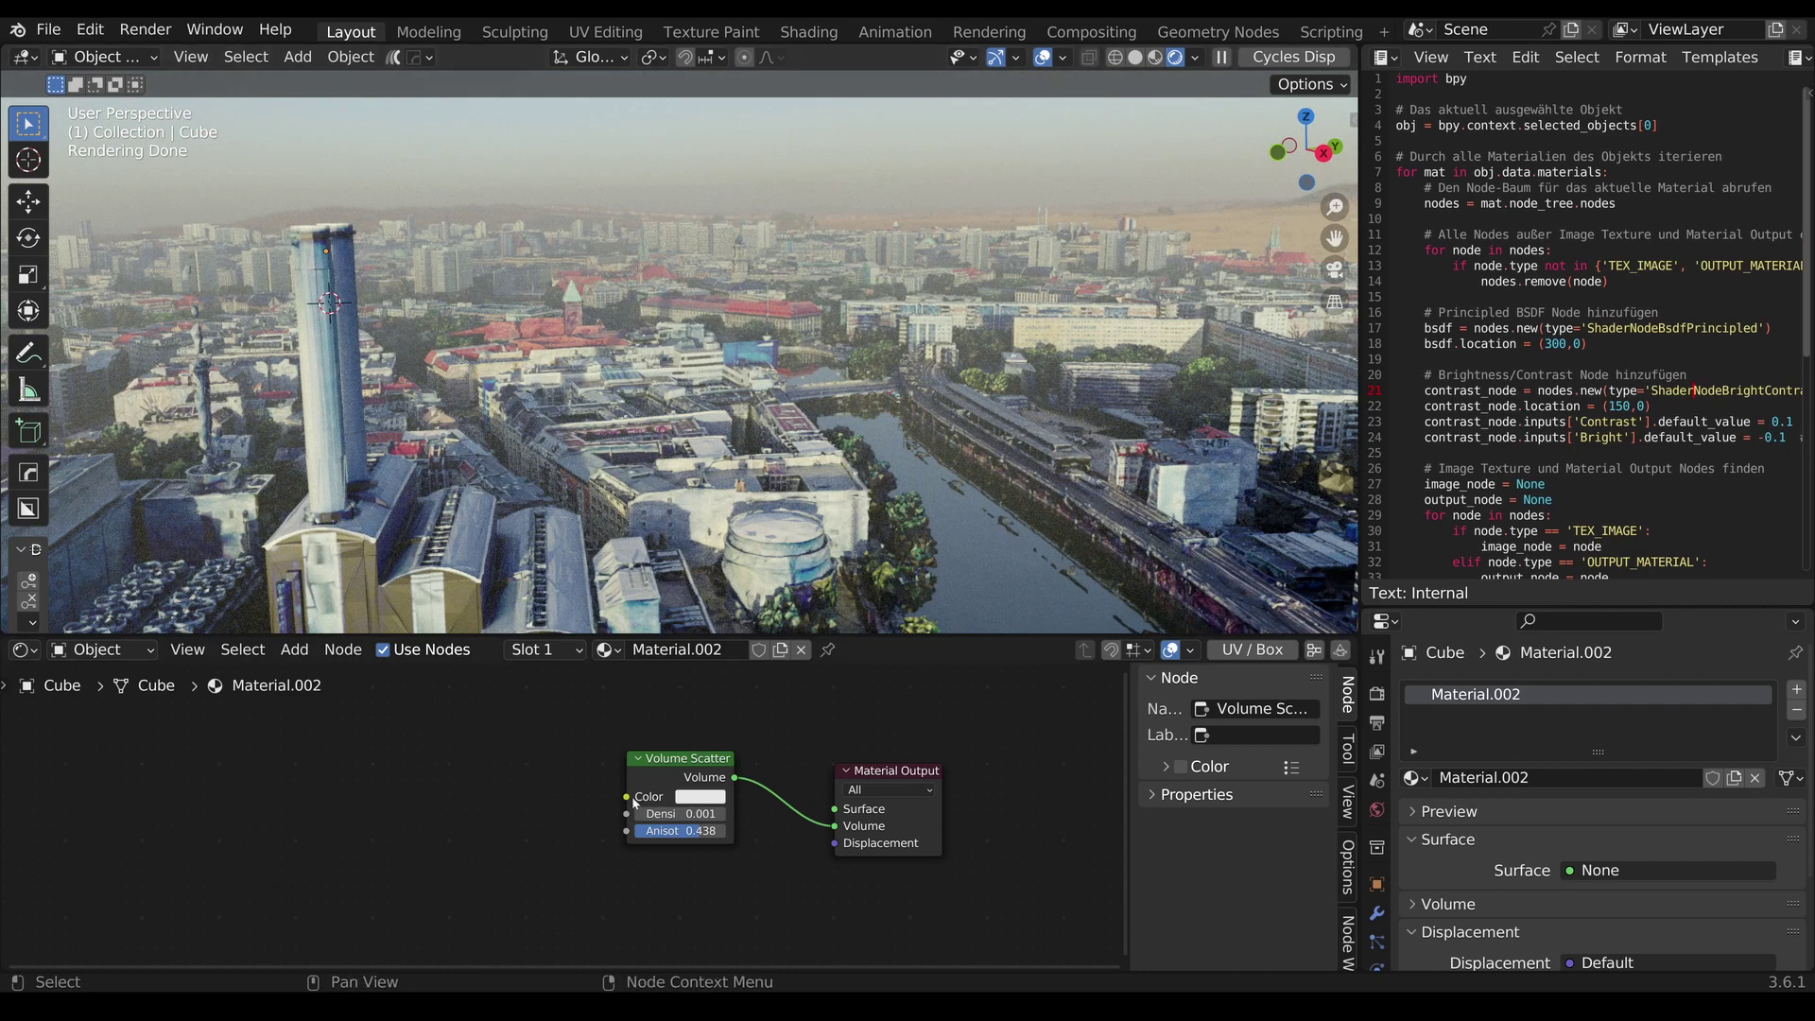
- Display the World shader node tree and unmute the Mapping node in front of the HDRI texture
click(102, 649)
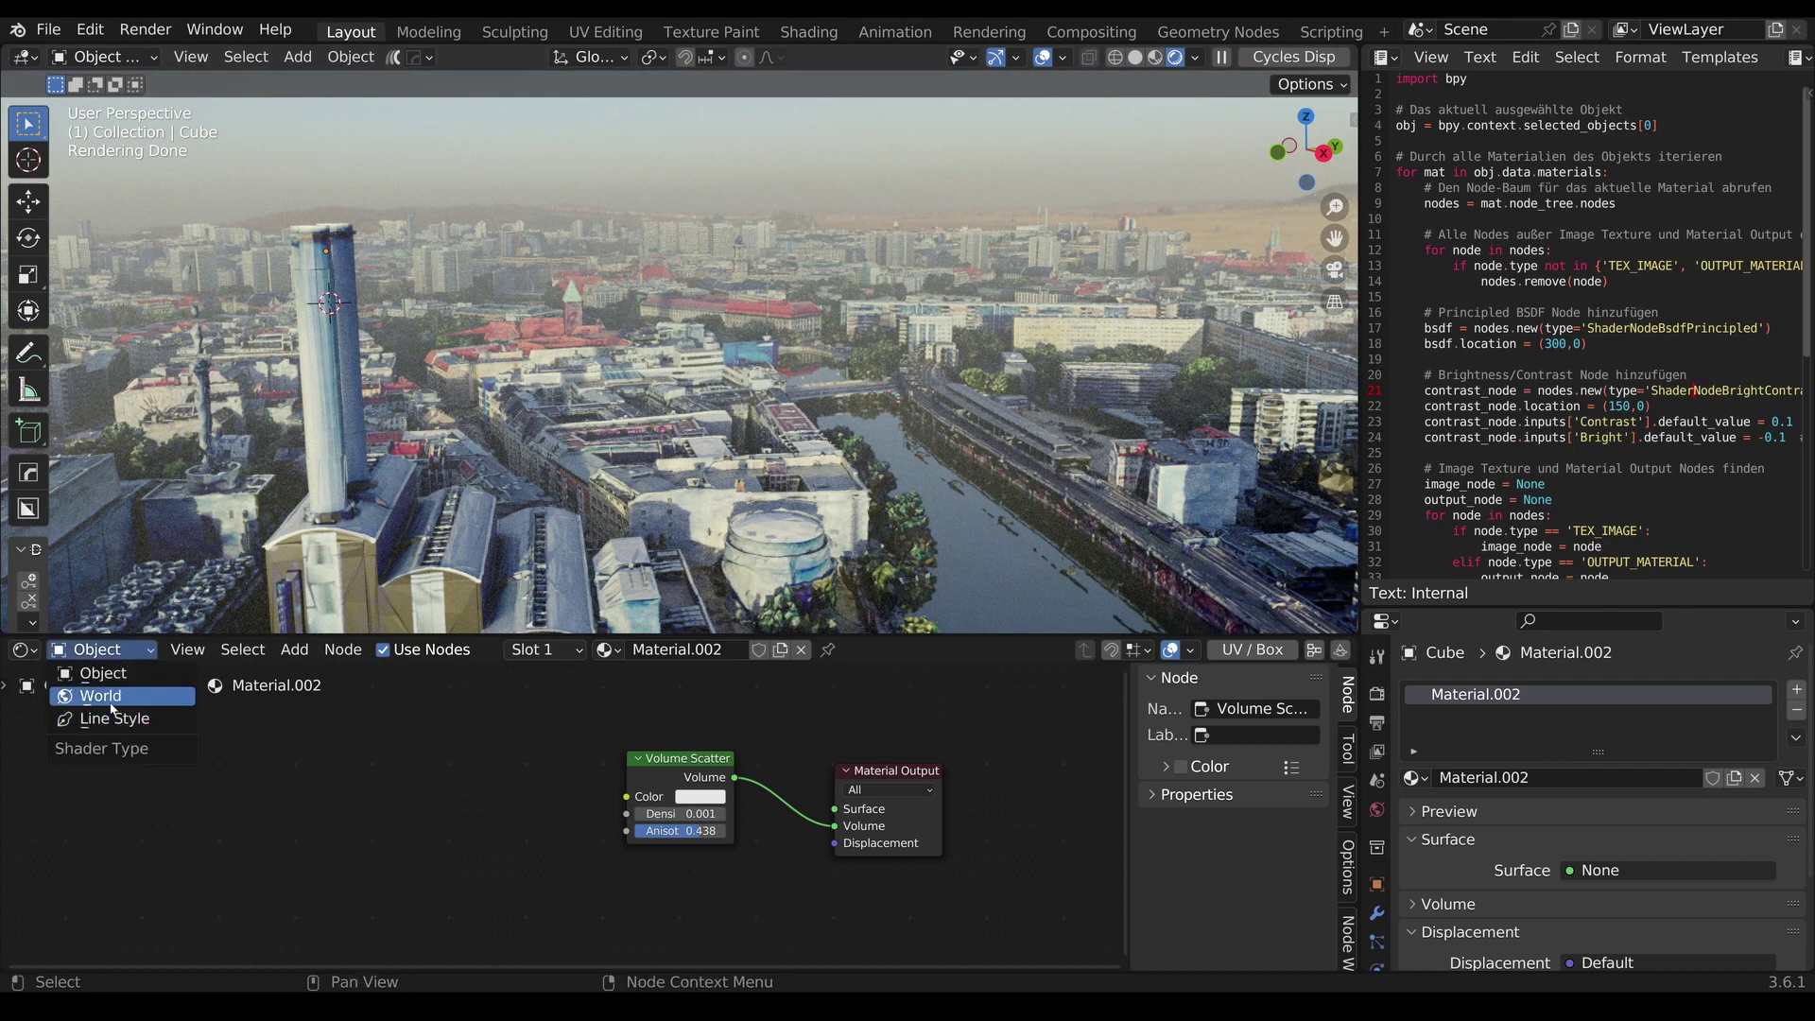
click(87, 697)
key(Home)
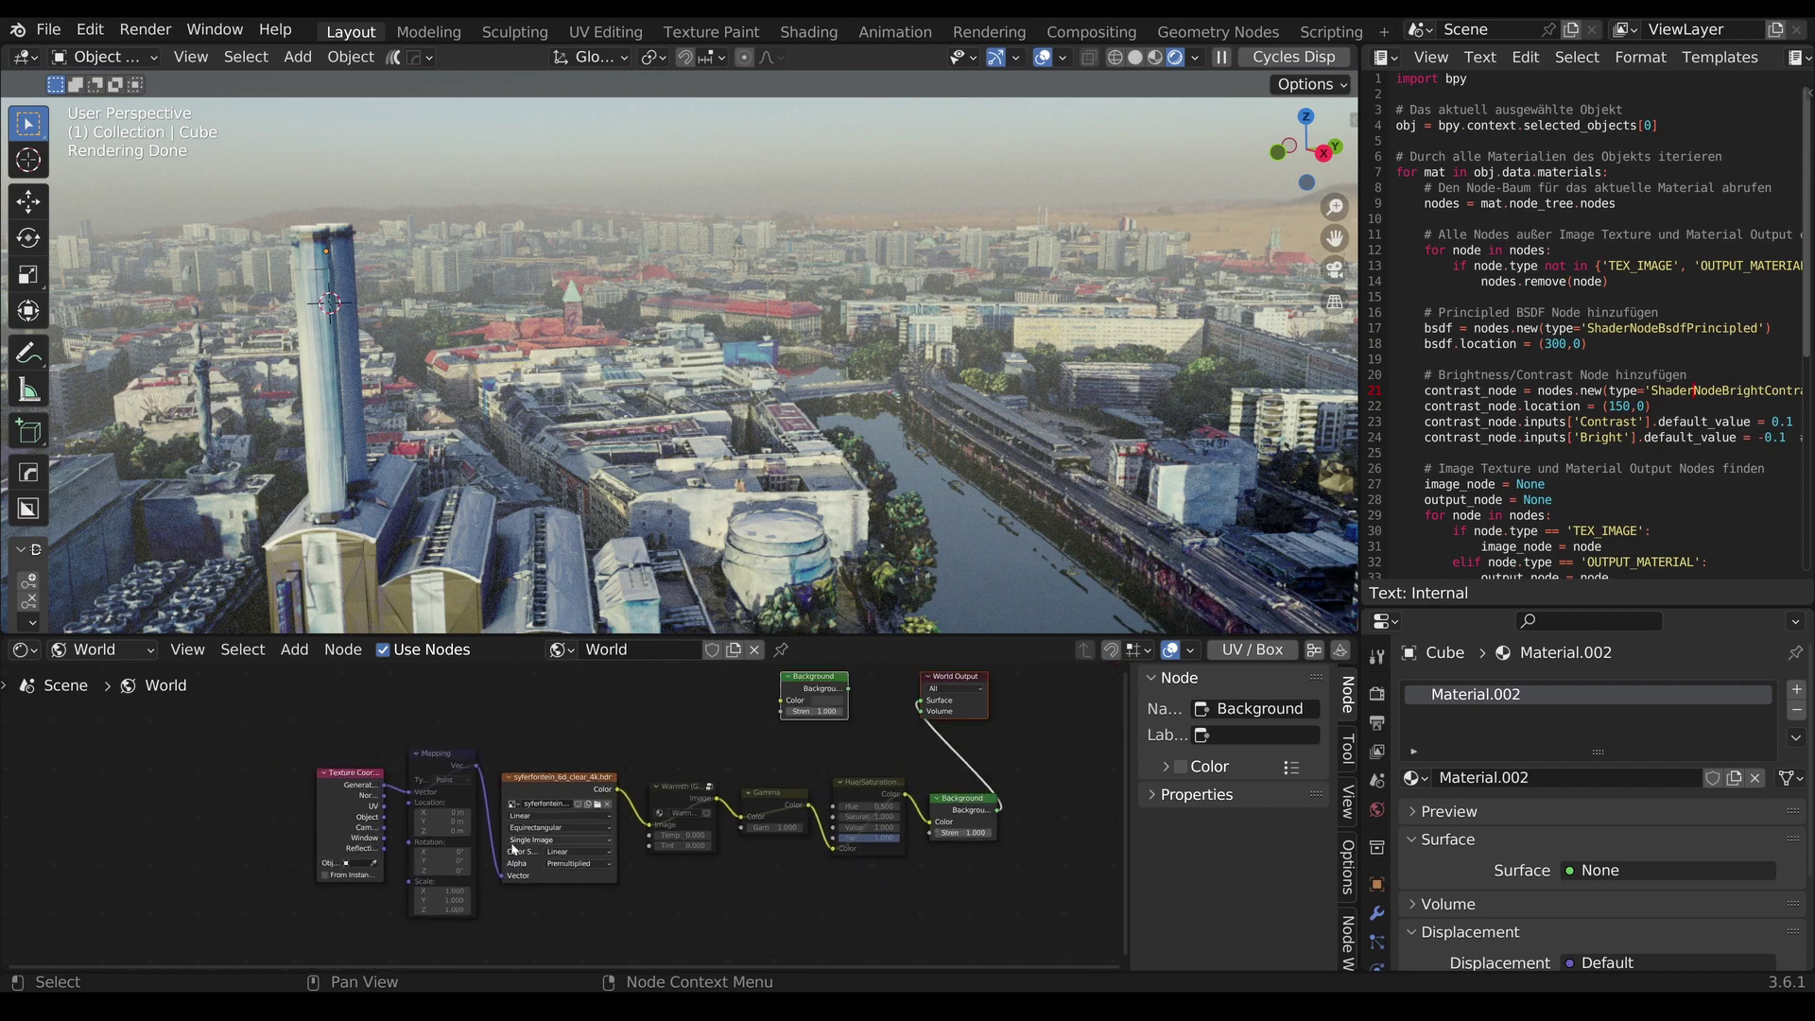
scroll(536, 744, up, 2)
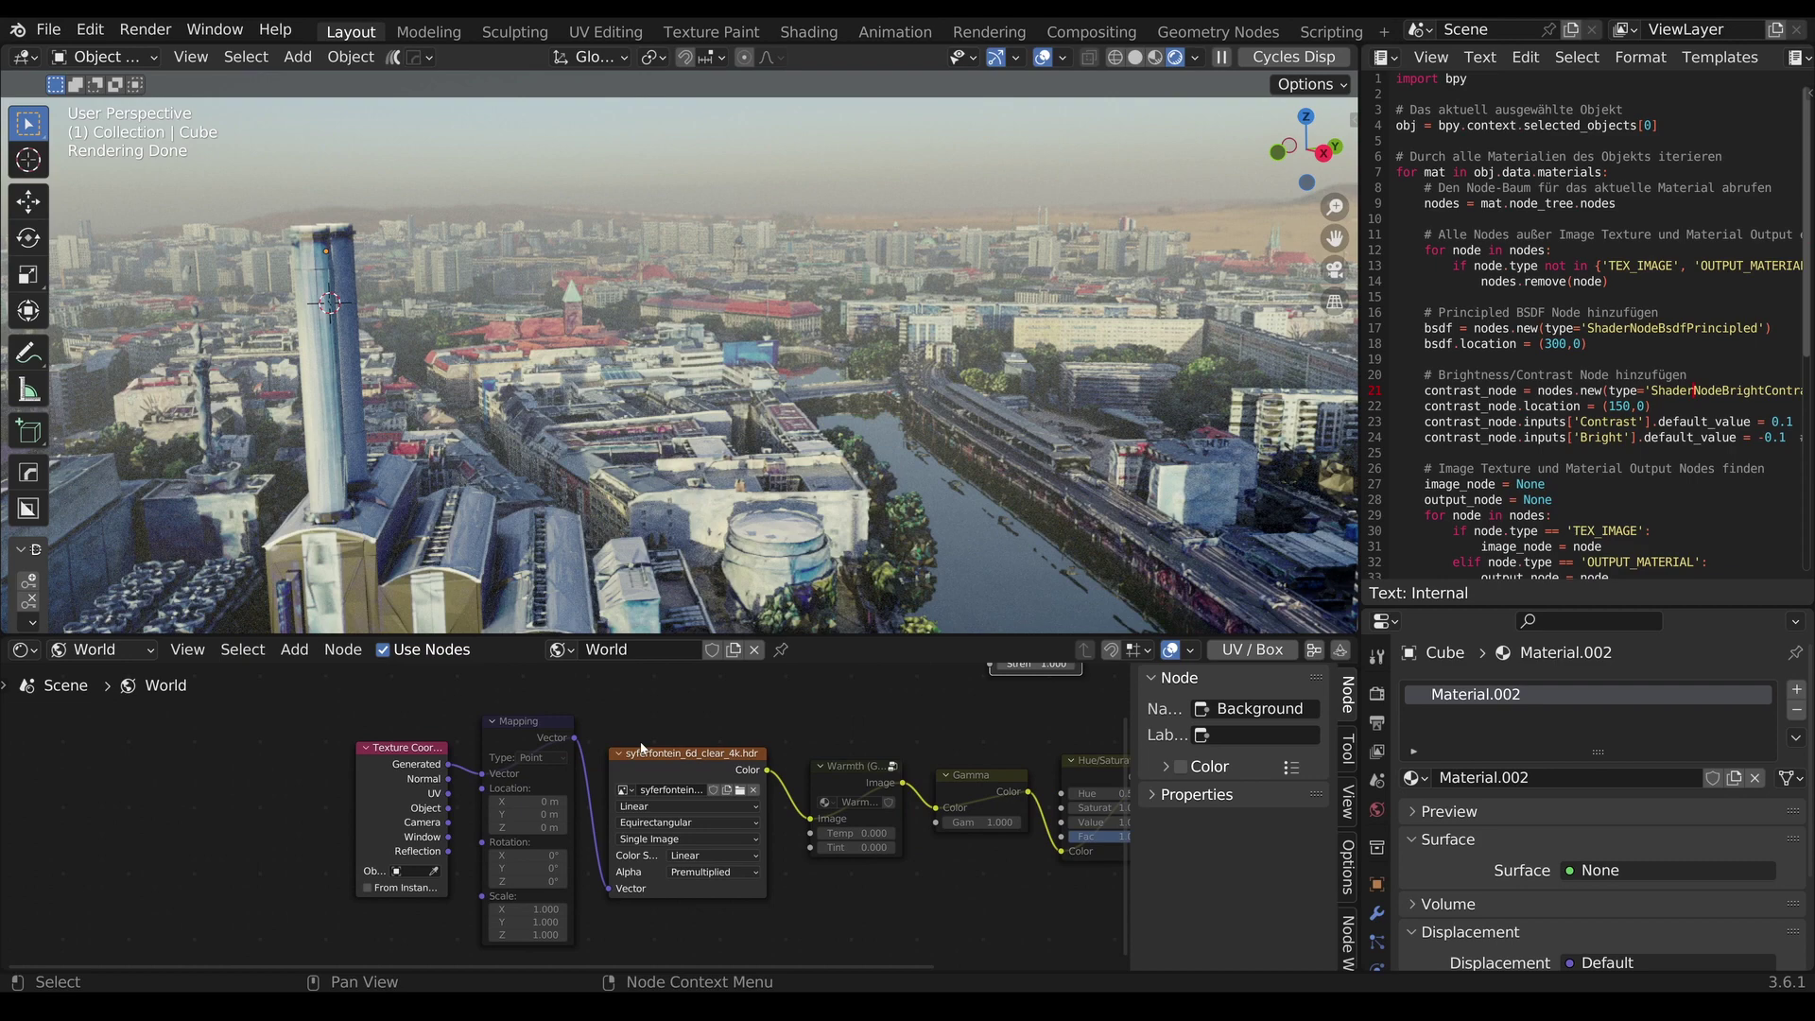
click(504, 737)
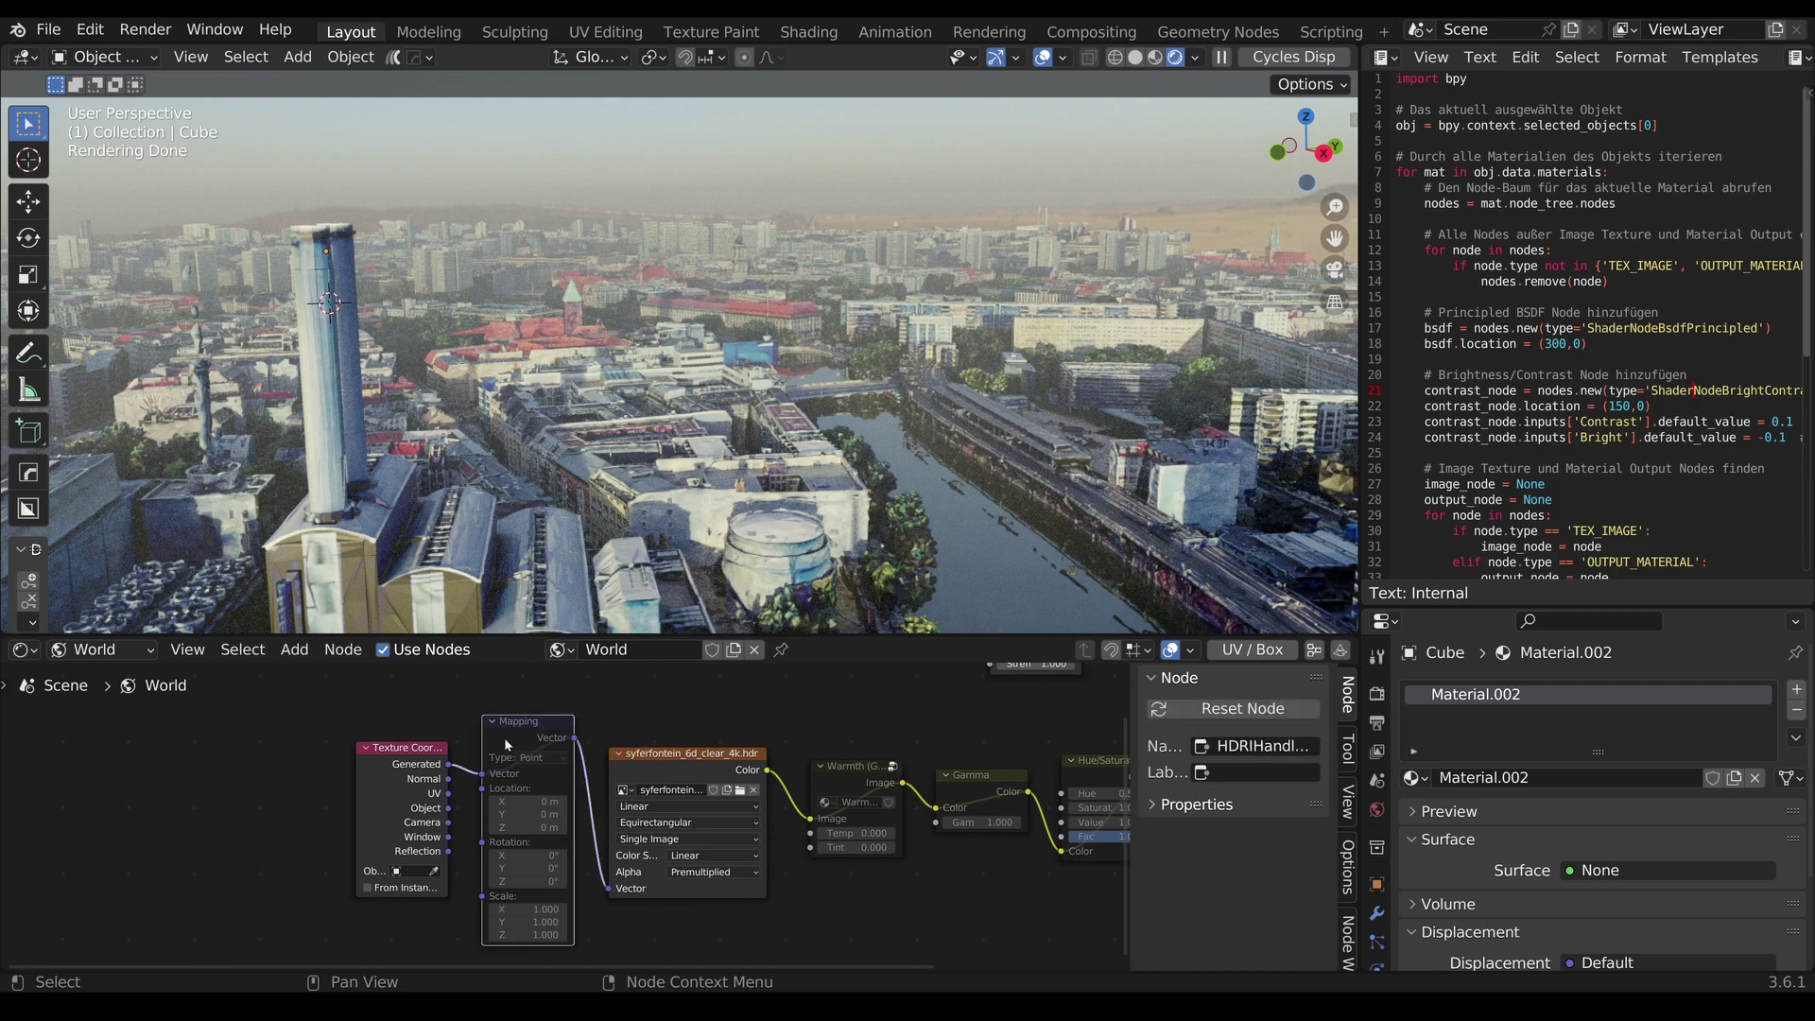
key(m)
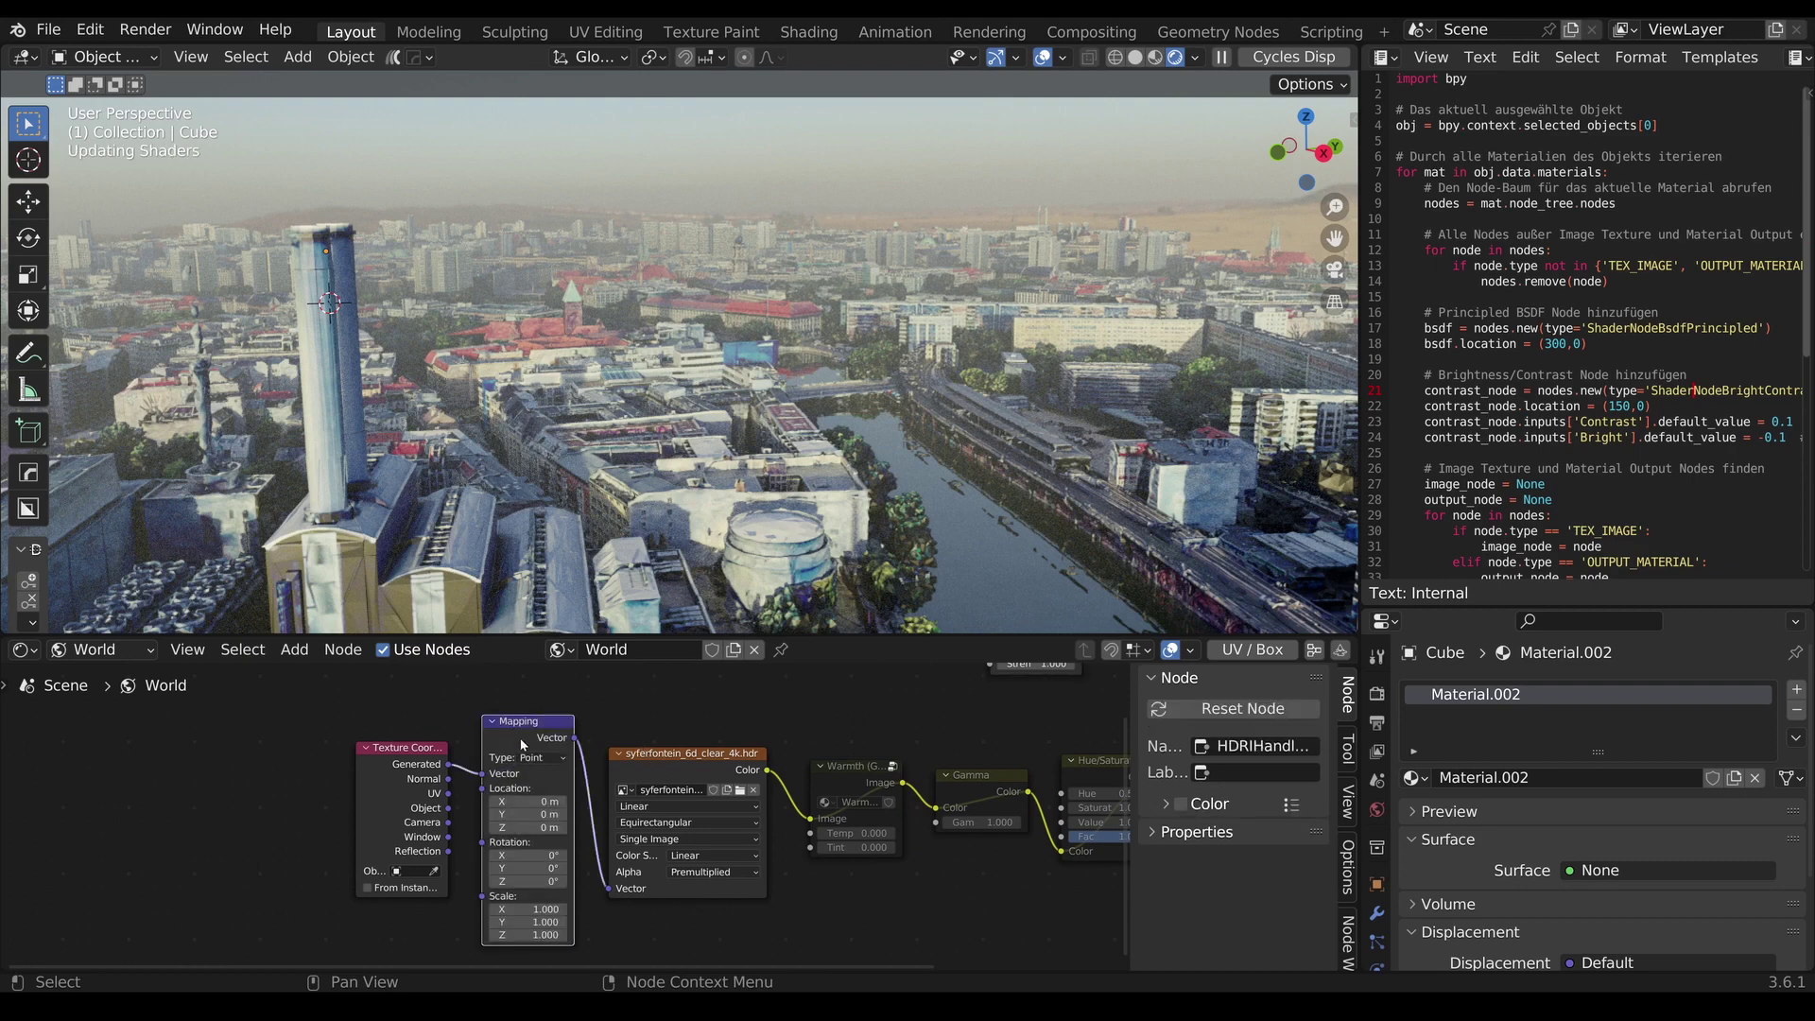
- Try a Z location of 0.1 m on the HDRI's Mapping node
click(529, 827)
text(0.1)
key(Return)
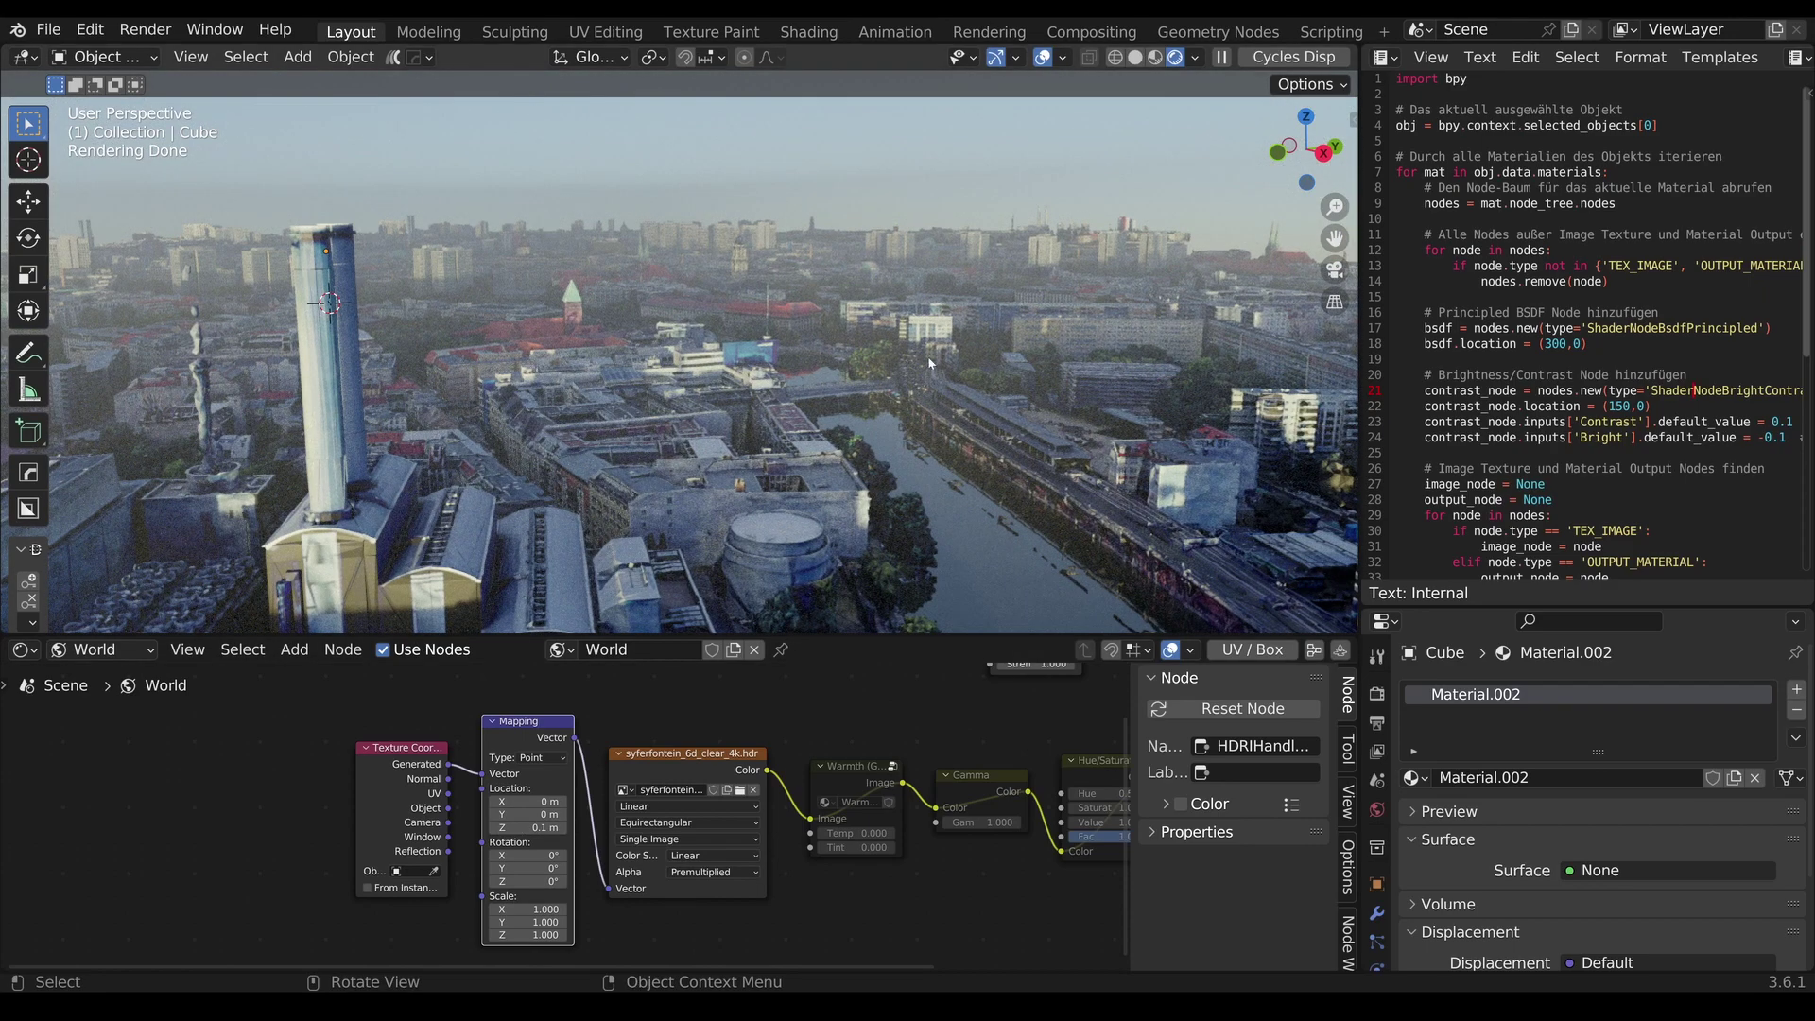
- Set the Mapping node's Z location to 0.02 m to lower the HDRI horizon slightly
click(529, 827)
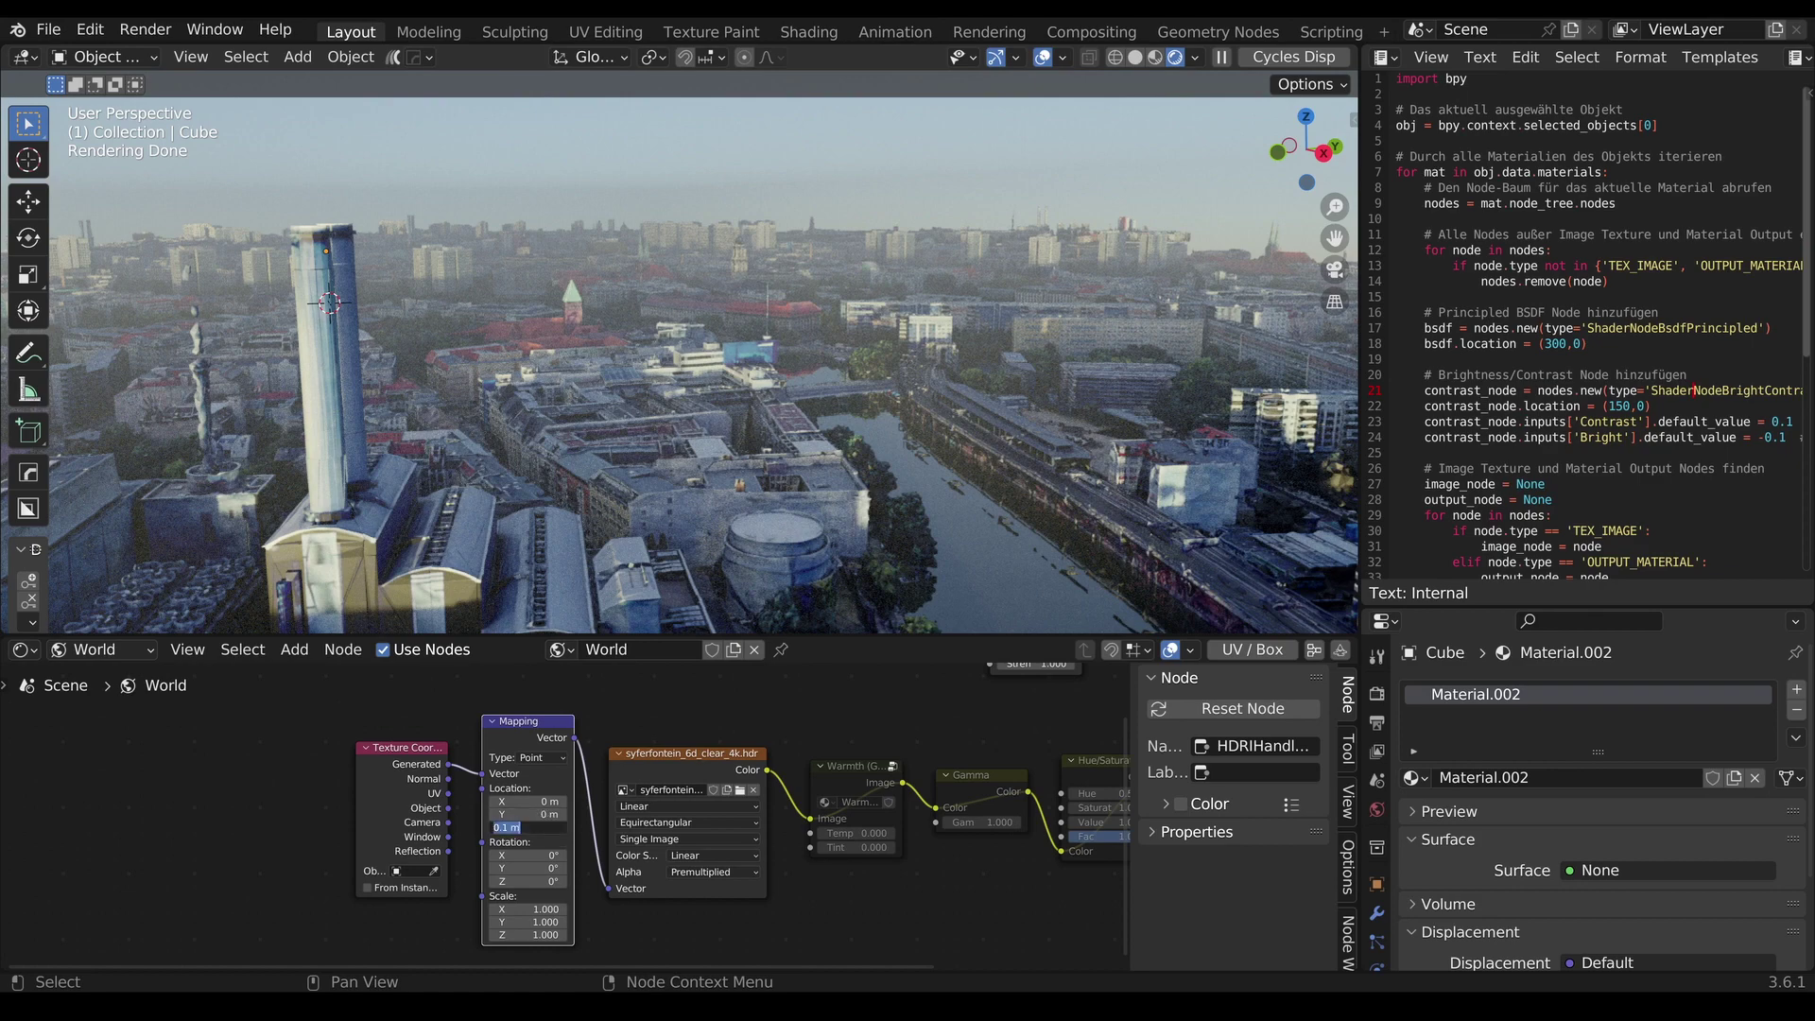
text(0.1)
key(Return)
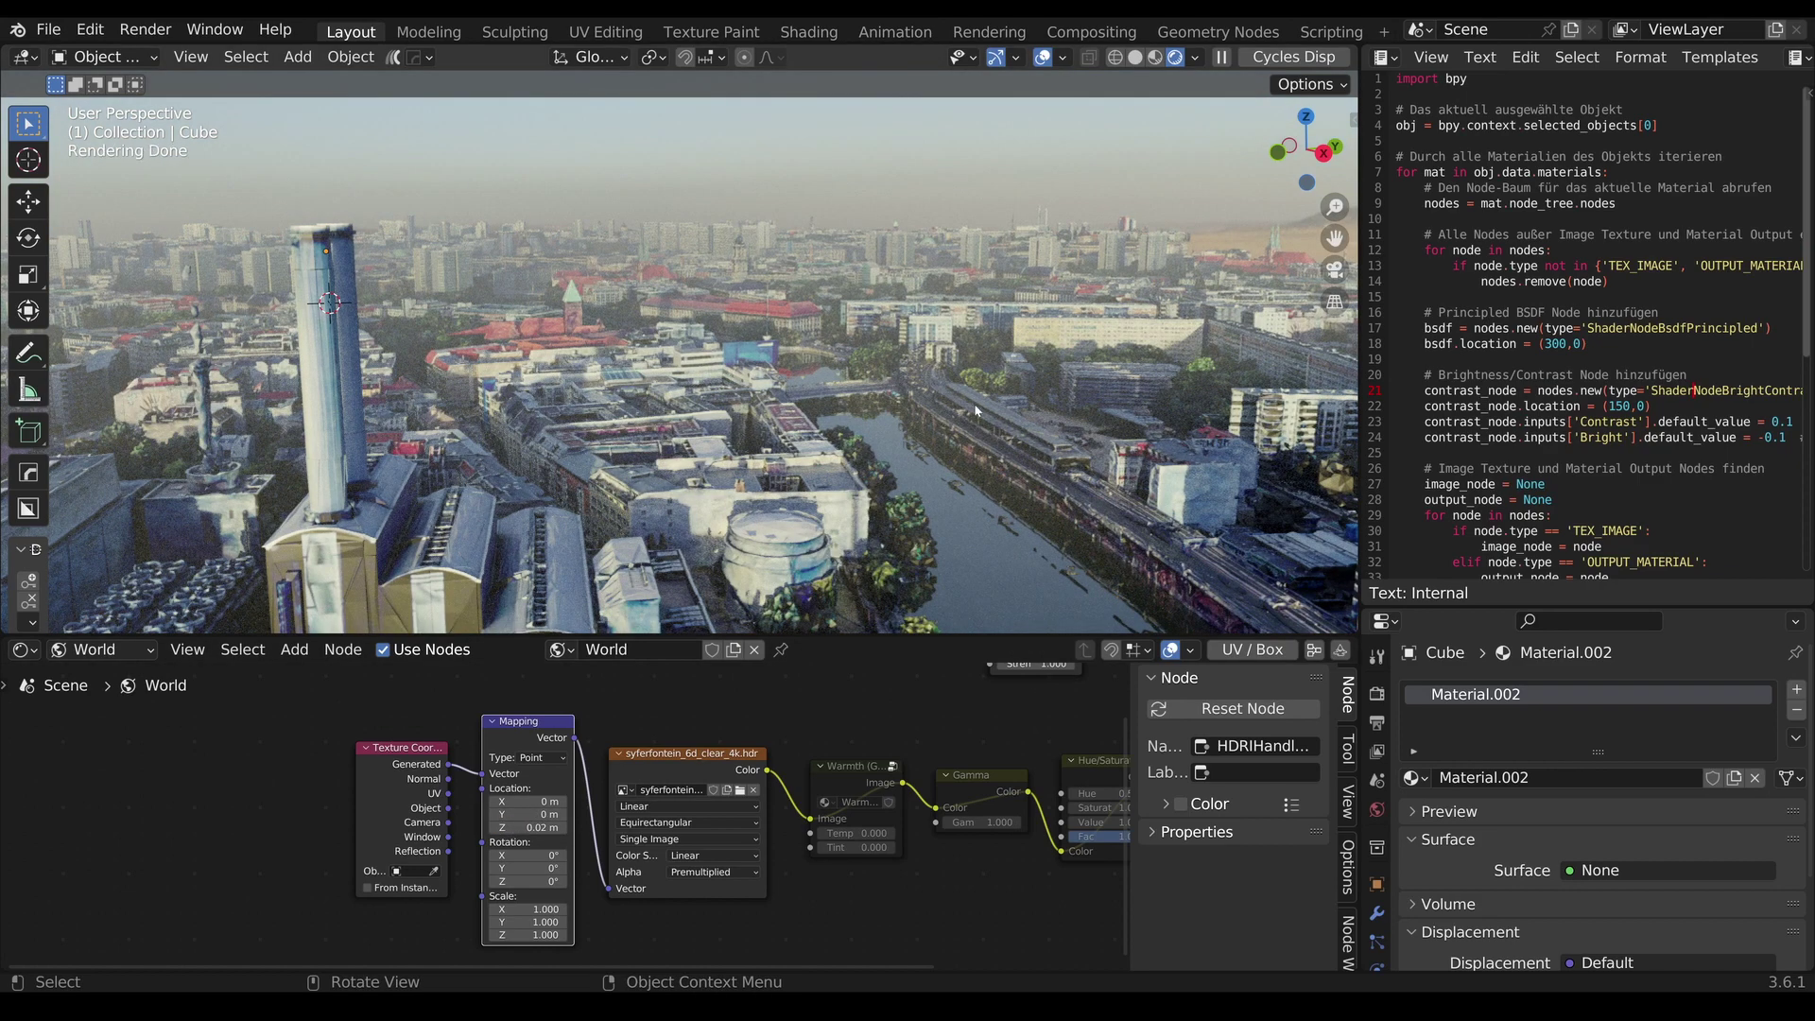
- Add a camera and align it to a view looking along the river over the city
middle_drag(976, 411, 678, 493)
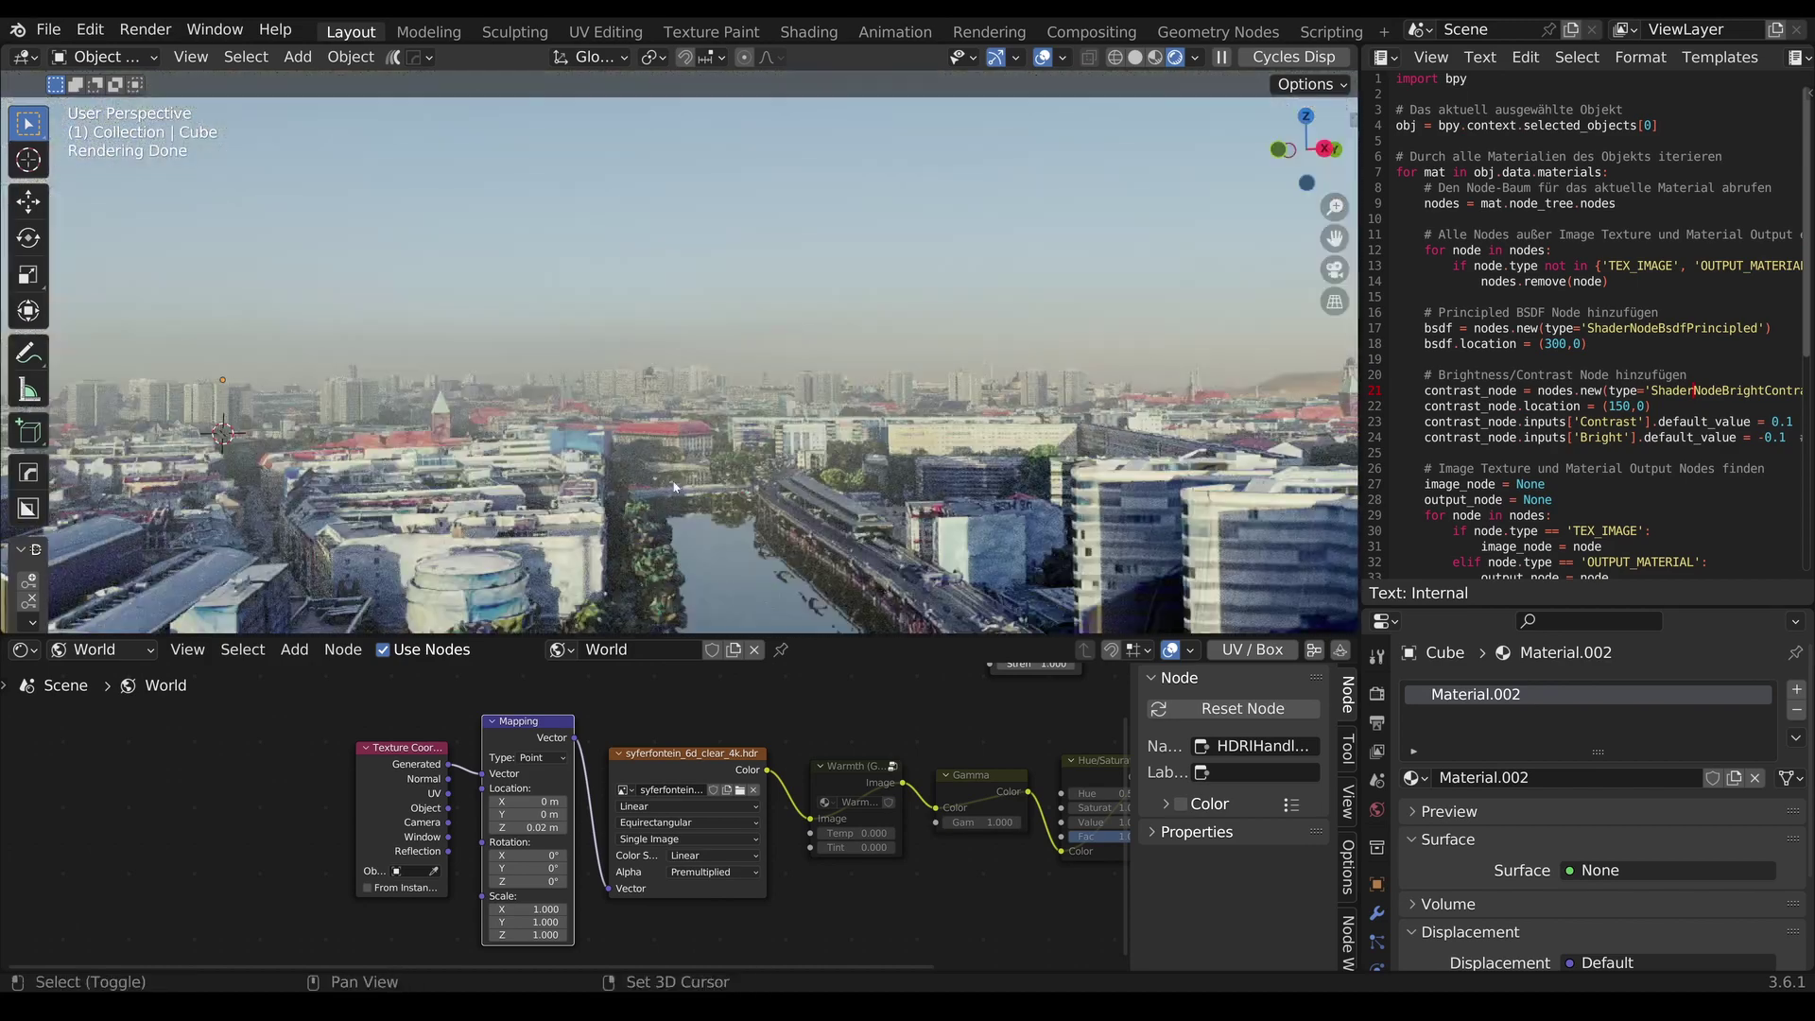
key(shift+a)
click(605, 783)
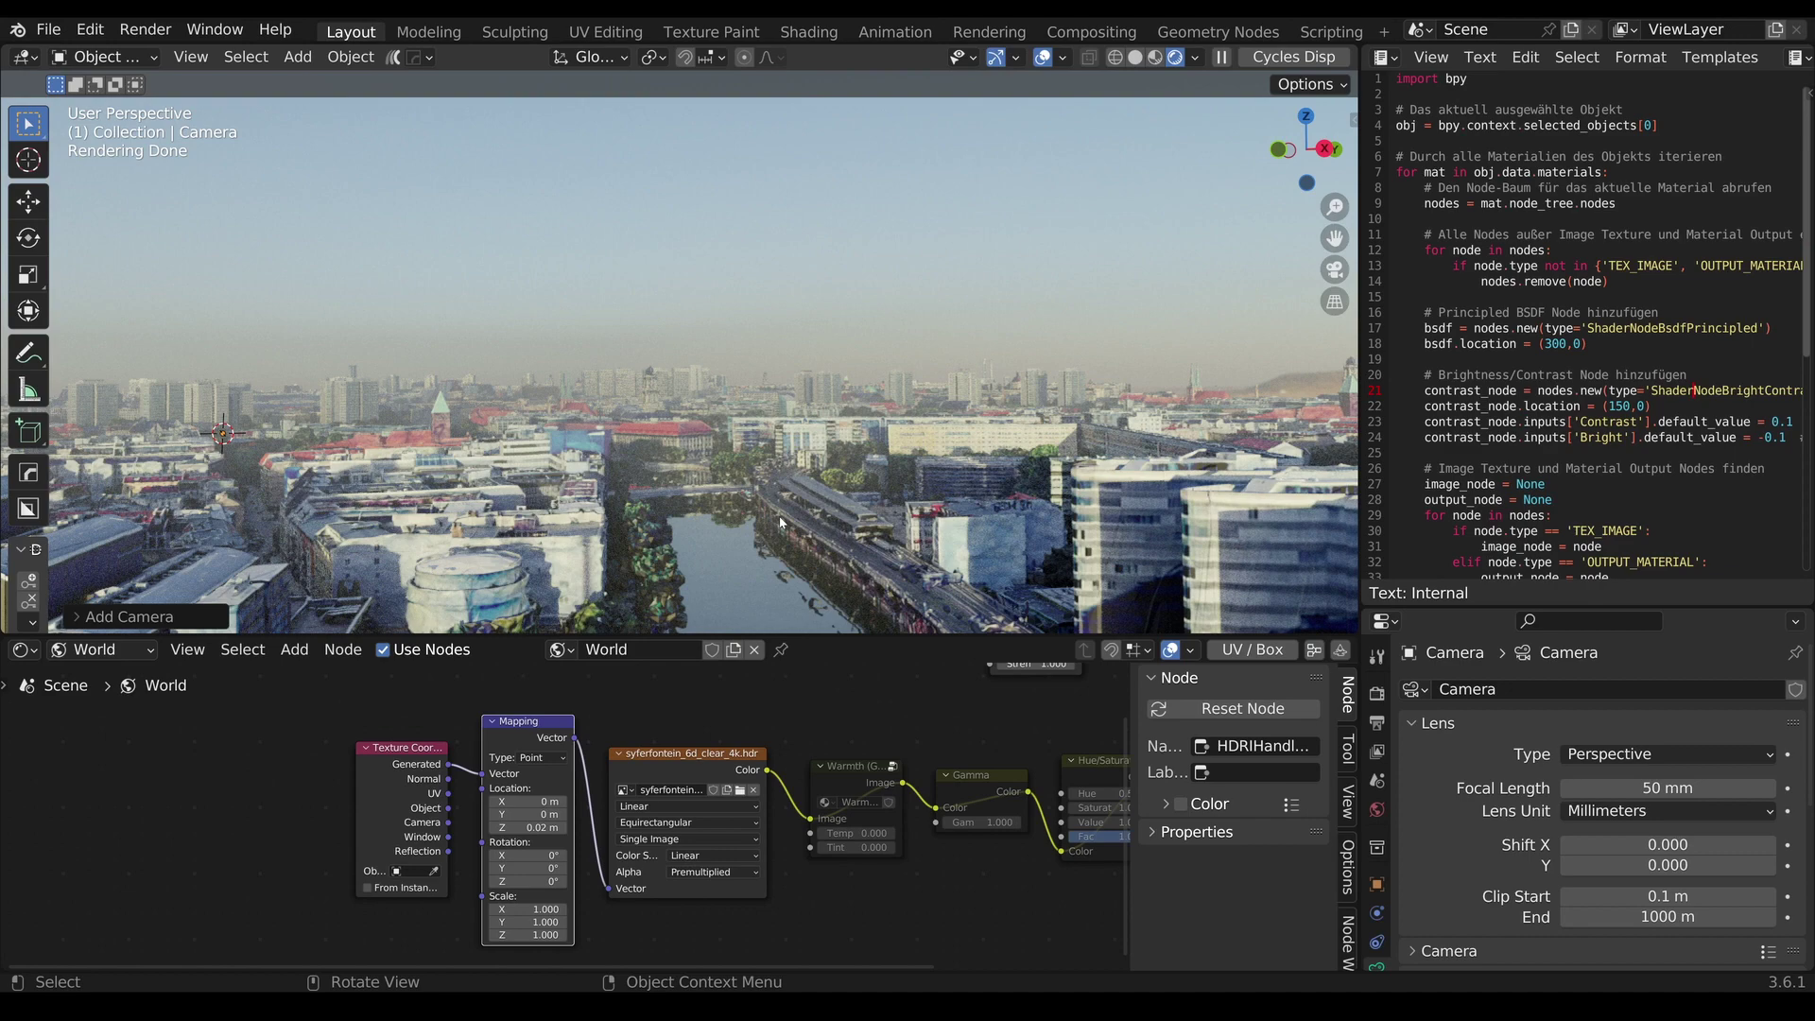
key(ctrl+alt+KP_0)
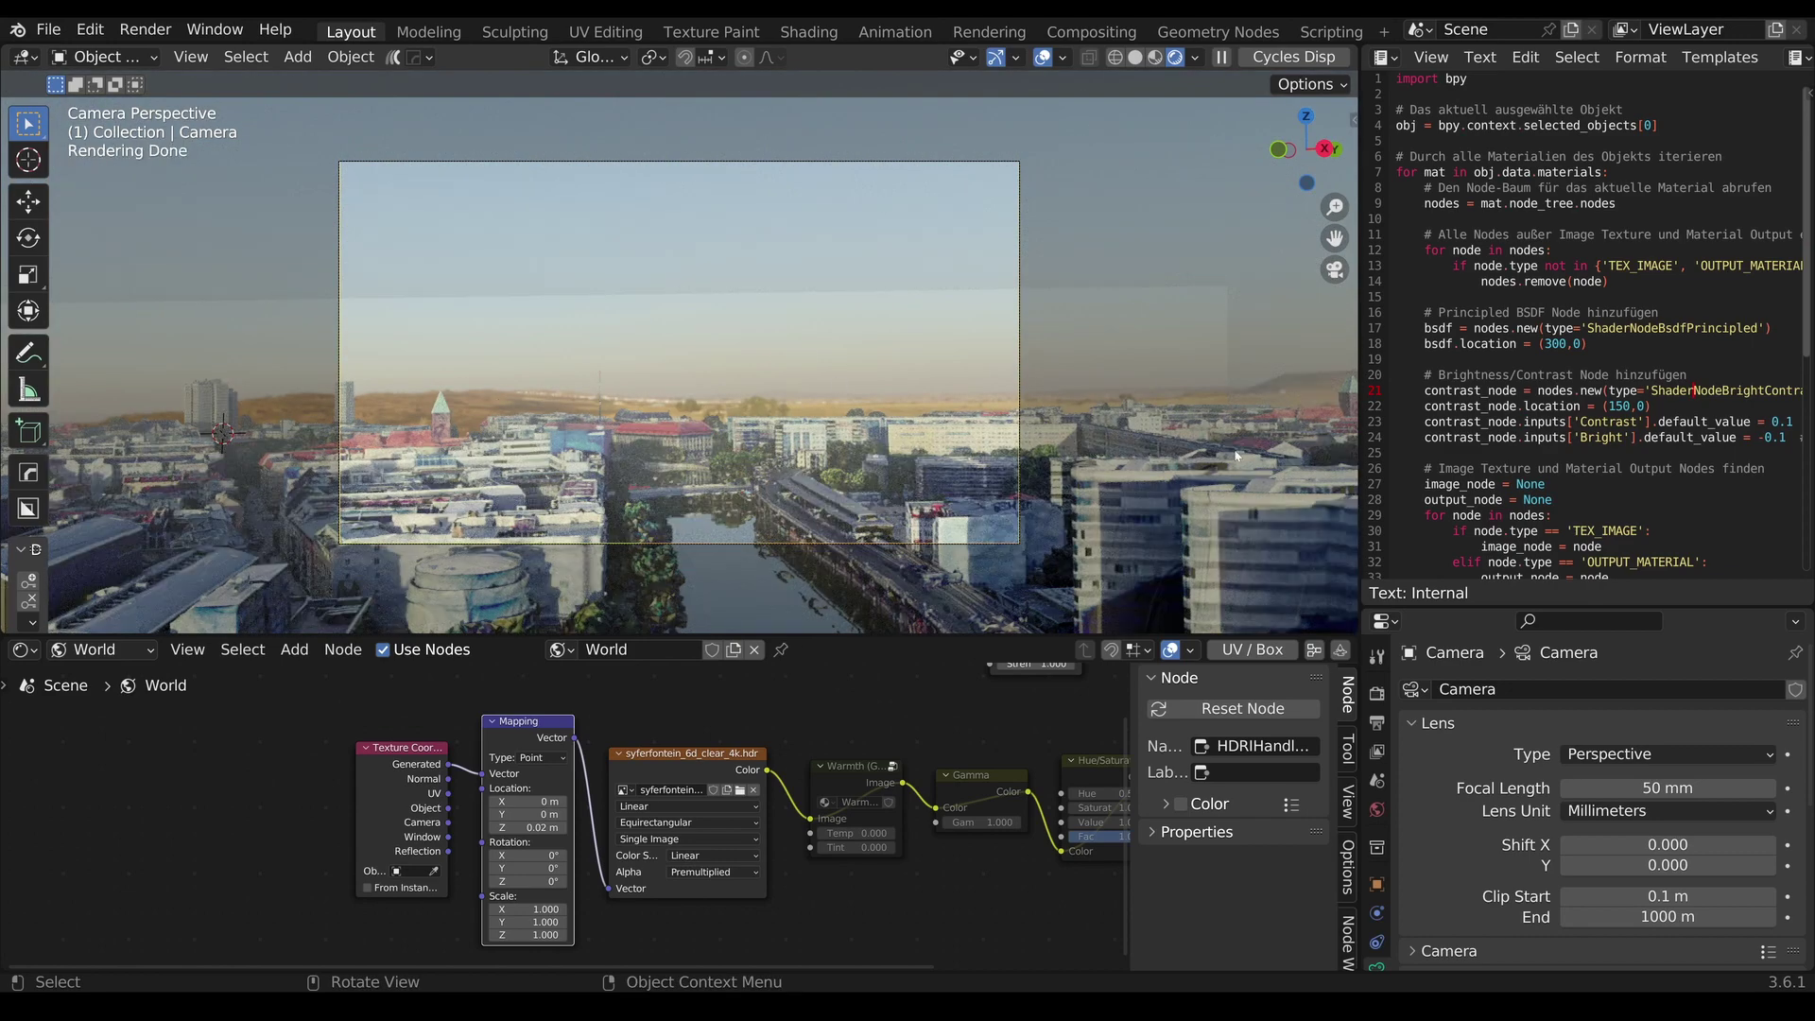
- Set the camera's clip end distance to 100000 m
scroll(1699, 742, down, 3)
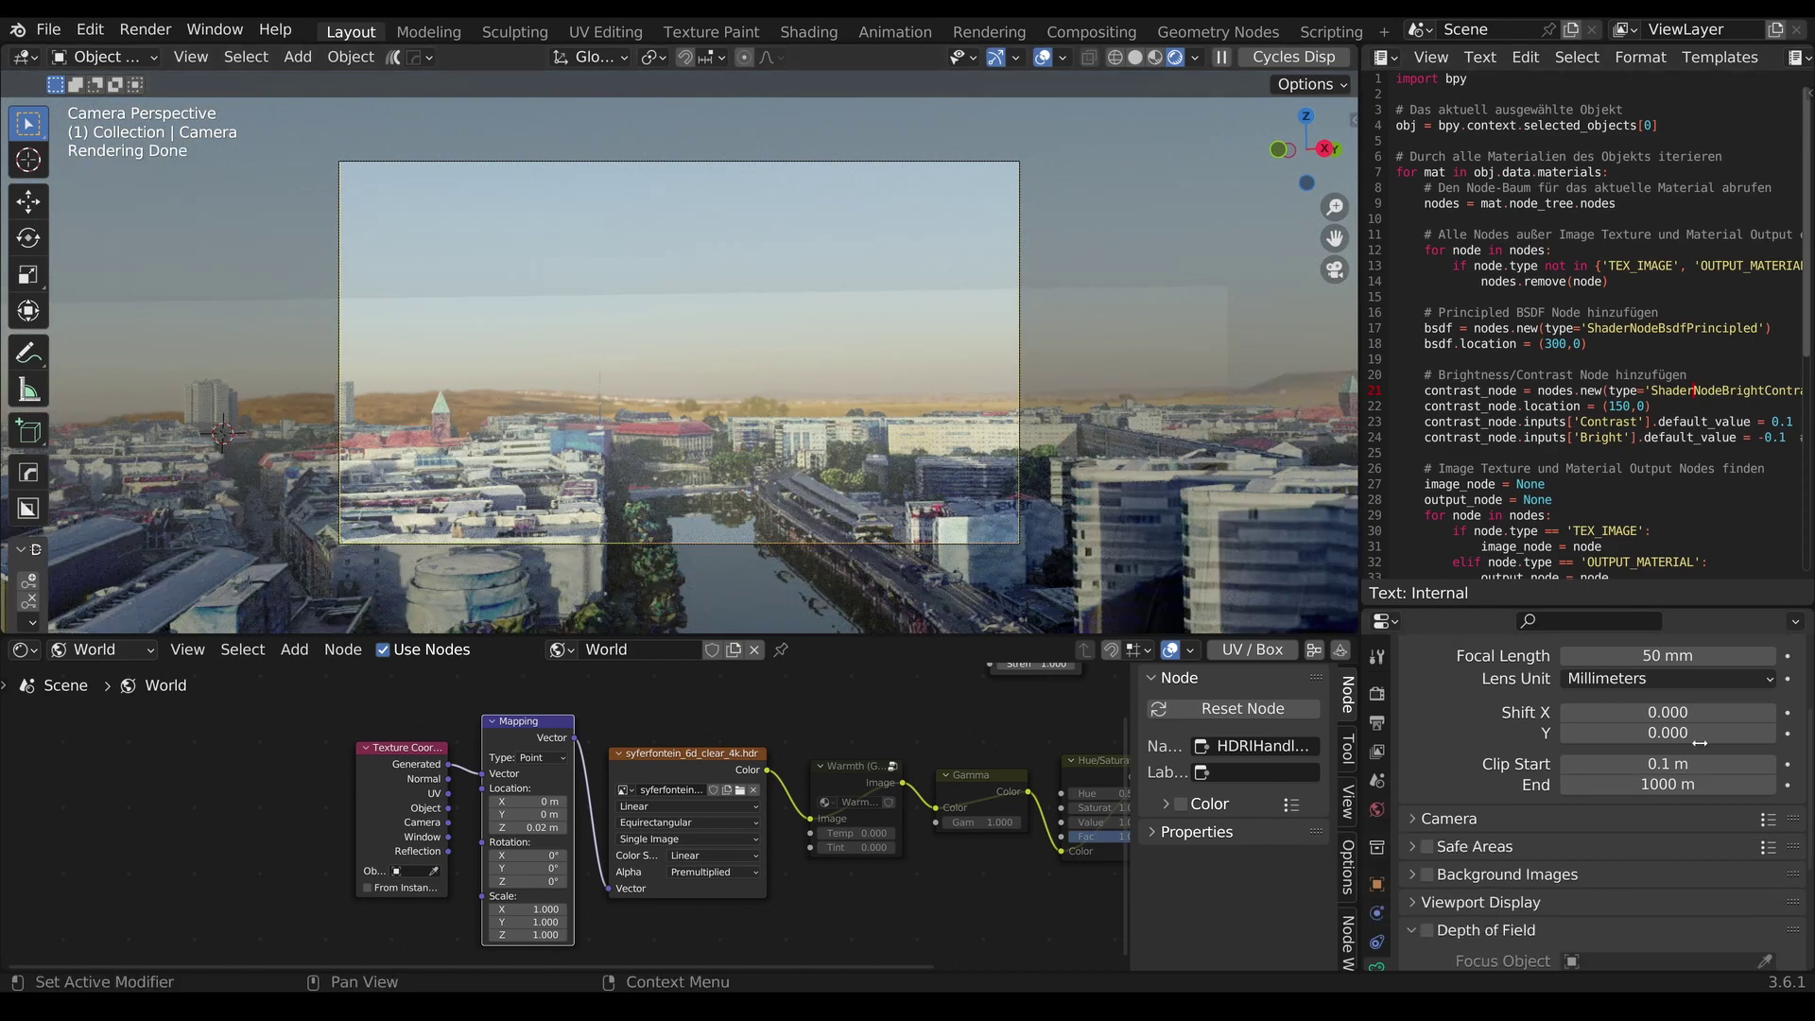
scroll(1699, 743, up, 3)
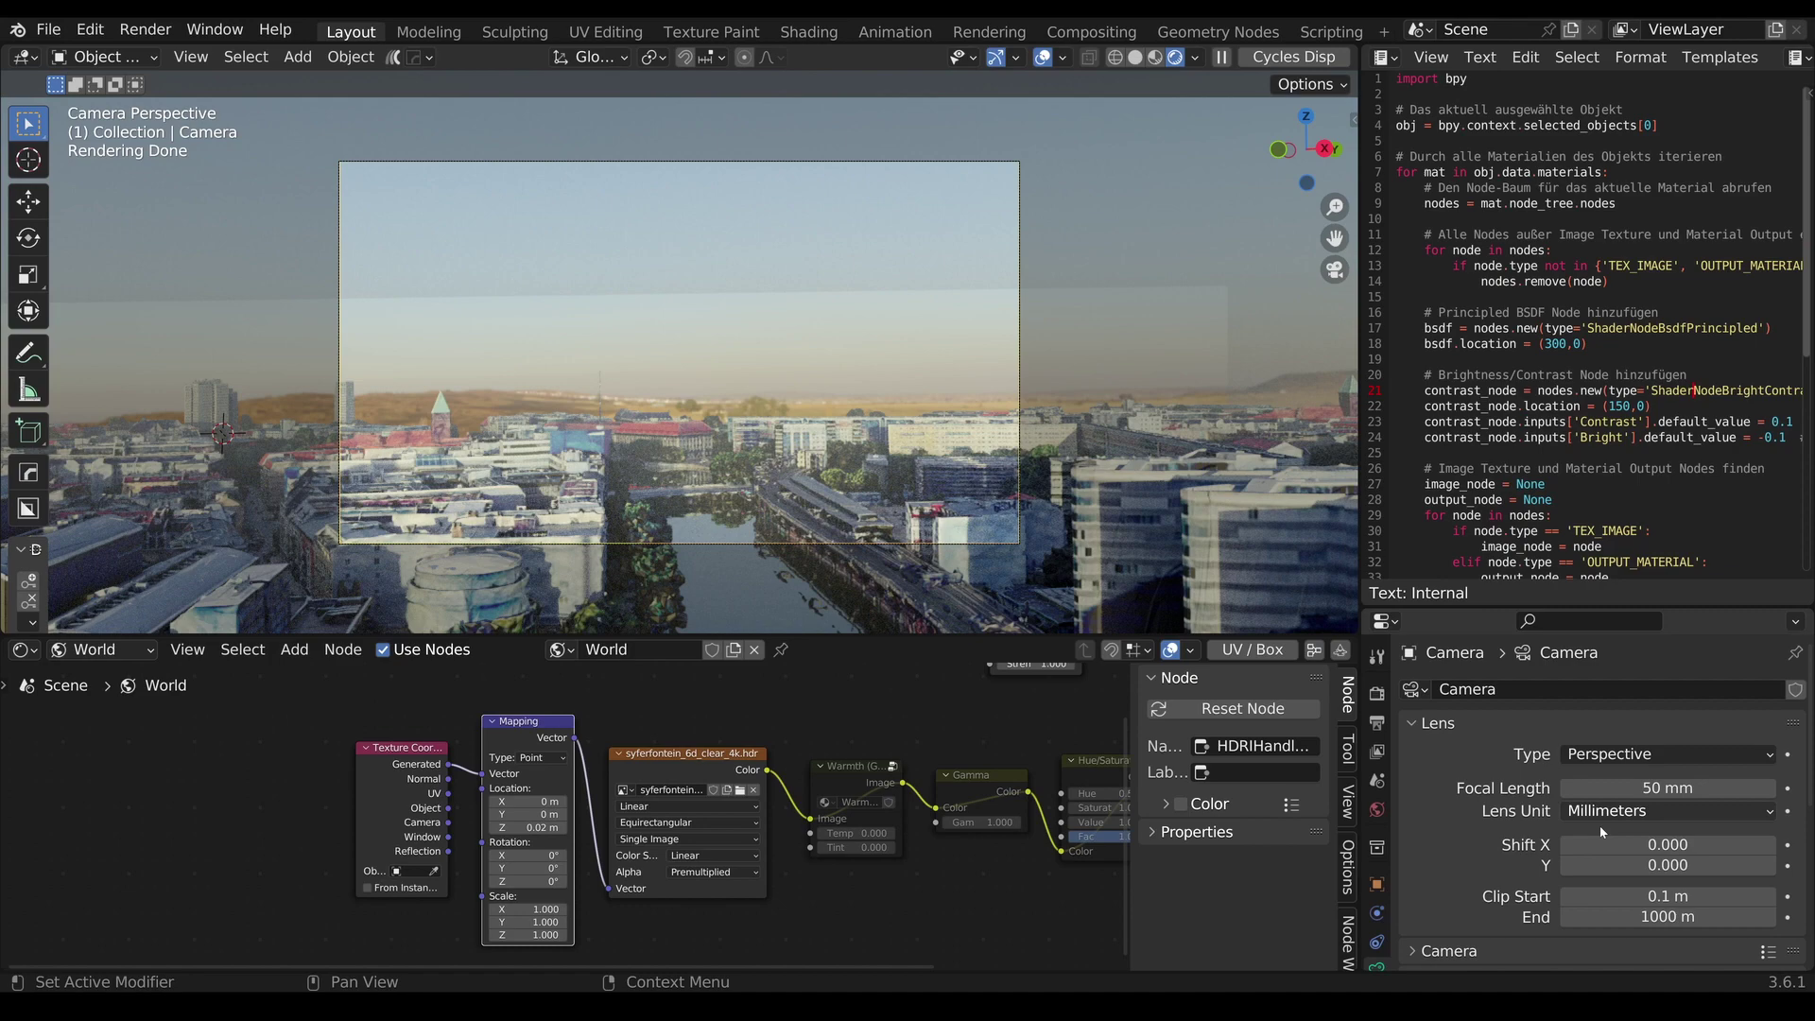
click(1672, 917)
text(100000)
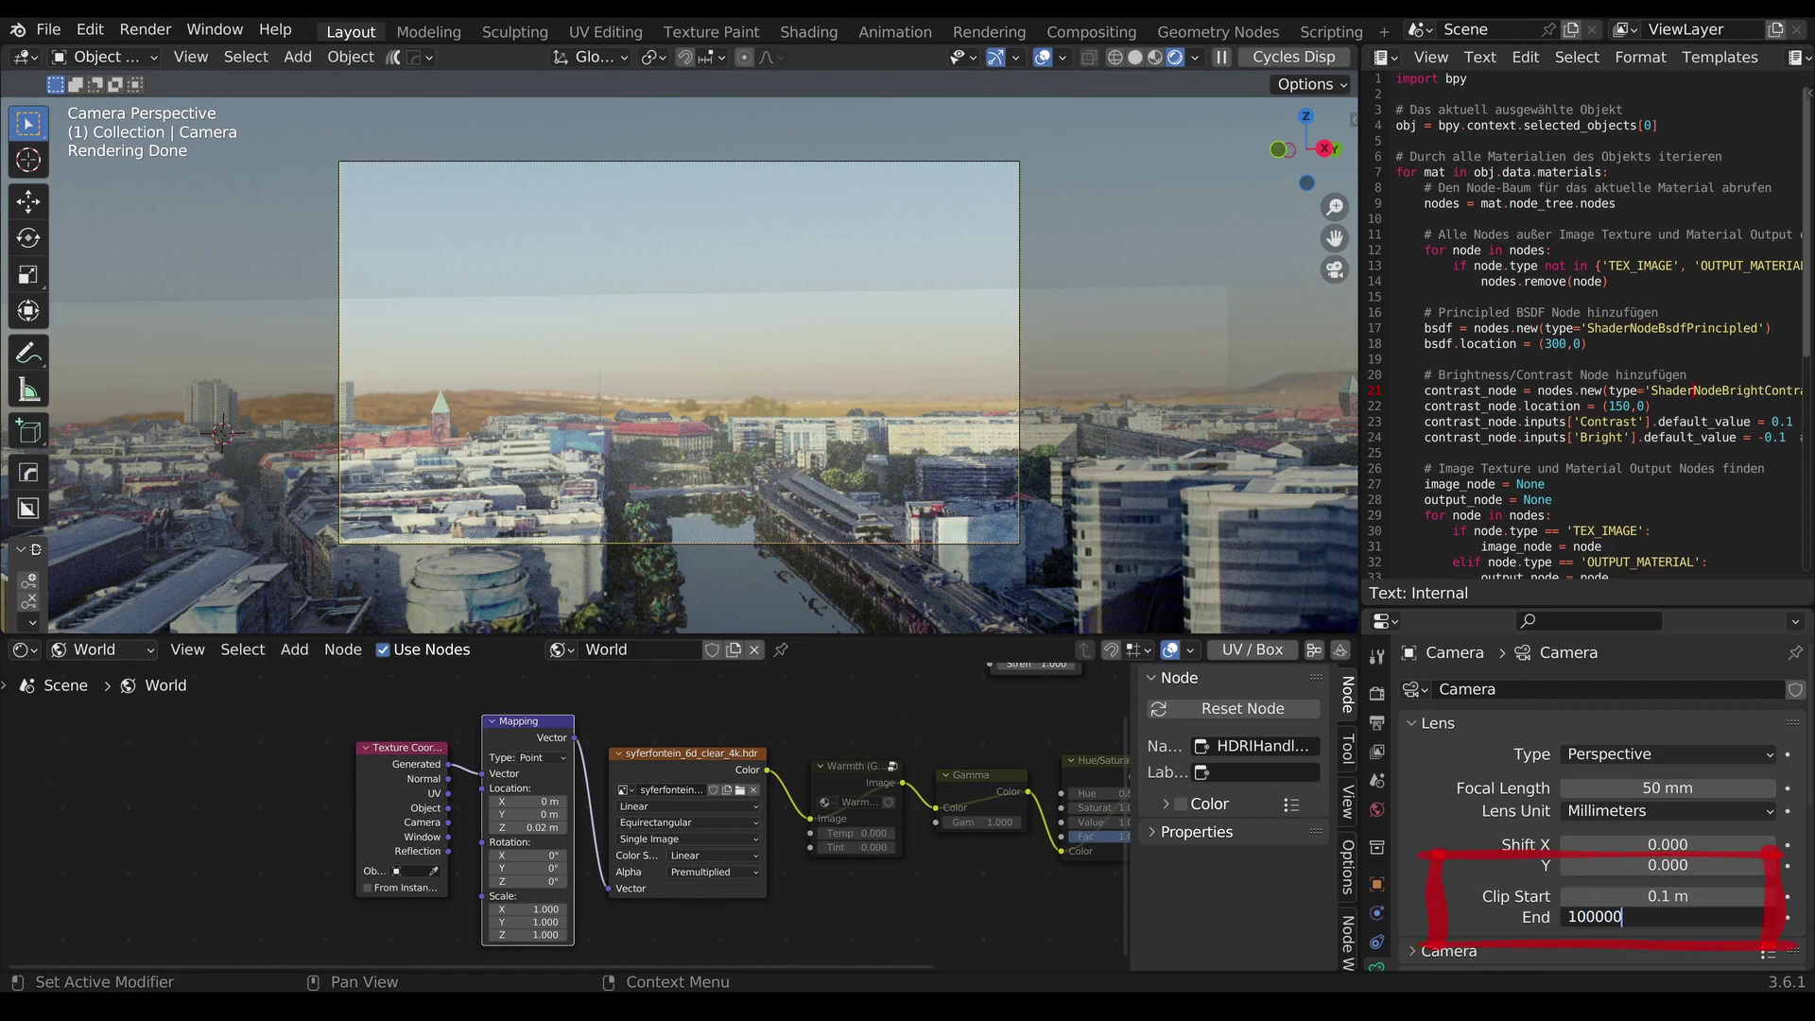
key(Return)
- Switch the World node editor area to the Timeline and insert a Location keyframe for the camera at frame 1
click(25, 651)
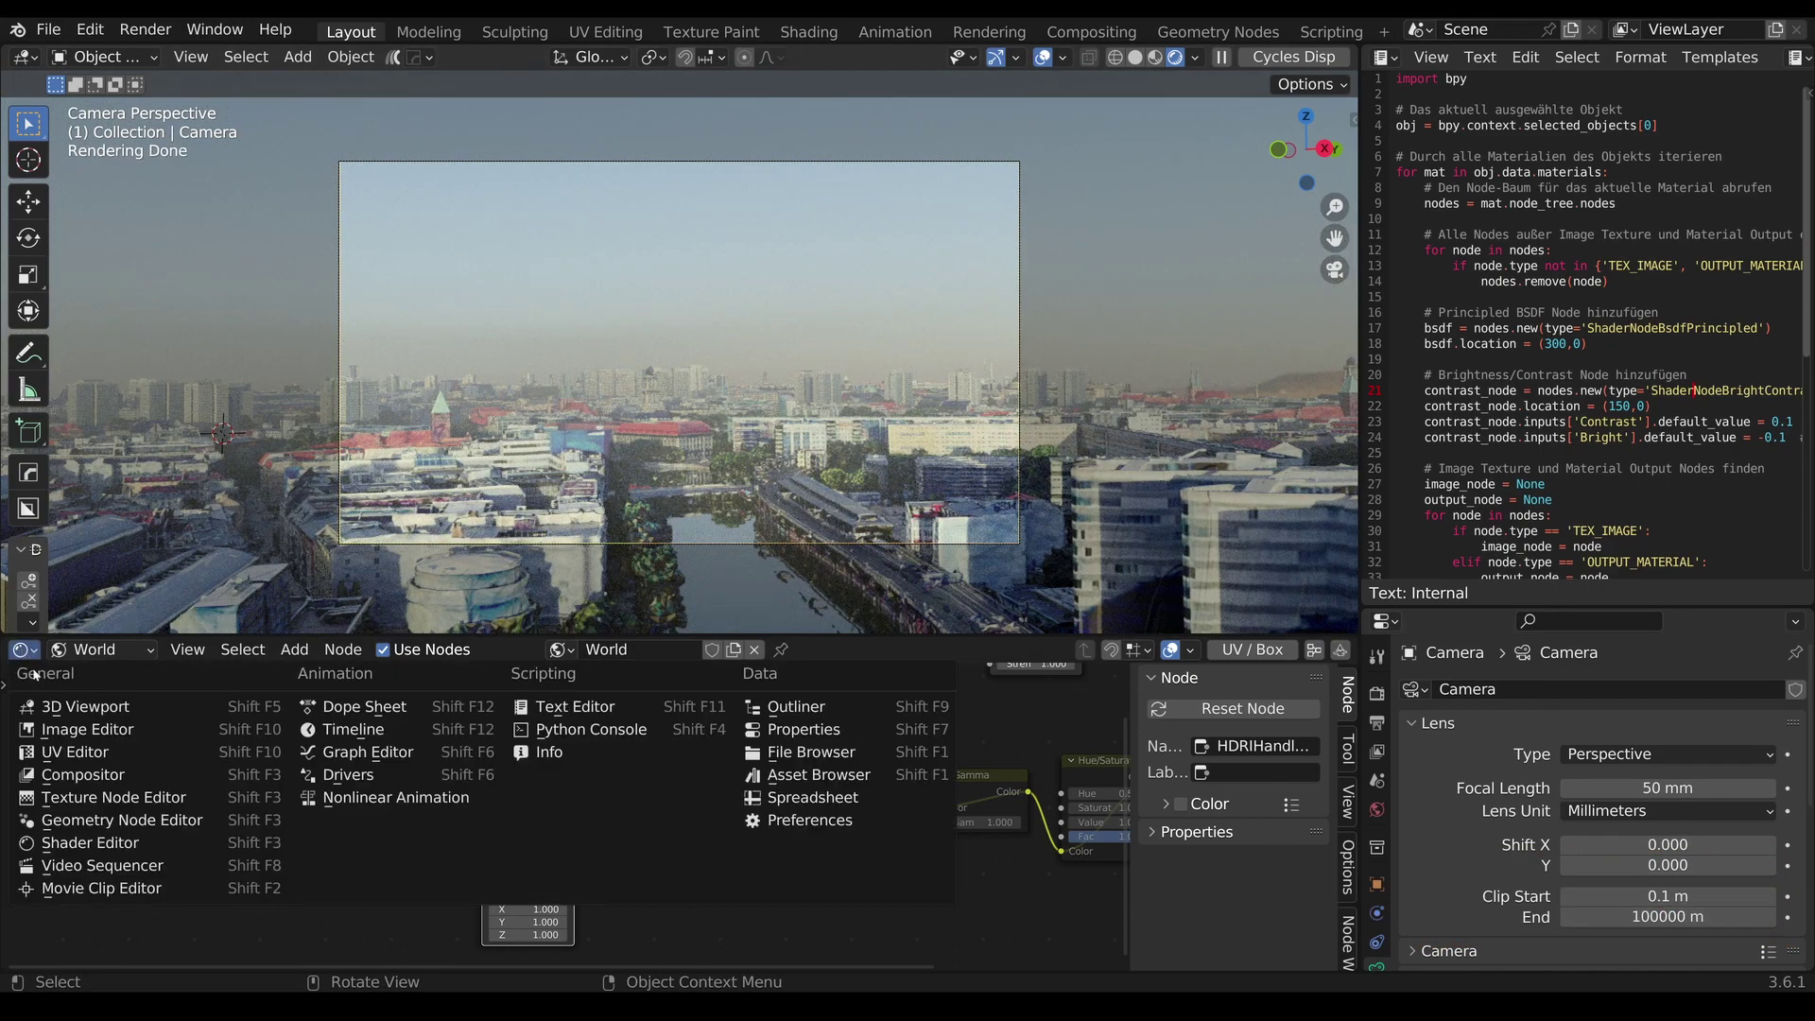
click(423, 730)
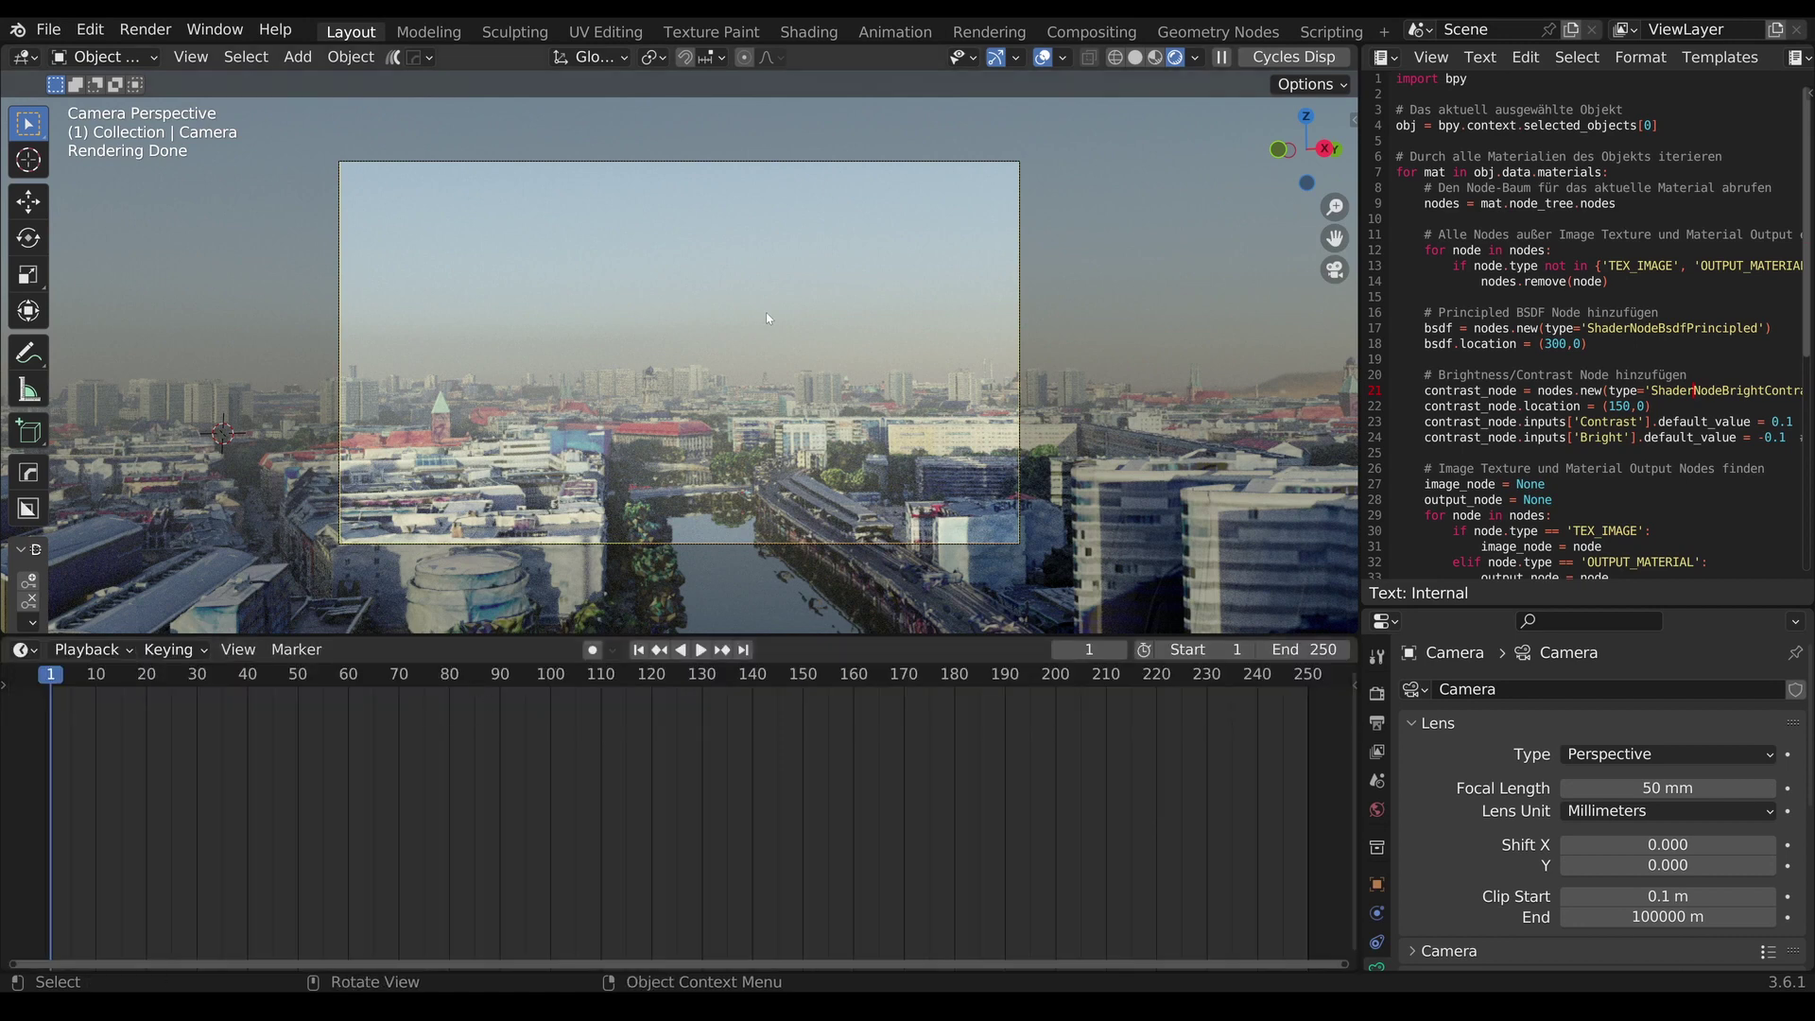
key(i)
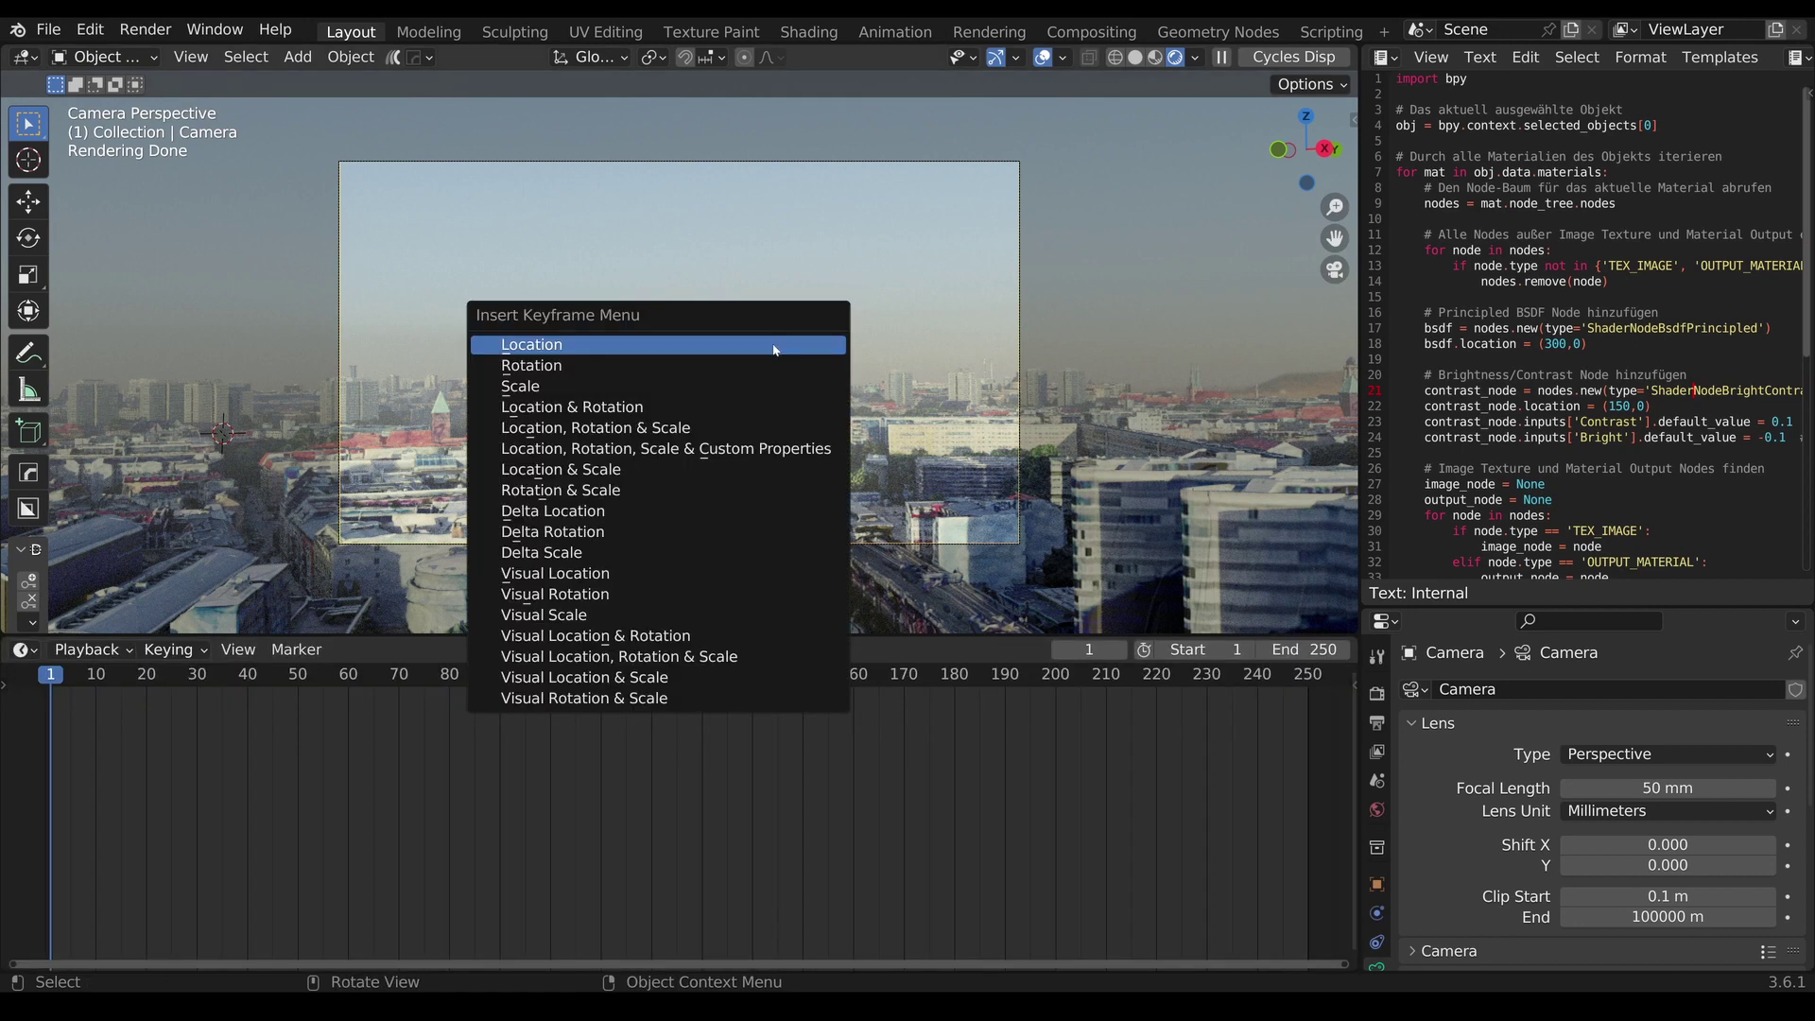
click(775, 345)
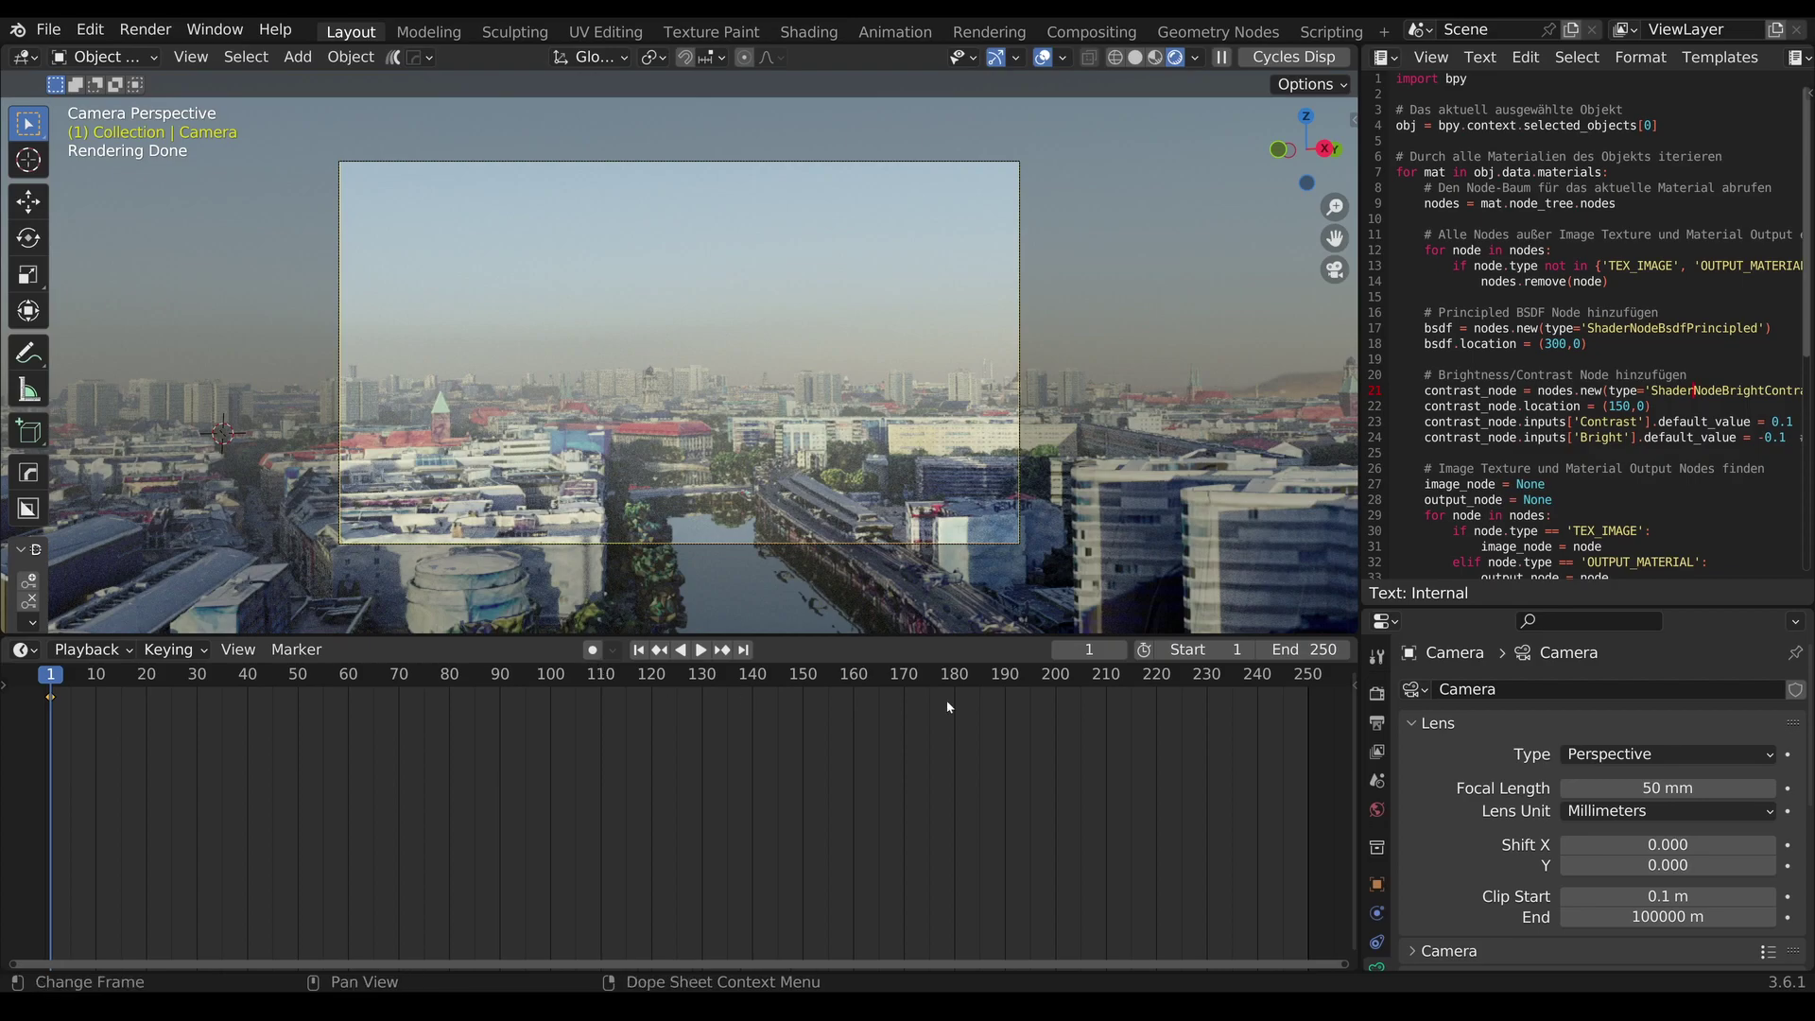
- At frame 250, move the camera forward along its local Z axis, adjust its framing and insert a Location keyframe
click(1309, 675)
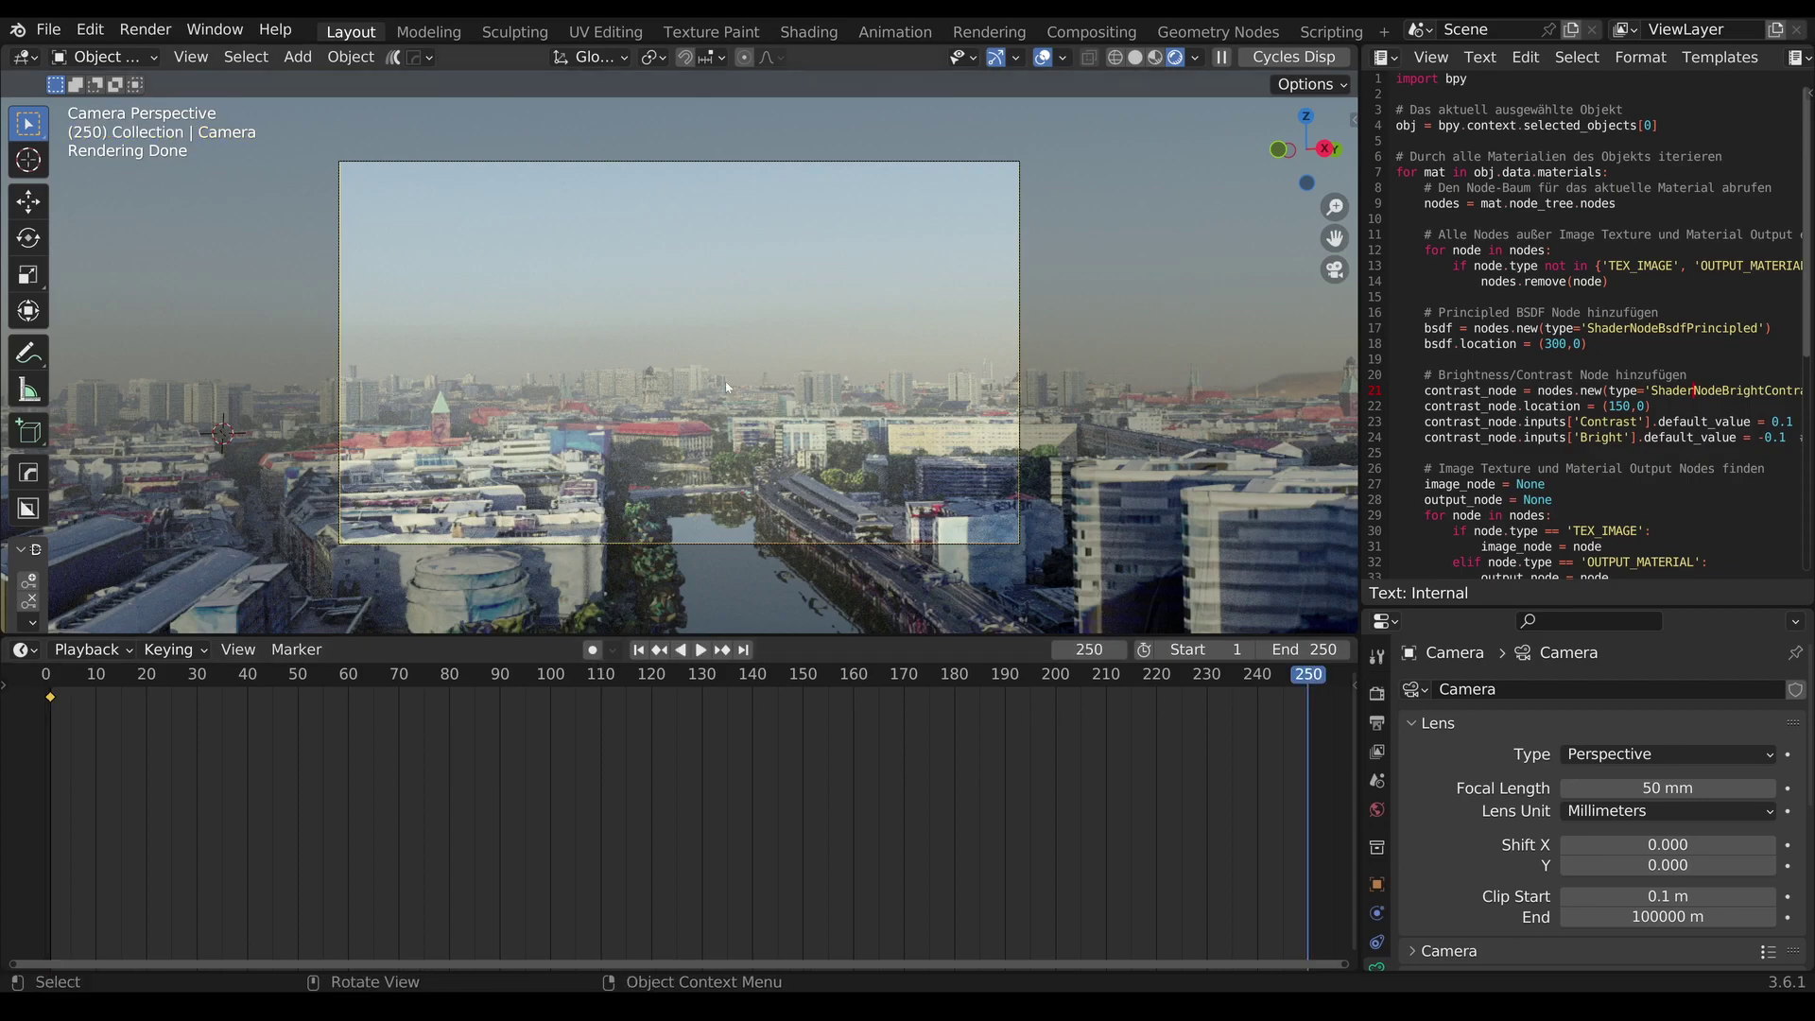
key(g)
key(z)
key(z)
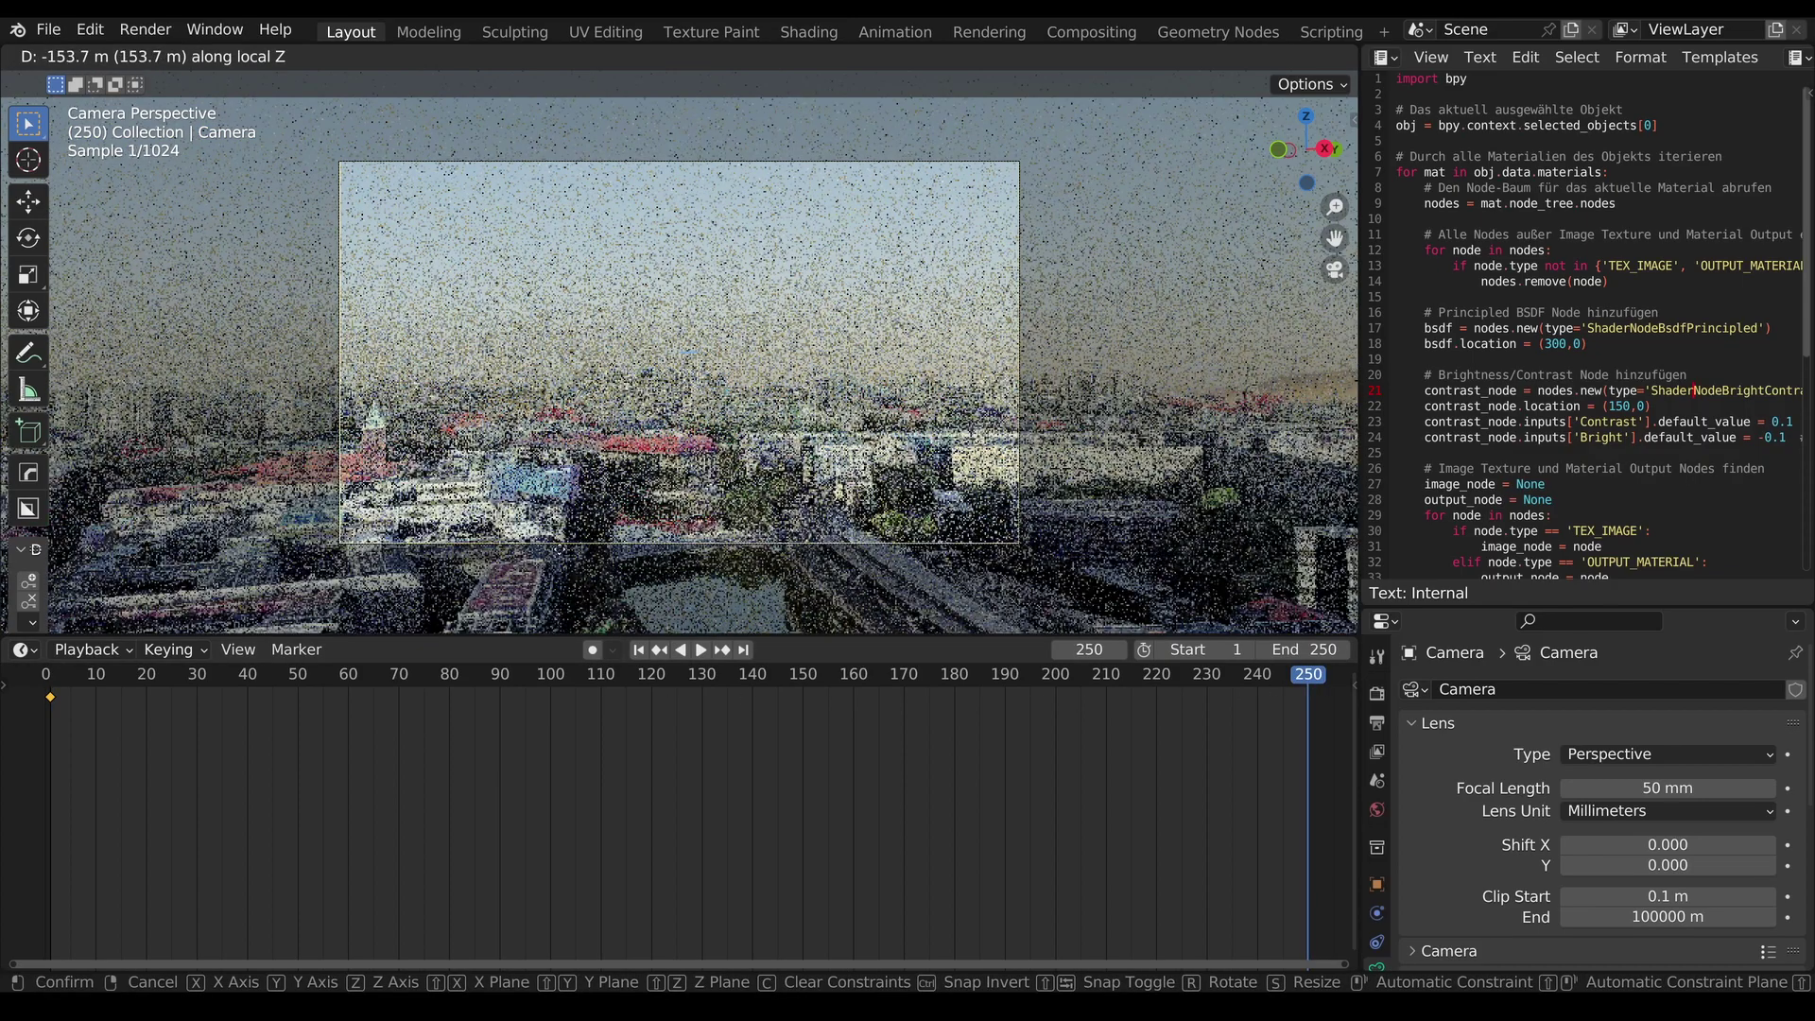
click(575, 278)
key(g)
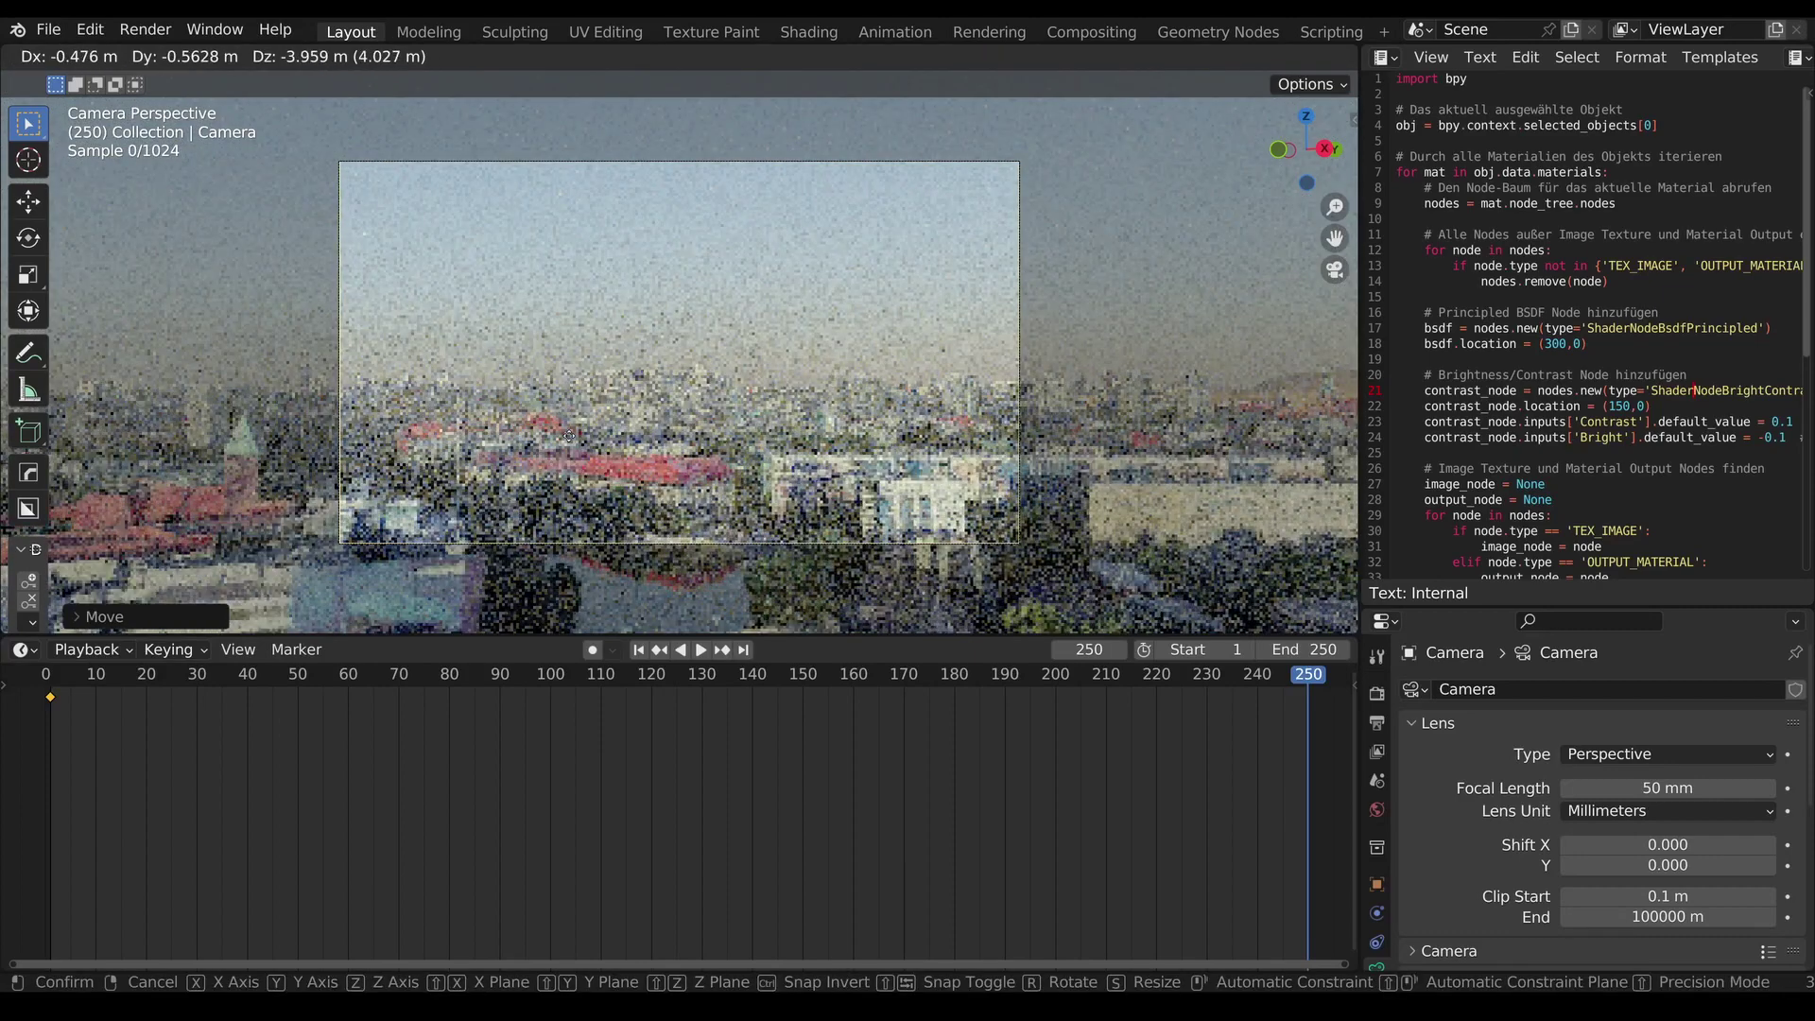
click(857, 384)
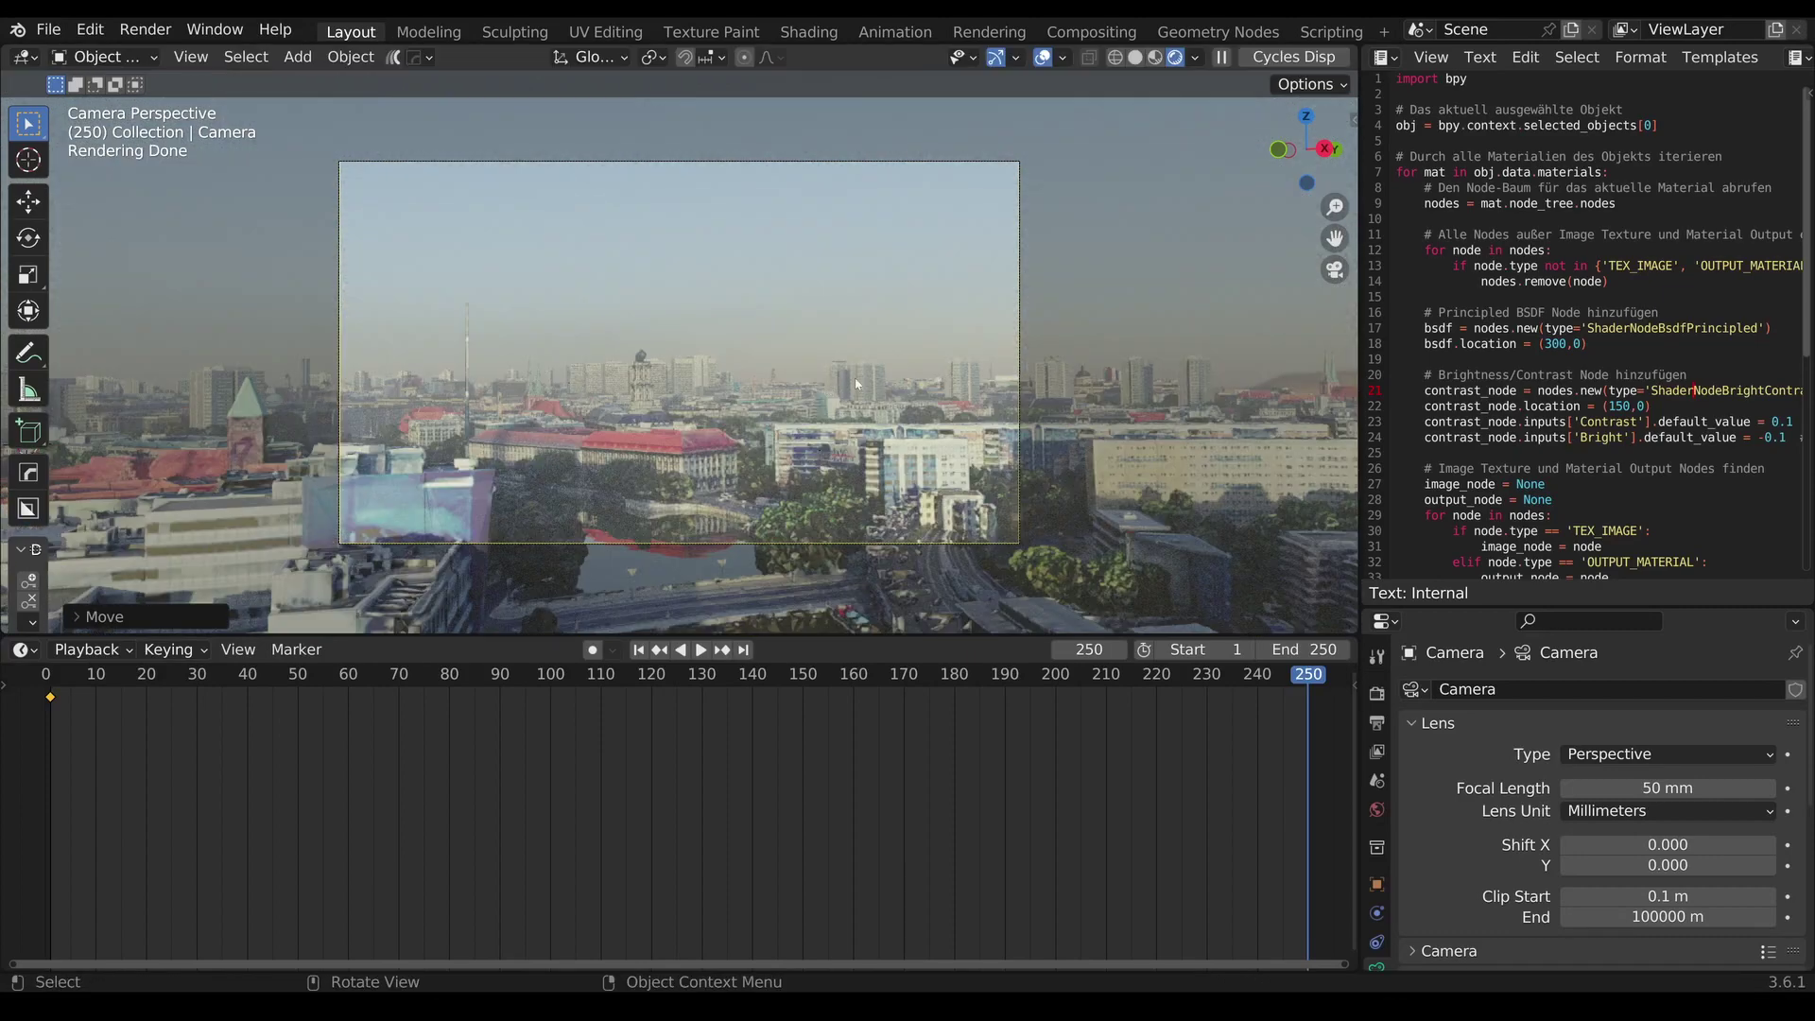
key(i)
click(857, 384)
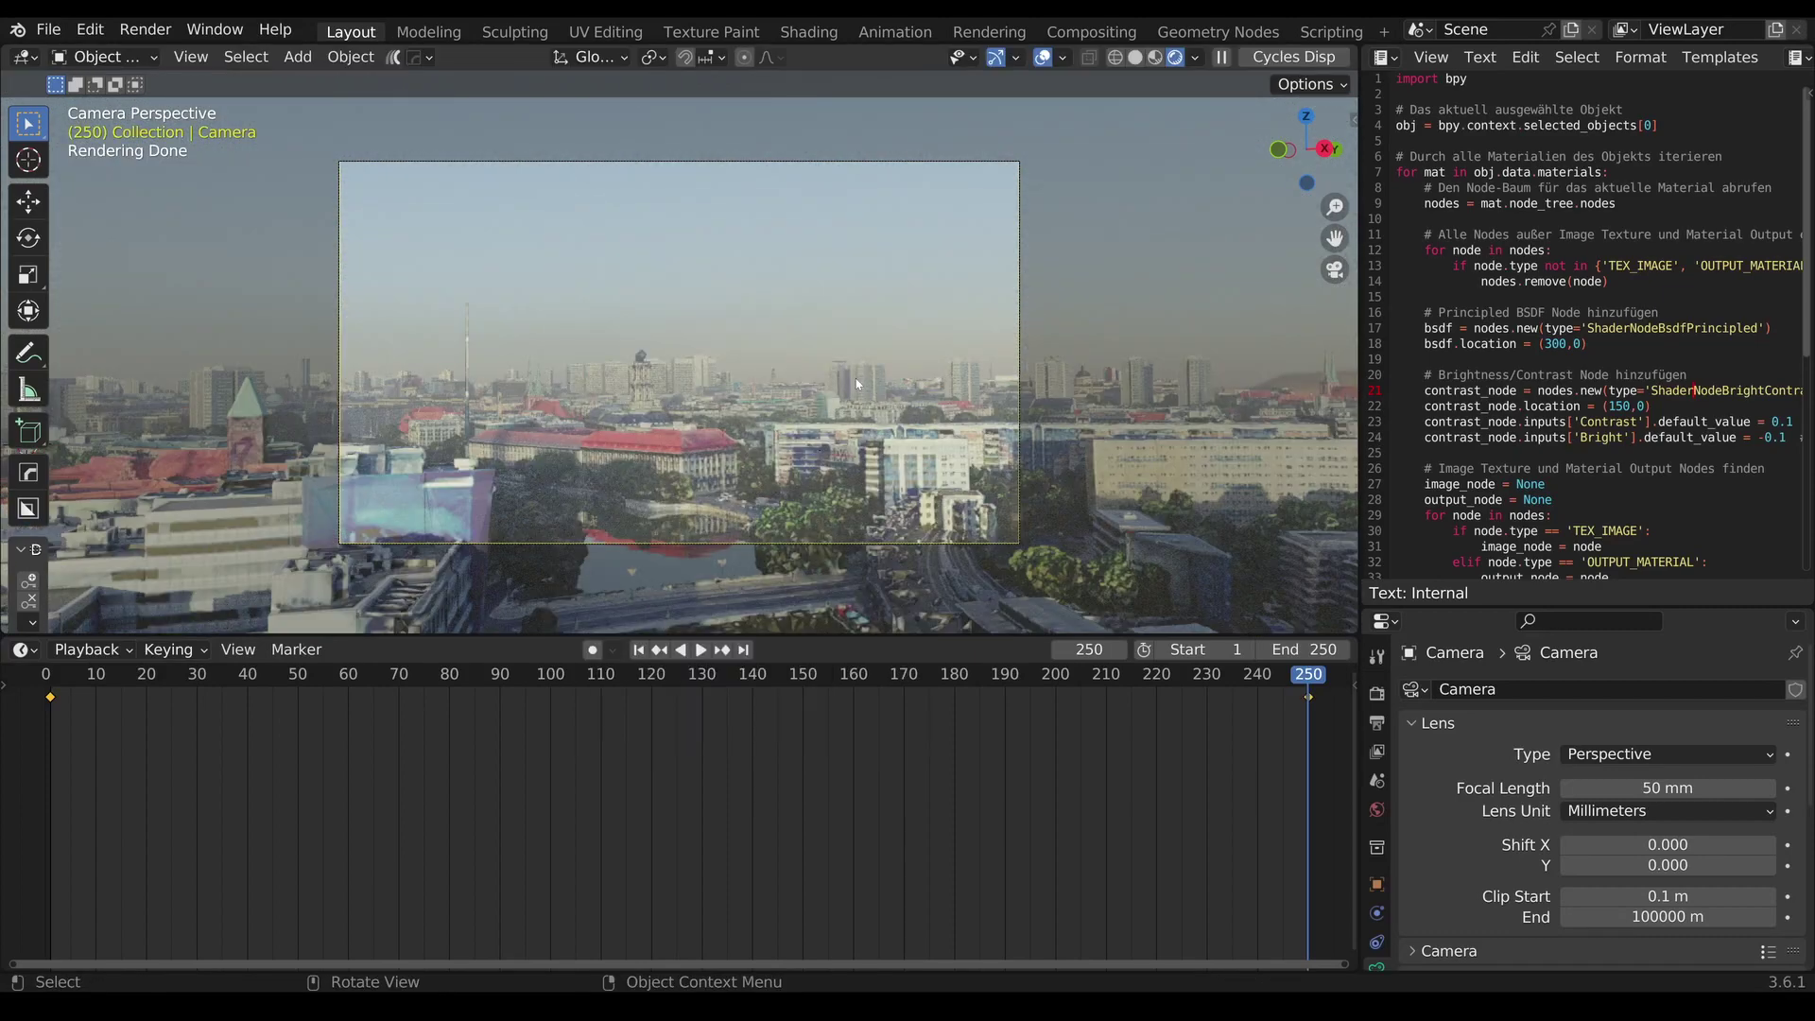
- Set the interpolation mode of the camera's keyframes to Linear
right_click(443, 730)
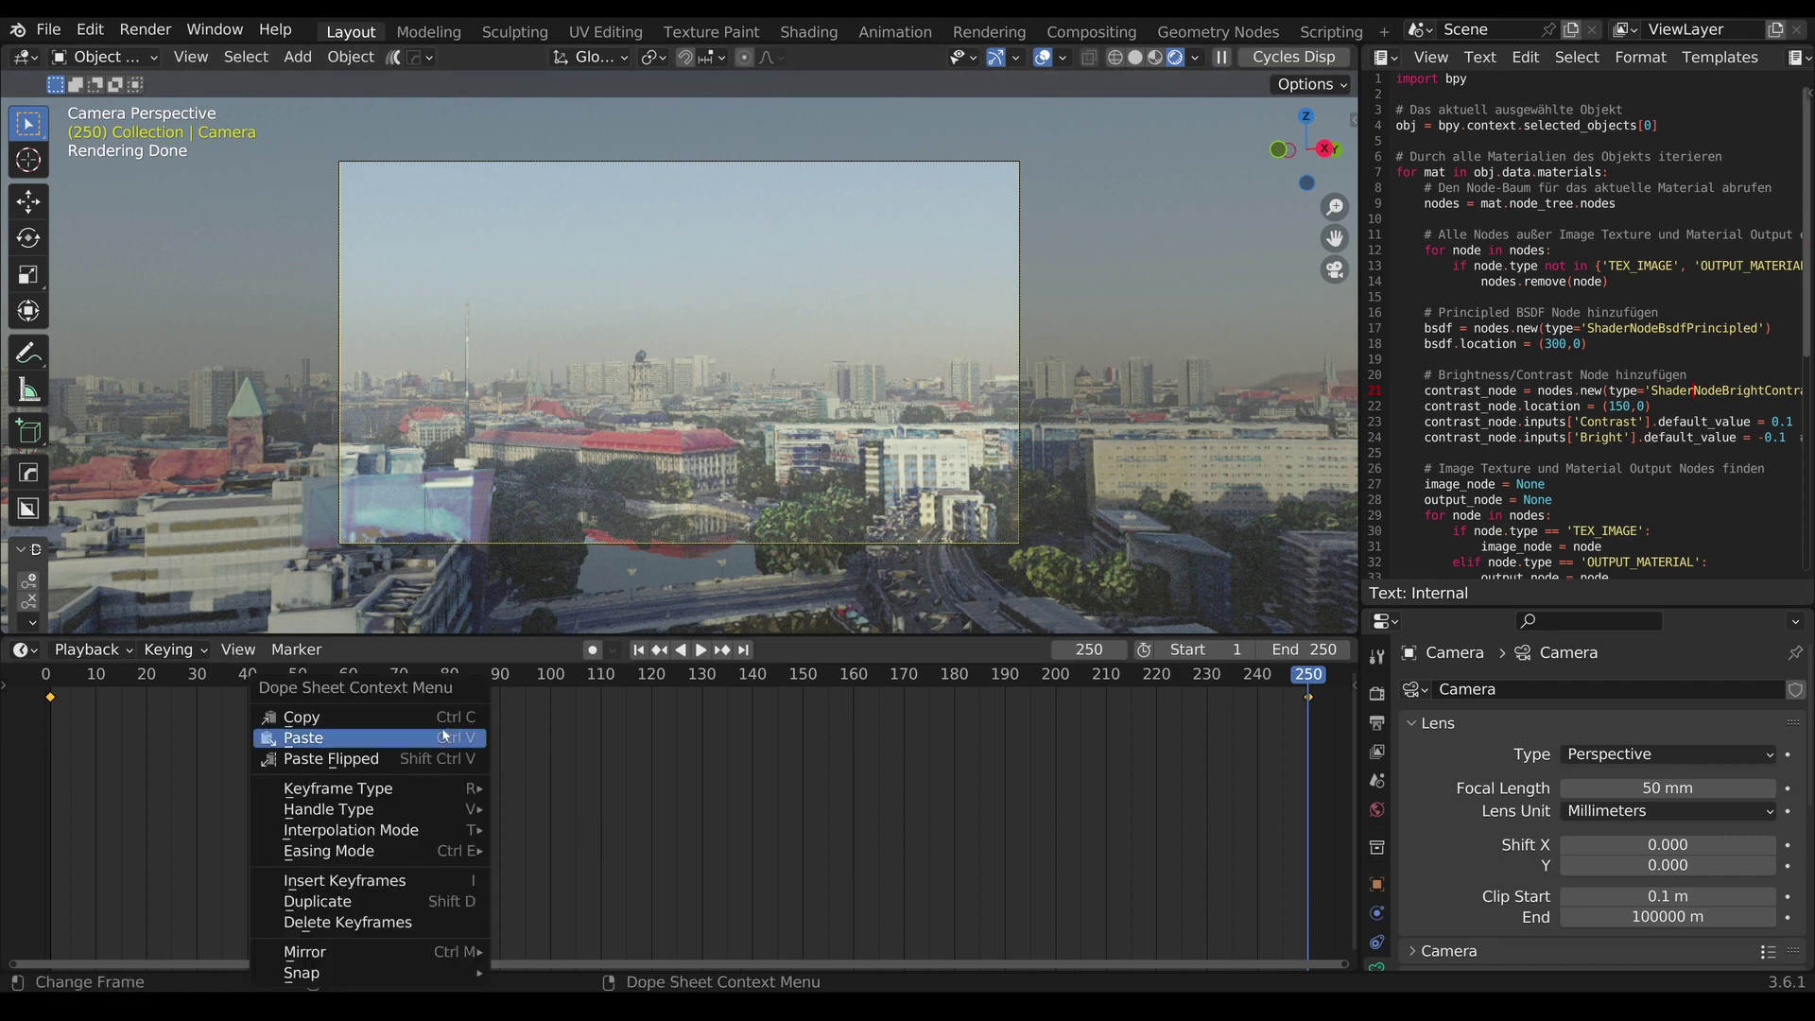
mouse_move(427, 835)
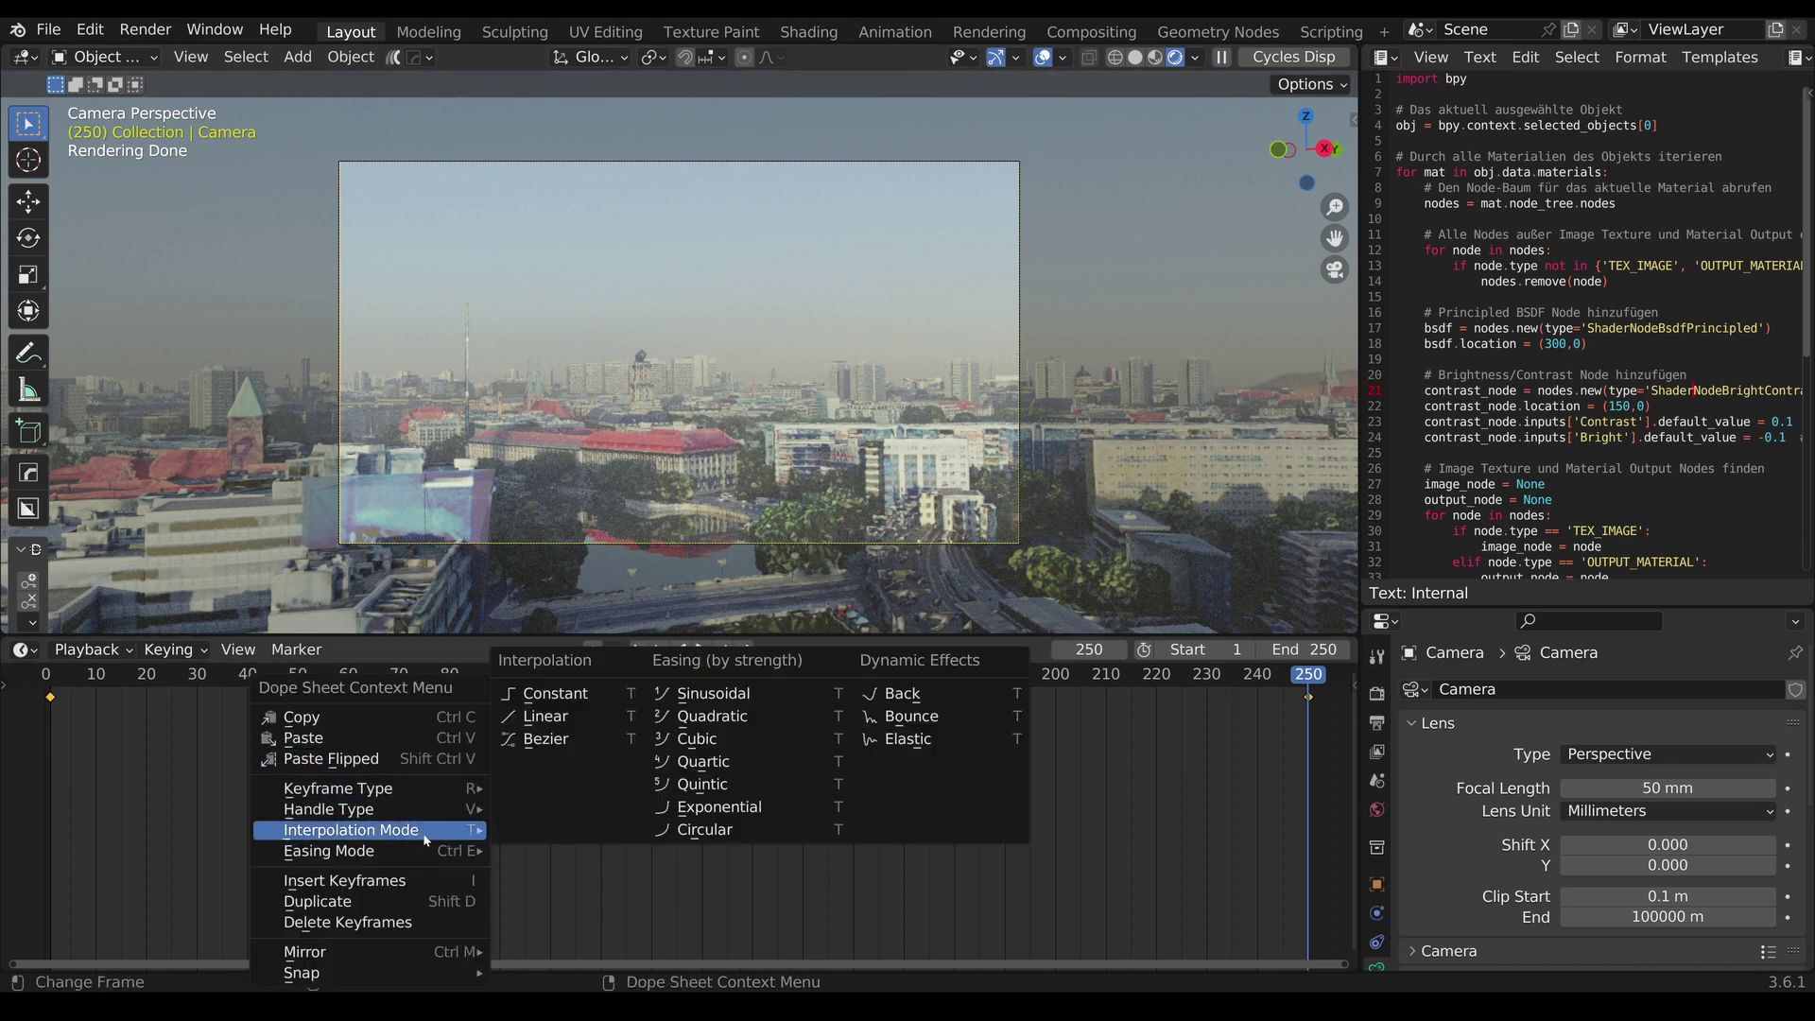
click(565, 720)
- Play the camera animation from frame 1 and inspect the rendered city from other viewpoints
click(56, 682)
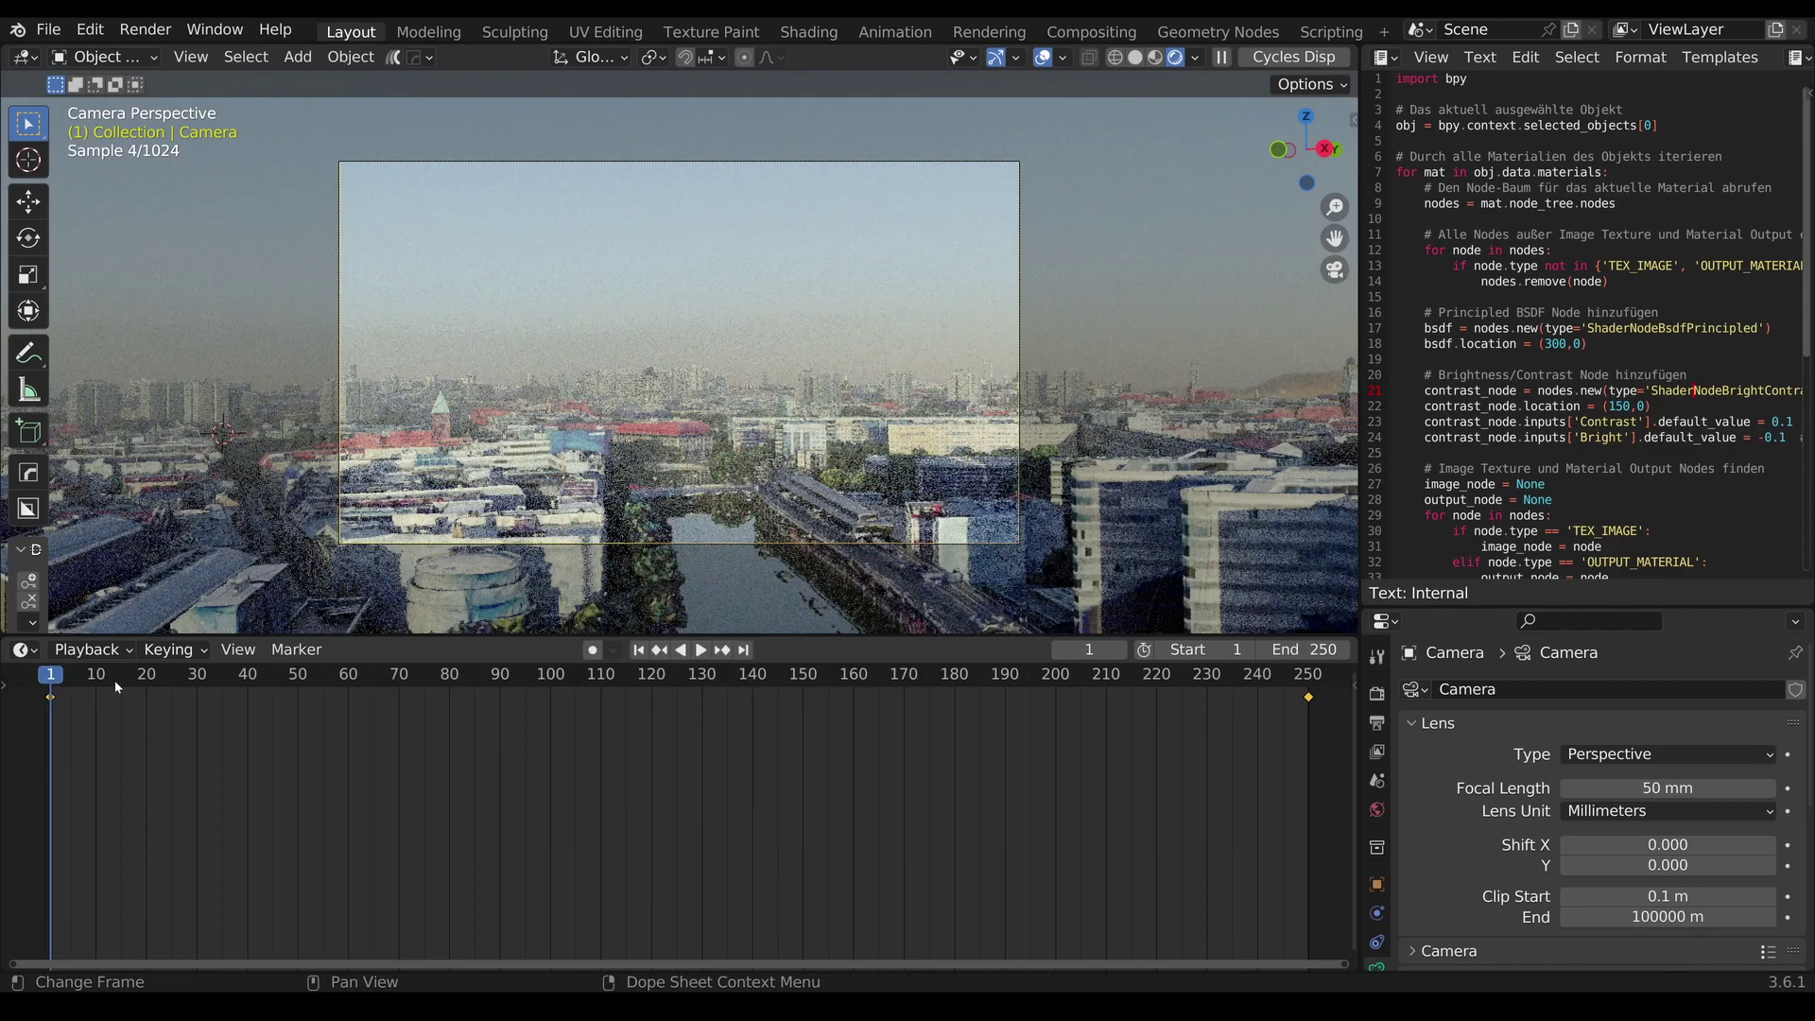
click(700, 650)
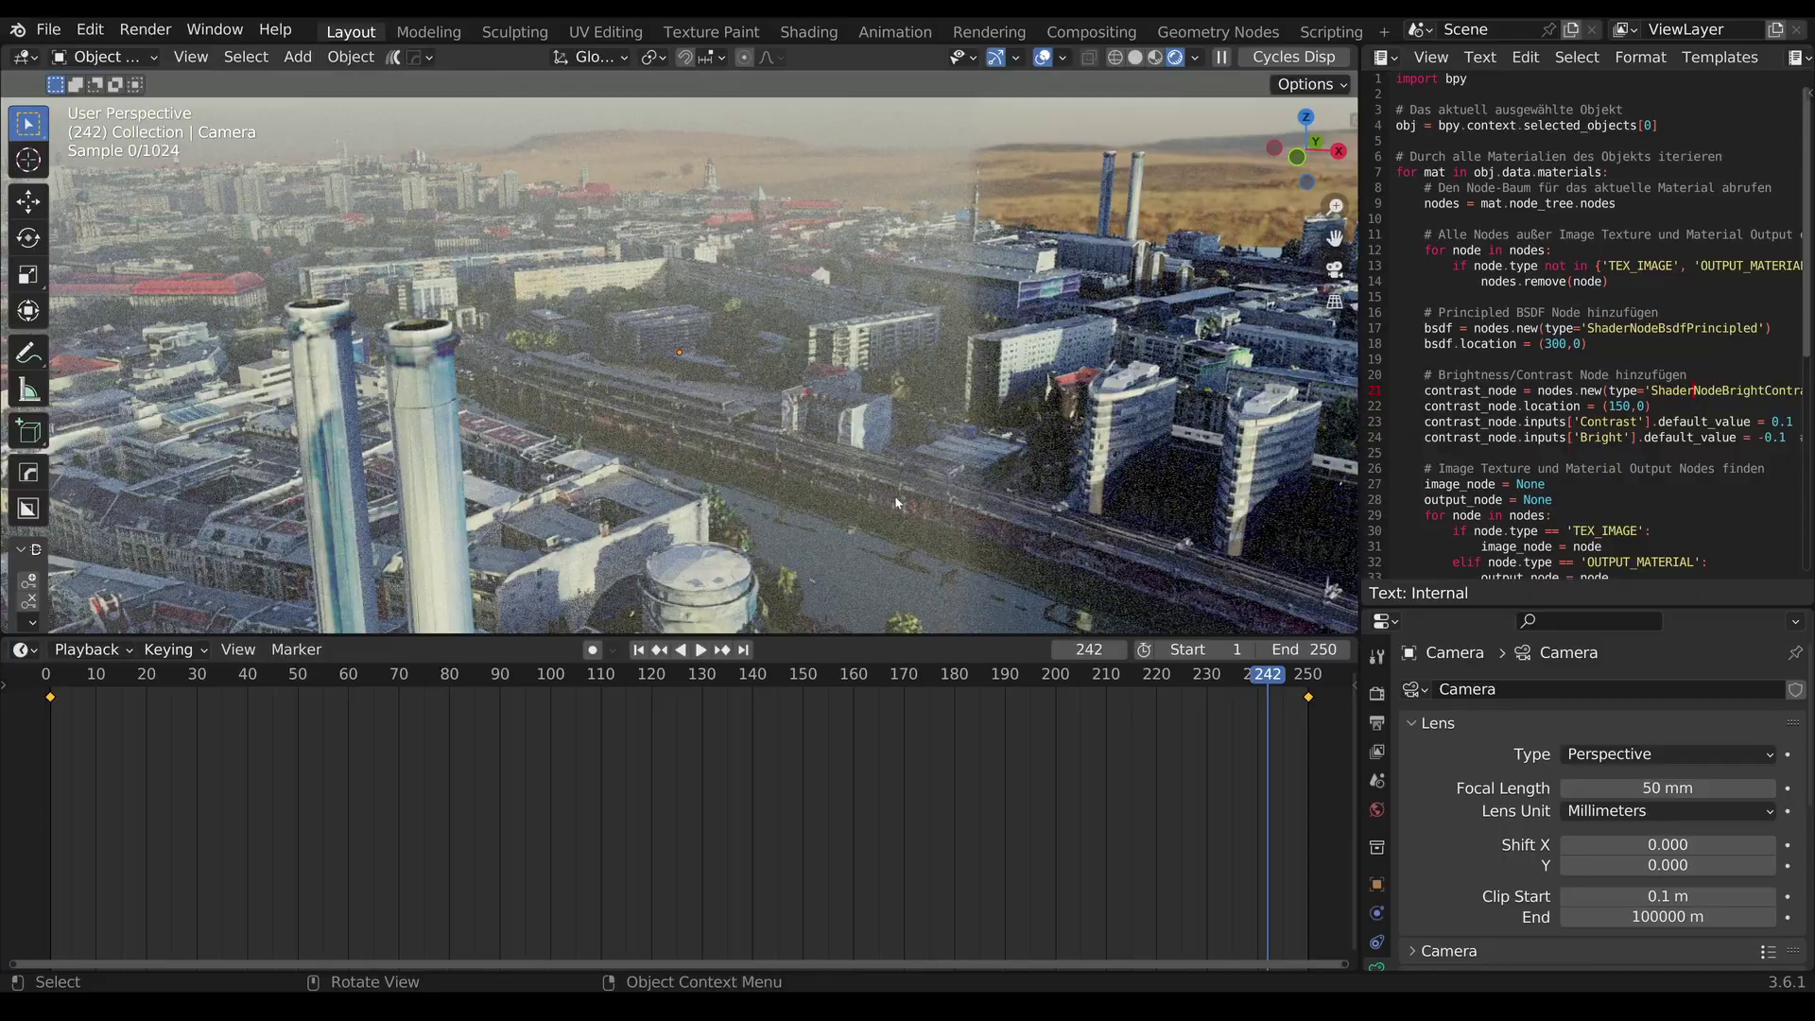
middle_drag(894, 496, 899, 391)
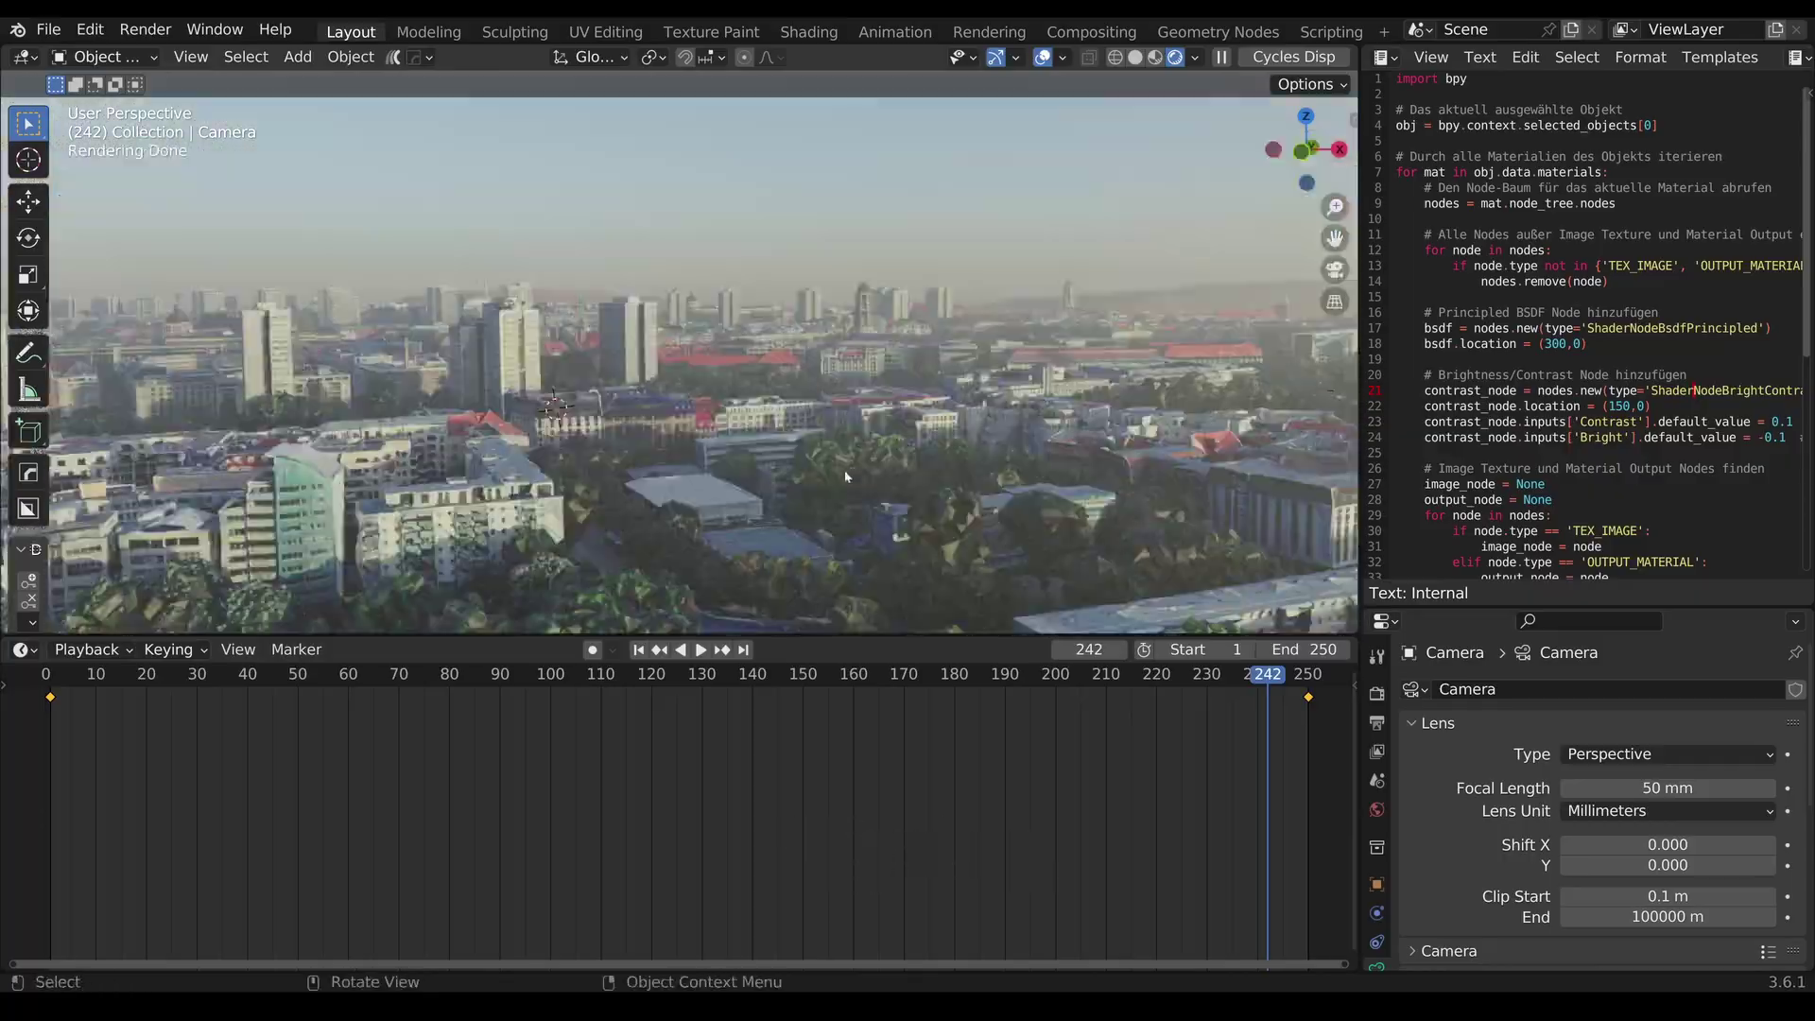